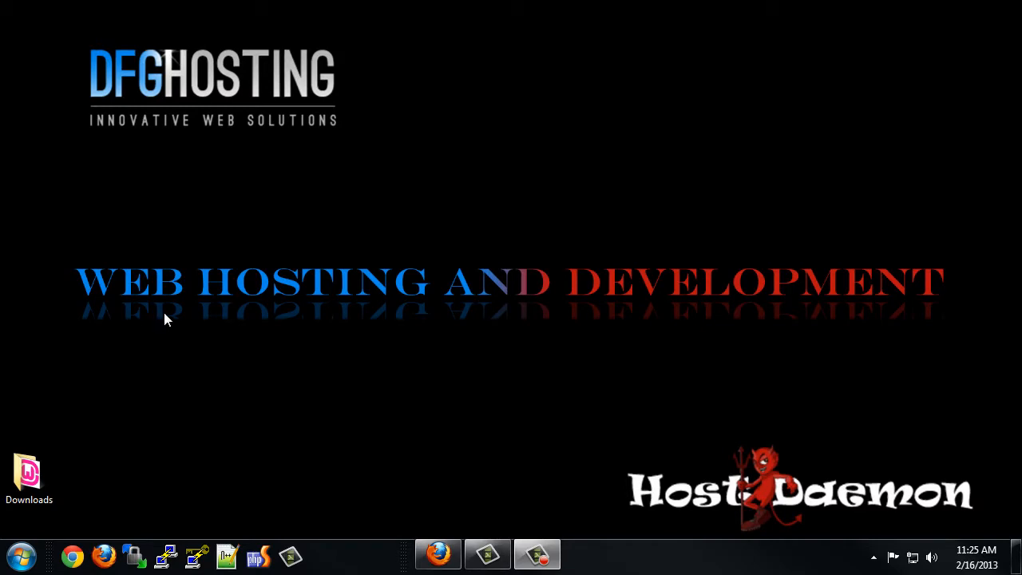
# - Open the Downloads folder, and examine the WampServer builds and their PHP versions on the WampServer site in Firefox
pyautogui.doubleClick(27, 473)
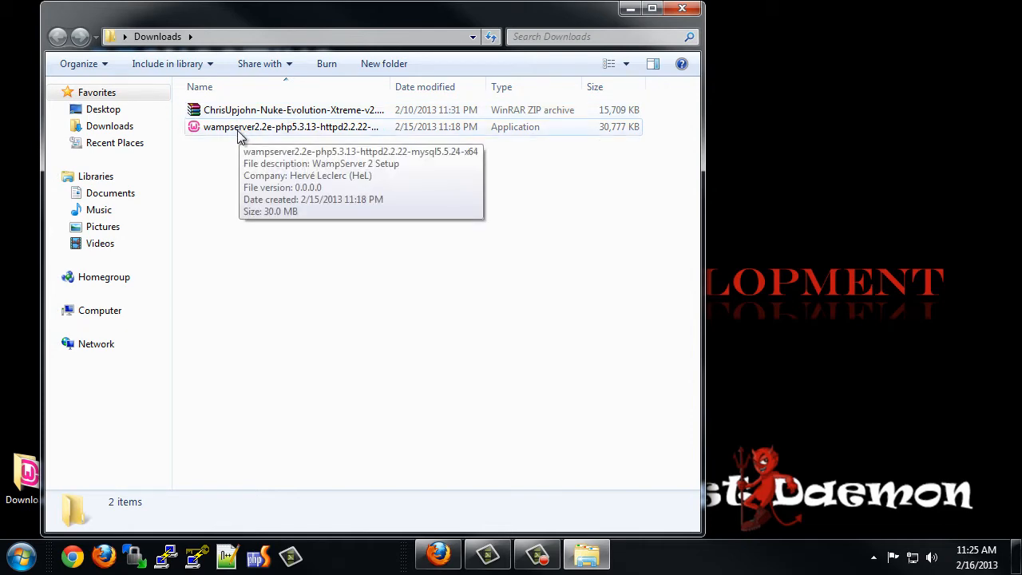
pyautogui.click(438, 555)
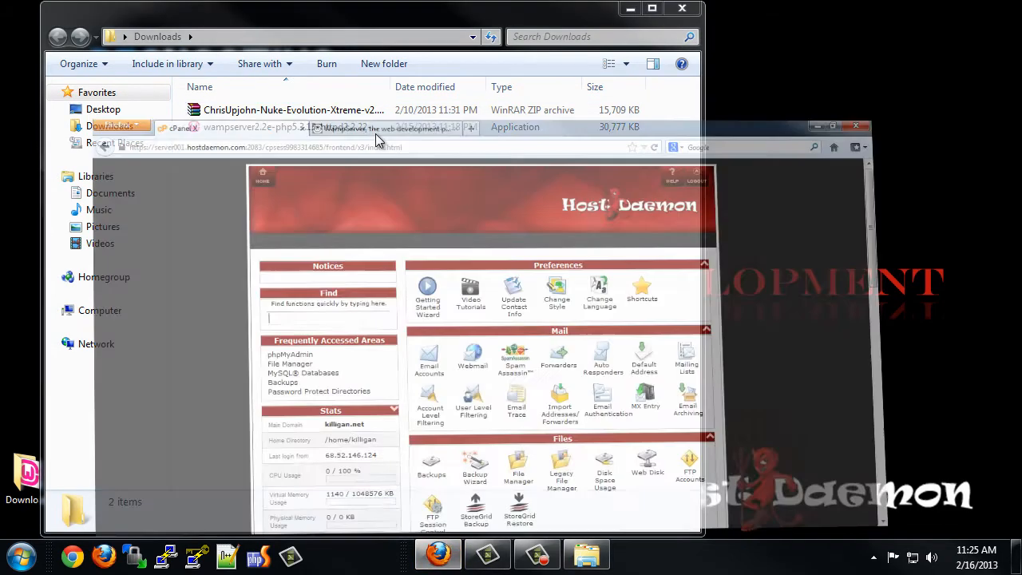
pyautogui.click(374, 12)
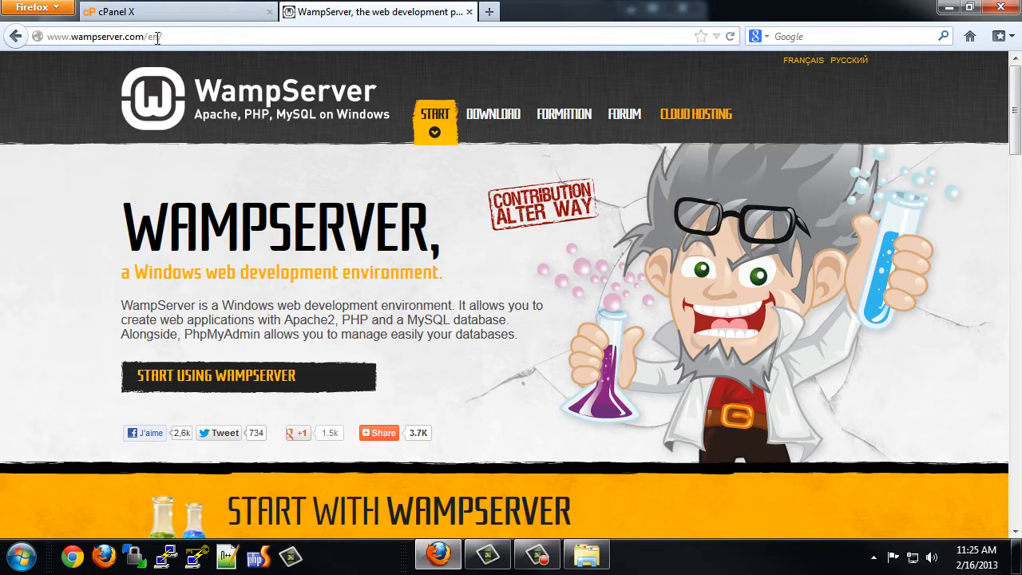
pyautogui.click(233, 390)
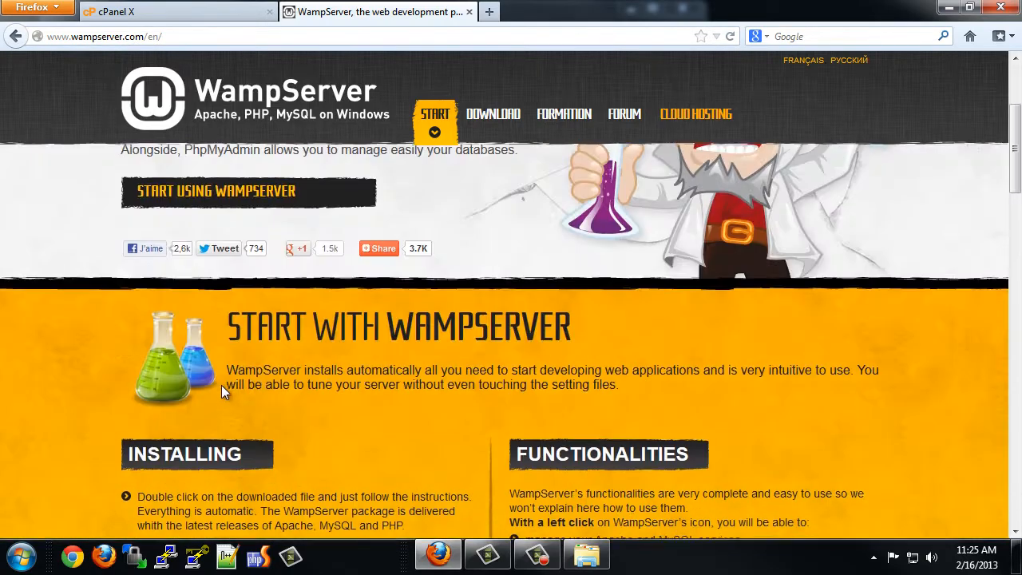
pyautogui.scroll(-8, 260, 398)
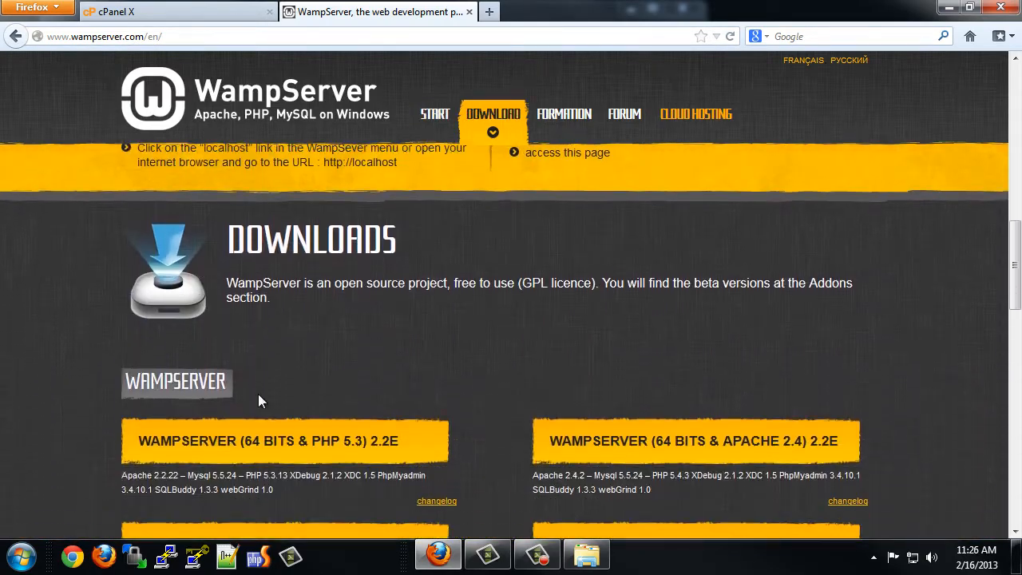
pyautogui.scroll(-1, 52, 392)
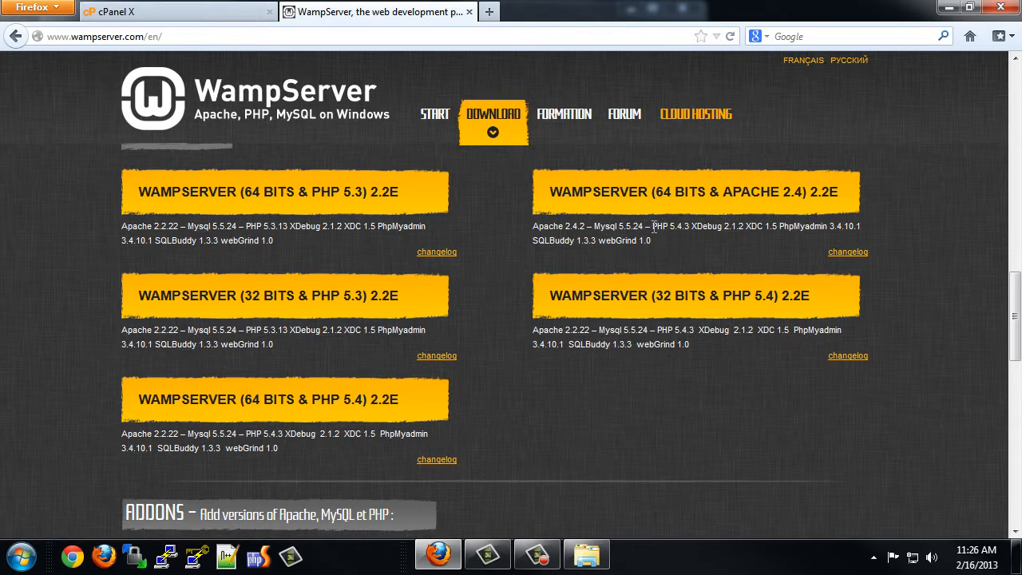
pyautogui.moveTo(653, 226); pyautogui.dragTo(696, 229)
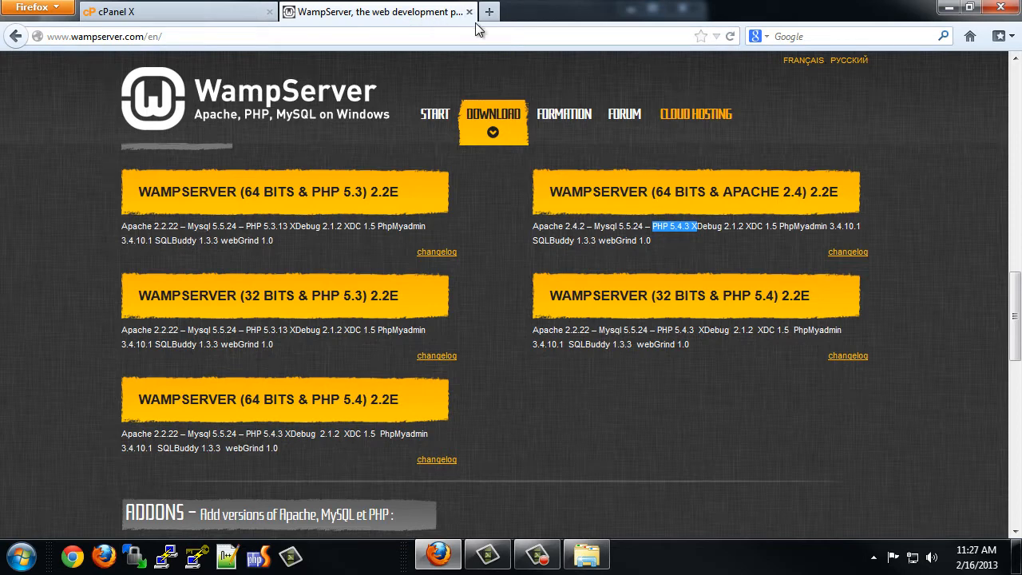
# - Launch the wampserver2.2e installer from the Downloads folder and accept its license agreement
pyautogui.click(947, 13)
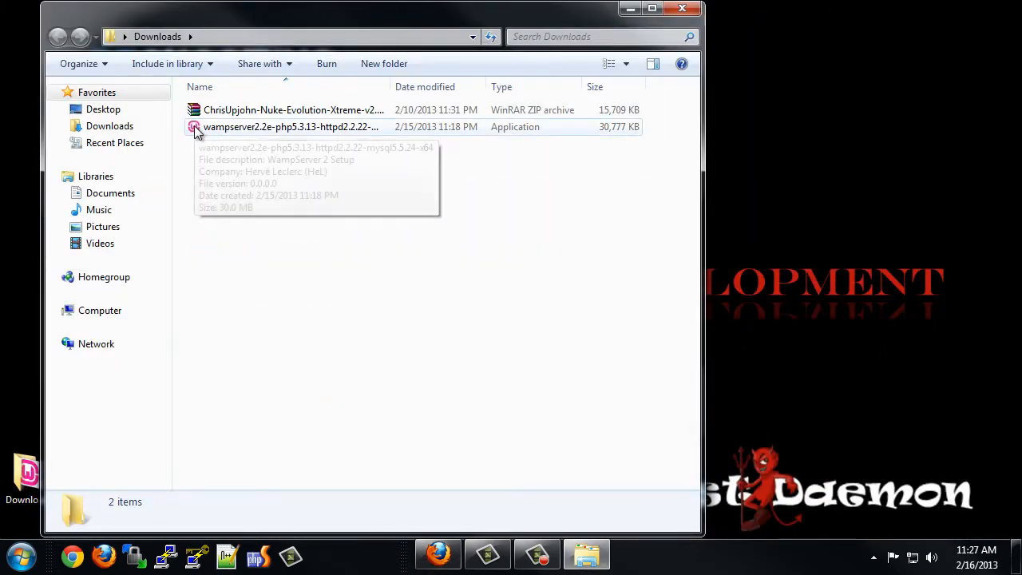
pyautogui.doubleClick(196, 128)
pyautogui.click(549, 290)
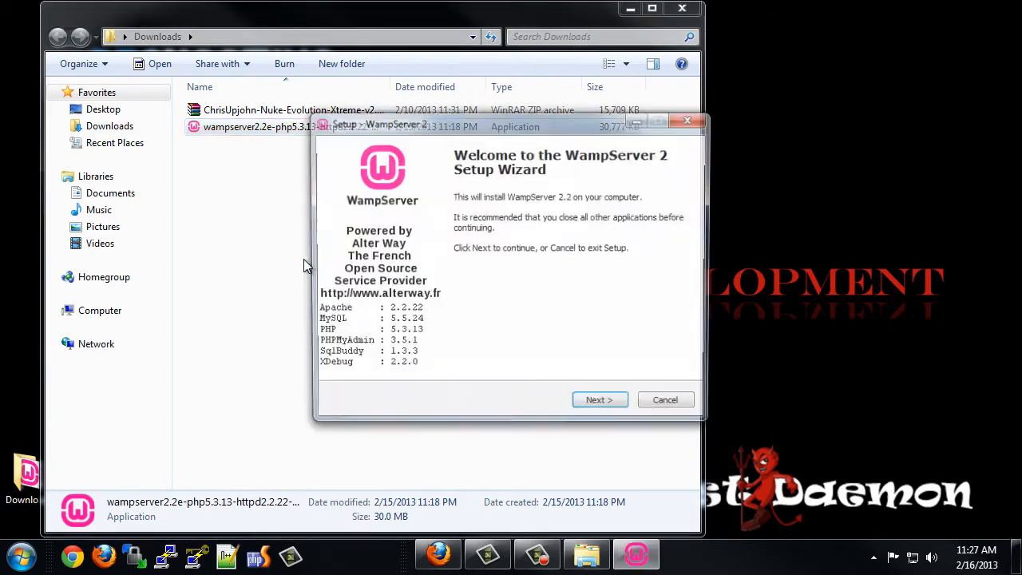
pyautogui.click(600, 403)
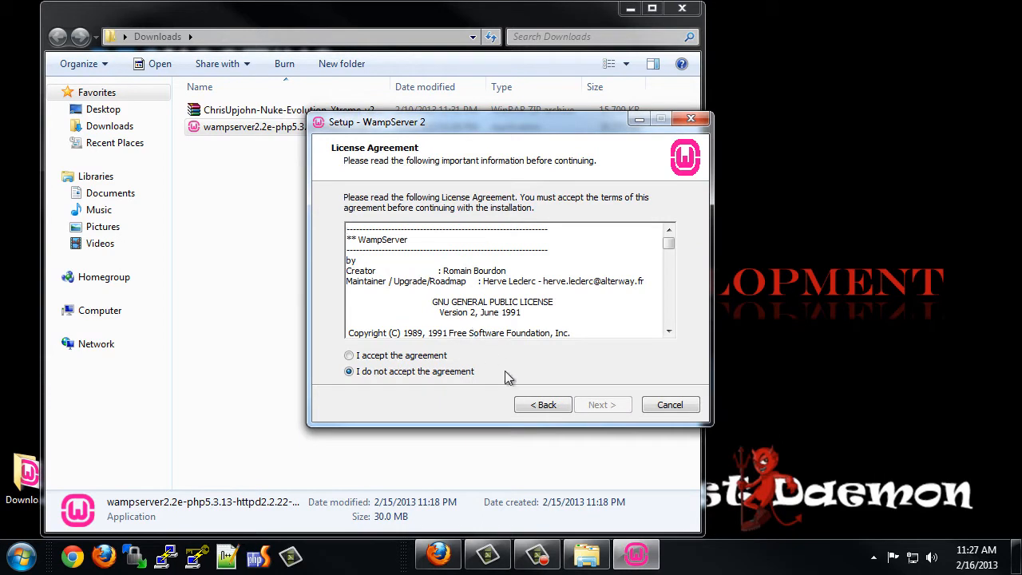
pyautogui.click(416, 357)
pyautogui.click(600, 405)
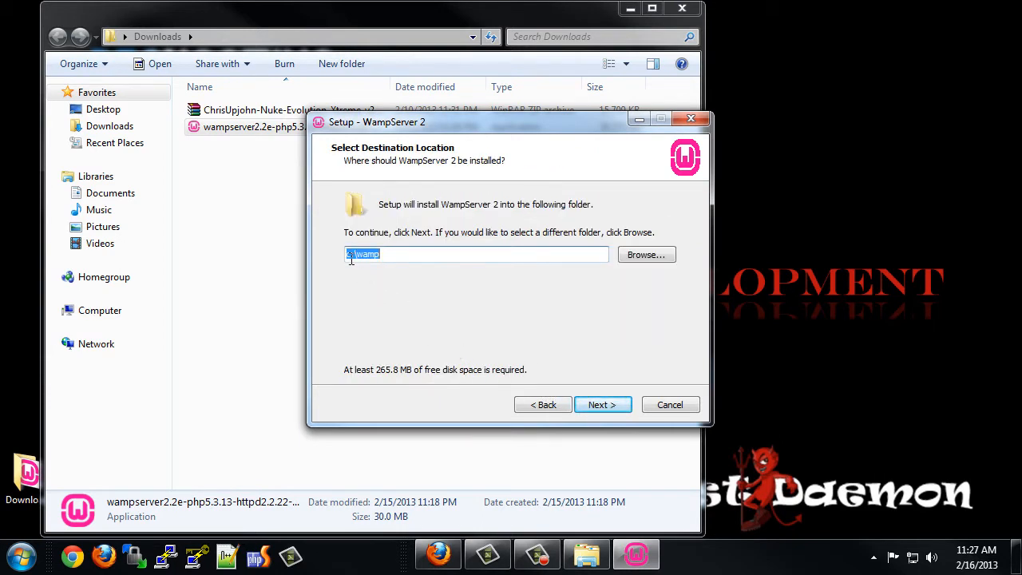
# - Install WampServer into c:\wamp with a Quick Launch icon
pyautogui.click(604, 407)
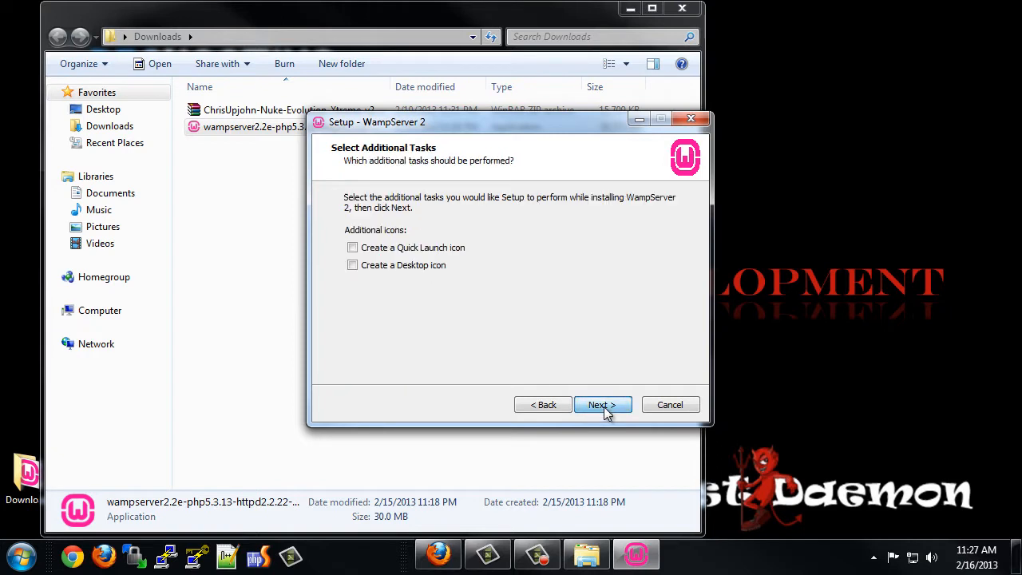
pyautogui.click(353, 247)
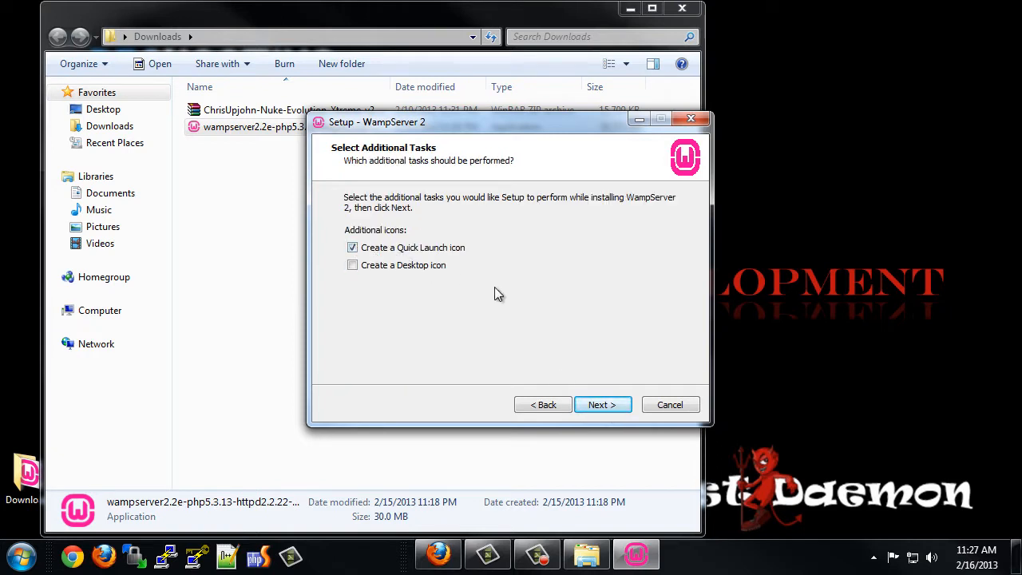
pyautogui.click(607, 405)
pyautogui.click(607, 406)
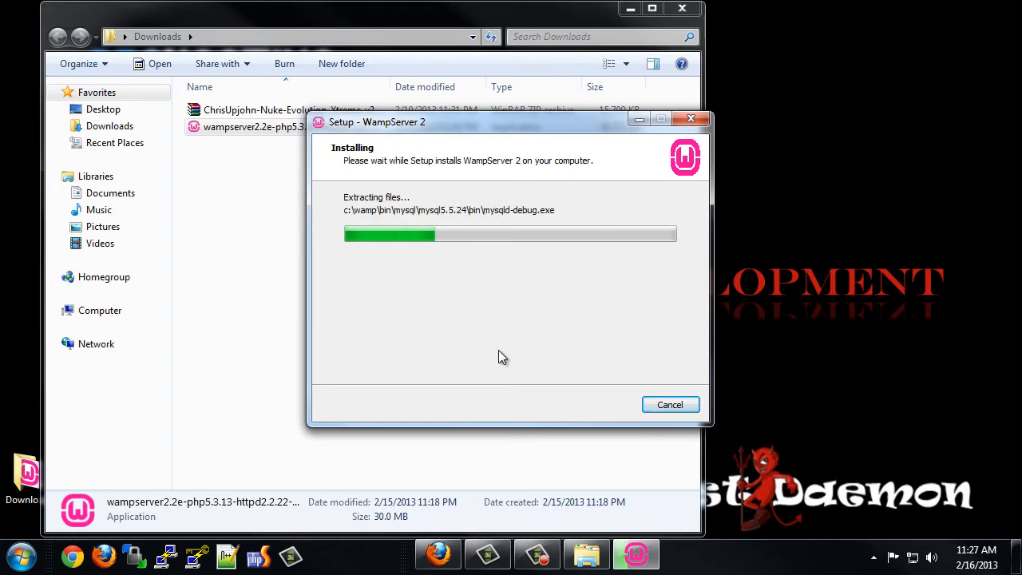
# - Extract the public_html folder from the Nuke-Evolution-Xtreme ZIP archive to the default destination in Downloads, running the extraction in the background
pyautogui.click(235, 113)
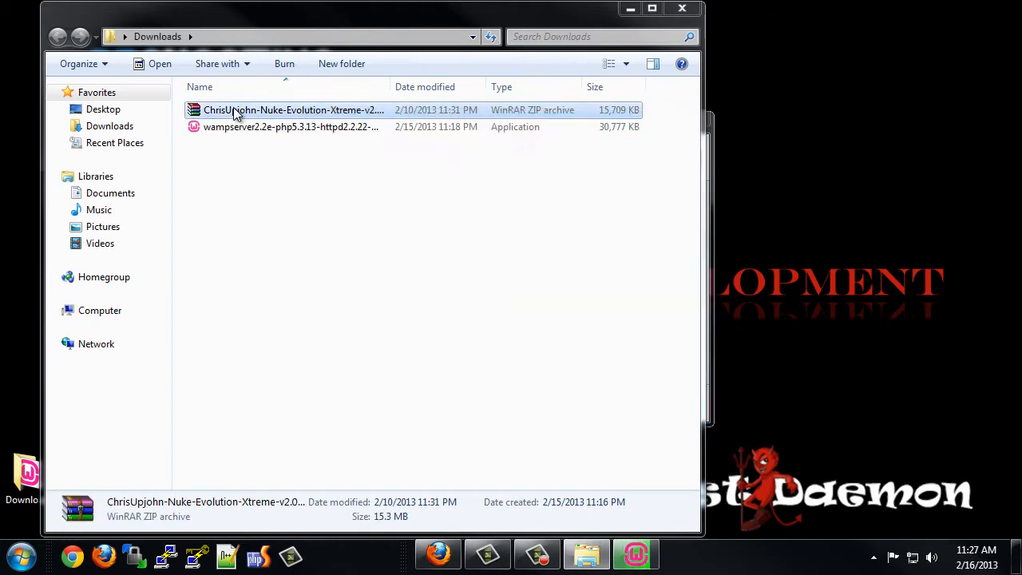
pyautogui.doubleClick(231, 111)
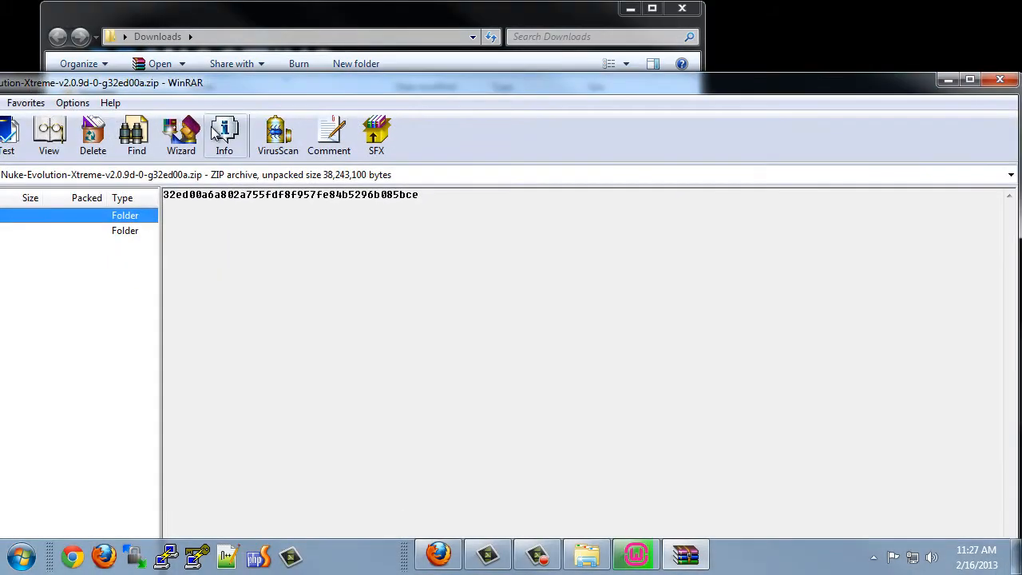
pyautogui.doubleClick(175, 88)
pyautogui.doubleClick(67, 154)
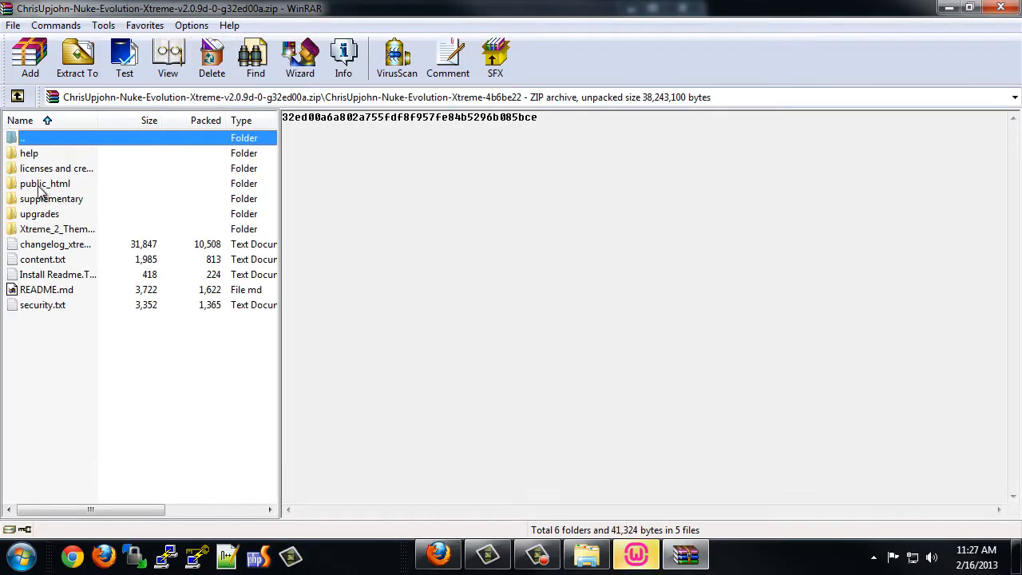
pyautogui.click(40, 185)
pyautogui.click(77, 57)
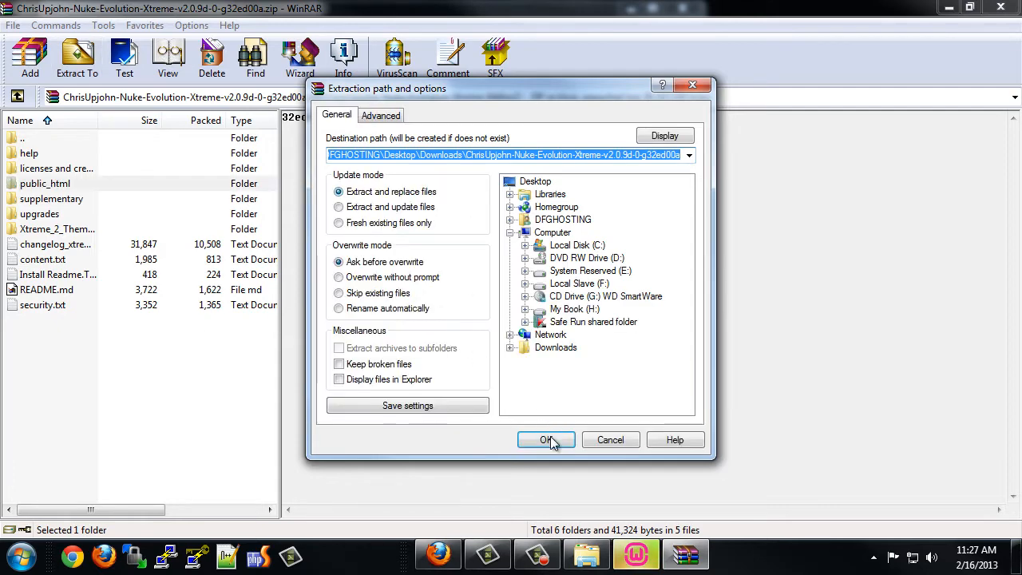
pyautogui.click(548, 440)
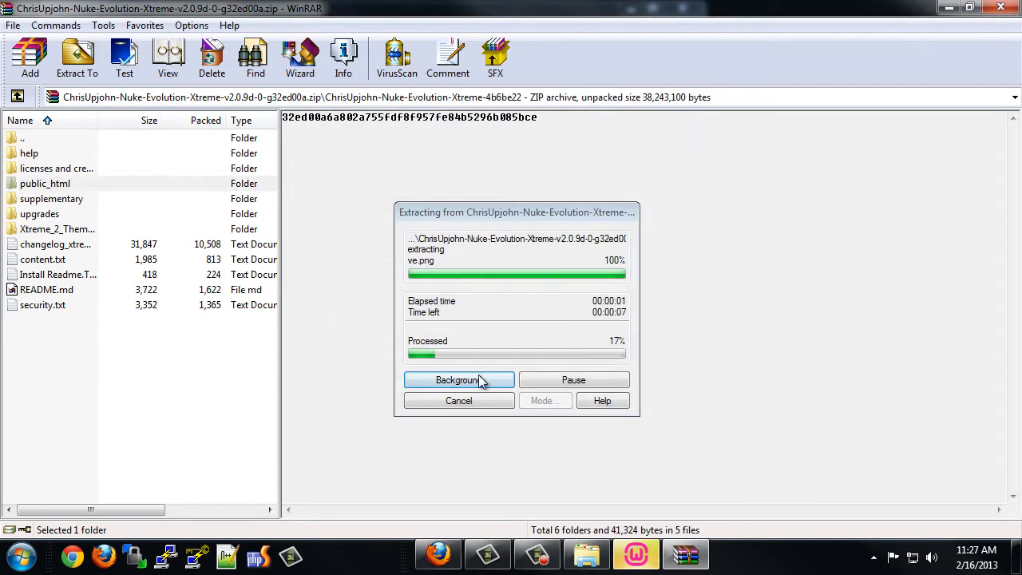
pyautogui.click(482, 381)
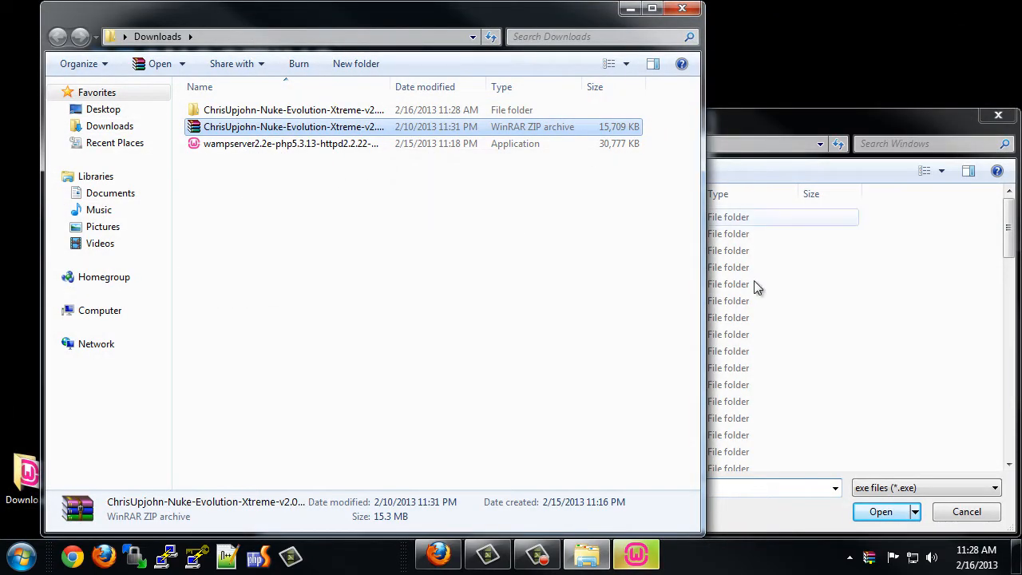
# - Close WinRAR and choose firefox from C:\Program Files (x86)\Mozilla Firefox as WampServer's default browser
pyautogui.click(635, 555)
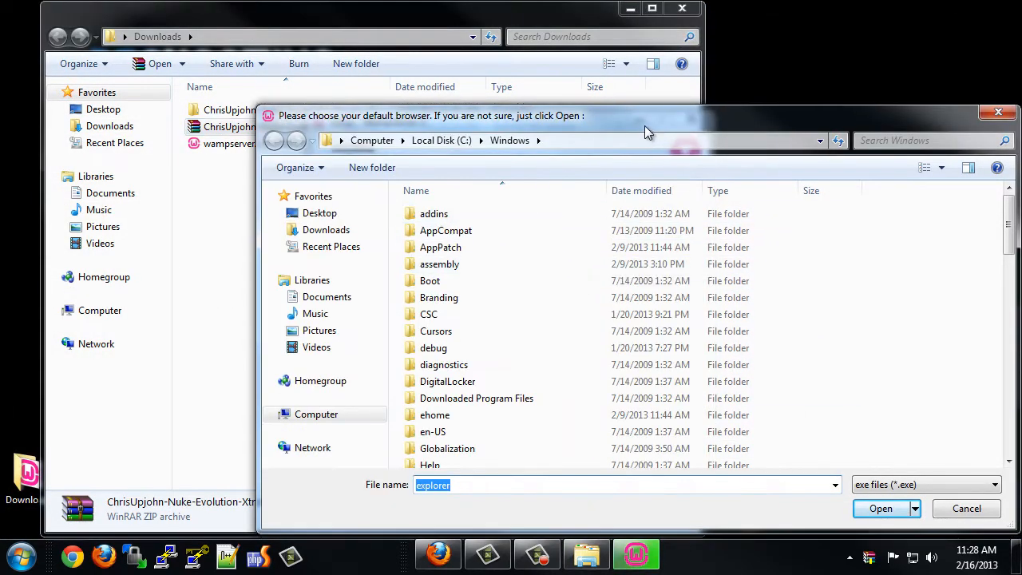
pyautogui.moveTo(644, 125); pyautogui.dragTo(520, 42)
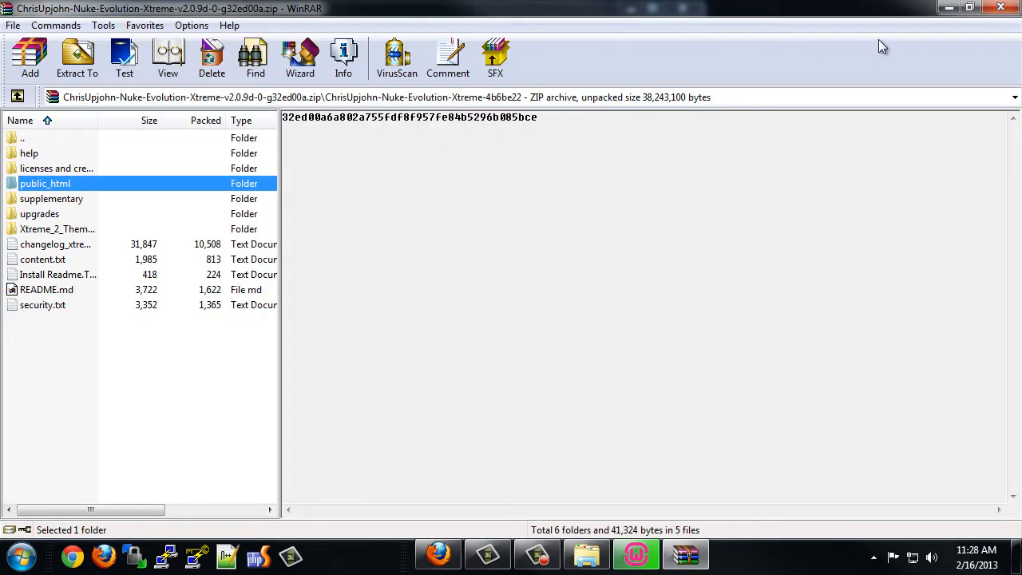
pyautogui.click(1000, 8)
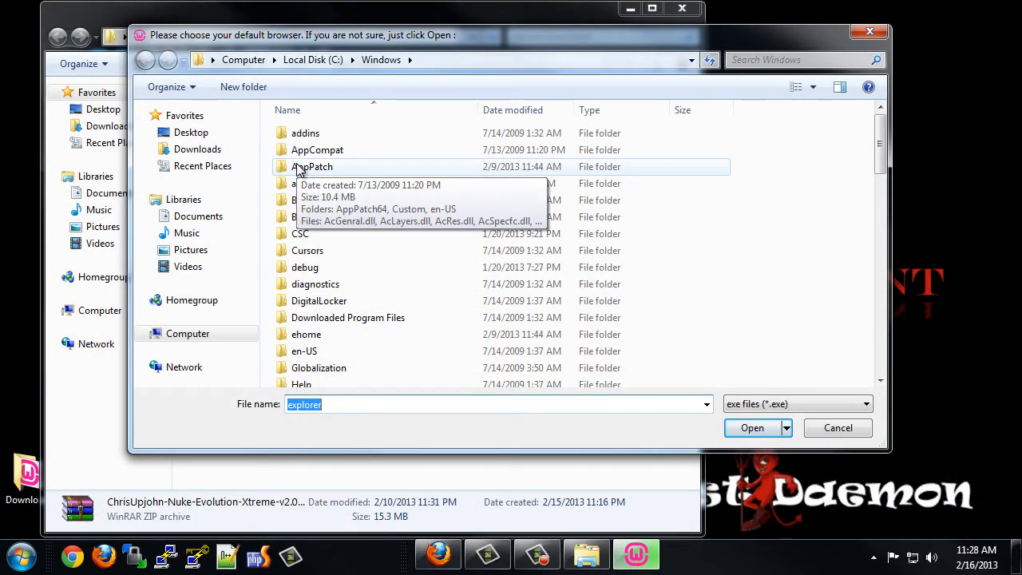
pyautogui.click(314, 62)
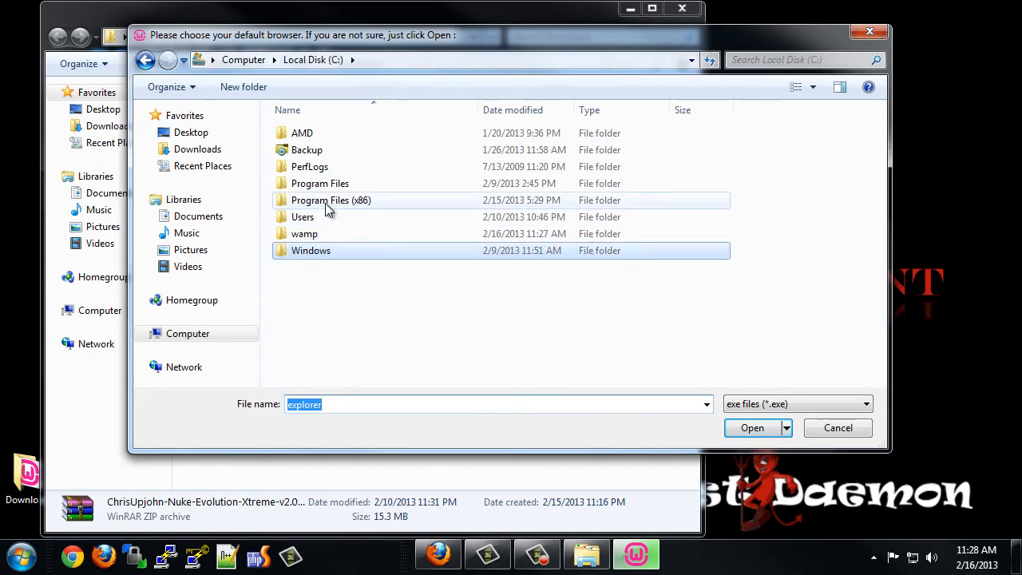
pyautogui.doubleClick(327, 201)
pyautogui.scroll(-5, 353, 311)
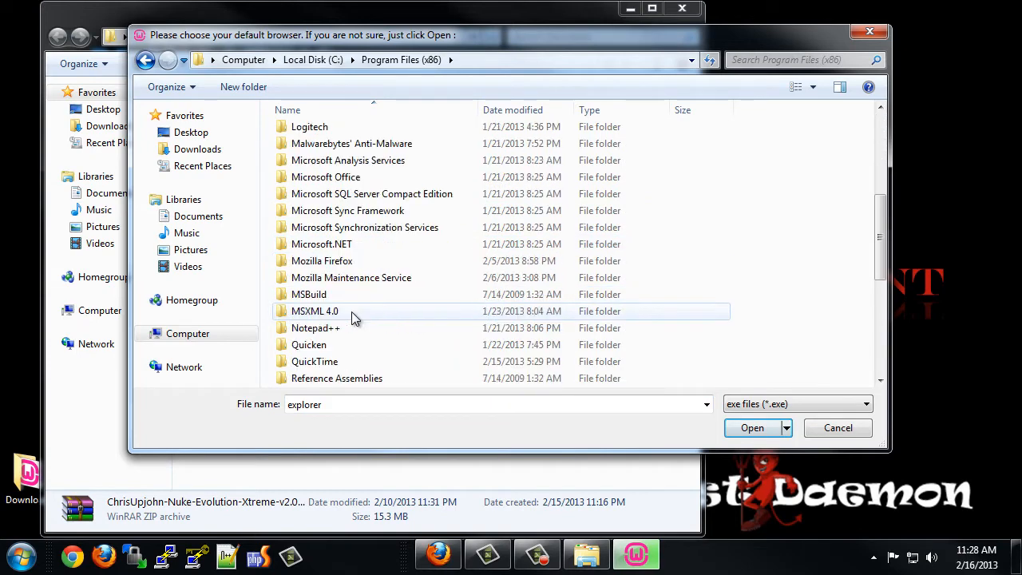
pyautogui.doubleClick(351, 262)
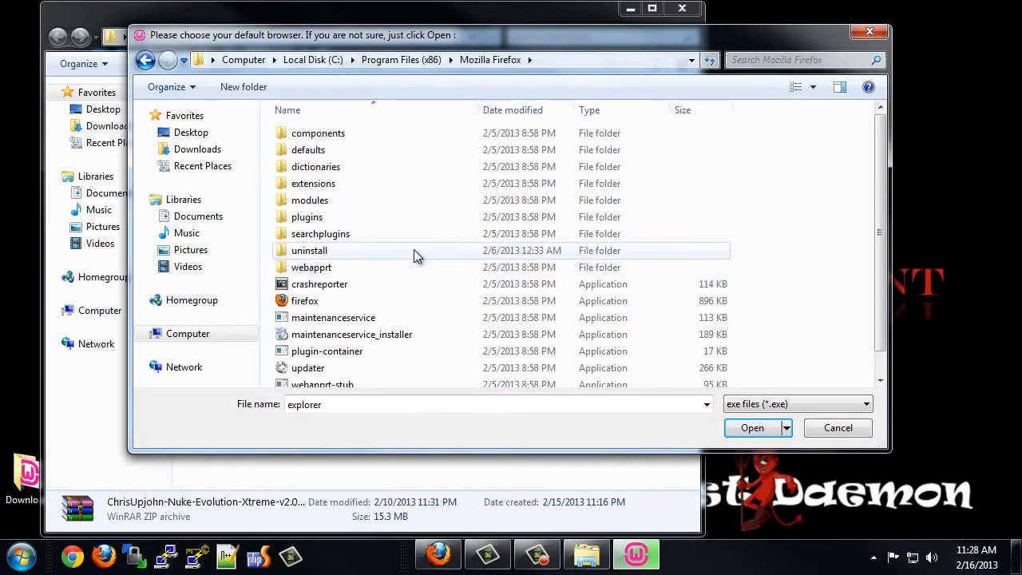
pyautogui.click(302, 301)
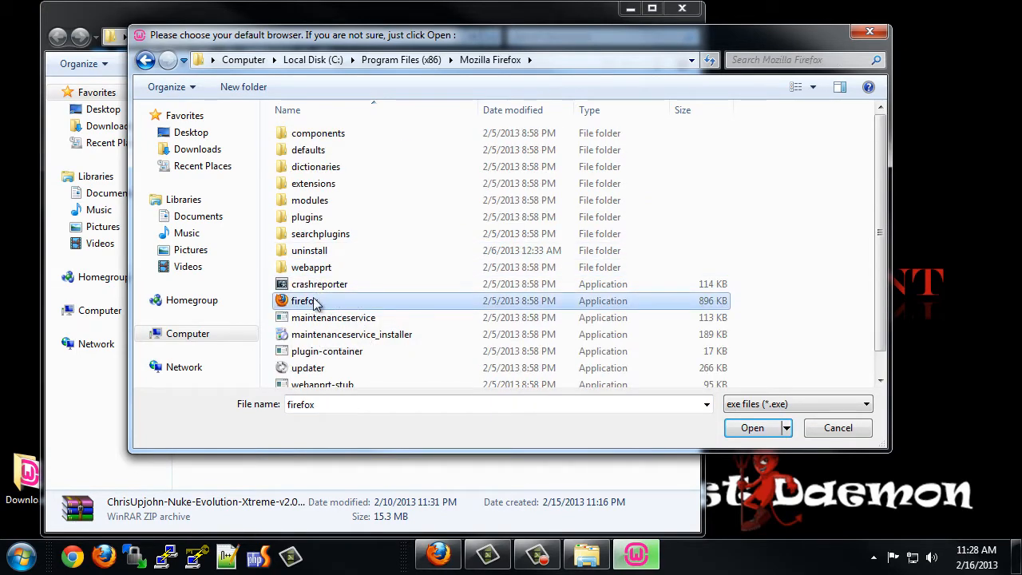
pyautogui.click(750, 429)
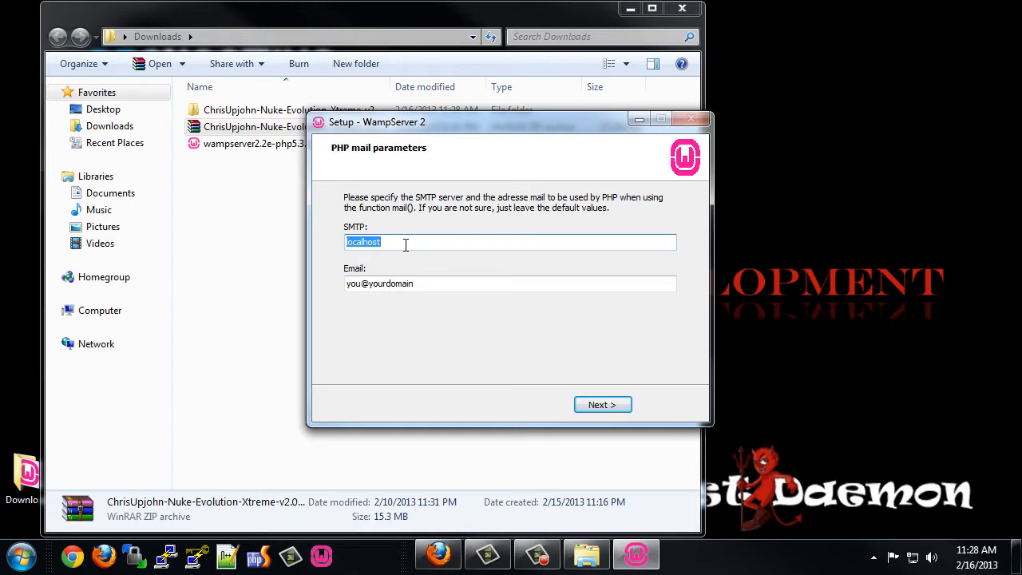
# - Finish the WampServer setup with the default PHP mail parameters and launch enabled, and open its Localhost page
pyautogui.click(600, 406)
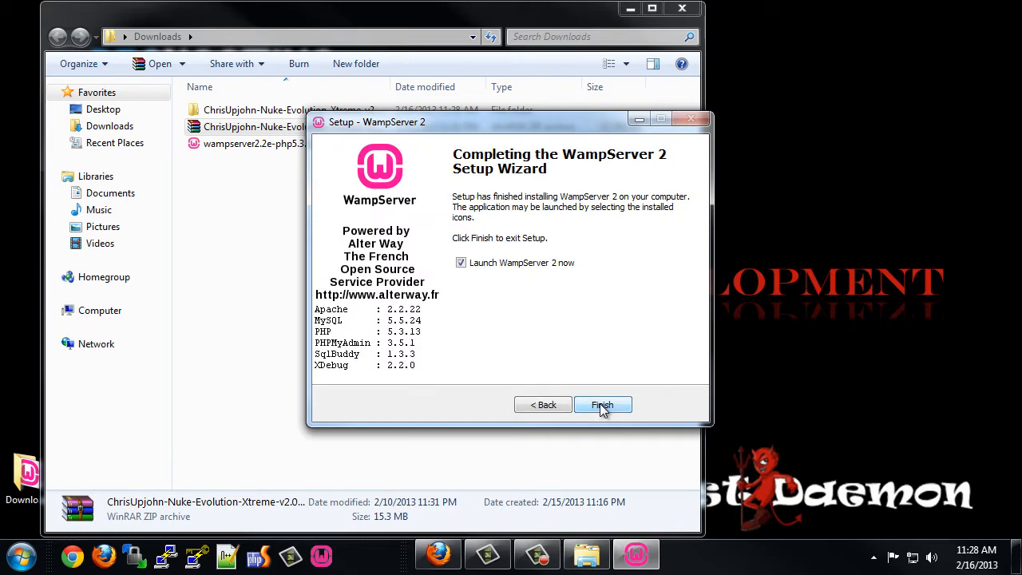
pyautogui.click(601, 405)
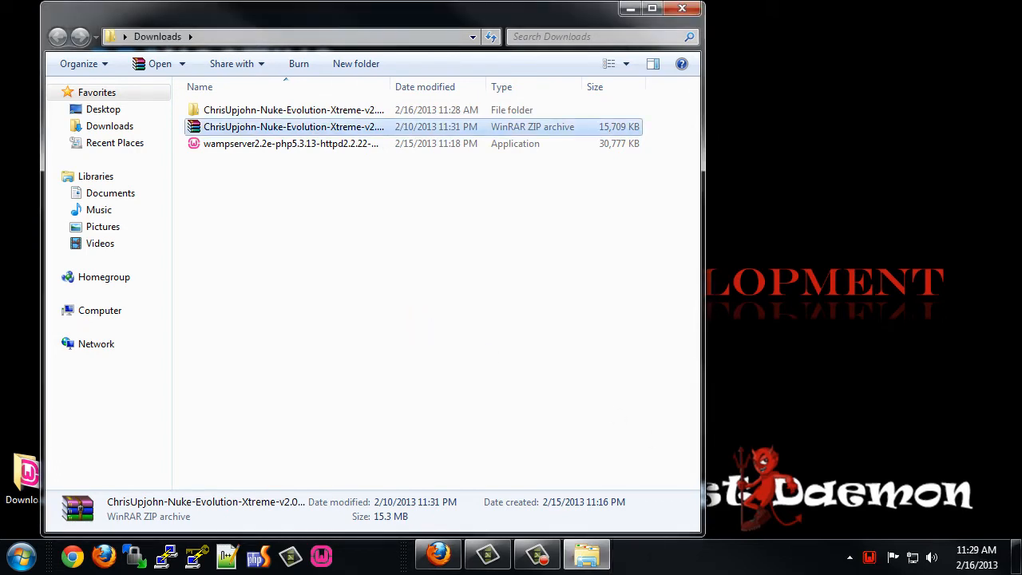
pyautogui.click(869, 557)
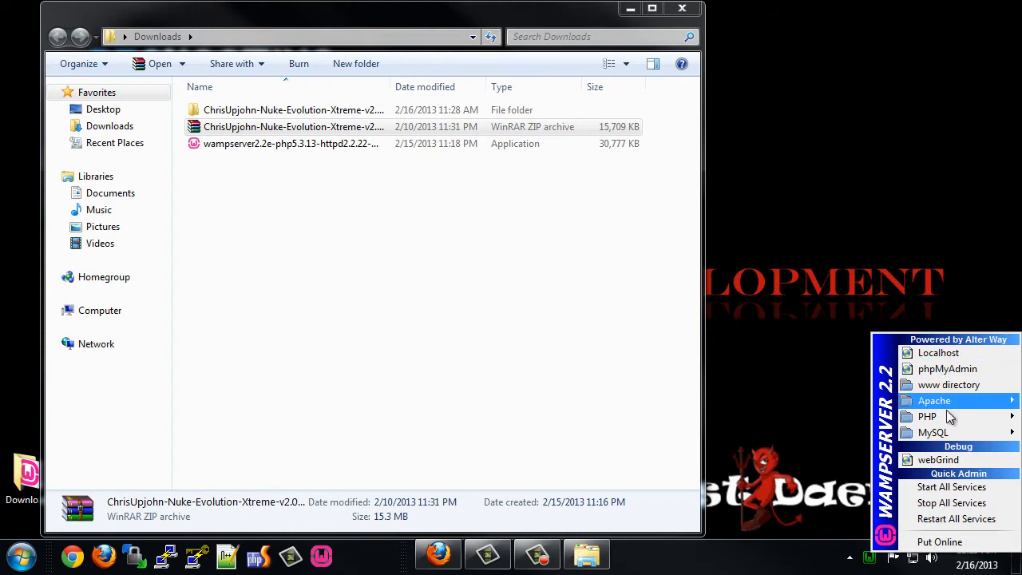
pyautogui.click(940, 356)
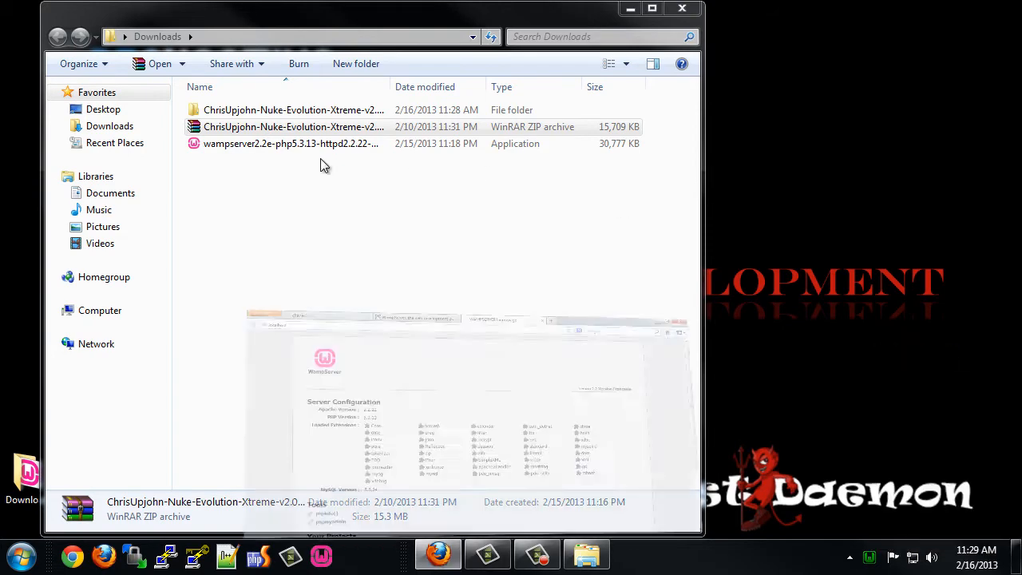
# - Examine the server configuration and tools on the localhost page, and the PHP and Apache details in phpinfo()
pyautogui.scroll(-1, 159, 318)
pyautogui.scroll(-4, 159, 323)
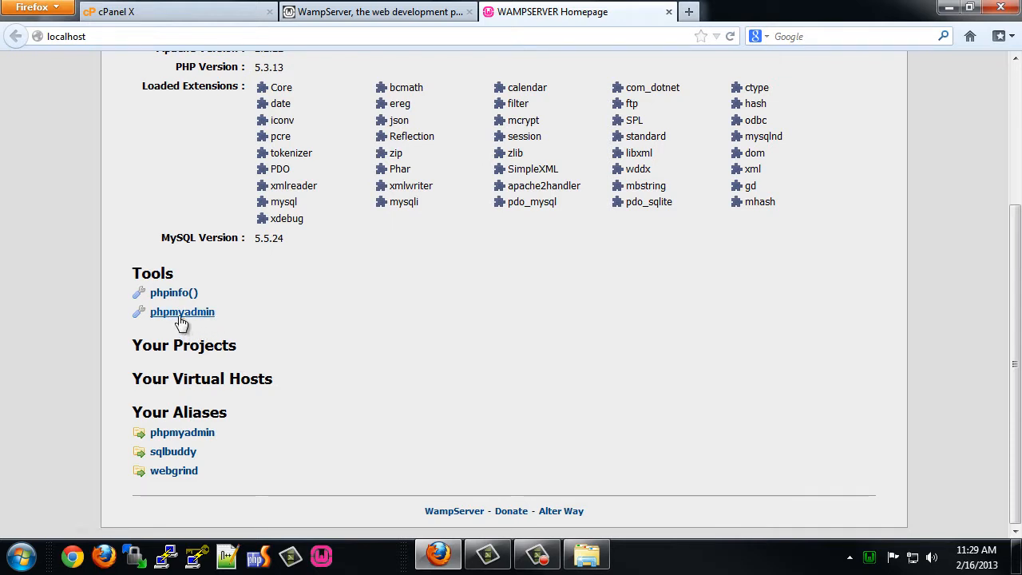
pyautogui.click(174, 294)
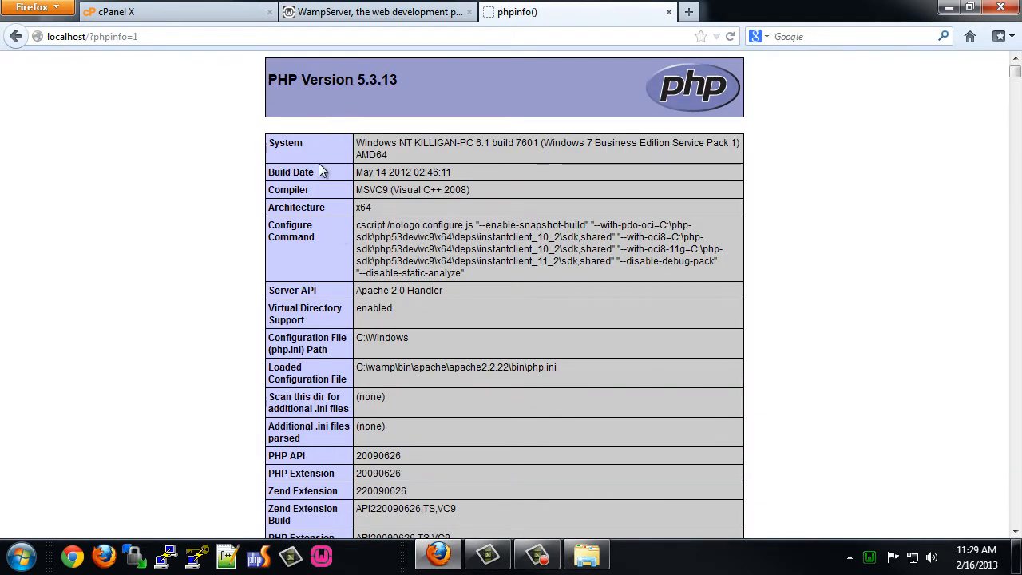
pyautogui.scroll(-5, 319, 165)
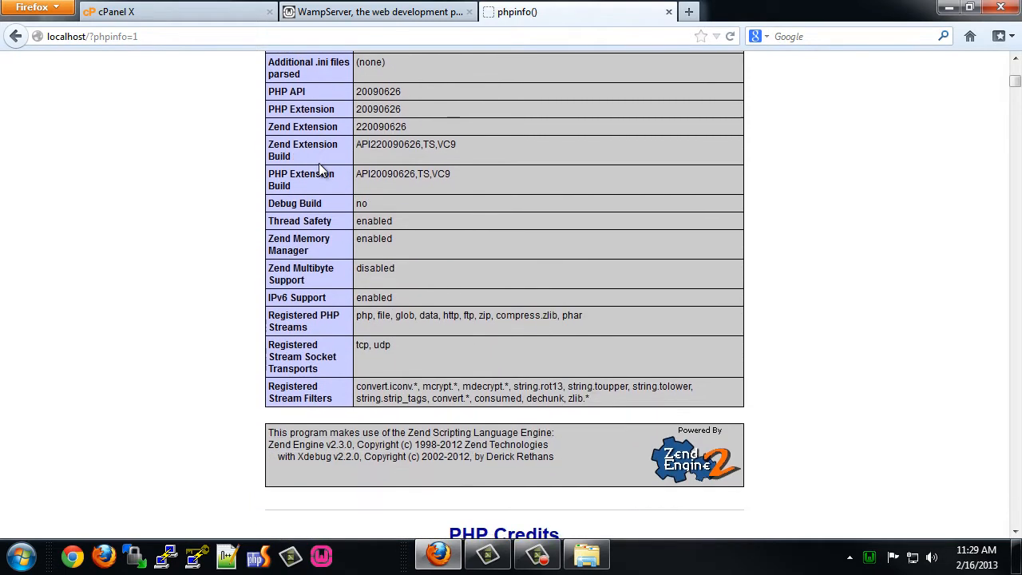
pyautogui.scroll(-5, 319, 166)
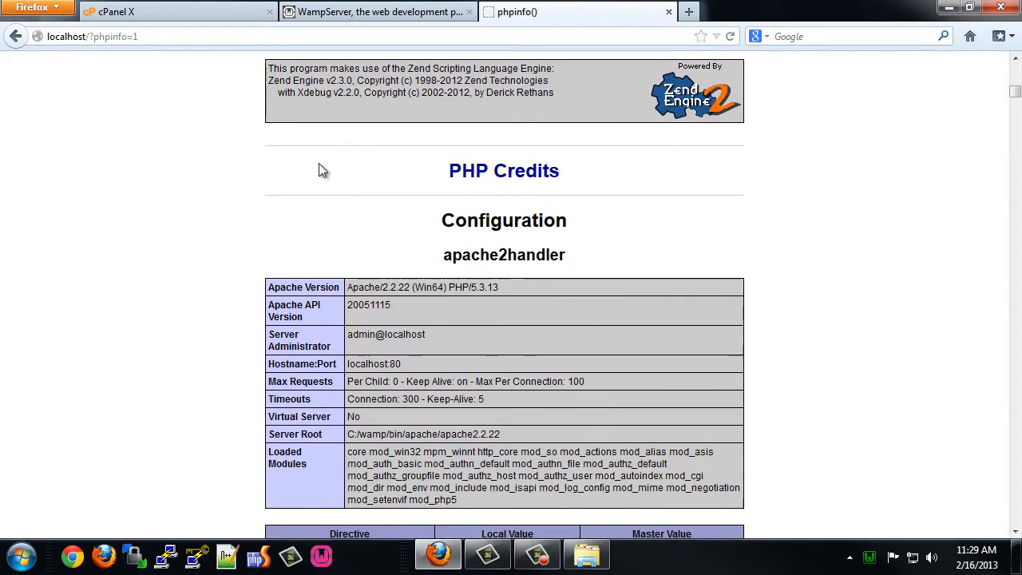
# - Examine the Apache environment, HTTP headers and PHP extension sections of the local phpinfo() page
pyautogui.scroll(-4, 321, 164)
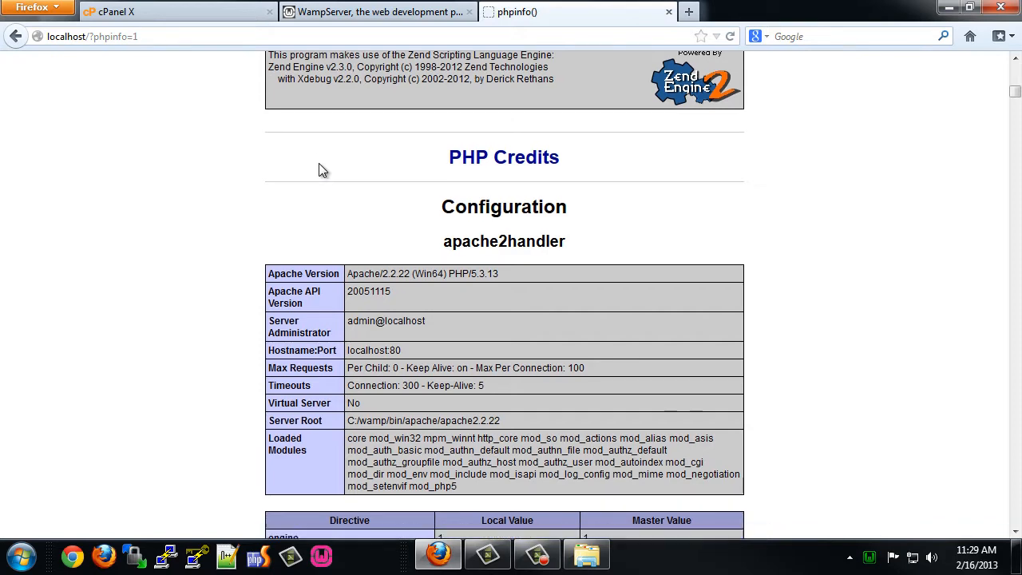
pyautogui.scroll(-5, 320, 163)
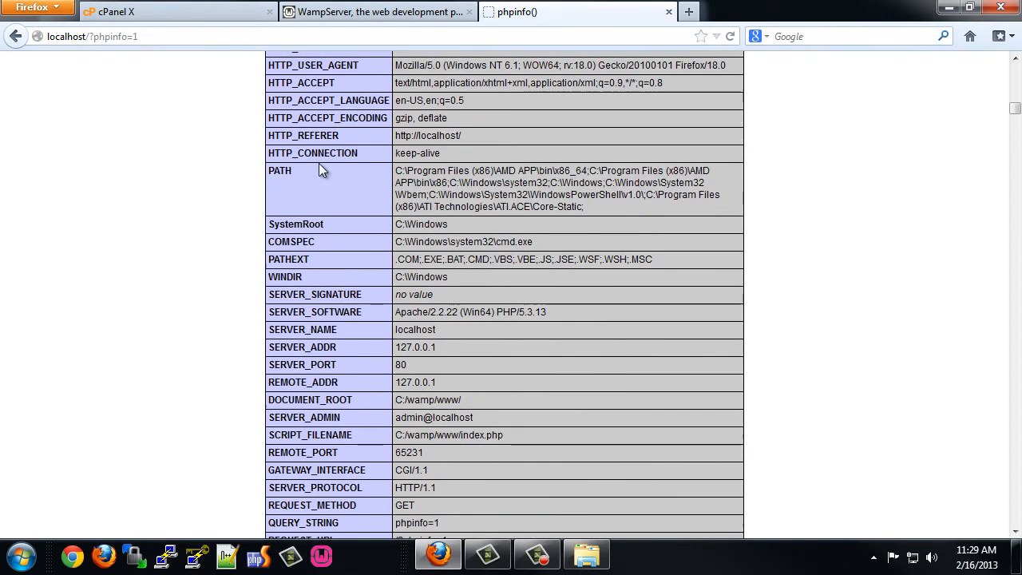
pyautogui.scroll(-6, 319, 168)
pyautogui.scroll(-4, 319, 164)
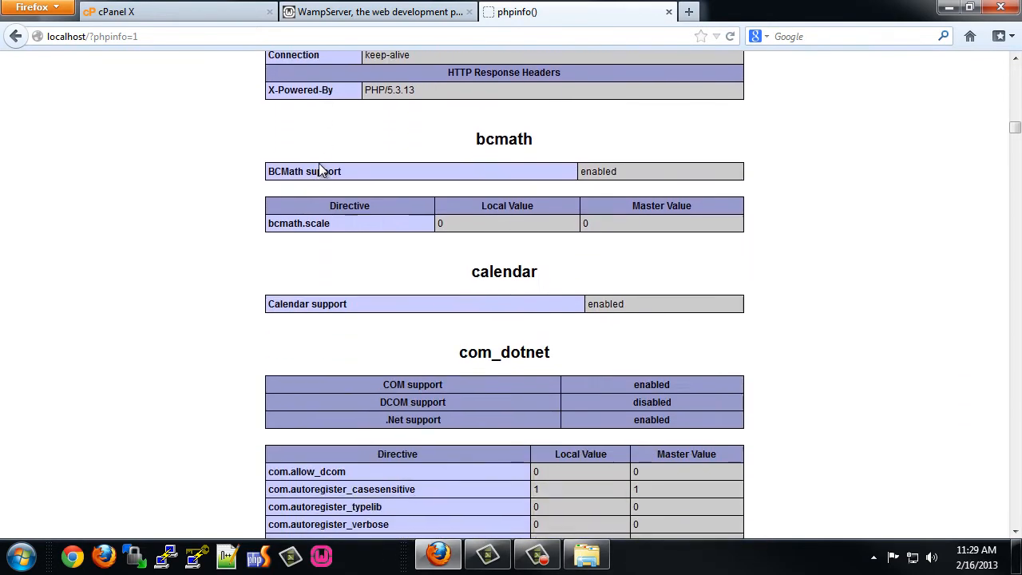
pyautogui.scroll(4, 319, 163)
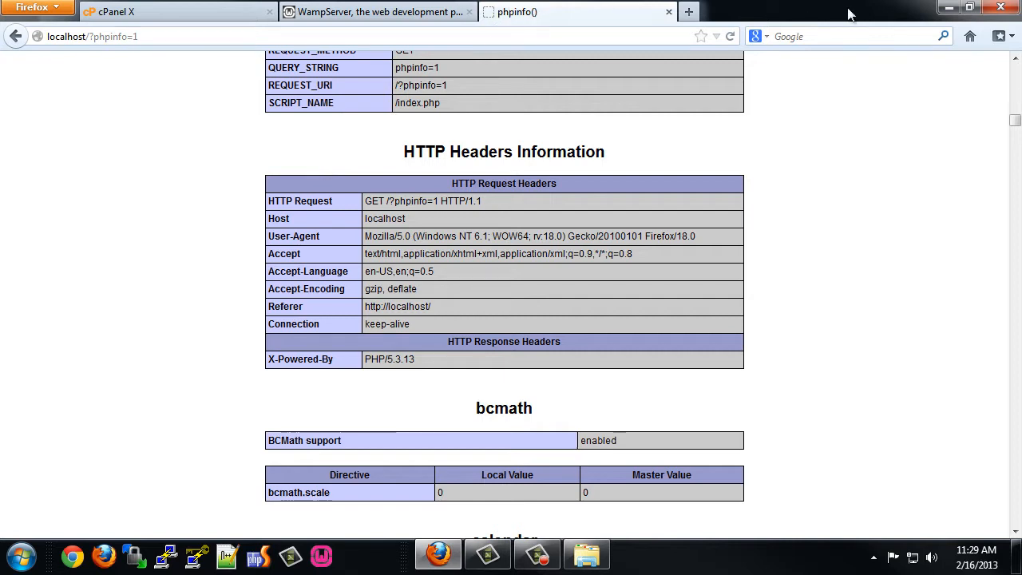
# - Switch to Notepad++ and write a PHP script in the blank document with an opening <?php tag and an indented phpinfo(); call
pyautogui.click(944, 10)
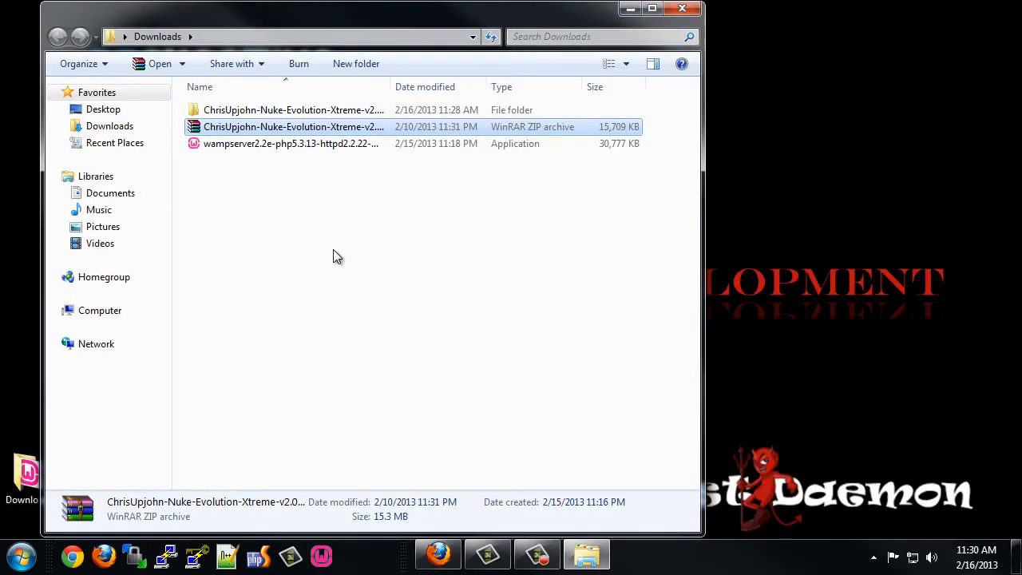
pyautogui.click(228, 556)
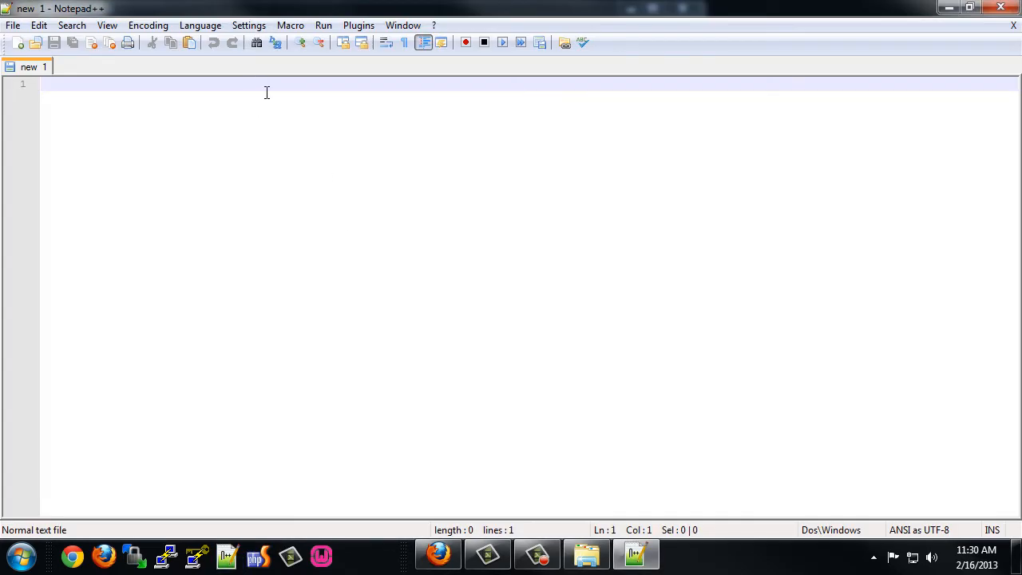
pyautogui.write('<?php')
pyautogui.press('Return')
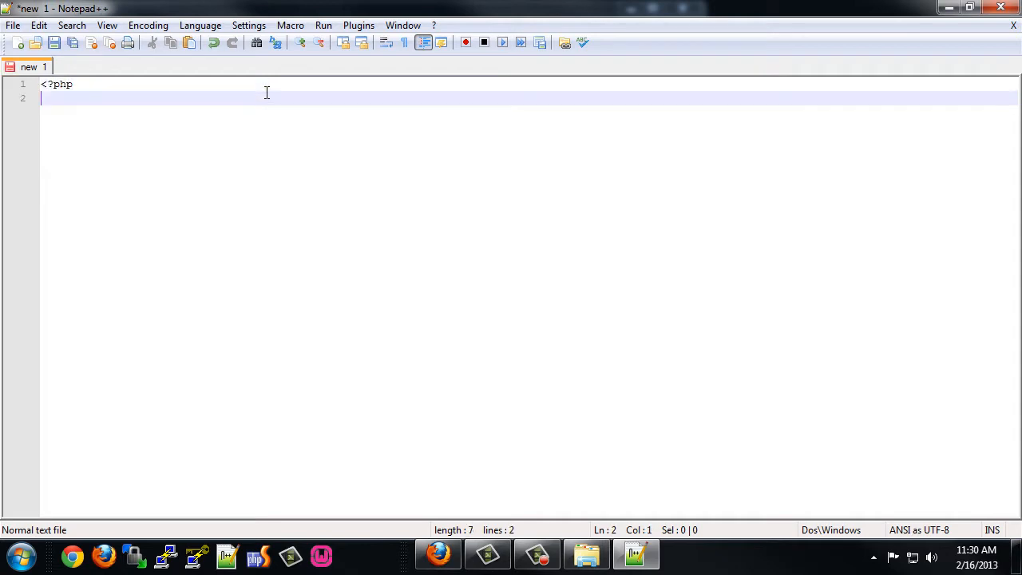
pyautogui.press('Return')
pyautogui.press('Tab')
pyautogui.write('p')
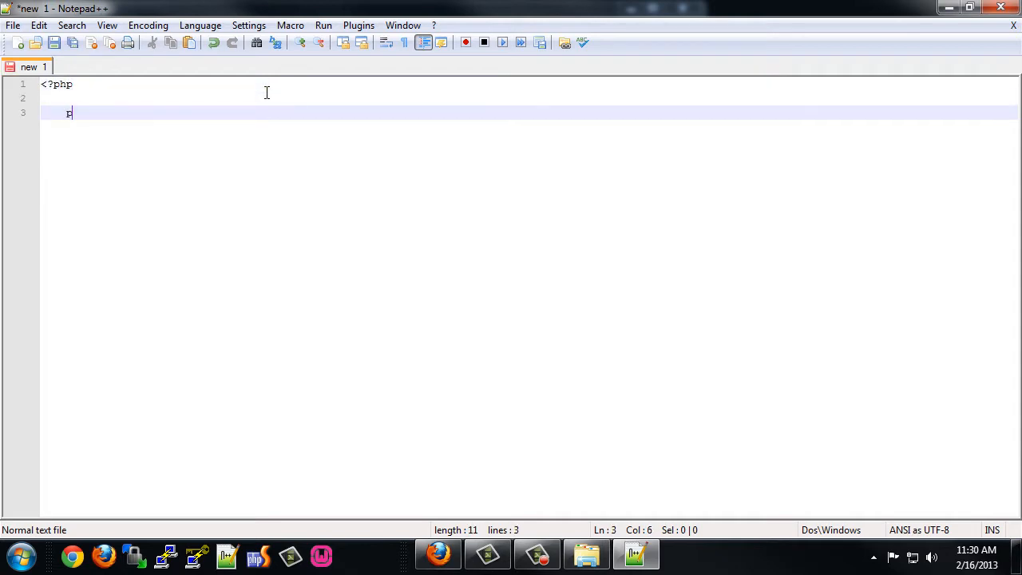
pyautogui.write('hpinfo')
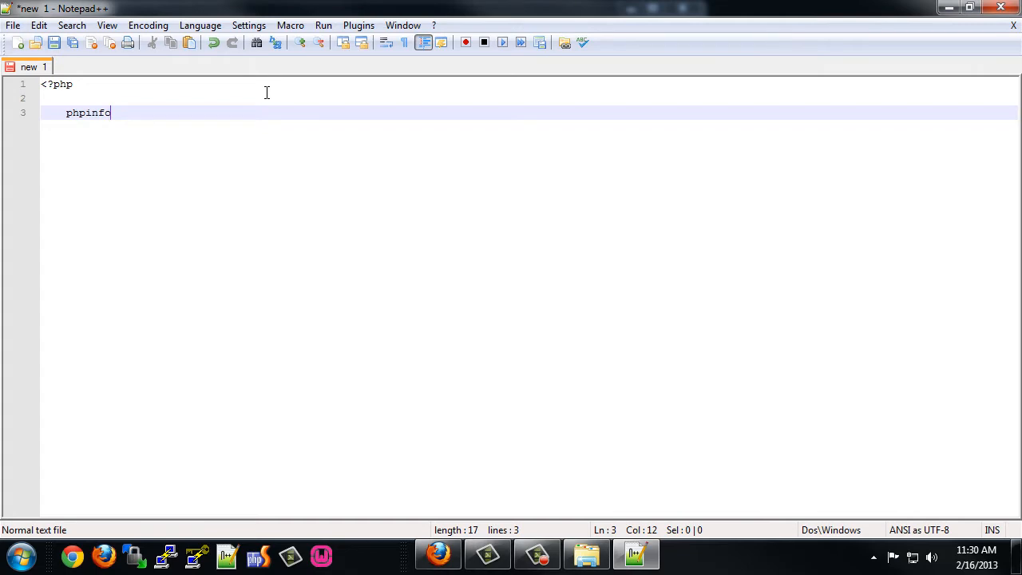
pyautogui.write('();')
pyautogui.press('Return')
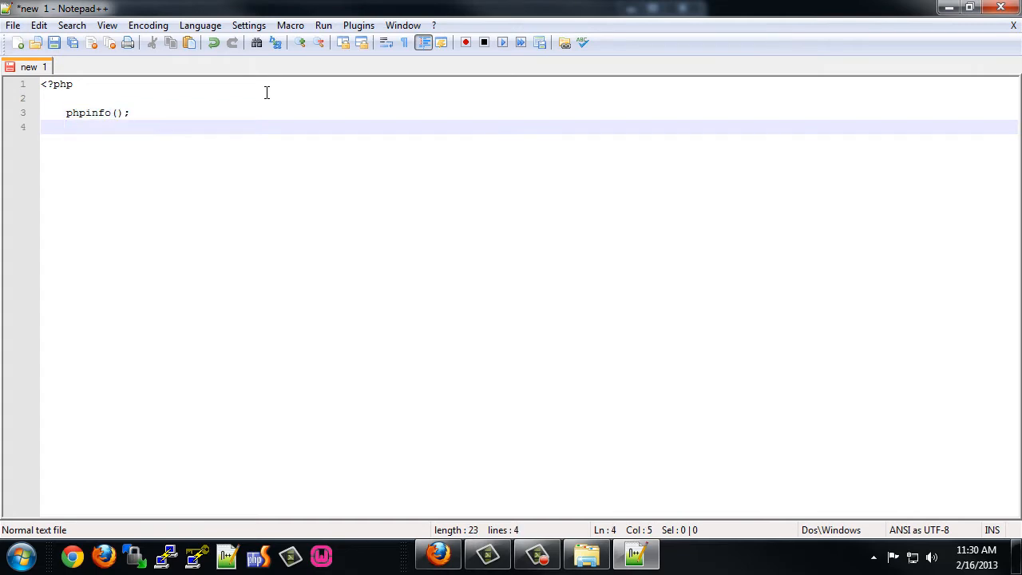
# - Save the script as phpinfo.php in the desktop's Downloads folder and close Notepad++
pyautogui.click(13, 25)
pyautogui.click(56, 112)
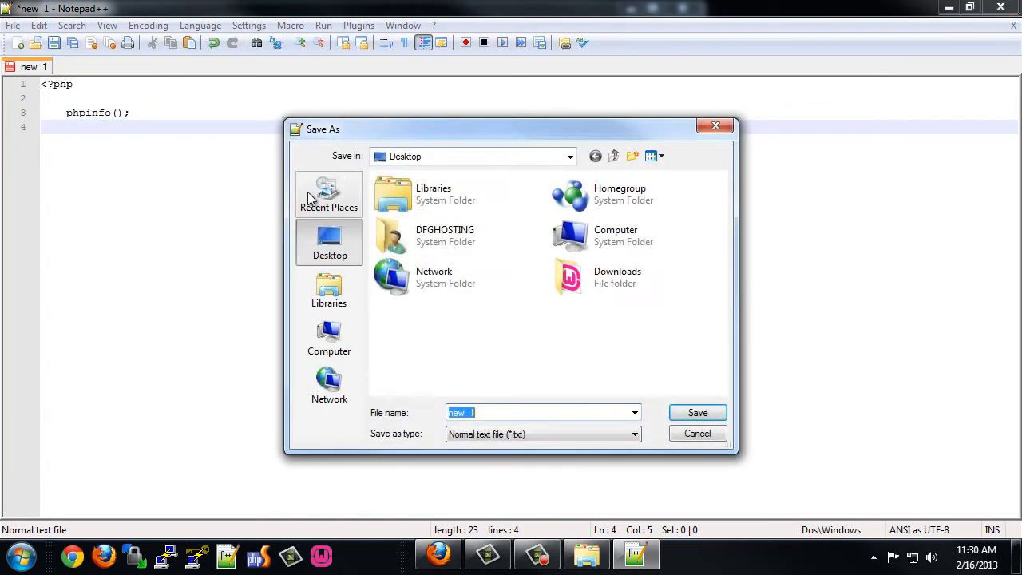
pyautogui.doubleClick(568, 273)
pyautogui.doubleClick(506, 412)
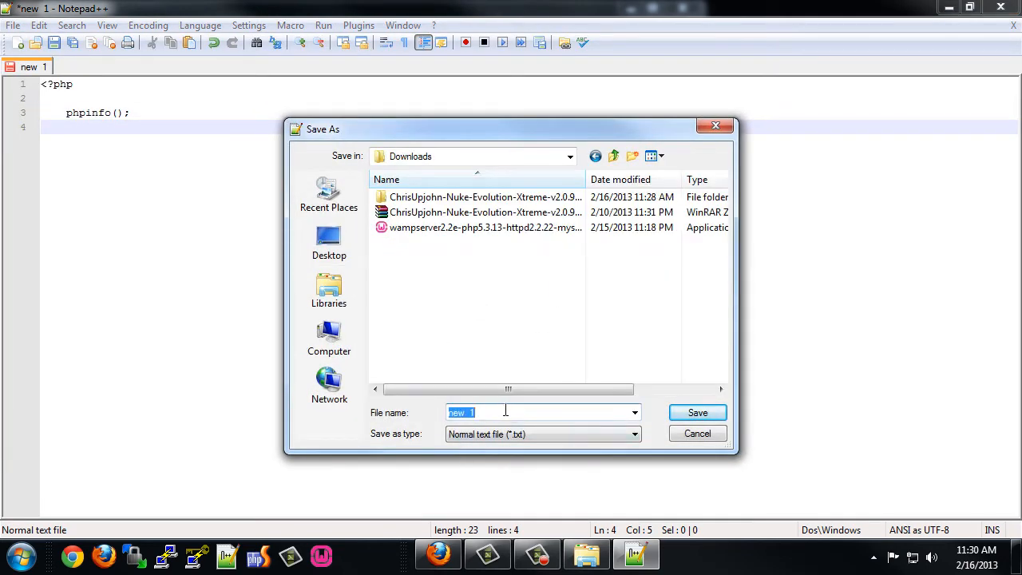
pyautogui.write('info.php')
pyautogui.press('Return')
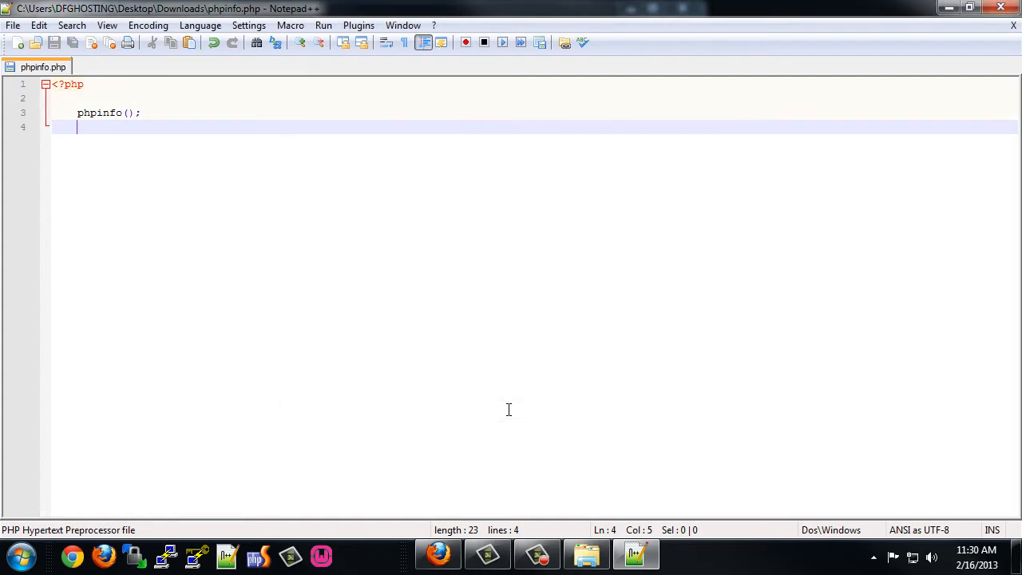
pyautogui.click(1000, 7)
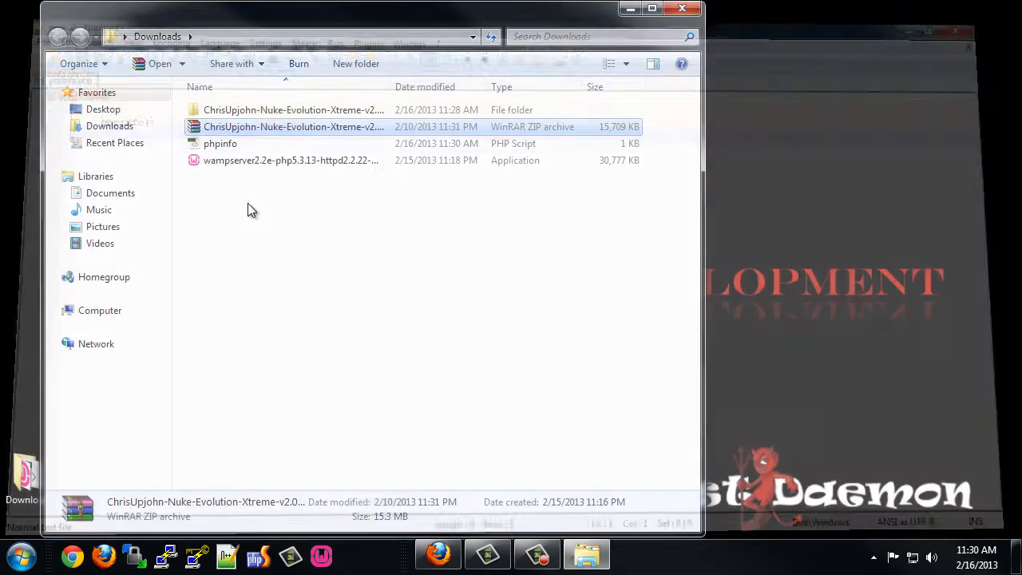
# - Return to cPanel in Firefox and open File Manager at the Web Root (public_html/www) directory
pyautogui.click(447, 561)
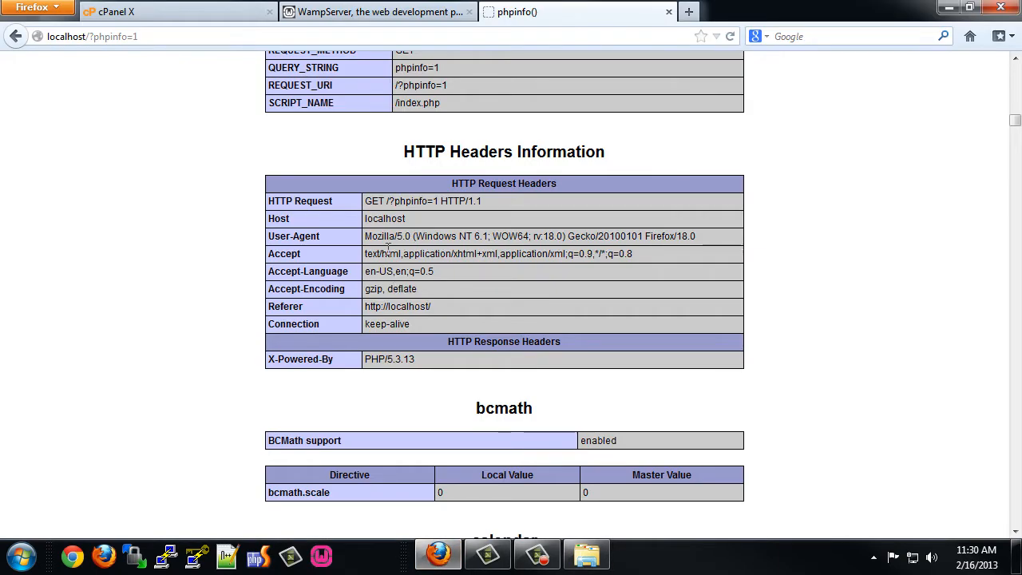
pyautogui.click(202, 11)
pyautogui.scroll(-4, 625, 315)
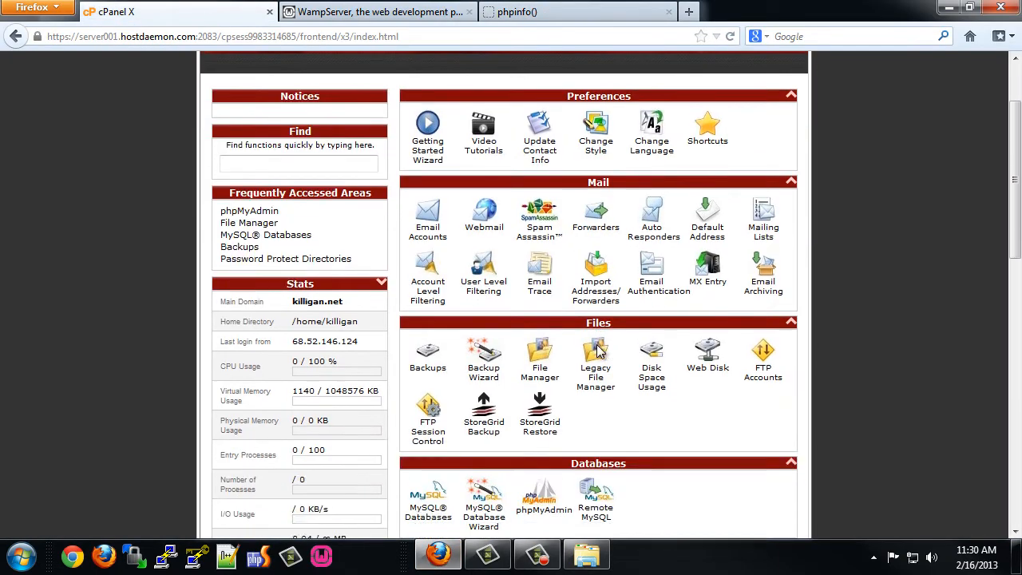
pyautogui.click(539, 275)
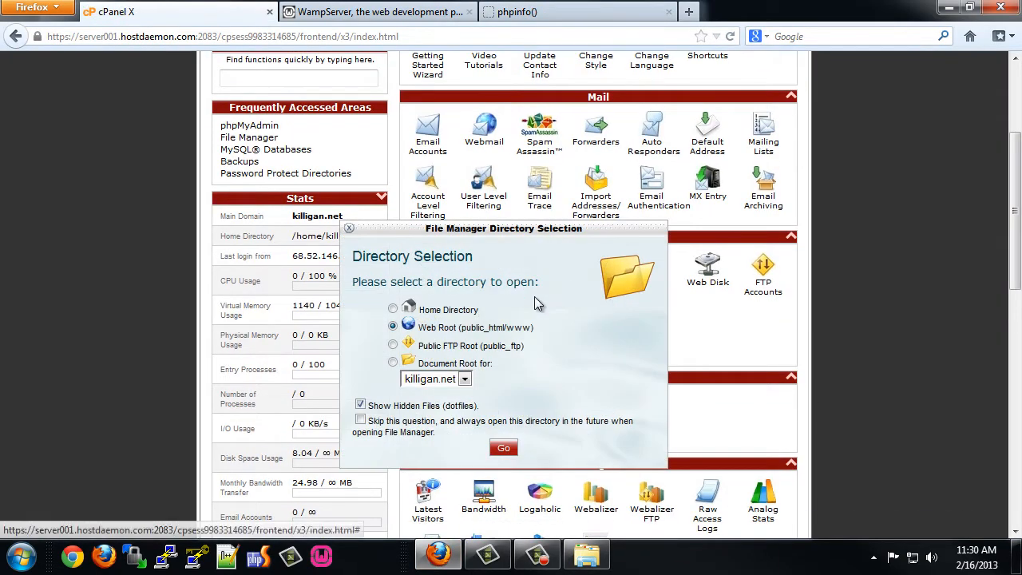
pyautogui.click(502, 448)
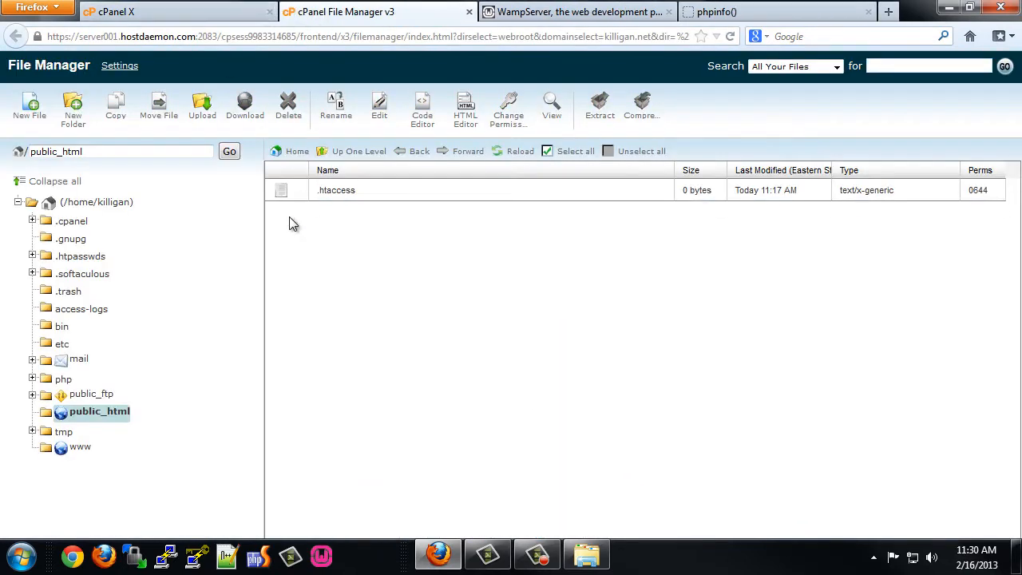
# - Upload phpinfo.php from the Downloads folder to the hosting account's public_html directory
pyautogui.click(200, 104)
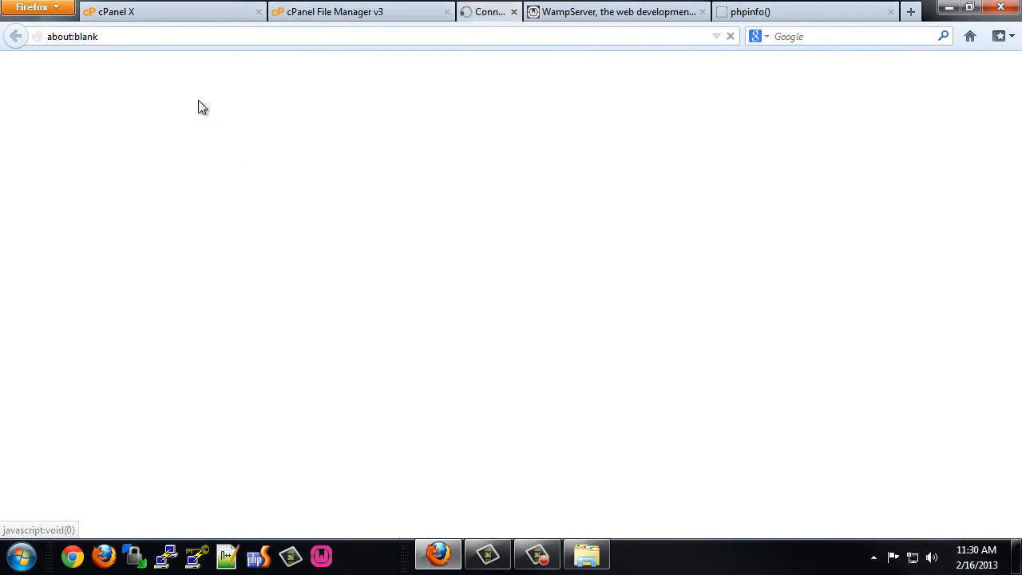
pyautogui.click(331, 151)
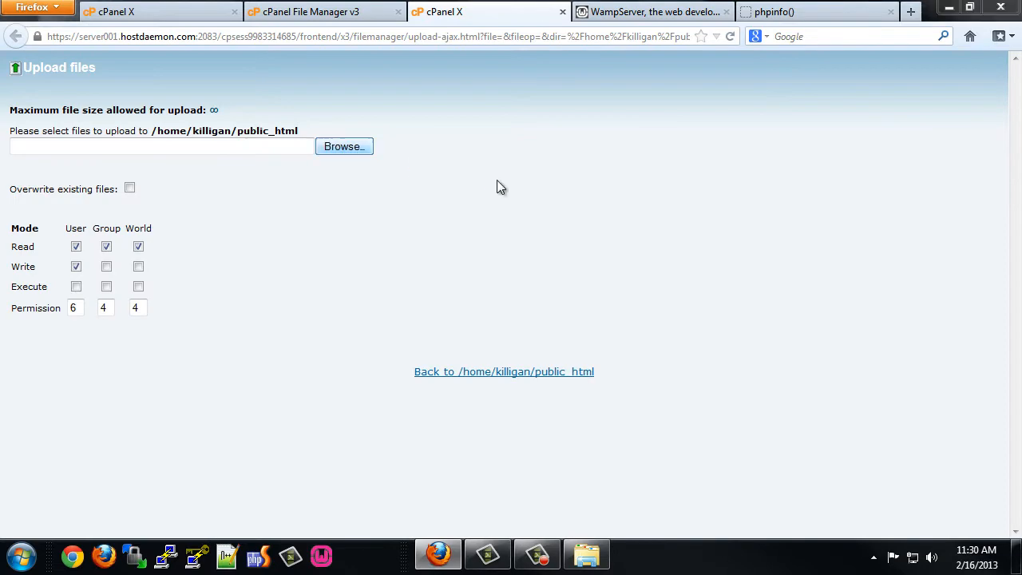
pyautogui.doubleClick(608, 147)
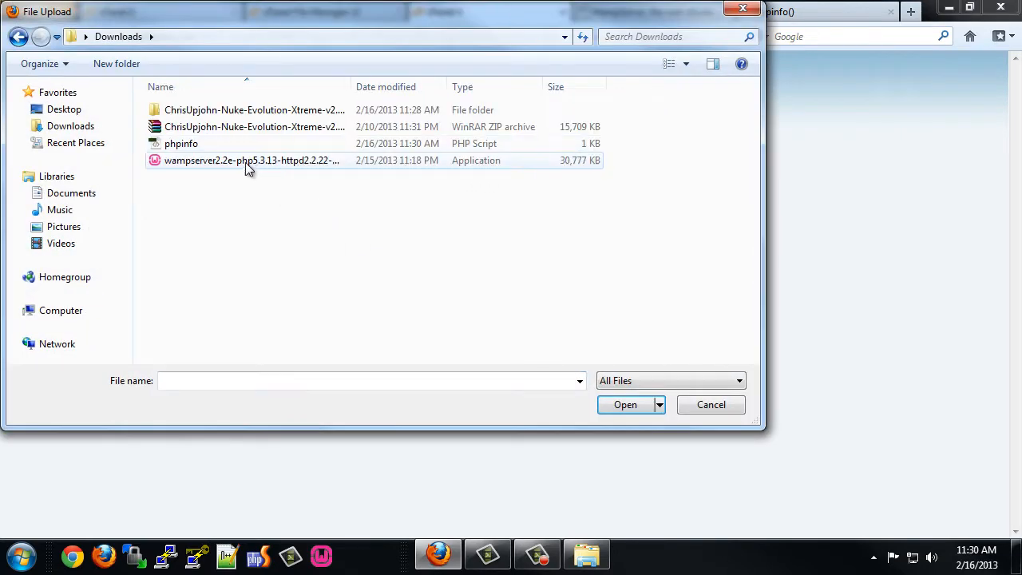
pyautogui.doubleClick(185, 150)
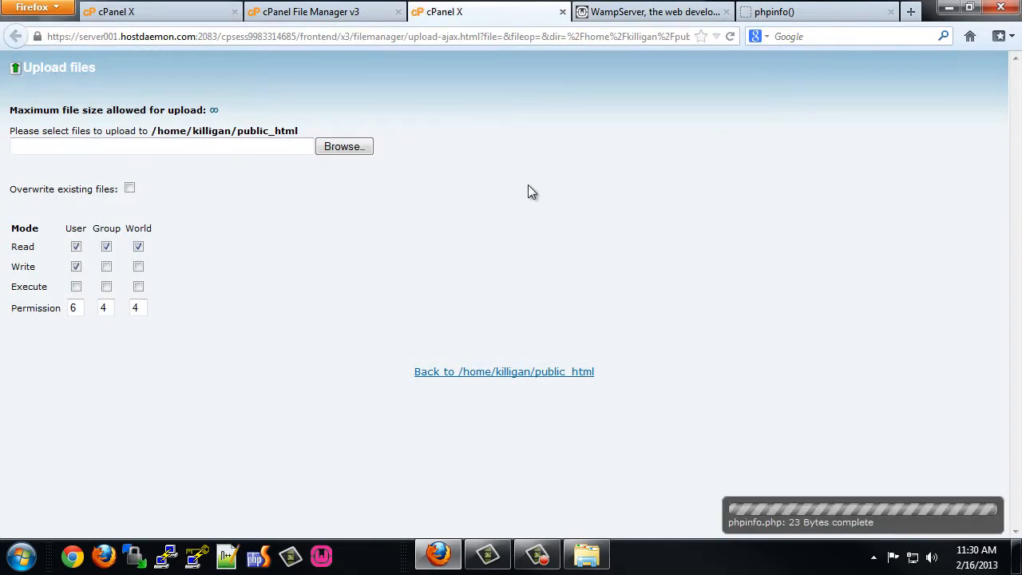
# - Load killigan.net/phpinfo.php in place of the WampServer website and review the hosted server's PHP version and configuration directives
pyautogui.click(632, 16)
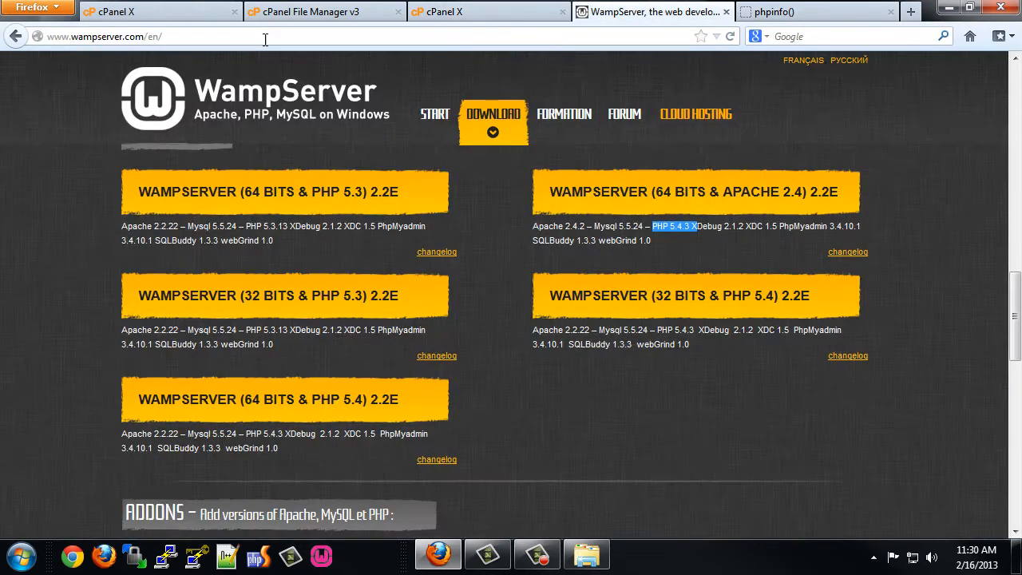
pyautogui.click(265, 37)
pyautogui.write('killigan.net')
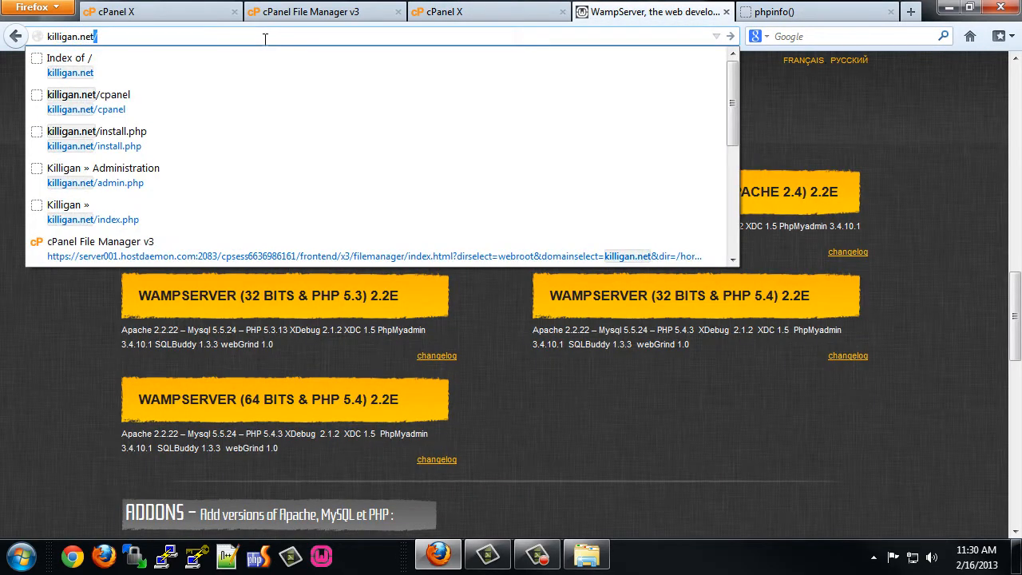
pyautogui.write('/phpinfo.php')
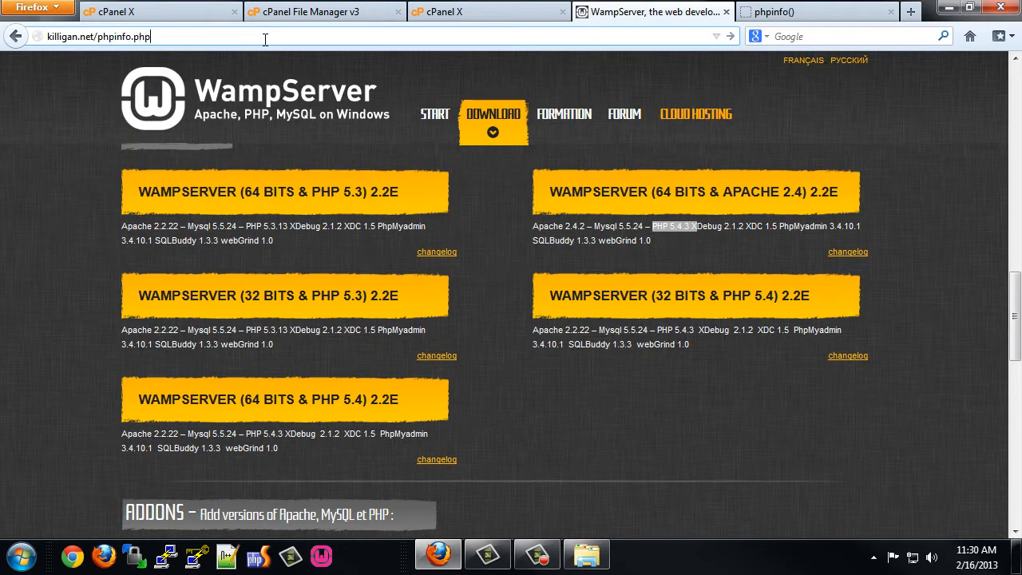
pyautogui.press('Return')
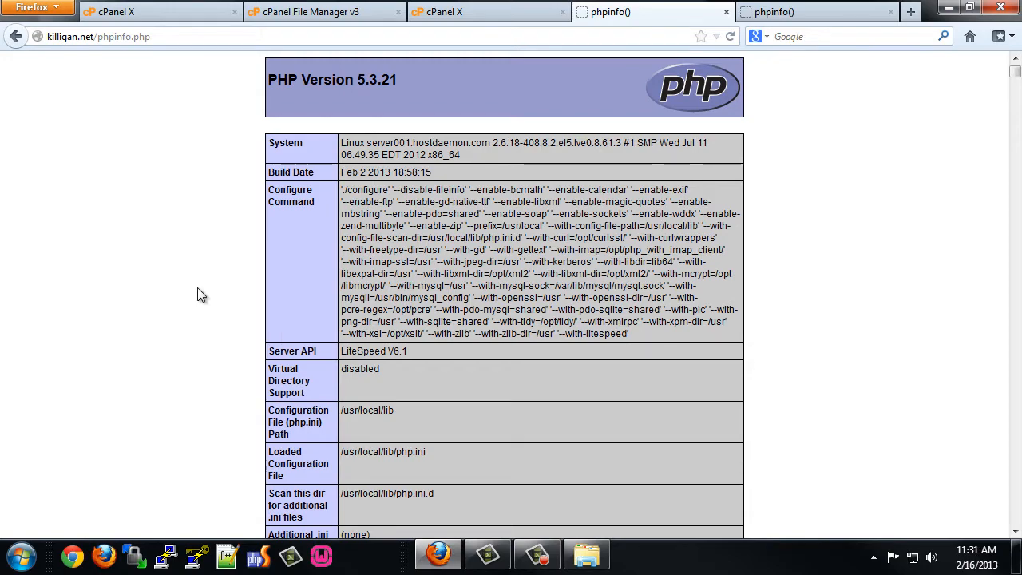
pyautogui.scroll(-8, 202, 300)
pyautogui.scroll(-10, 201, 302)
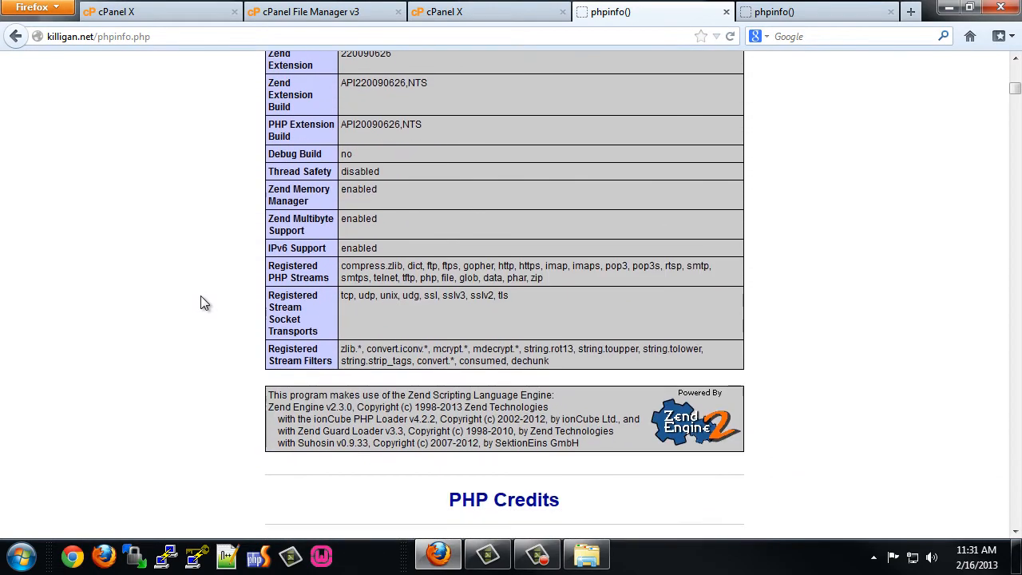
pyautogui.scroll(-13, 201, 302)
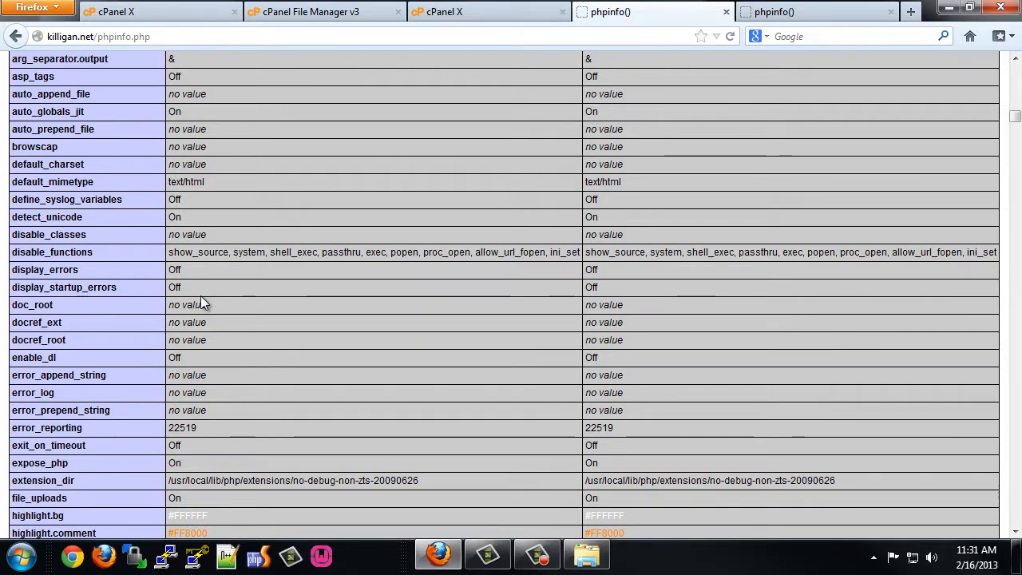
pyautogui.scroll(-6, 200, 302)
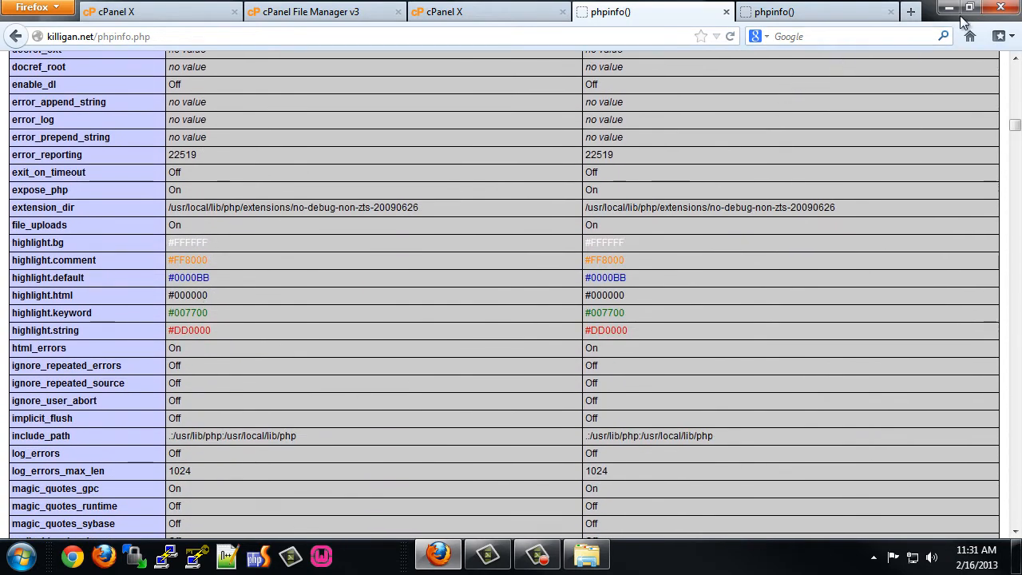
# - Close both phpinfo() pages, the upload page and File Manager, leaving only the cPanel home page open
pyautogui.click(870, 13)
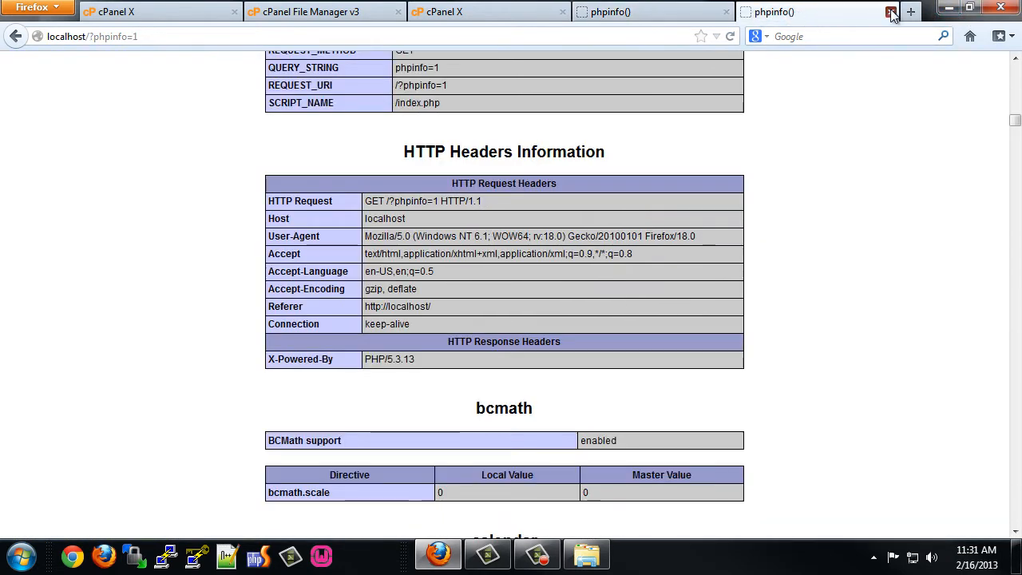
pyautogui.click(890, 12)
pyautogui.click(868, 13)
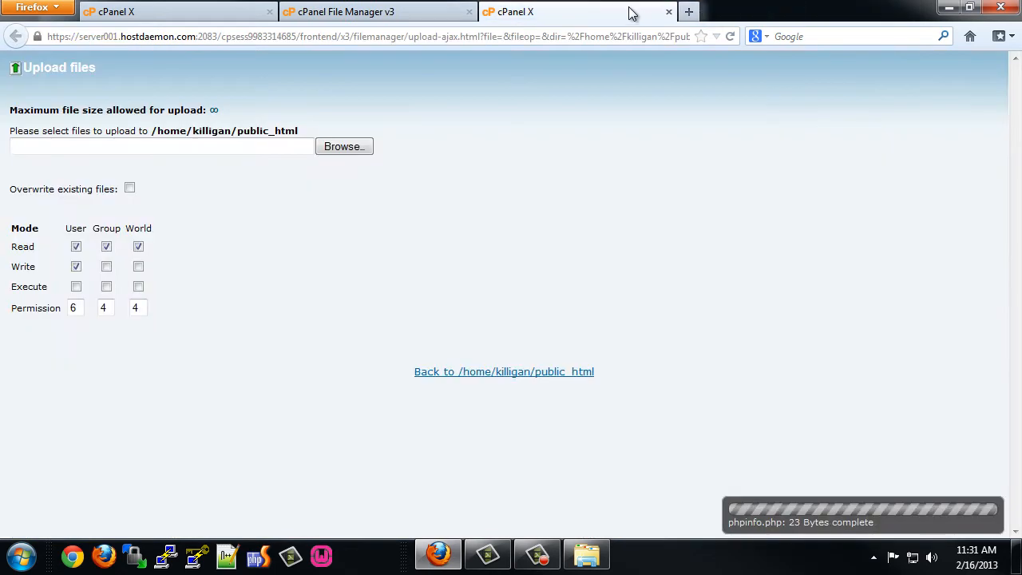
pyautogui.click(669, 13)
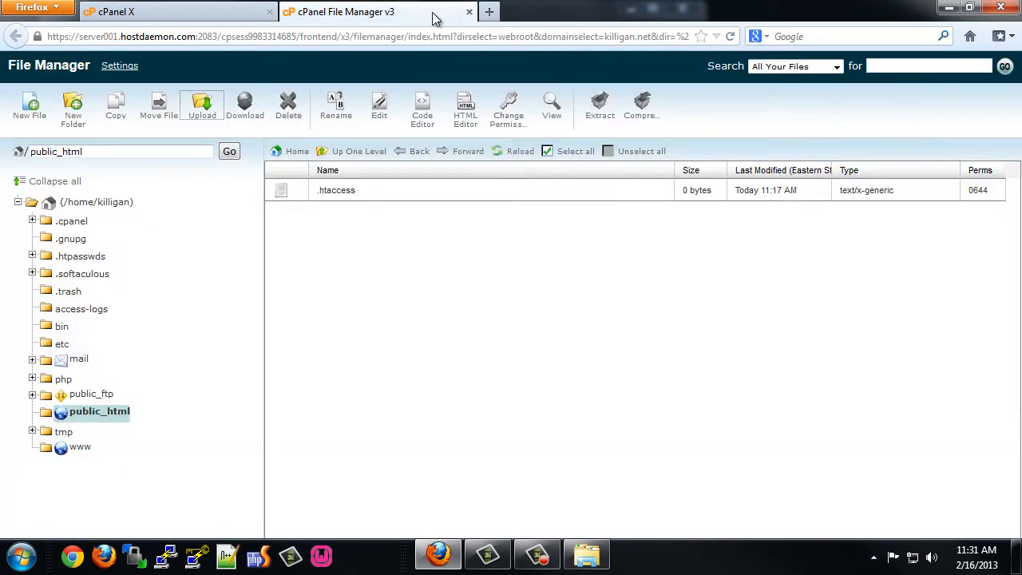
pyautogui.click(470, 12)
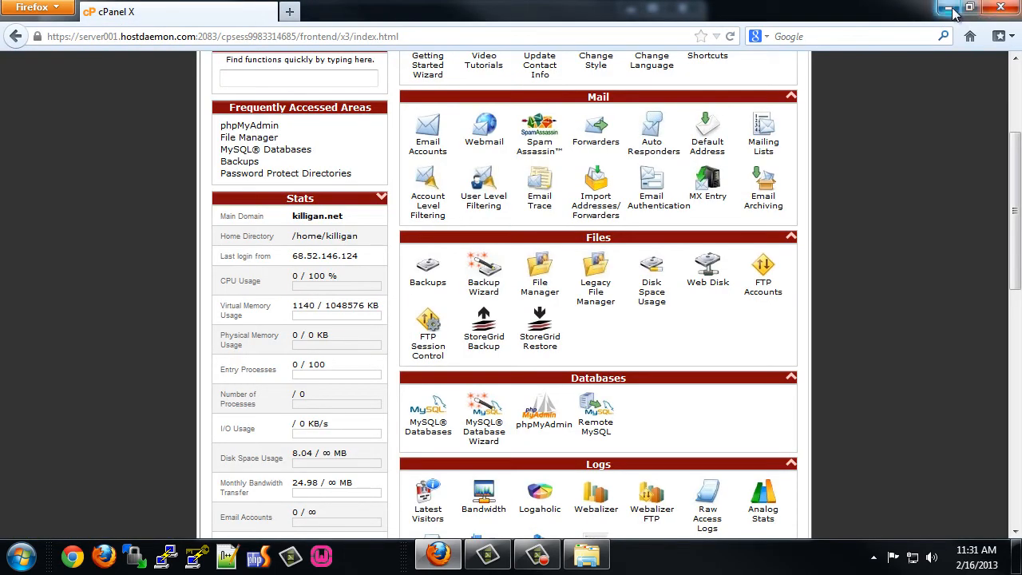
# - Minimize Firefox, browse WampServer's Apache modules and toggle a module in the lower part of the list
pyautogui.click(956, 11)
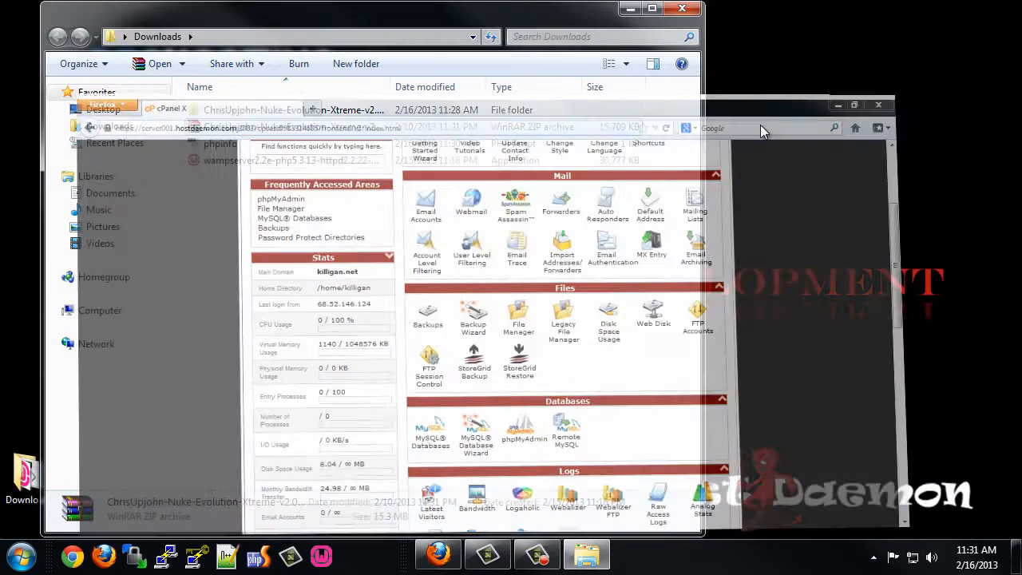
pyautogui.click(874, 557)
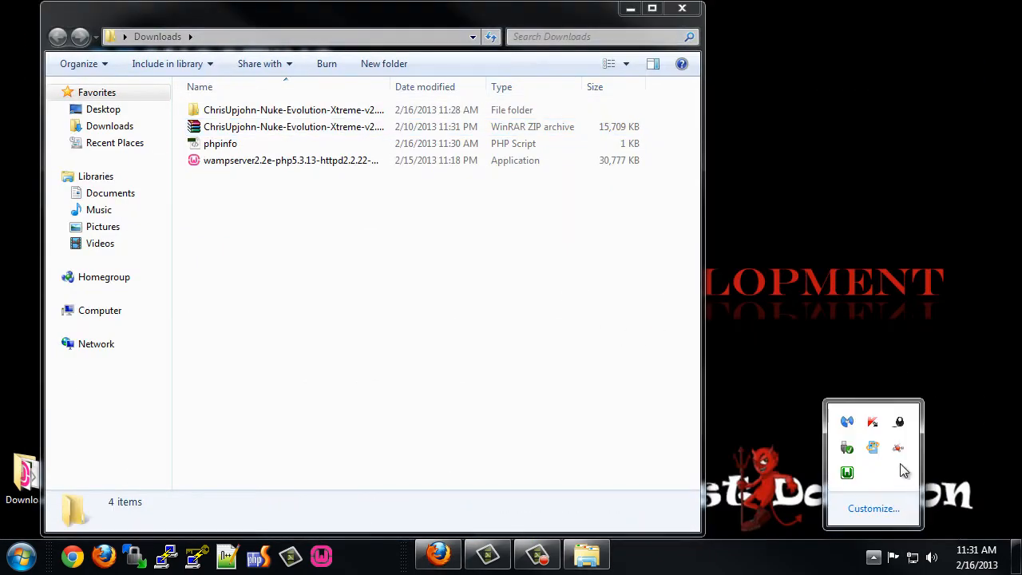
pyautogui.click(851, 474)
pyautogui.moveTo(930, 325)
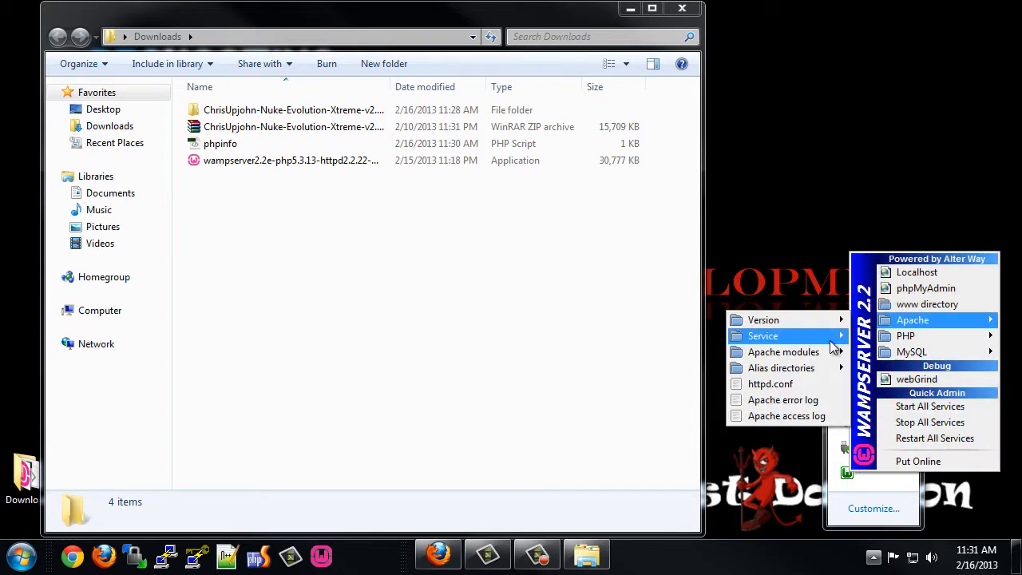
pyautogui.moveTo(826, 353)
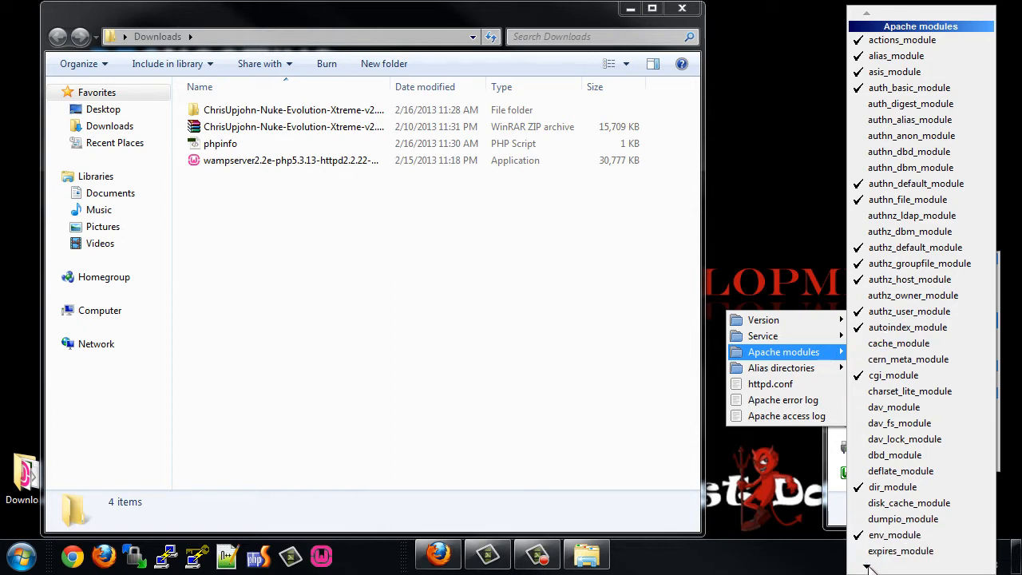
pyautogui.moveTo(870, 566)
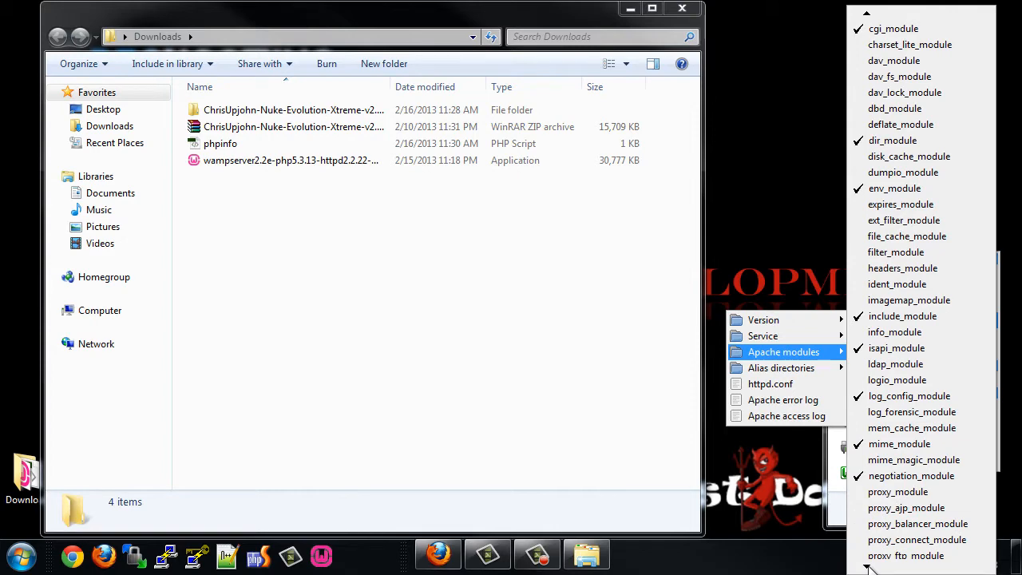
pyautogui.click(894, 427)
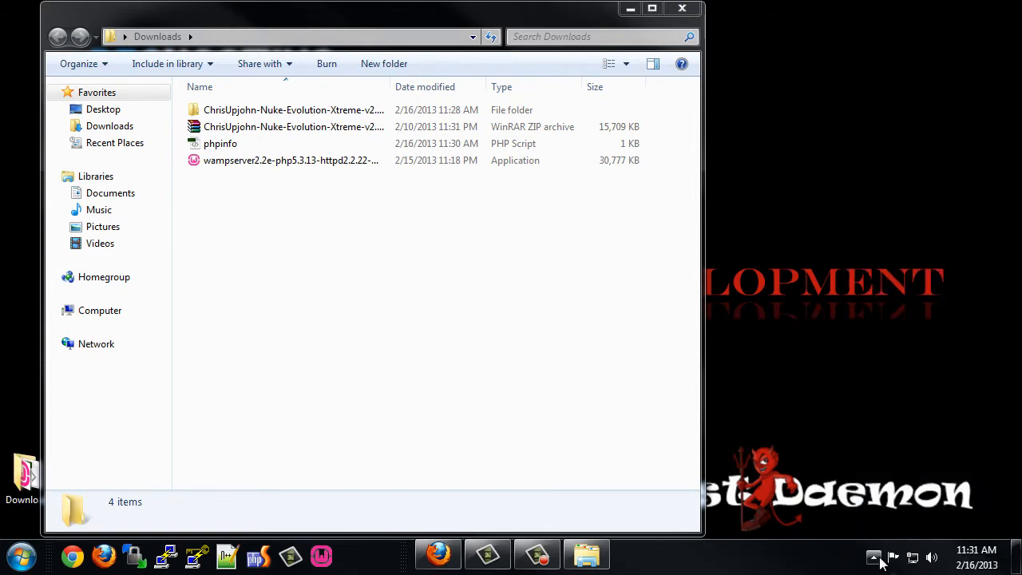
# - Review WampServer's PHP extensions and turn on the enable dl option in its PHP settings
pyautogui.click(876, 558)
pyautogui.click(846, 472)
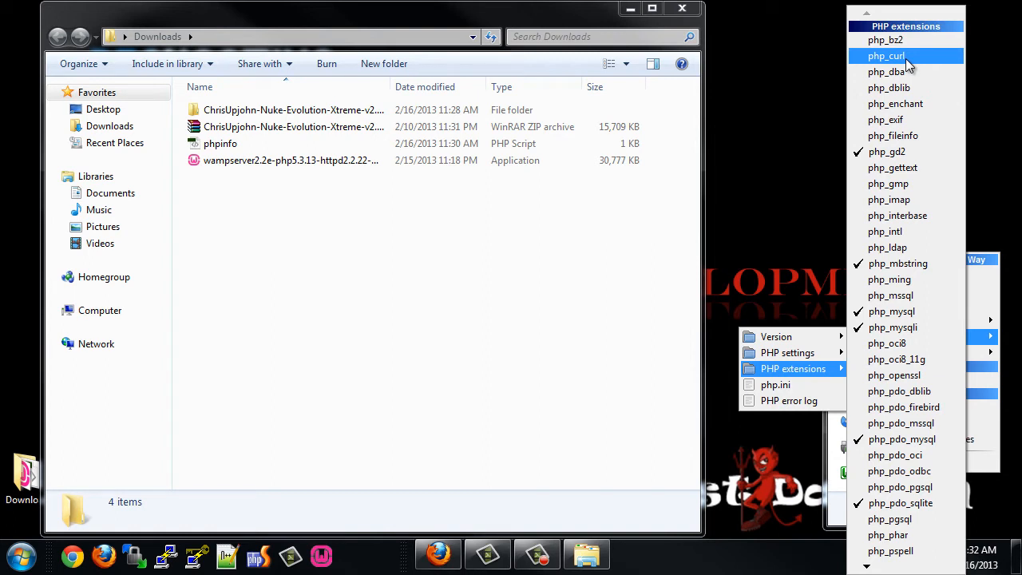
pyautogui.moveTo(818, 358)
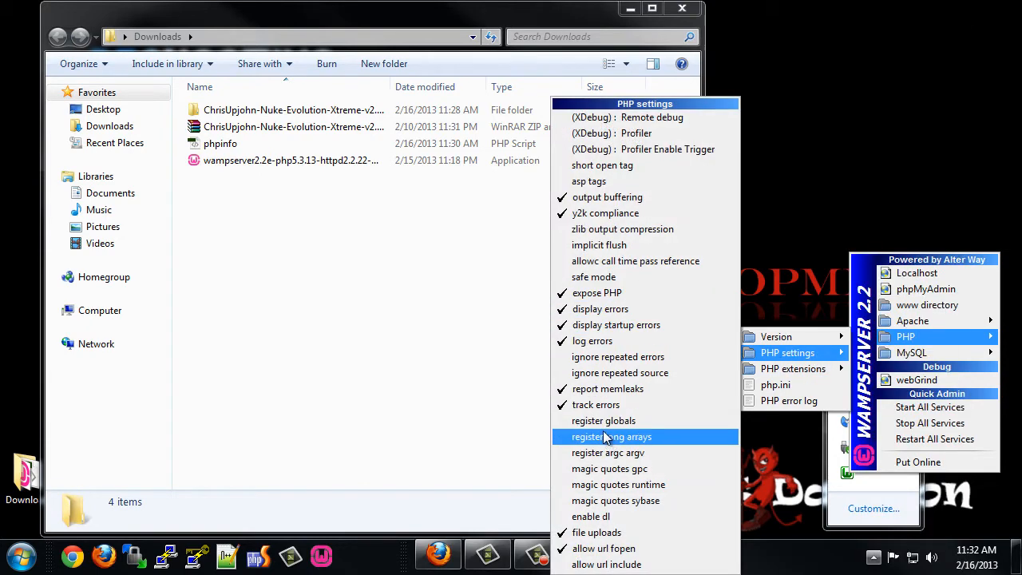
pyautogui.click(589, 517)
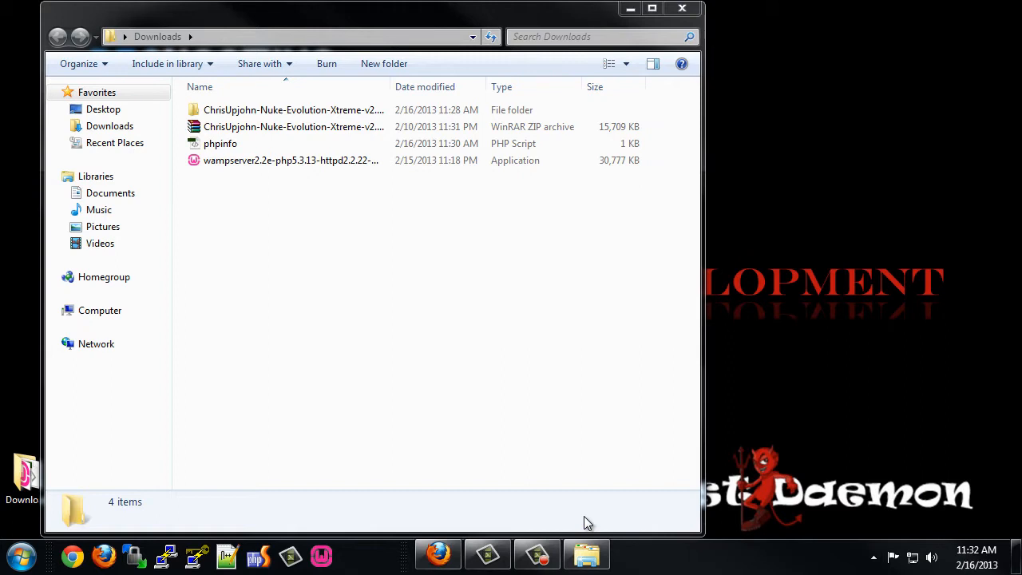
pyautogui.click(873, 557)
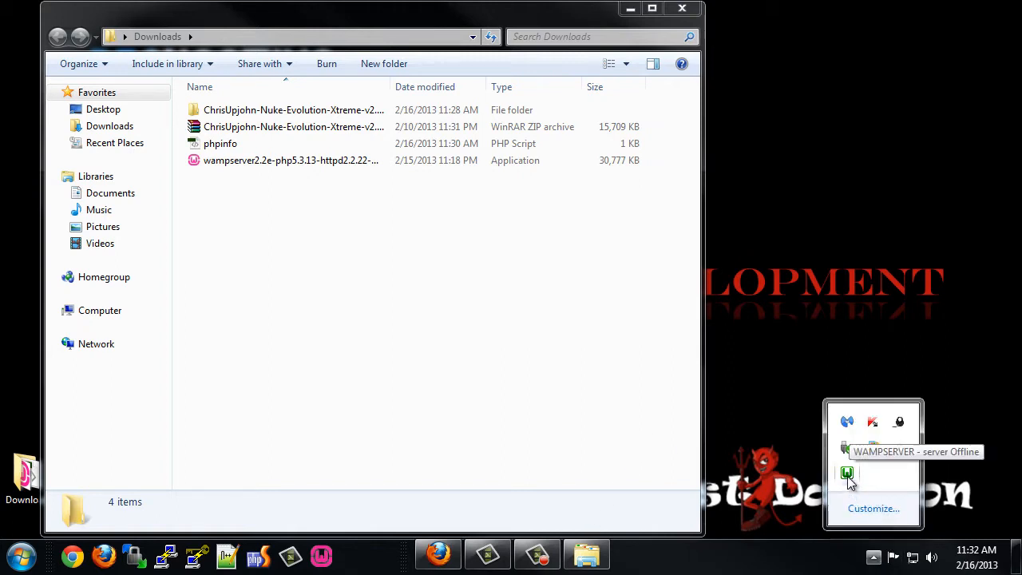
pyautogui.click(431, 302)
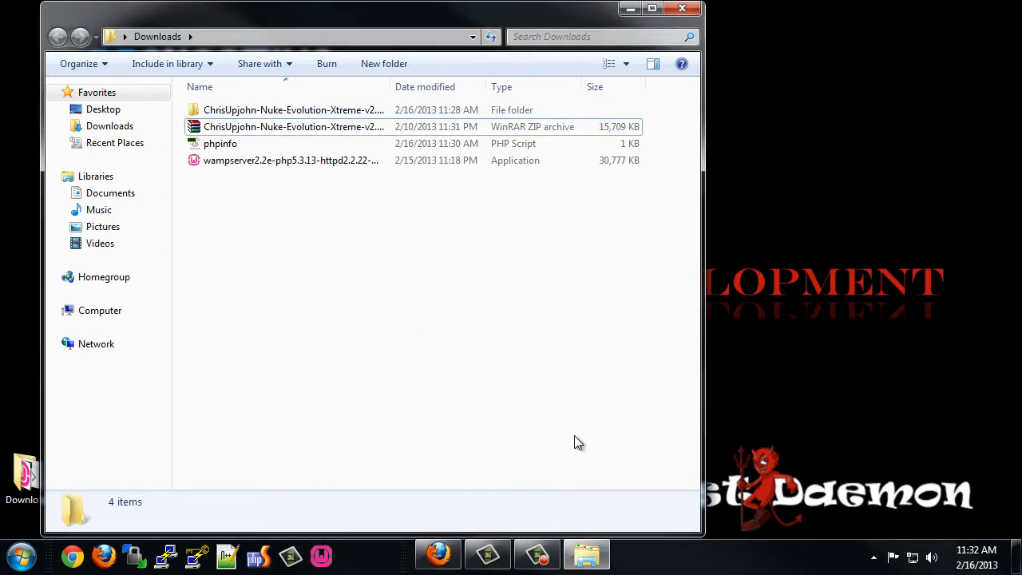
# - Open the extracted Nuke-Evolution-Xtreme folder, look through its public_html contents and return to the folder that contains public_html
pyautogui.doubleClick(270, 114)
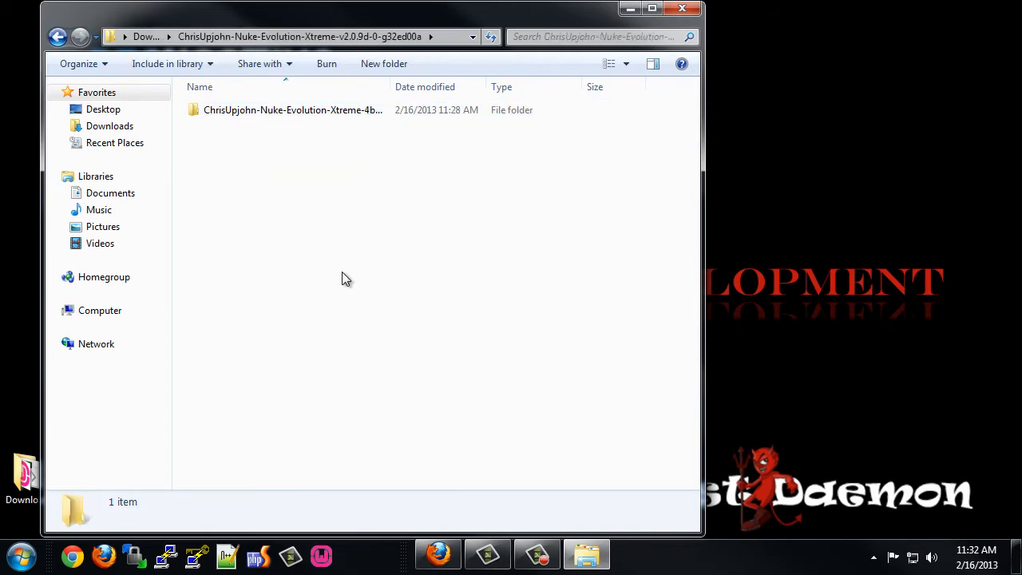
pyautogui.doubleClick(261, 117)
pyautogui.doubleClick(224, 115)
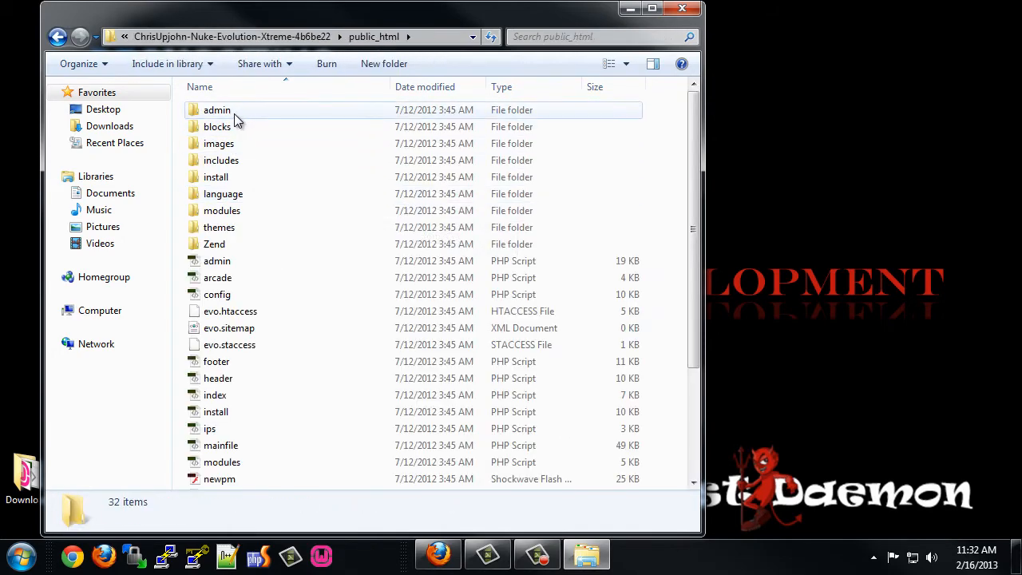
pyautogui.click(57, 36)
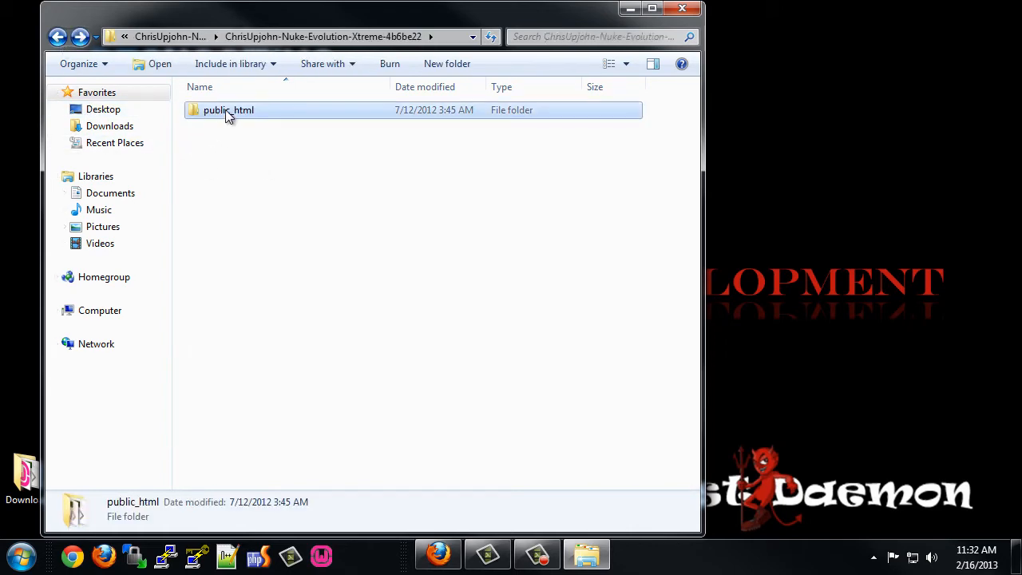
# - Open the C:\wamp\www folder in a second Explorer window
pyautogui.click(6, 561)
pyautogui.click(620, 221)
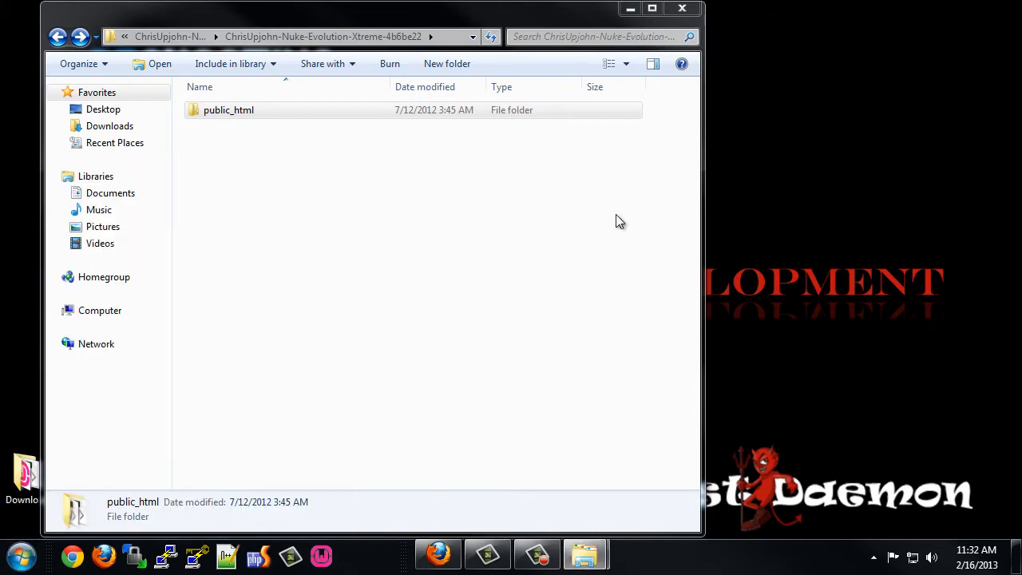
pyautogui.click(235, 111)
pyautogui.doubleClick(236, 111)
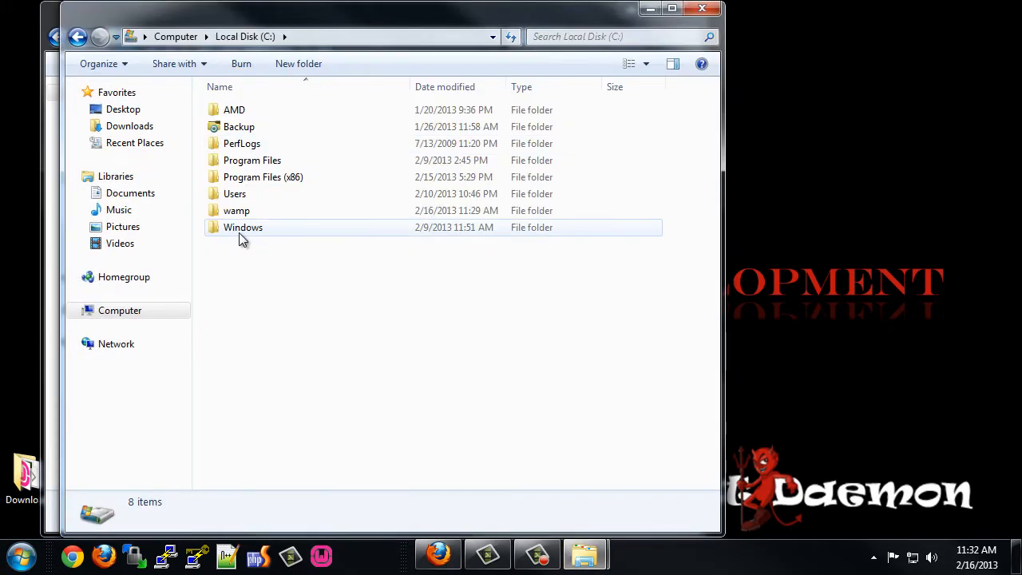
pyautogui.doubleClick(237, 211)
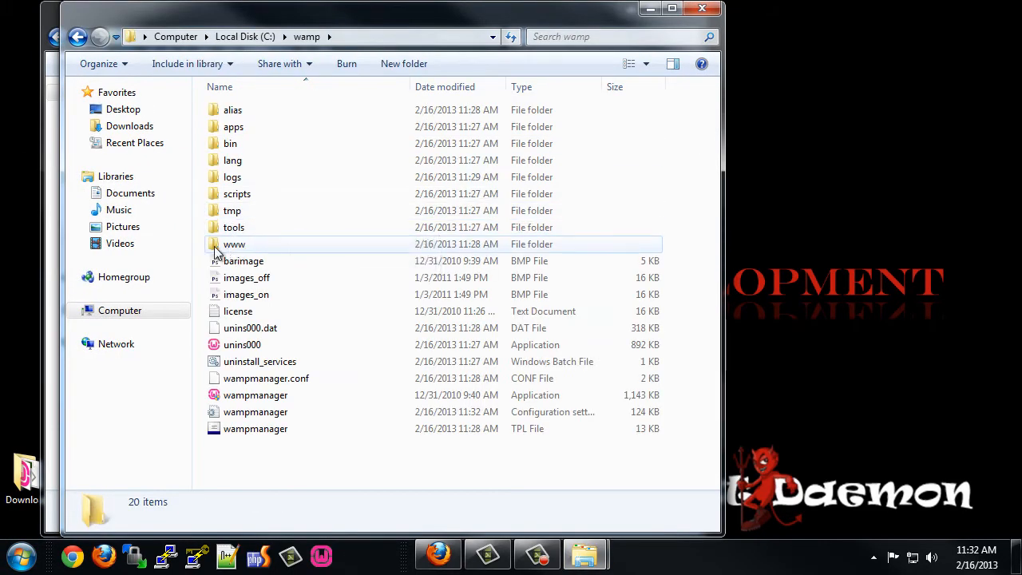
pyautogui.doubleClick(242, 246)
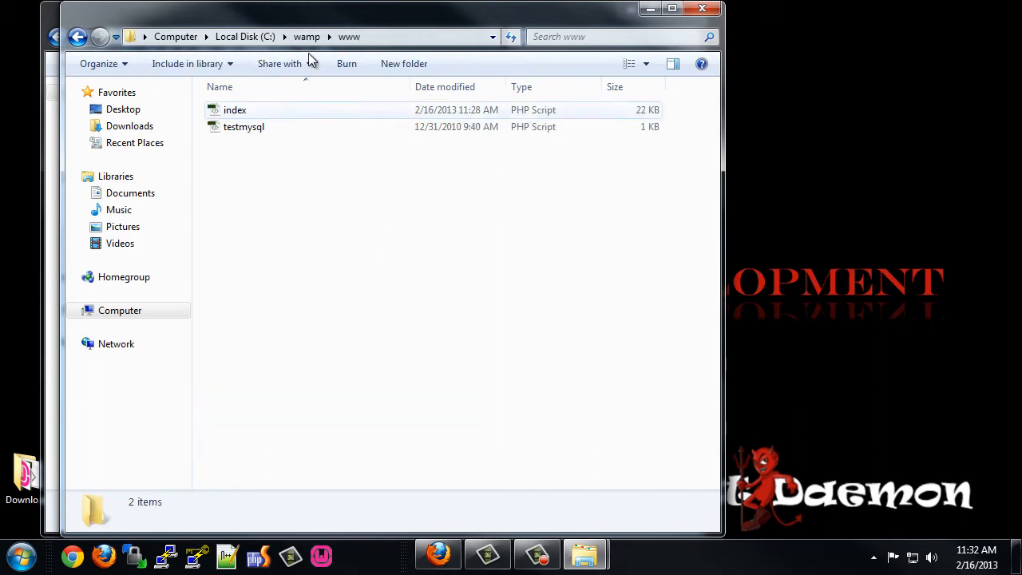
# - Place the two folder windows side by side, move public_html into C:\wamp\www and close the source window
pyautogui.moveTo(290, 14); pyautogui.dragTo(616, 31)
pyautogui.click(214, 112)
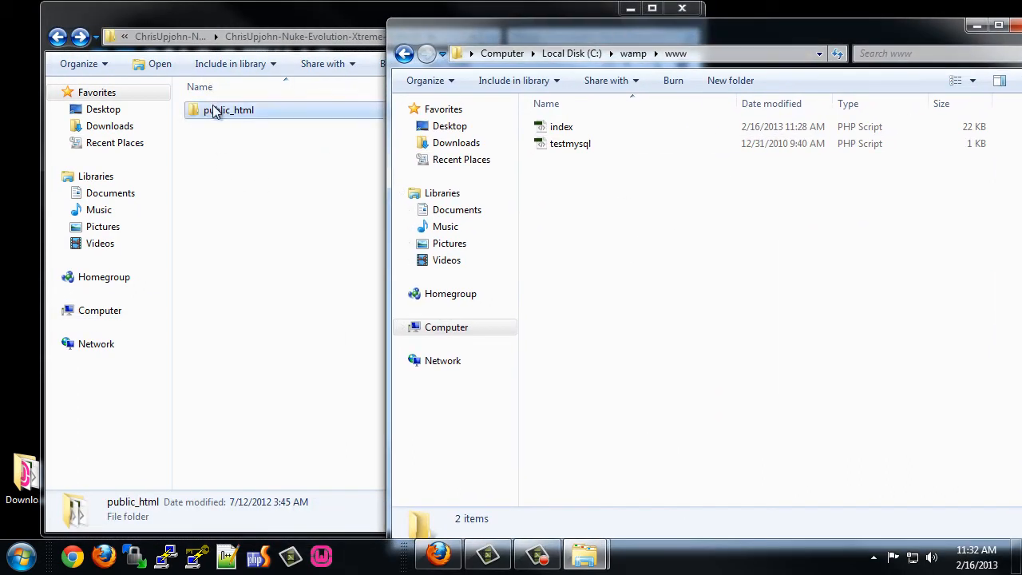
pyautogui.moveTo(214, 108); pyautogui.dragTo(681, 273)
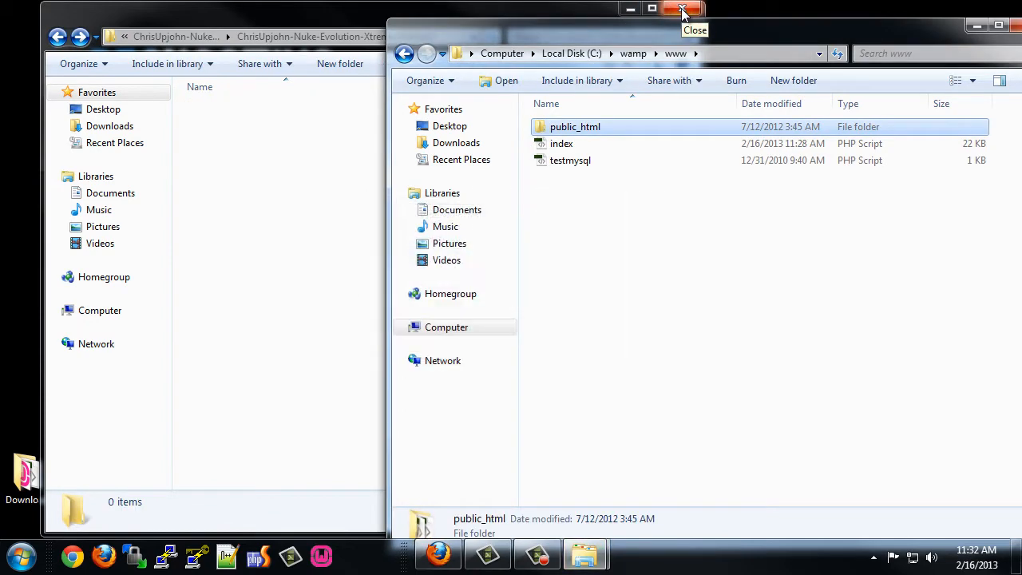
pyautogui.click(681, 10)
# - Check the contents of the moved public_html folder and rename the folder as xtreme
pyautogui.doubleClick(569, 128)
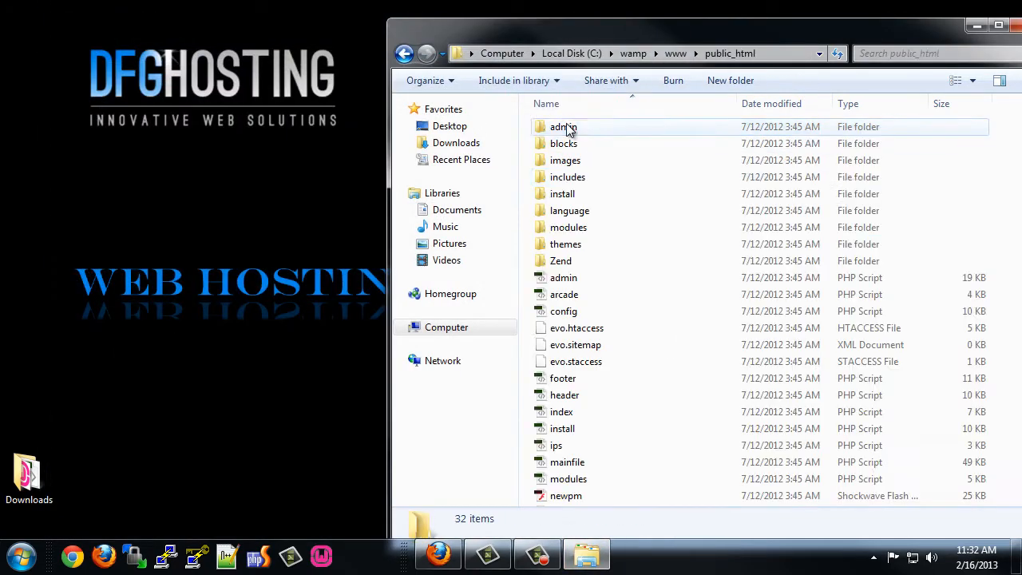
pyautogui.press('BackSpace')
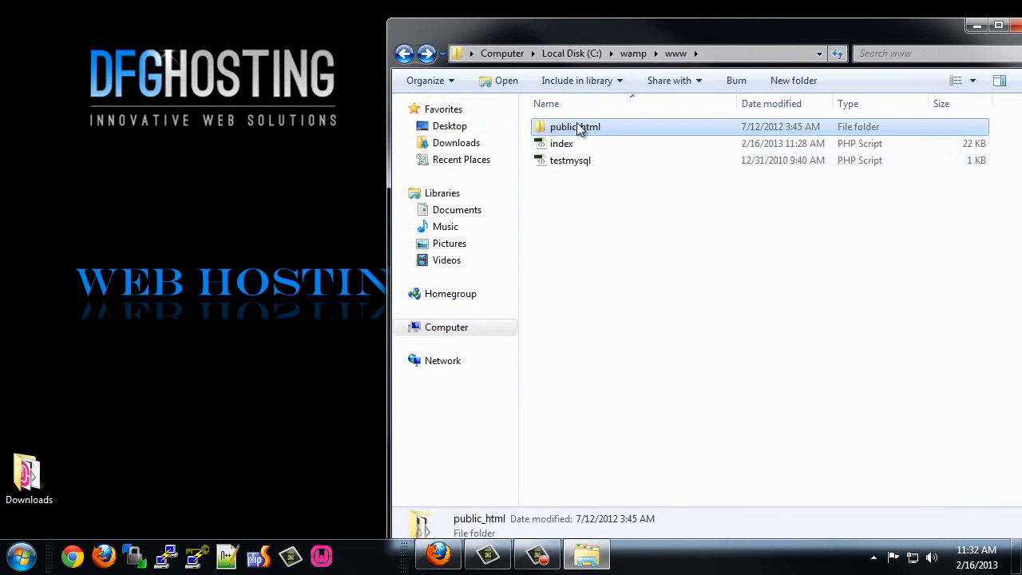
pyautogui.click(574, 122)
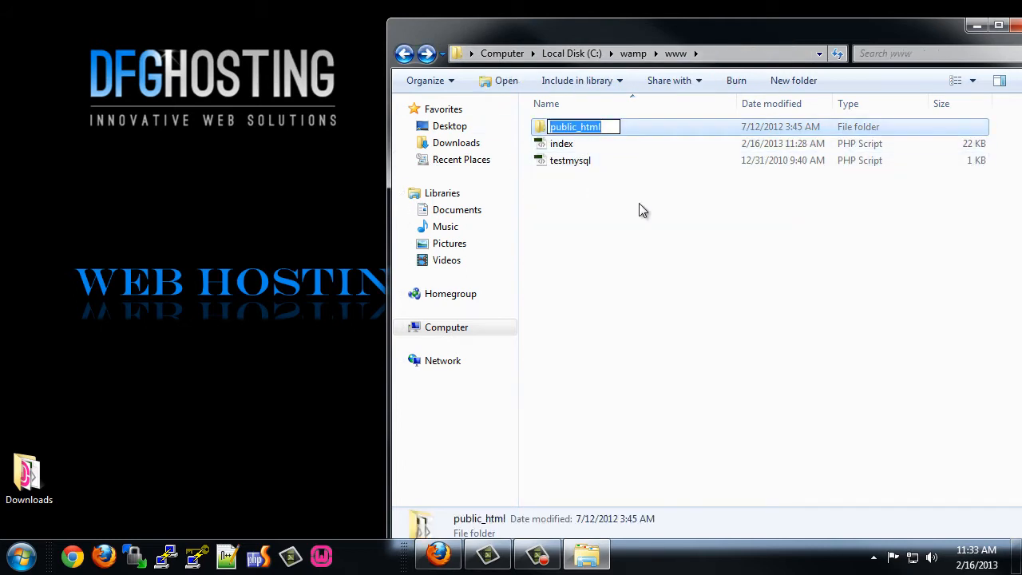
pyautogui.write('xtreme')
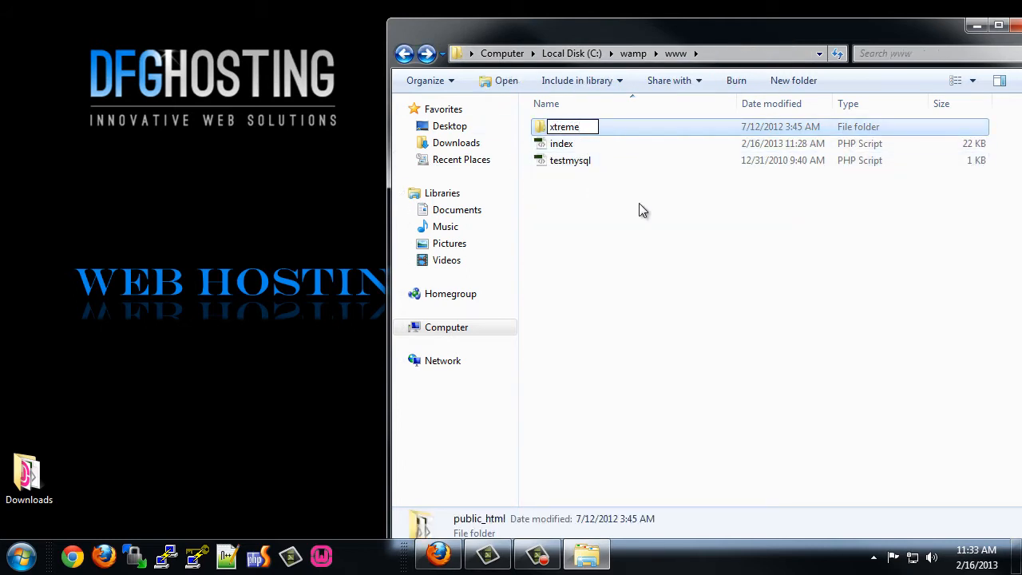
pyautogui.click(705, 268)
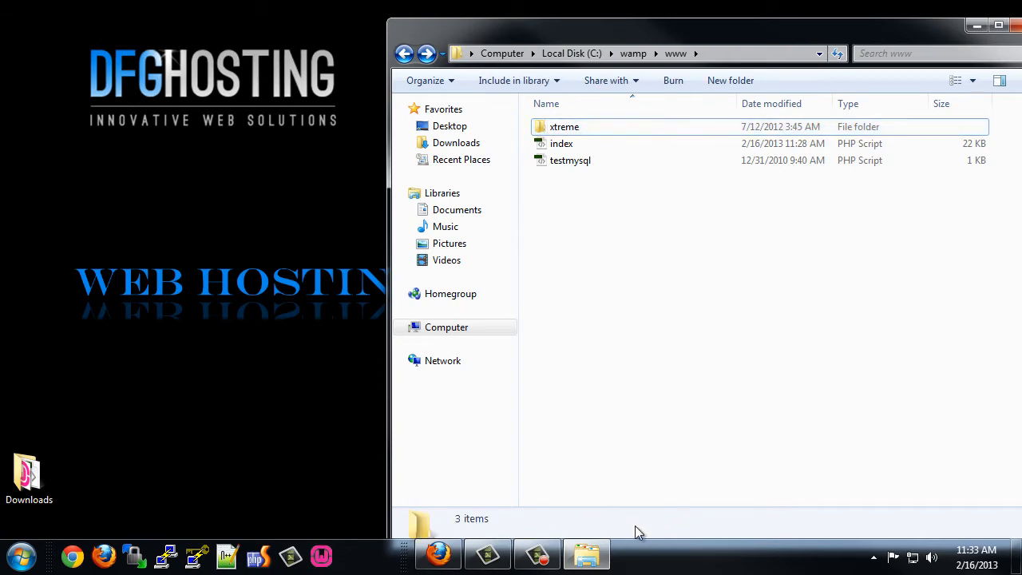
# - Load the WampServer localhost homepage and open the xtreme project from it
pyautogui.click(873, 557)
pyautogui.click(846, 472)
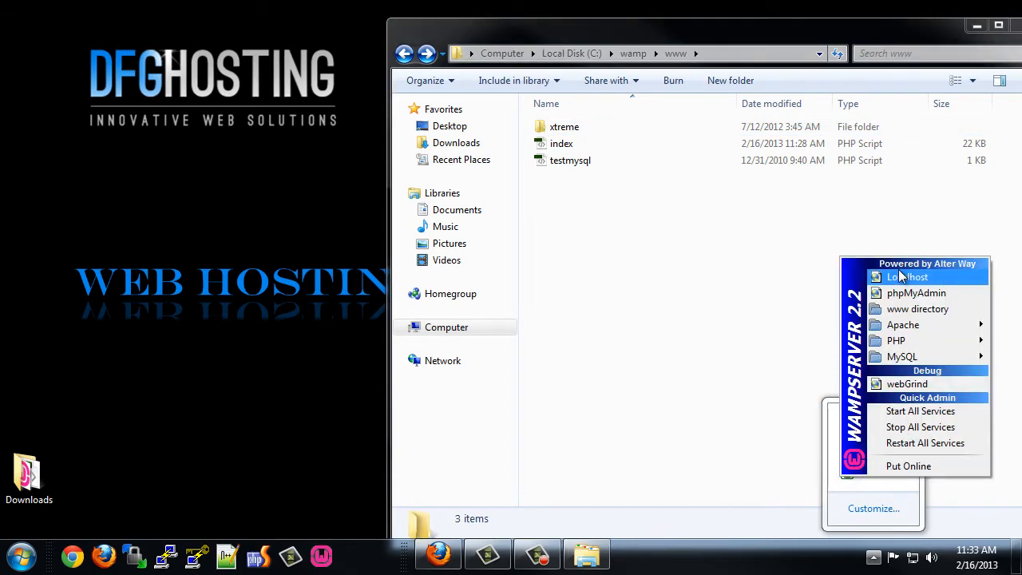
pyautogui.click(903, 277)
pyautogui.scroll(-5, 151, 296)
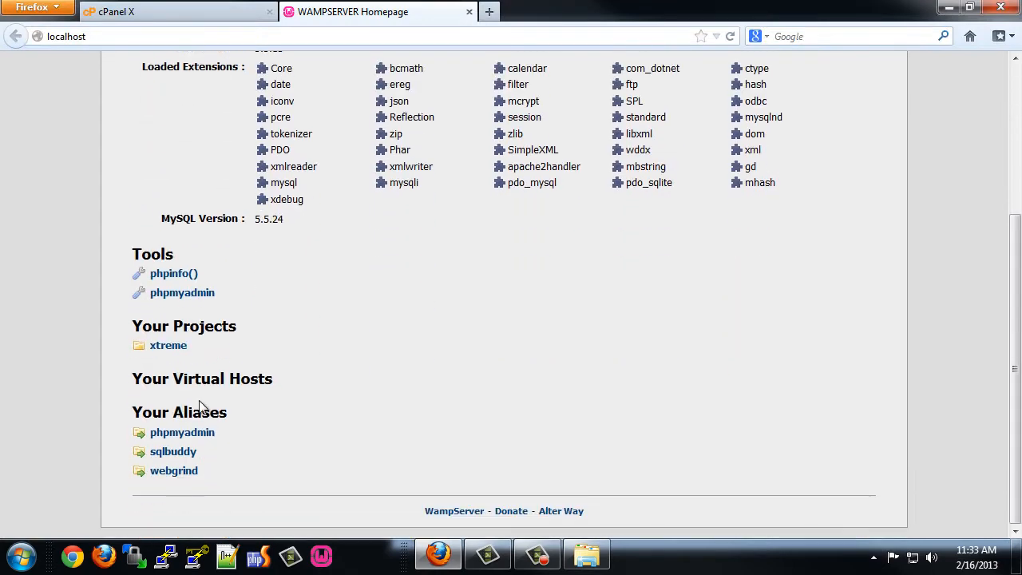
pyautogui.click(170, 346)
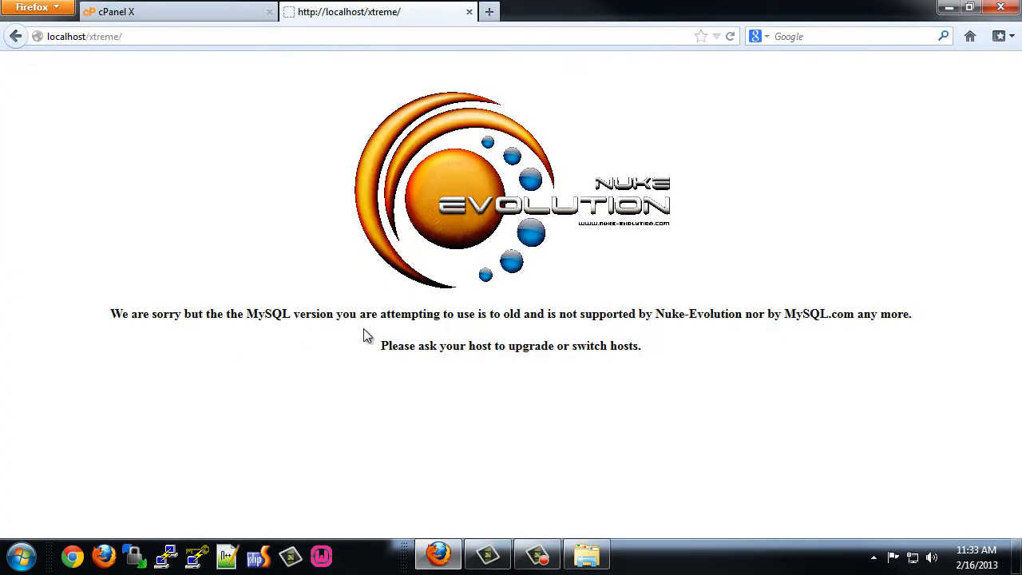
# - Load the Nuke Evolution (Xtreme) installer at localhost/xtreme/install.php
pyautogui.click(152, 36)
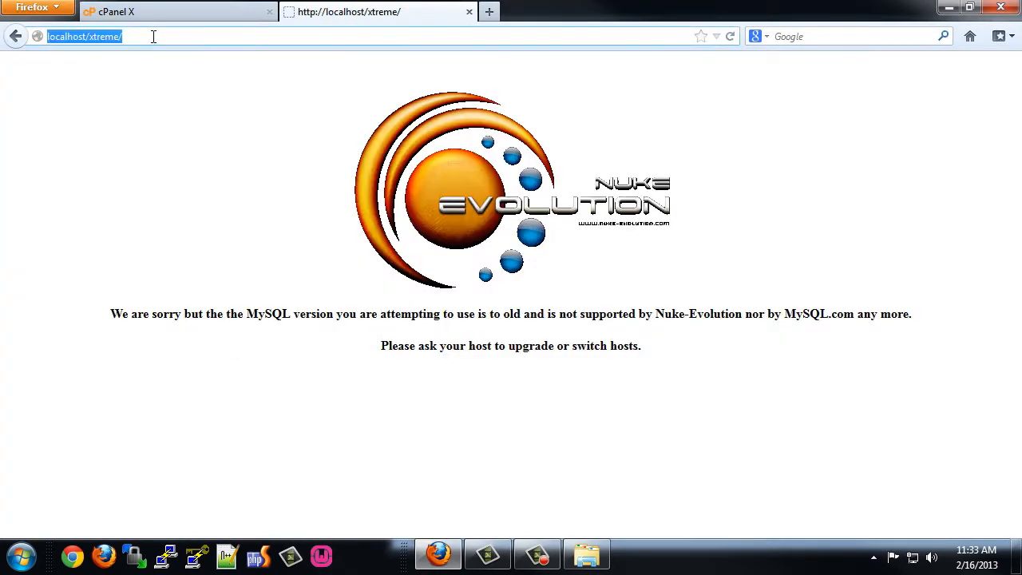
pyautogui.click(153, 36)
pyautogui.write('install.php')
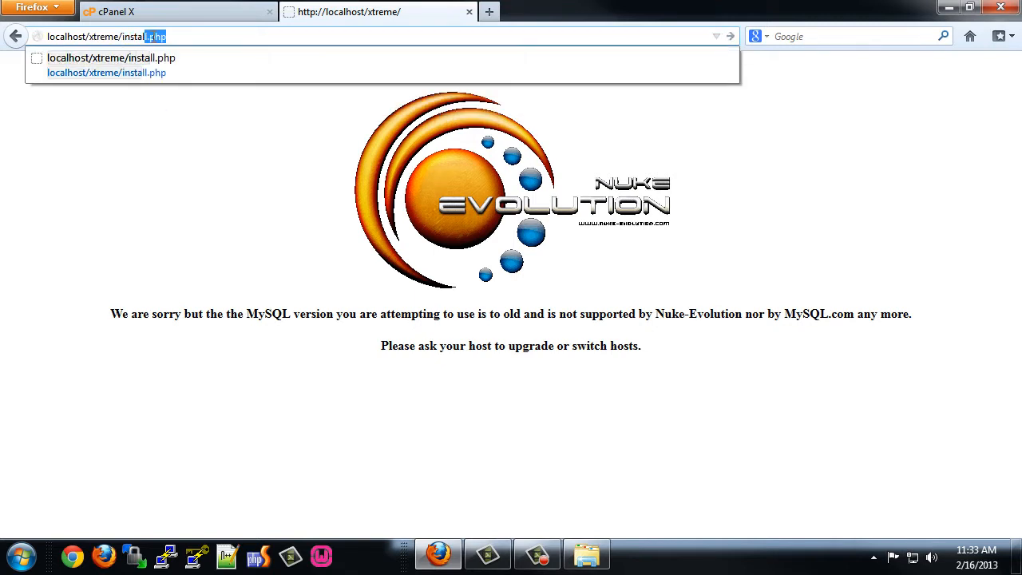
pyautogui.press('Return')
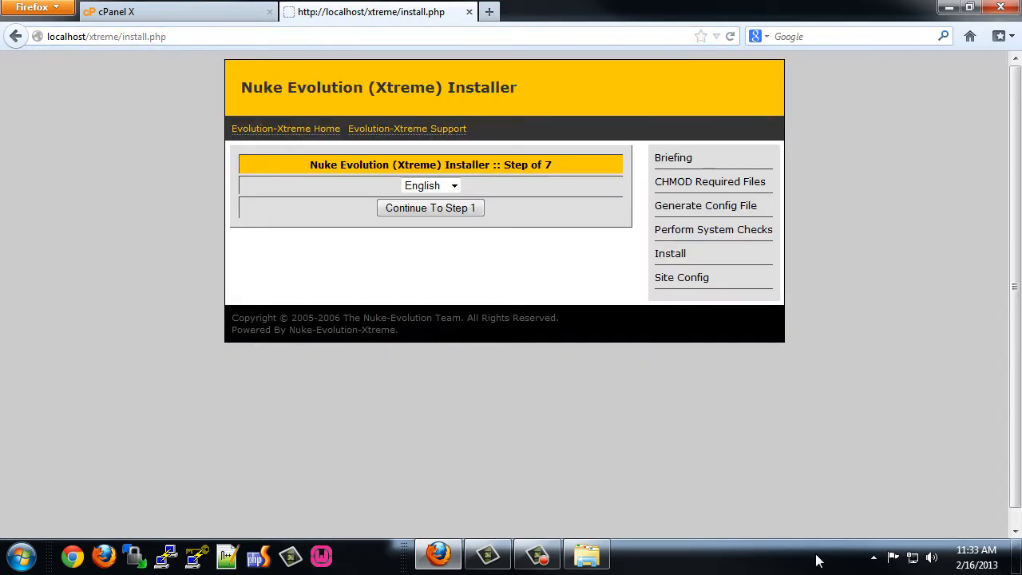
# - Launch WampServer's phpMyAdmin and show its database list with the database creation form
pyautogui.click(875, 556)
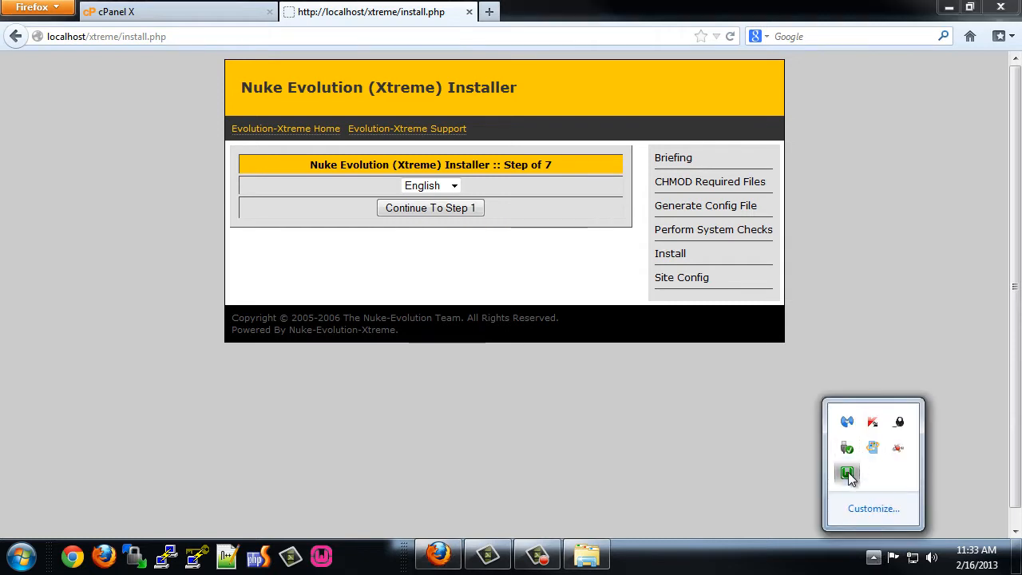
pyautogui.click(846, 473)
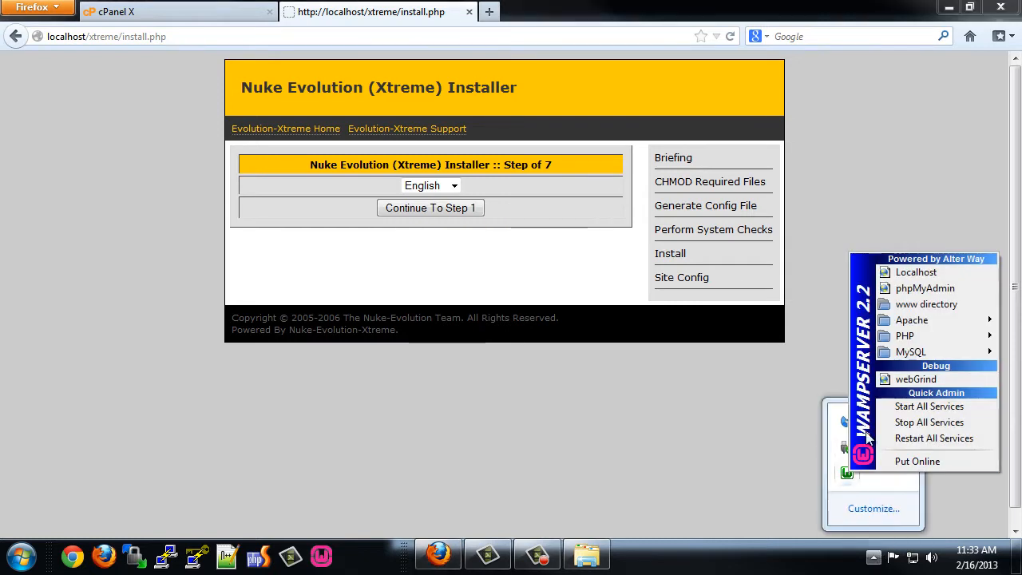
pyautogui.click(924, 289)
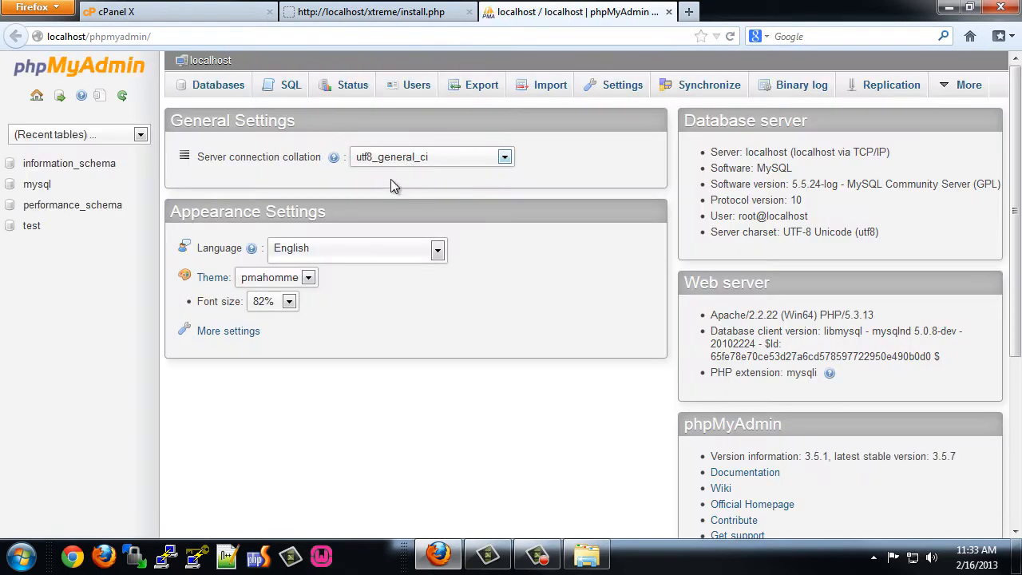
pyautogui.click(217, 93)
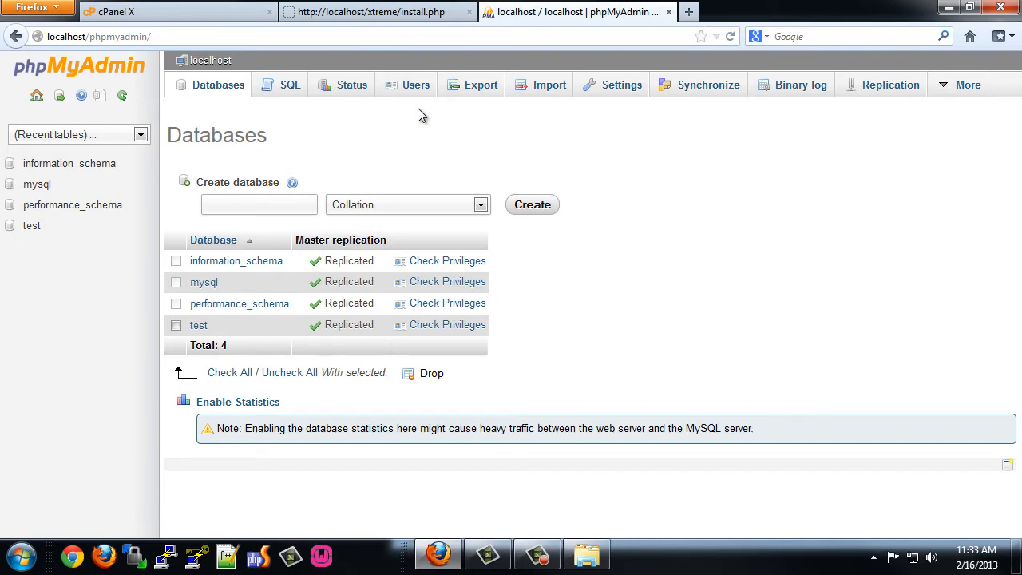
# - Create a database named xtreme with the utf8_general_ci collation
pyautogui.write('xtreme')
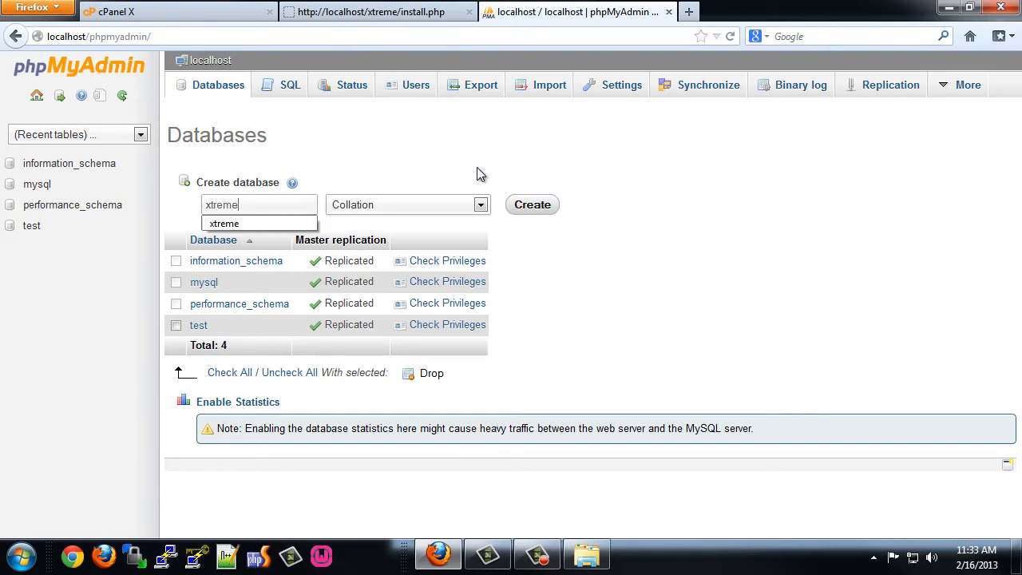
pyautogui.click(480, 205)
pyautogui.scroll(-6, 431, 319)
pyautogui.scroll(-20, 423, 355)
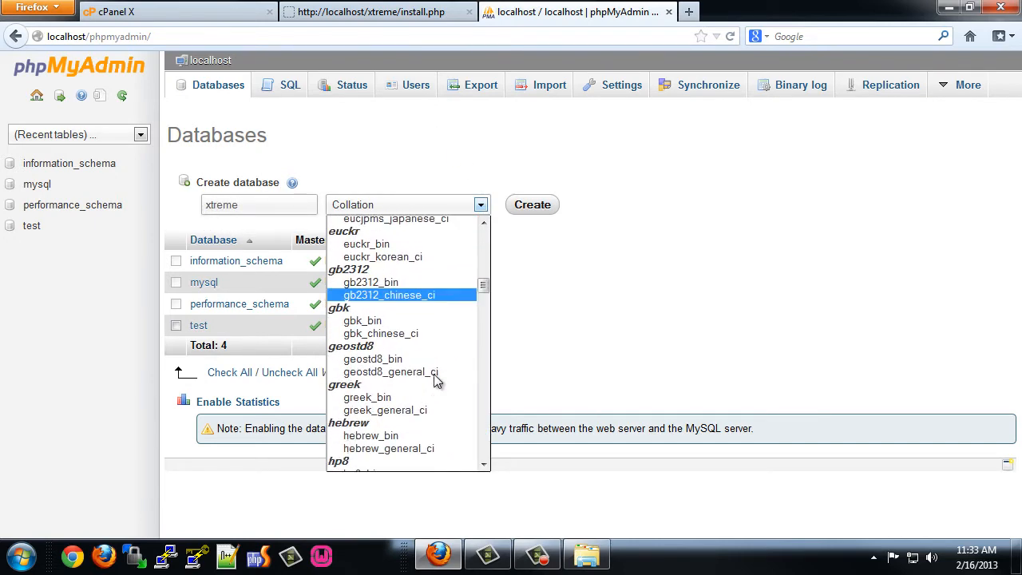
pyautogui.scroll(-5, 429, 386)
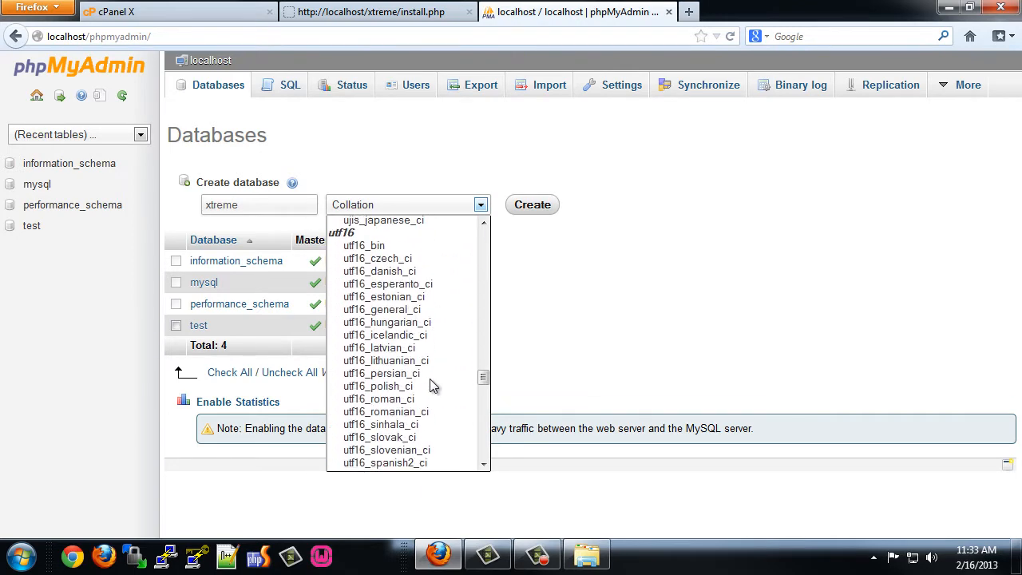
pyautogui.scroll(-9, 430, 385)
pyautogui.scroll(-6, 429, 386)
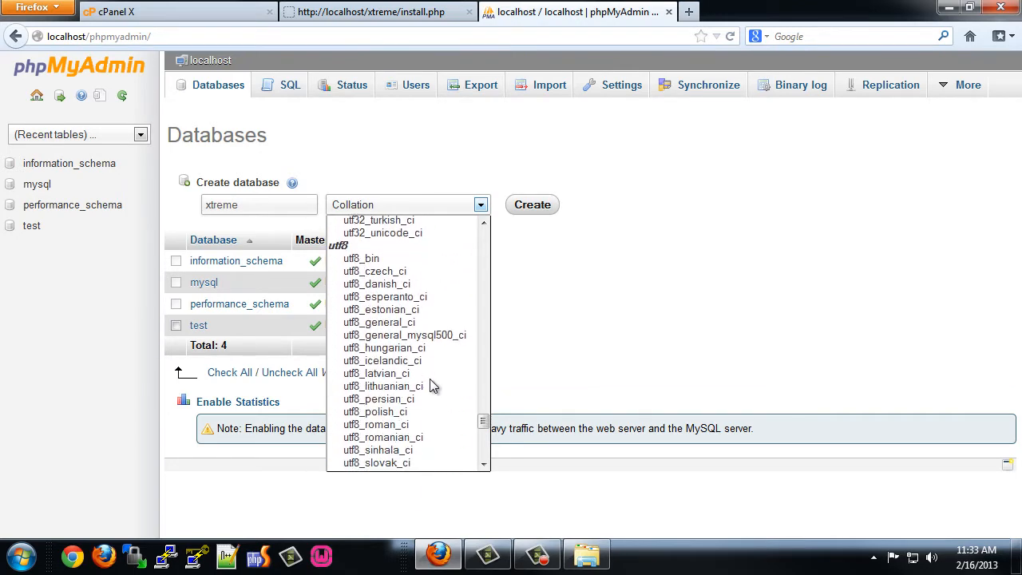
pyautogui.click(394, 322)
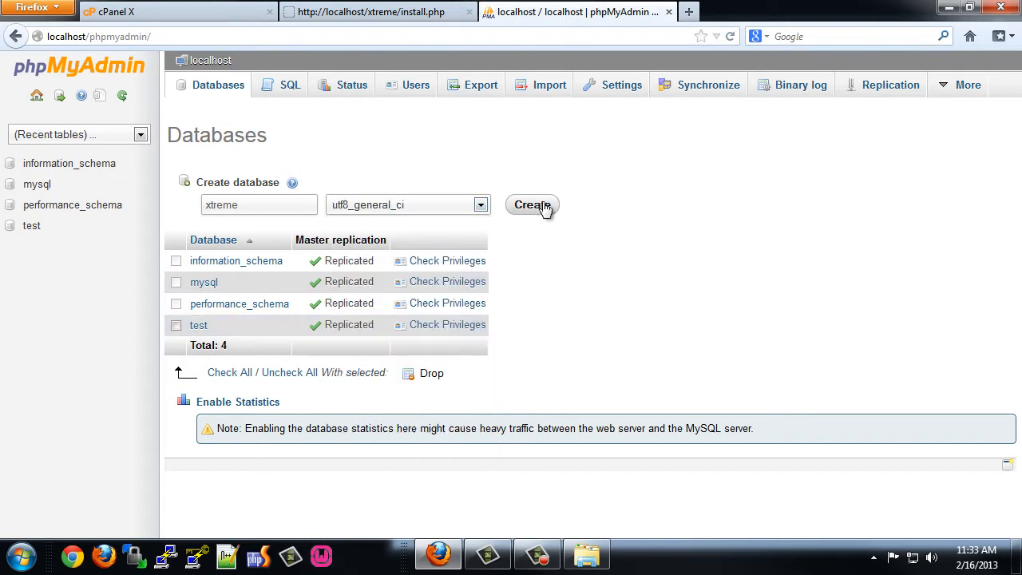
pyautogui.click(540, 209)
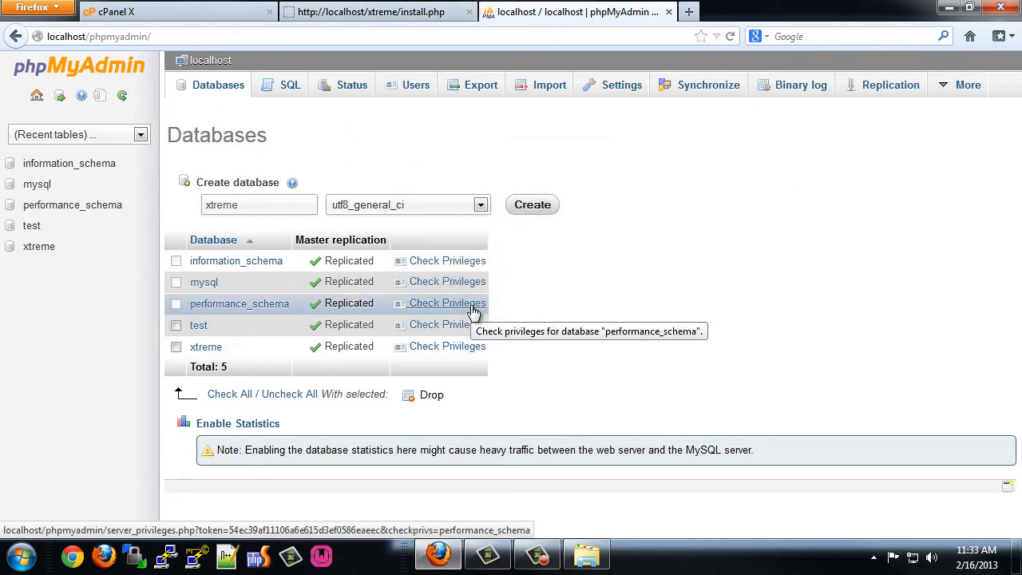
# - Return to the Nuke Evolution installer and continue in English past the briefing to the CHMOD Required Files step
pyautogui.click(369, 12)
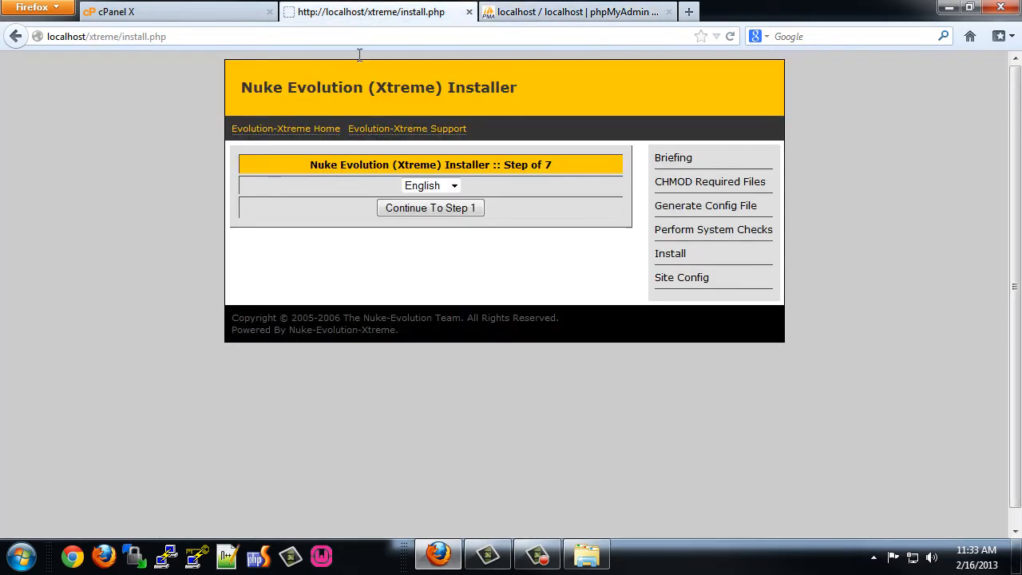
pyautogui.click(429, 210)
pyautogui.click(429, 209)
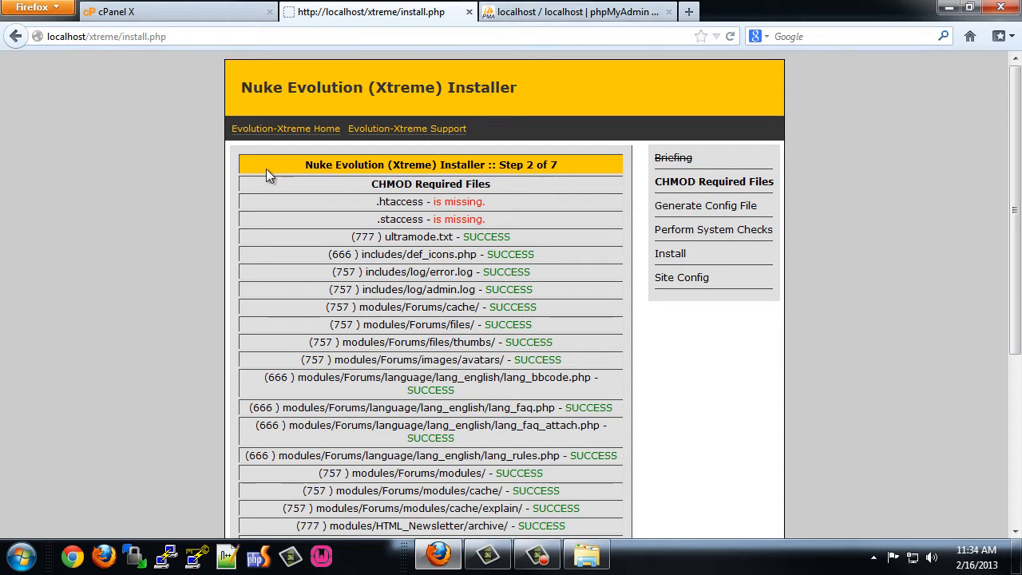
# - Review the CHMOD results, check the xtreme folder for the htaccess and staccess files, and continue to Step 3
pyautogui.scroll(-5, 369, 173)
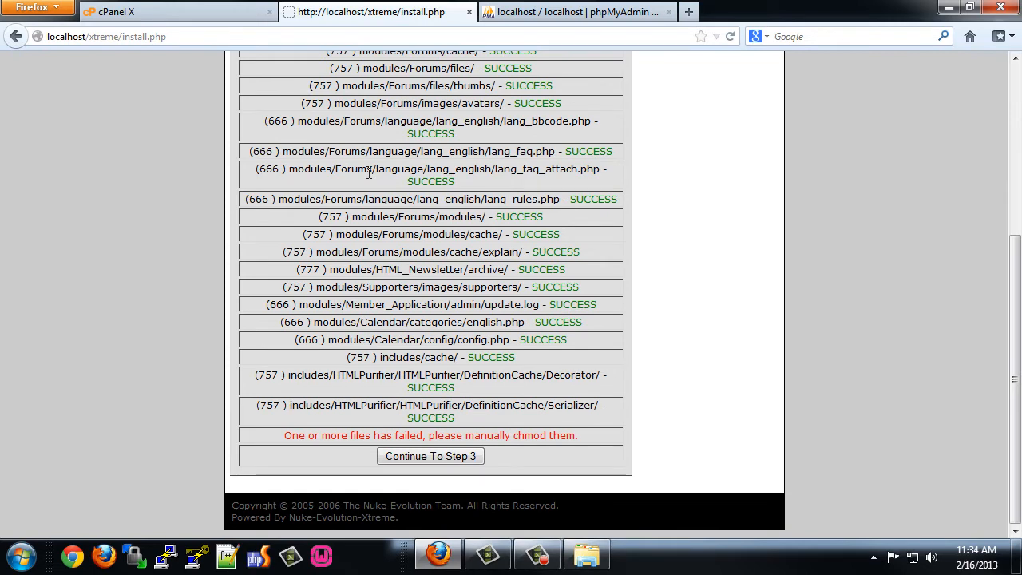
pyautogui.scroll(5, 369, 172)
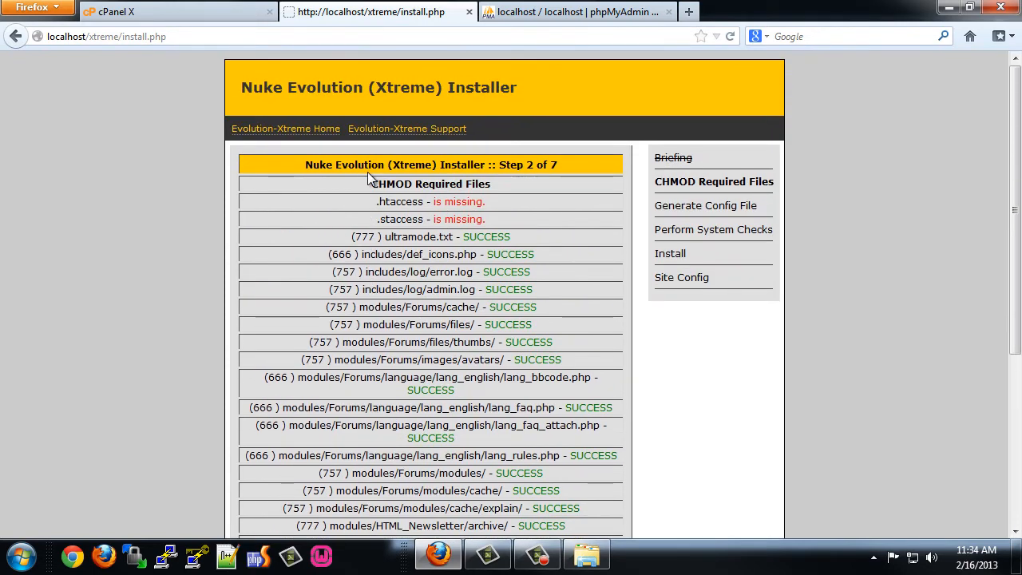
pyautogui.scroll(-5, 367, 171)
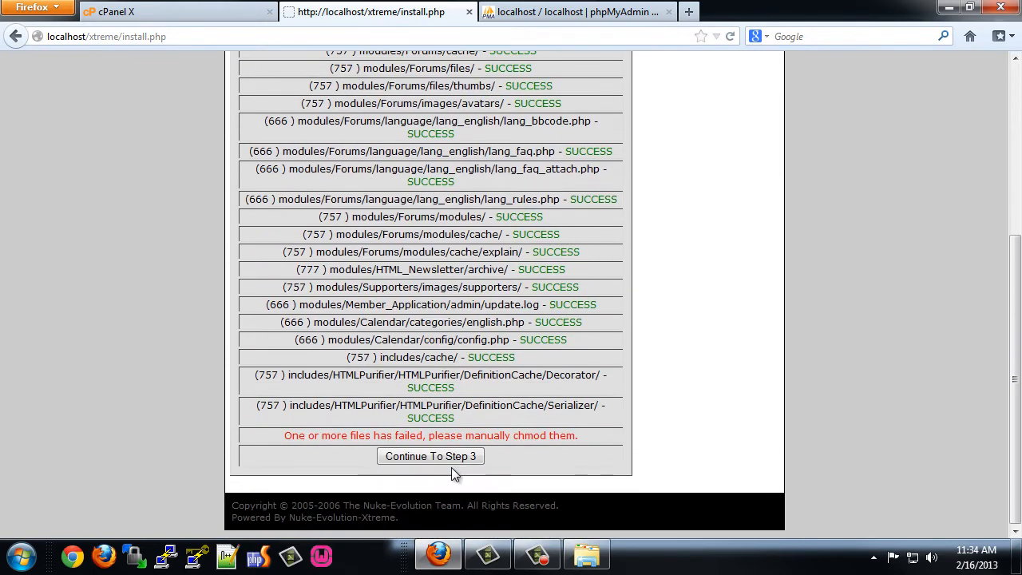
pyautogui.scroll(5, 428, 318)
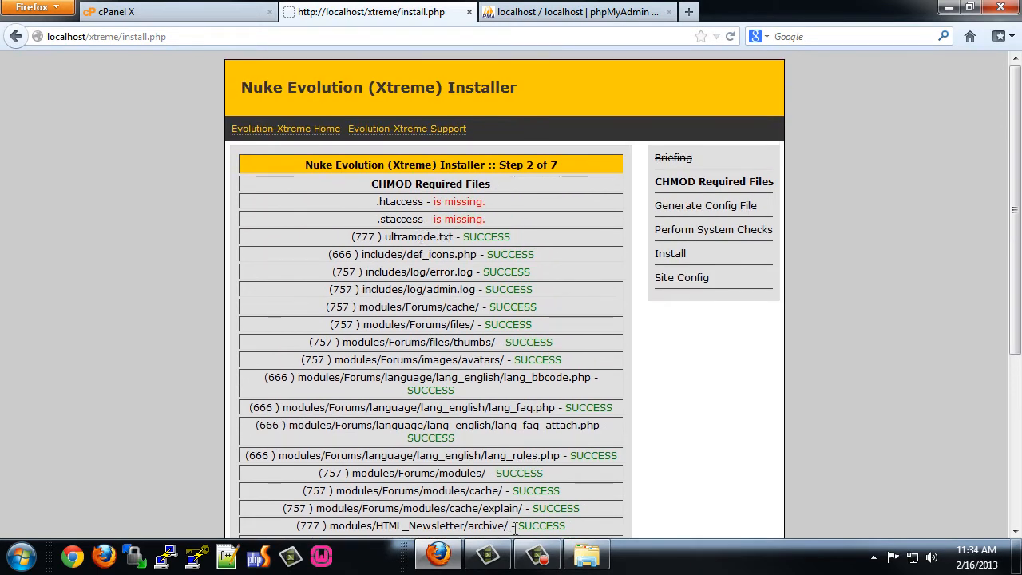
pyautogui.click(592, 565)
pyautogui.doubleClick(564, 128)
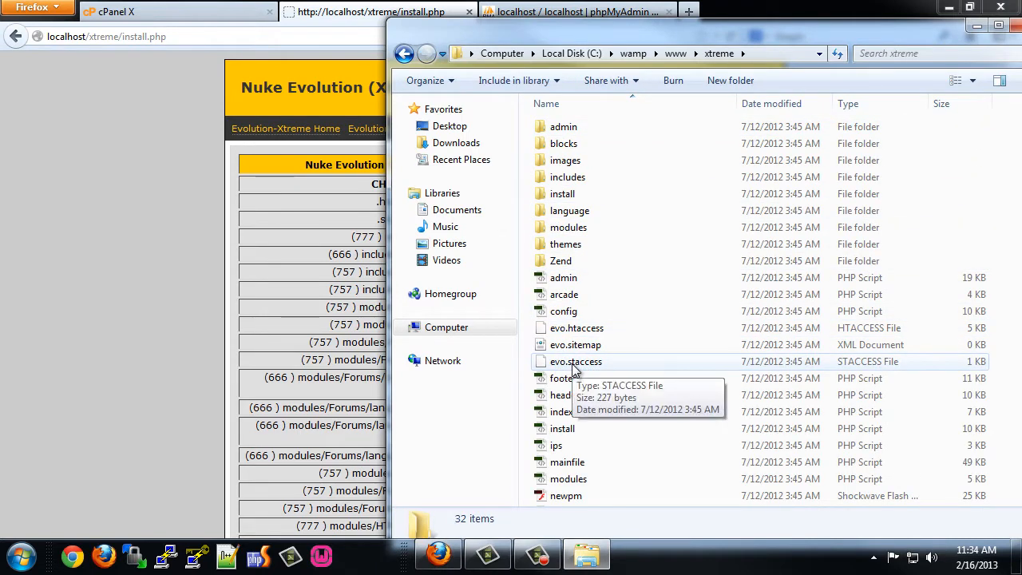
pyautogui.click(153, 258)
pyautogui.scroll(-5, 461, 415)
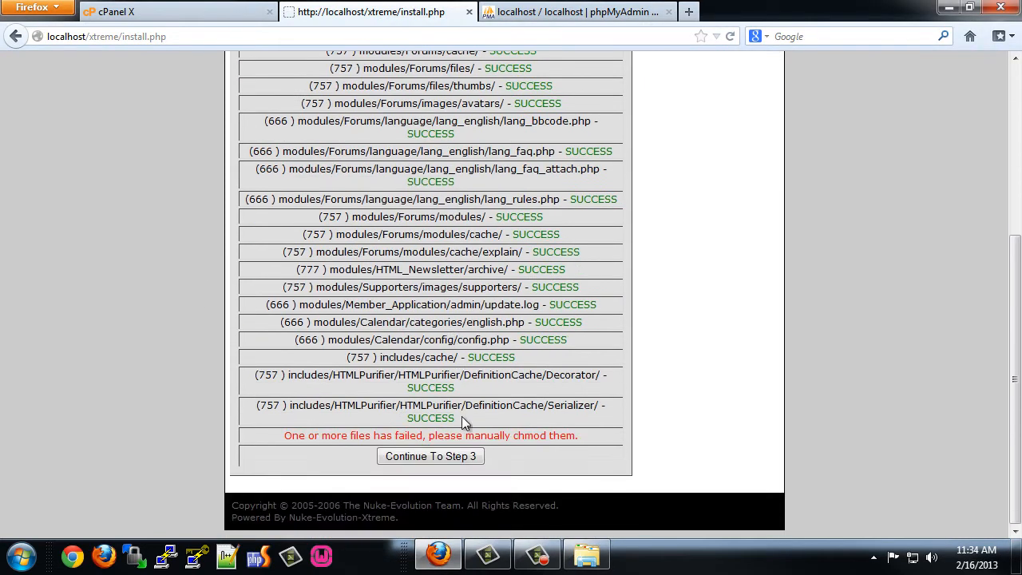
pyautogui.click(458, 459)
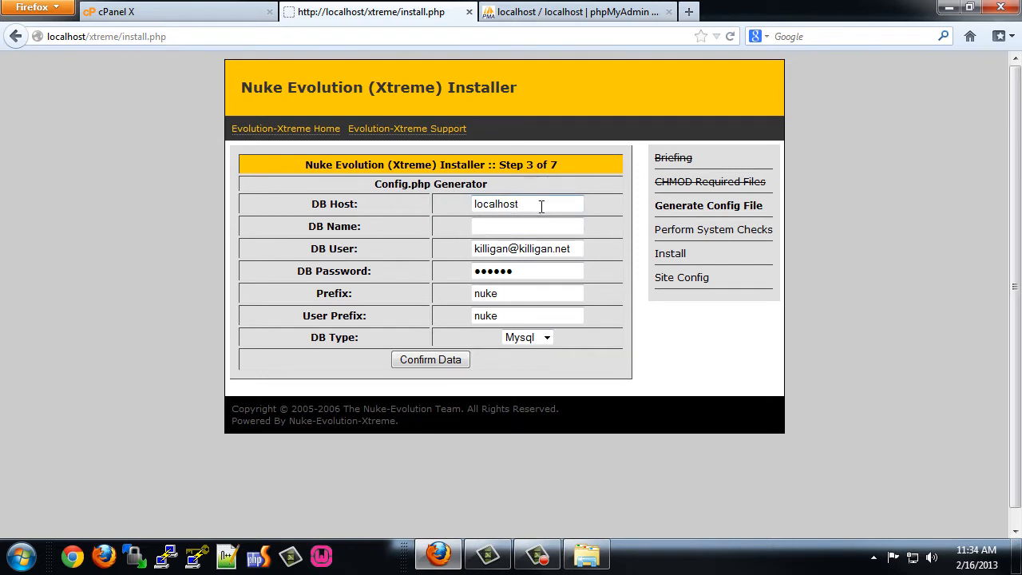
# - In the Config.php Generator, set the database name to xtreme and the user to root, and clear the database password
pyautogui.click(499, 226)
pyautogui.write('xtreme')
pyautogui.press('Tab')
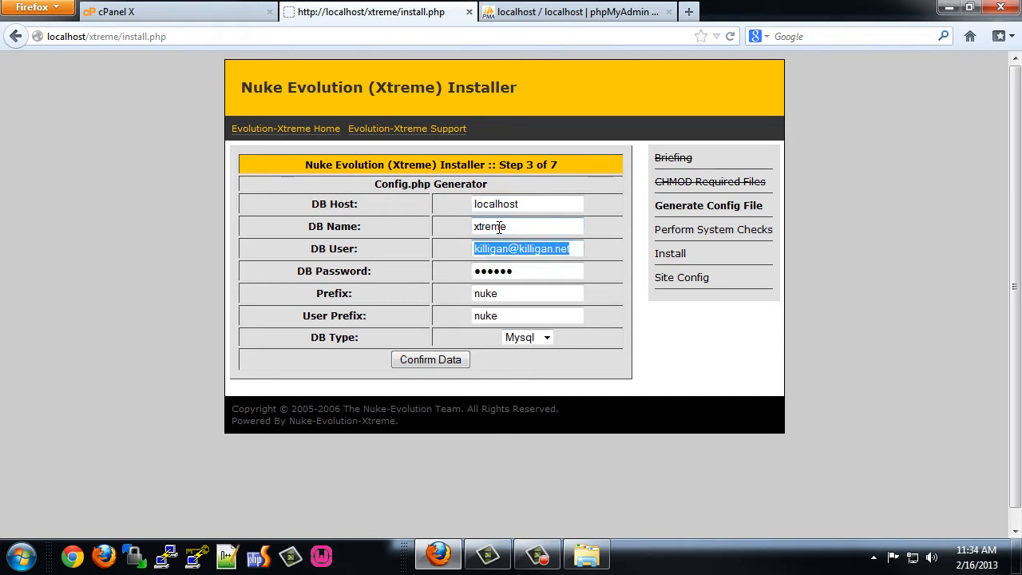
pyautogui.press('BackSpace')
pyautogui.write('root')
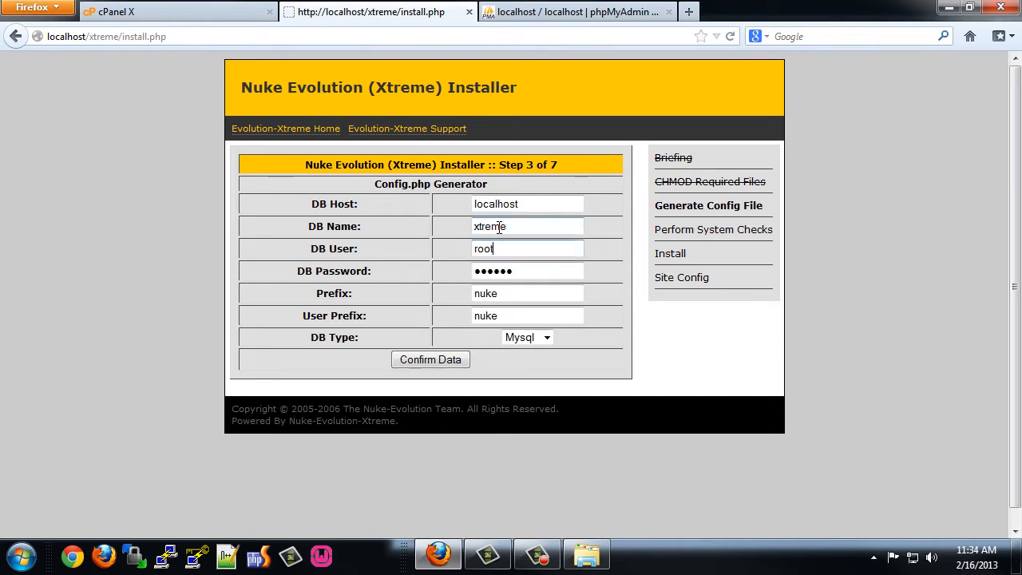
pyautogui.press('Tab')
pyautogui.press('BackSpace')
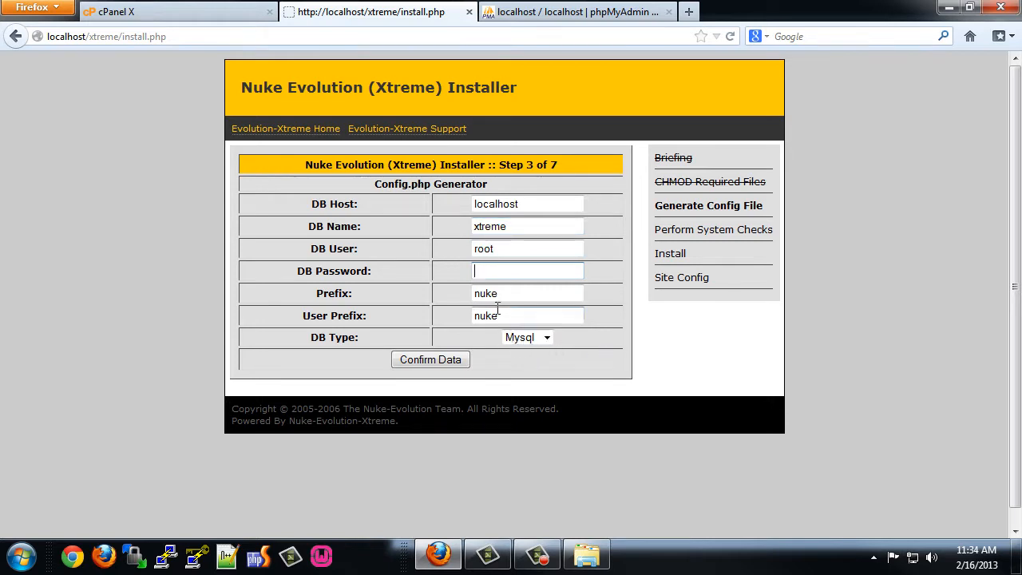
# - Choose Mysql as the database type and confirm the configuration data
pyautogui.click(547, 337)
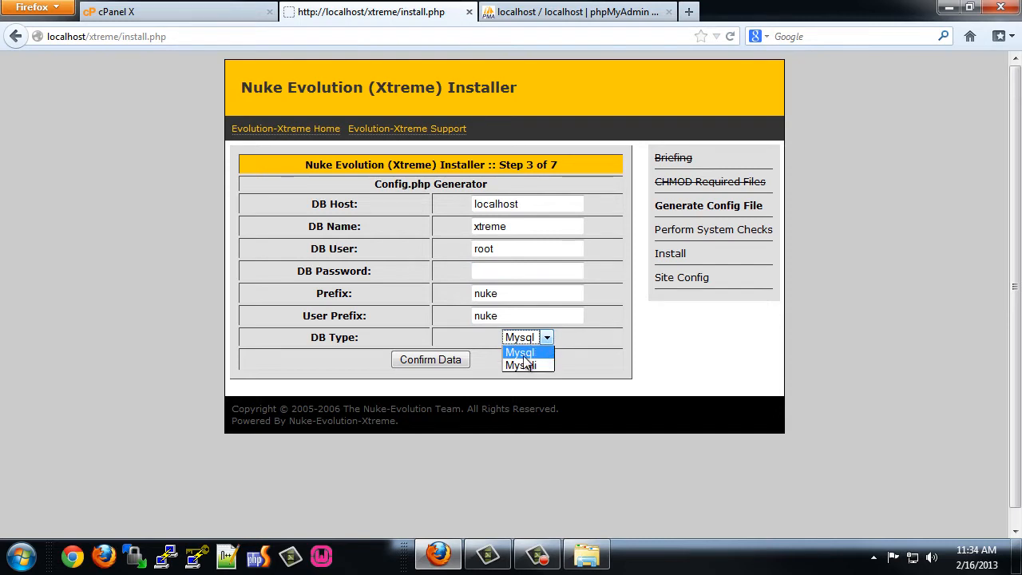
pyautogui.click(520, 354)
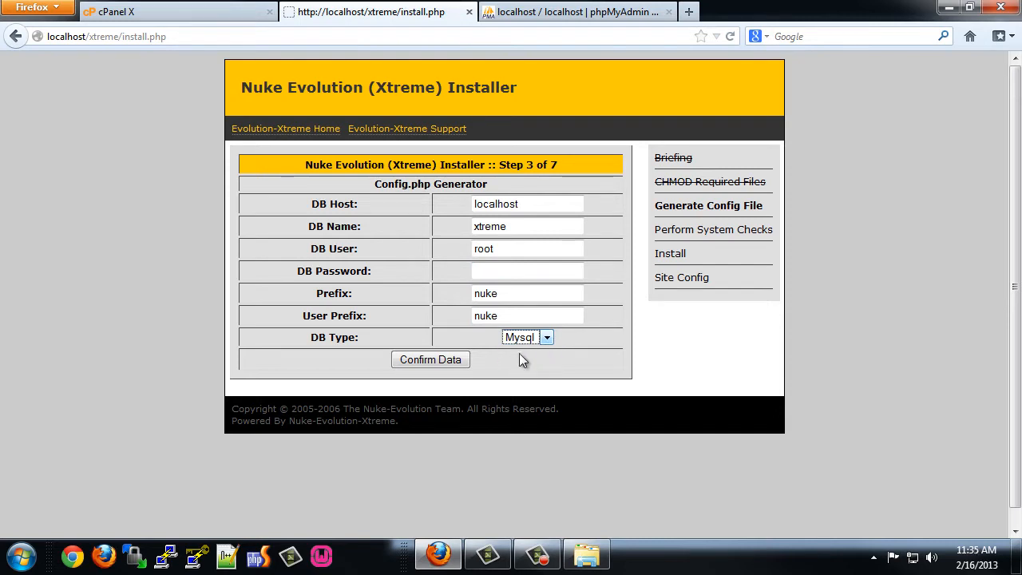
pyautogui.click(417, 360)
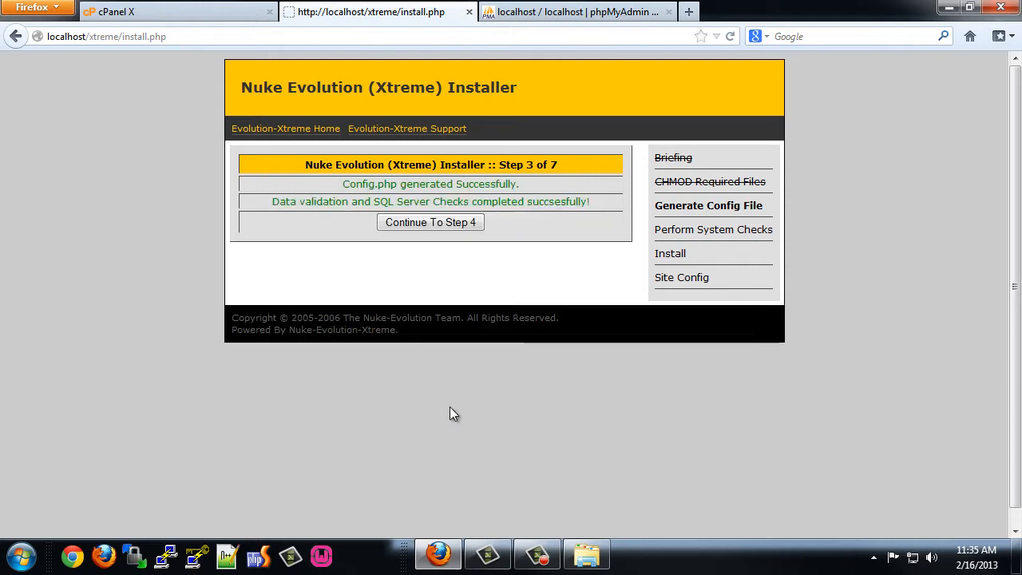
# - Continue through the remaining installer steps, skip the site configuration, and go to the new site's homepage
pyautogui.click(404, 226)
pyautogui.click(403, 224)
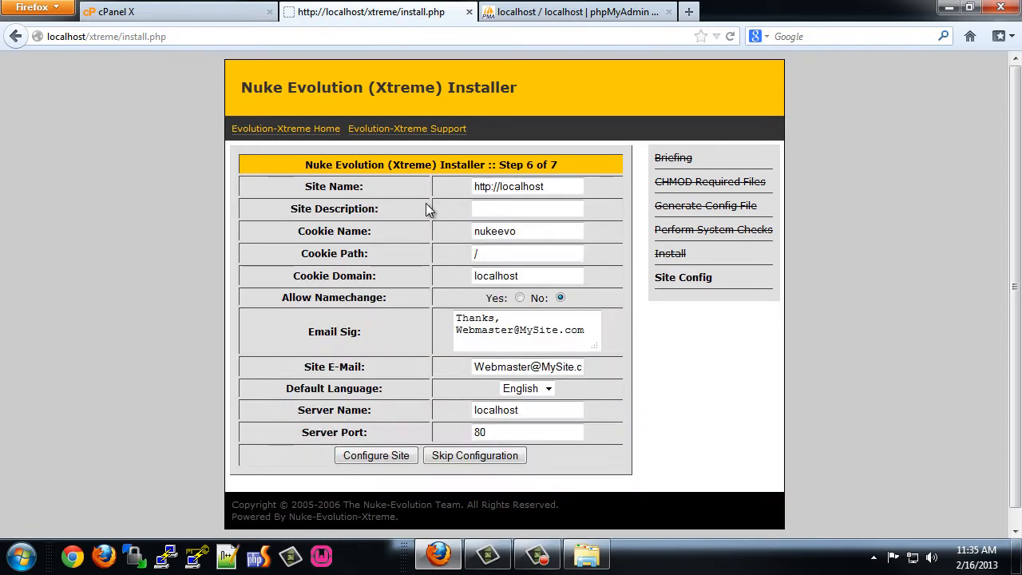
pyautogui.click(459, 454)
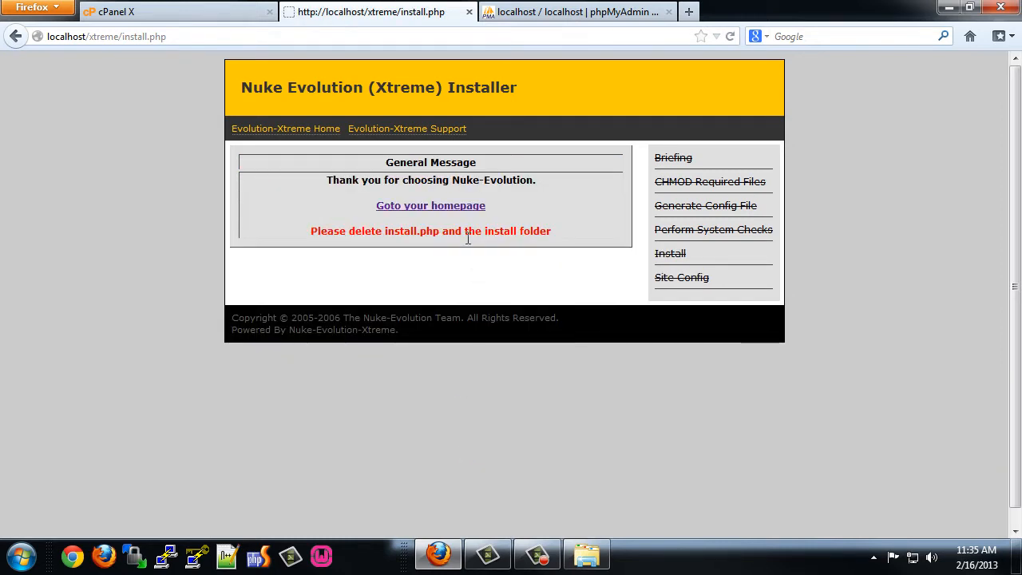
pyautogui.click(462, 207)
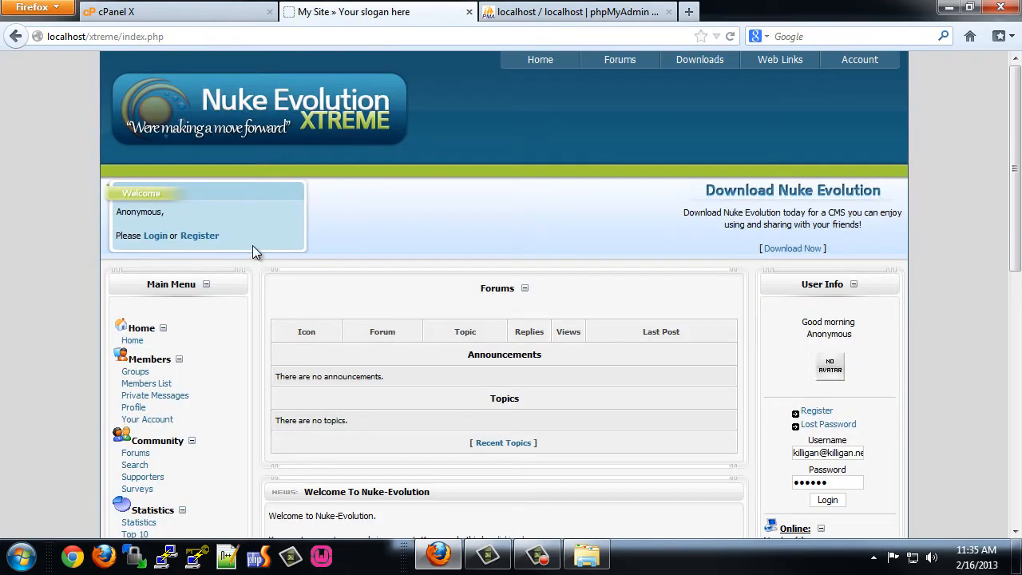
# - Look over the homepage and follow the admin account setup link in the Welcome To Nuke-Evolution news post
pyautogui.scroll(-8, 252, 245)
pyautogui.scroll(8, 253, 246)
pyautogui.scroll(-4, 334, 384)
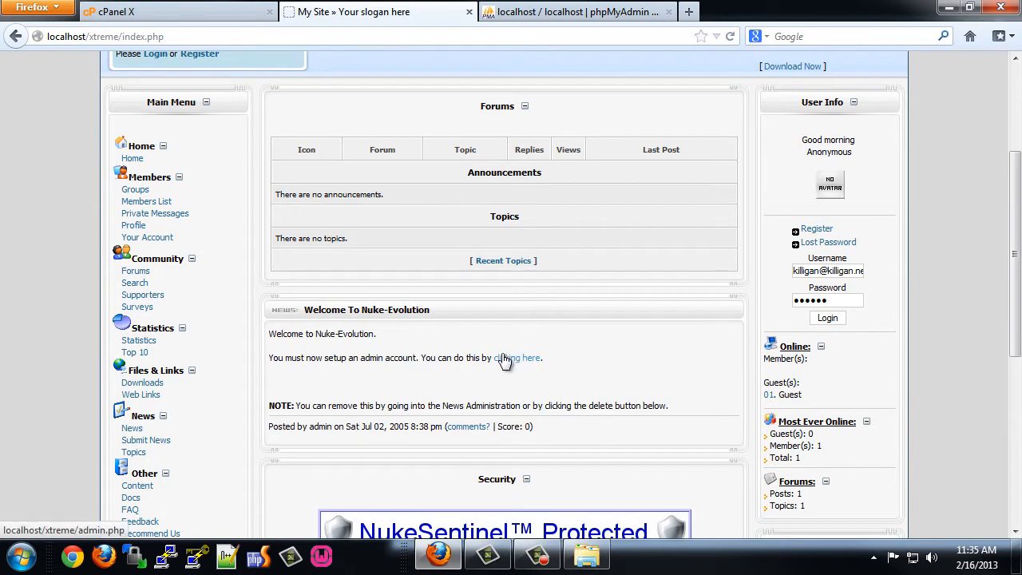
pyautogui.click(505, 360)
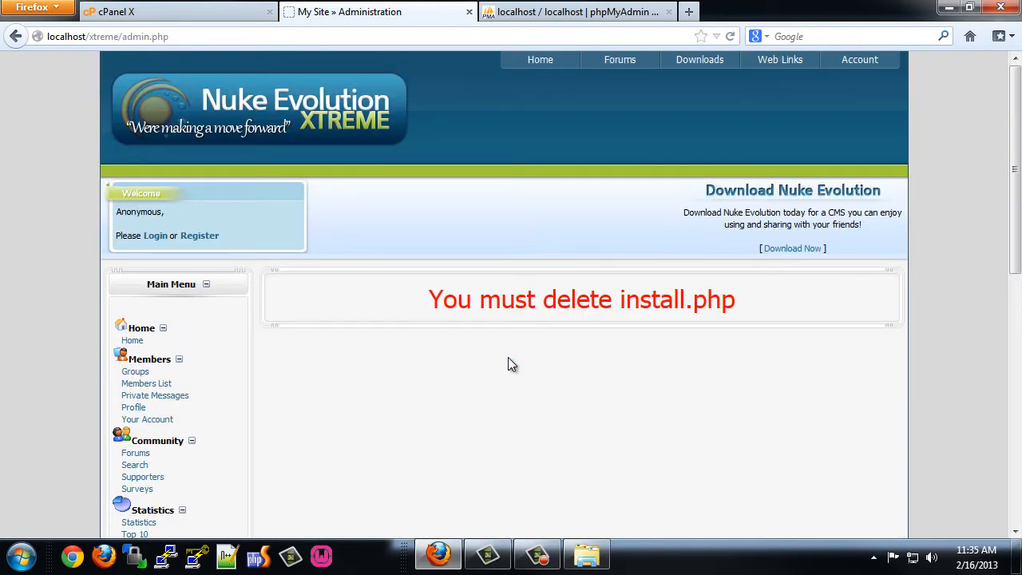
# - In the xtreme folder in Windows Explorer, rename the install folder as install-1
pyautogui.click(586, 555)
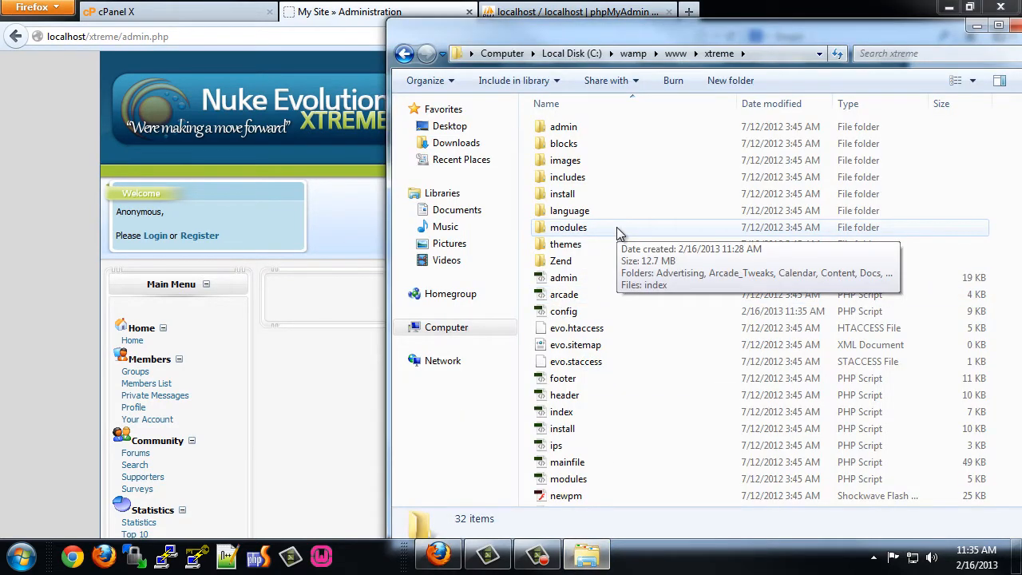
pyautogui.click(579, 196)
pyautogui.click(588, 195)
pyautogui.click(588, 194)
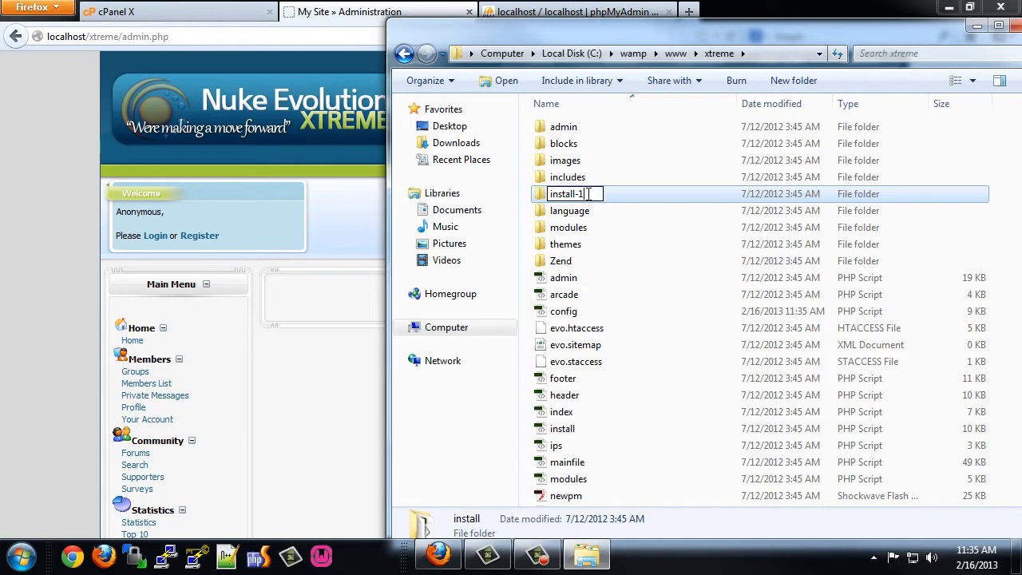
pyautogui.write('-1')
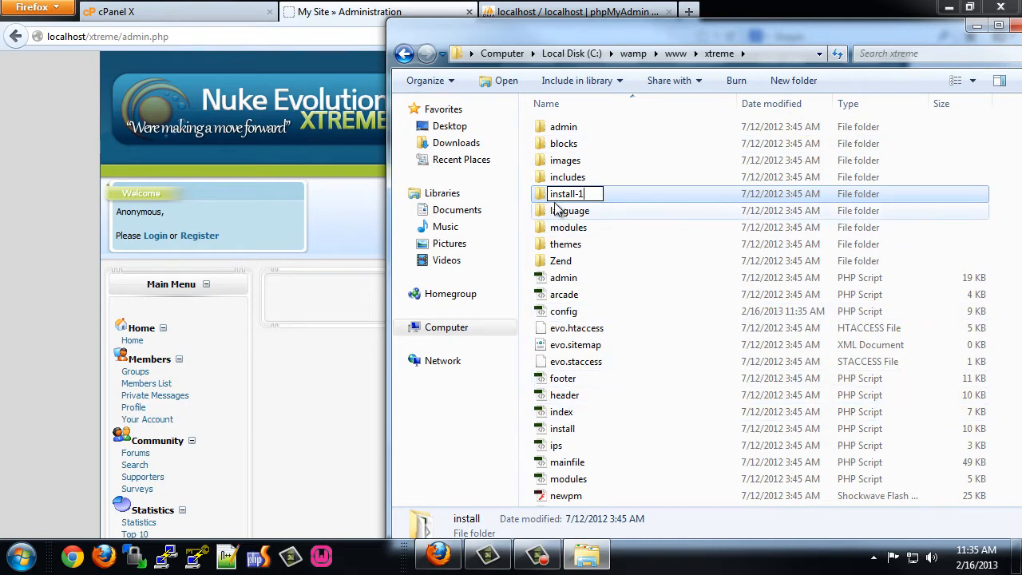
# - Rename the install PHP script in the xtreme folder as install-1
pyautogui.click(563, 432)
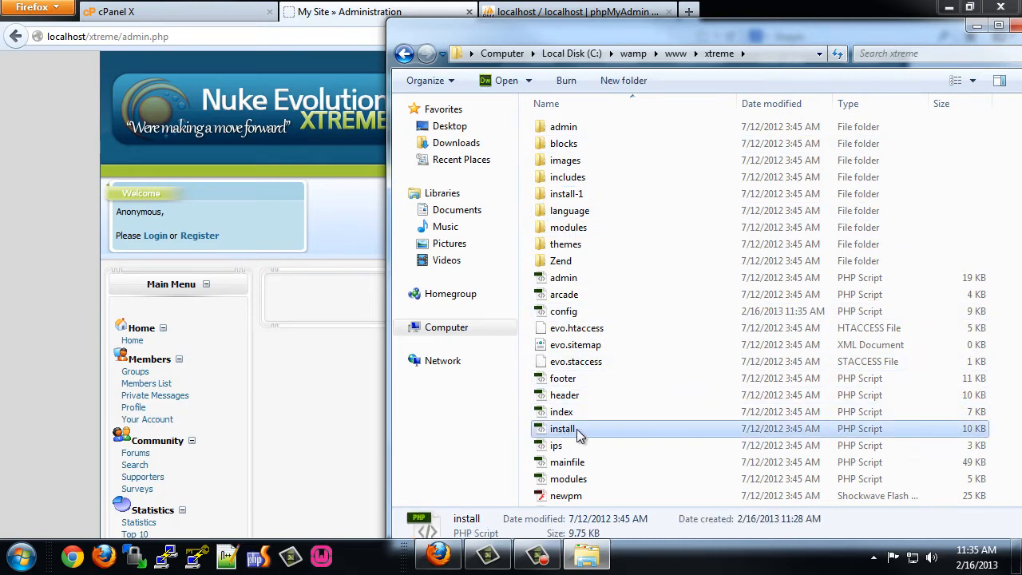
pyautogui.click(577, 431)
pyautogui.click(578, 428)
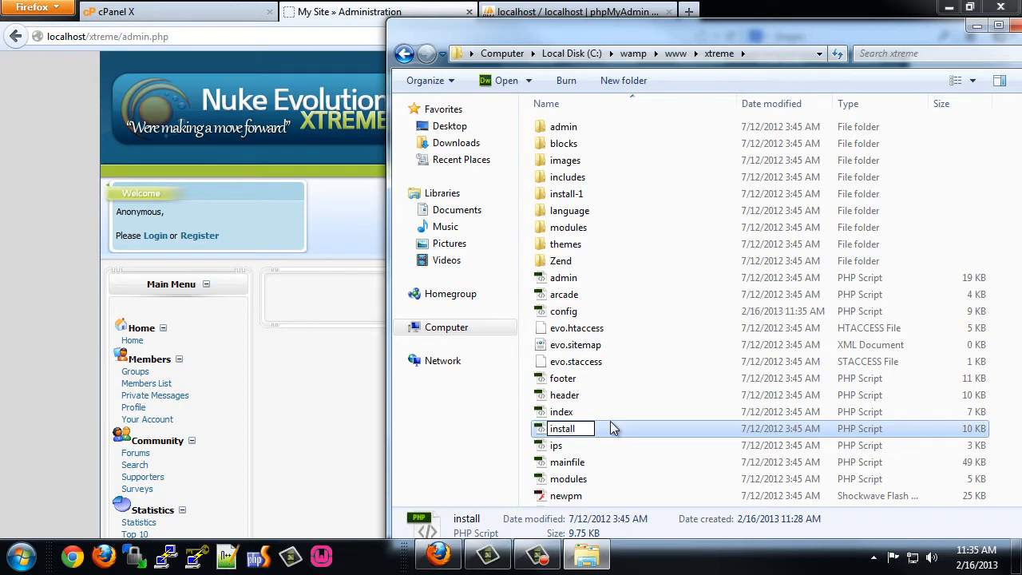
pyautogui.write('-1')
pyautogui.press('Return')
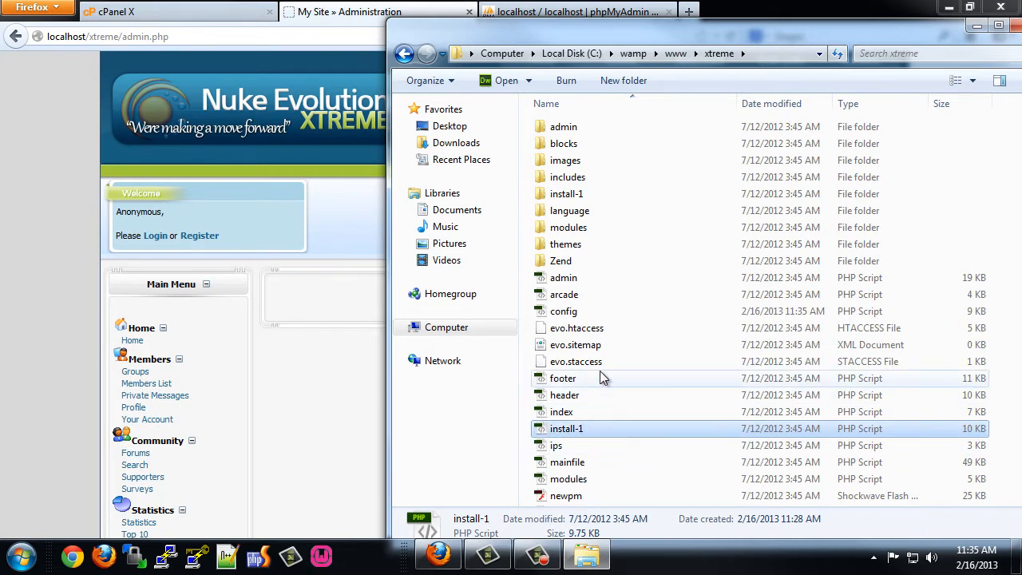
pyautogui.click(348, 14)
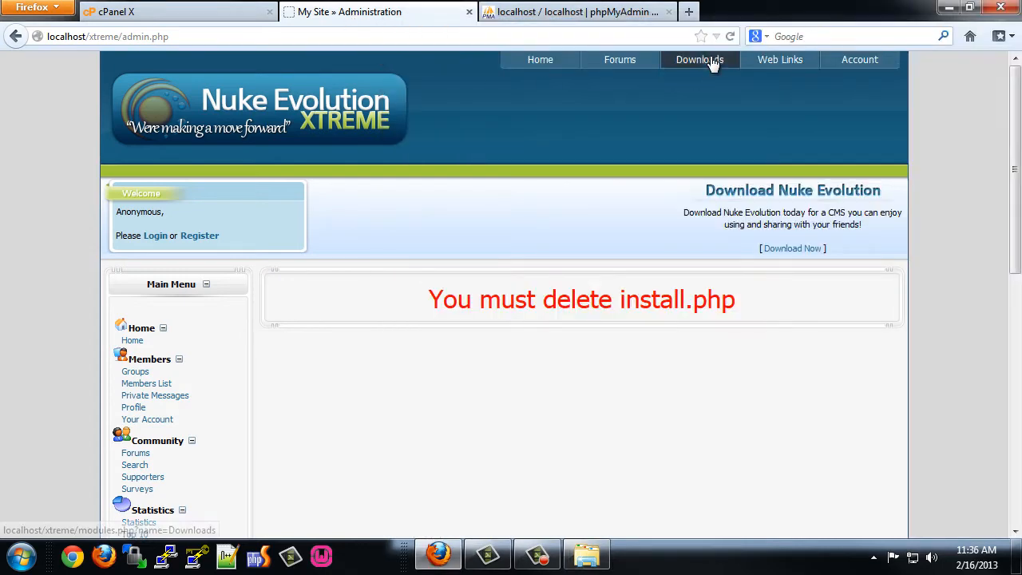
pyautogui.click(729, 36)
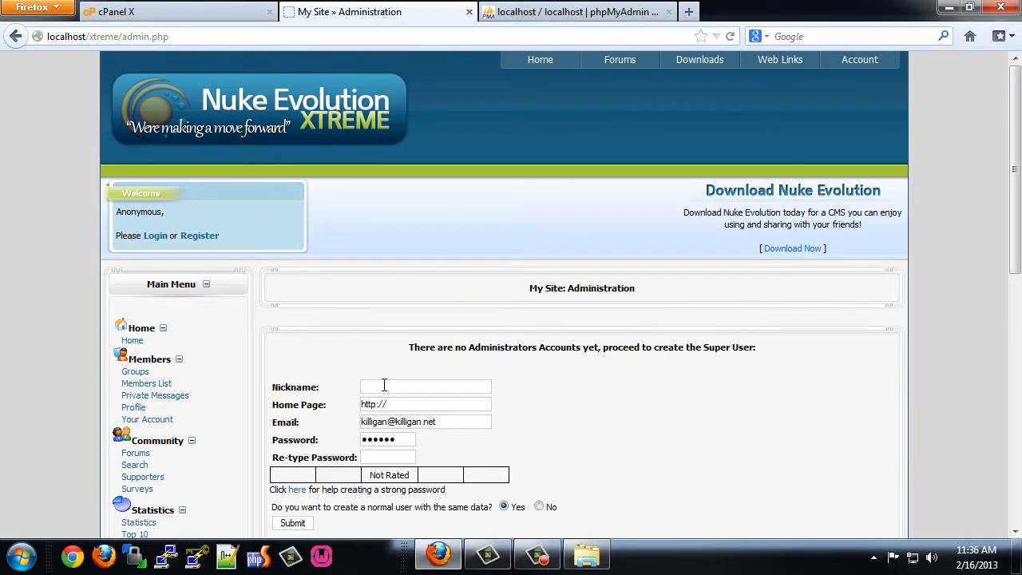
pyautogui.doubleClick(383, 385)
pyautogui.click(416, 404)
pyautogui.write('dfghosting.com')
pyautogui.press('Tab')
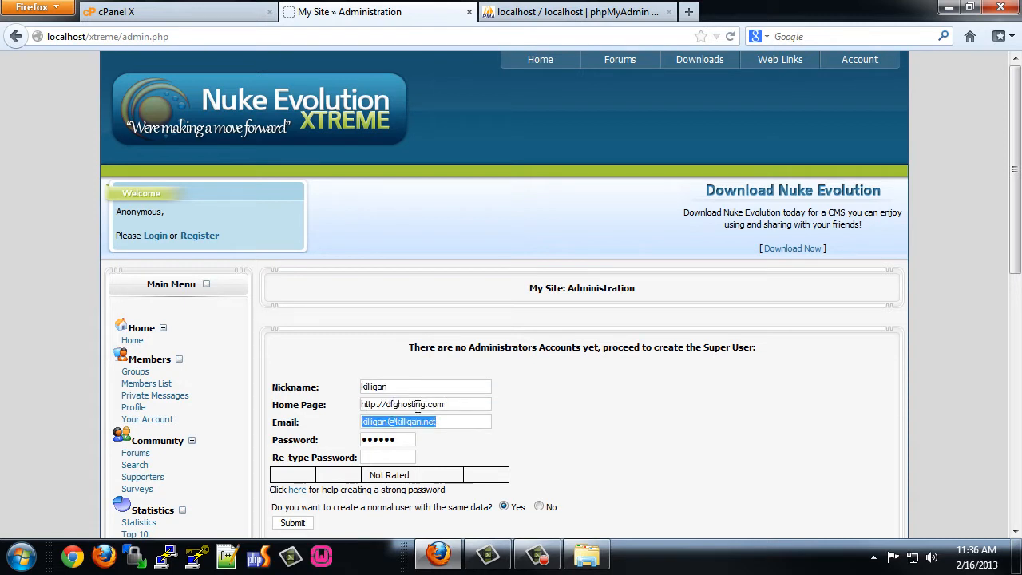
pyautogui.press('Tab')
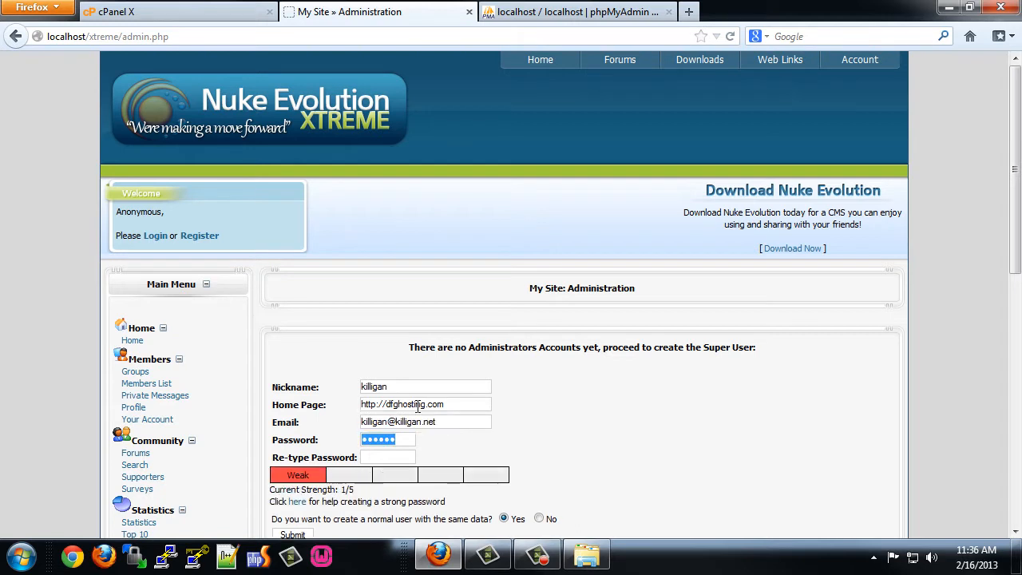
pyautogui.hotkey('shift', 'Tab')
pyautogui.press('Tab')
pyautogui.press('Tab')
pyautogui.write('••••••')
pyautogui.scroll(-5, 388, 388)
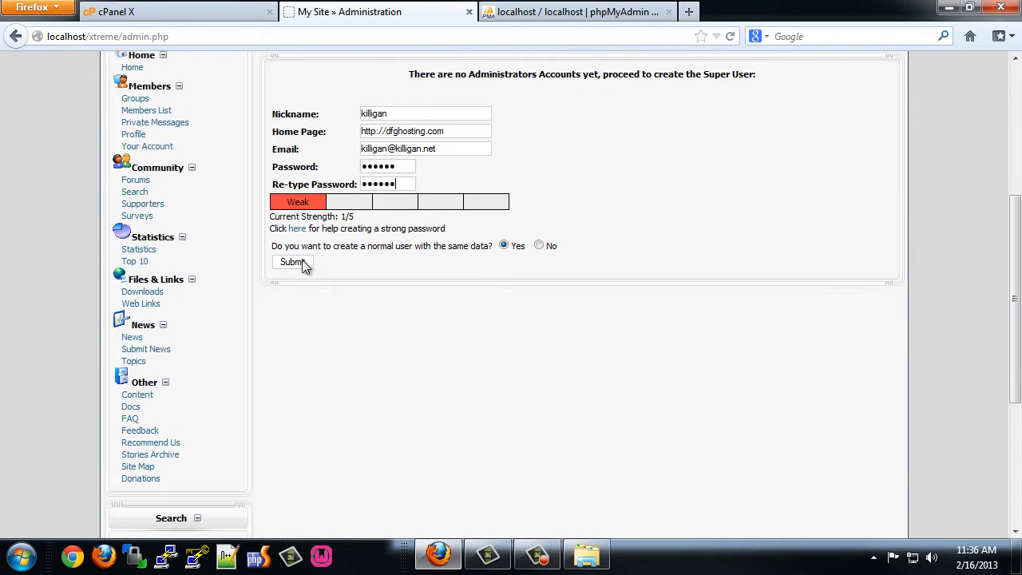
pyautogui.click(301, 262)
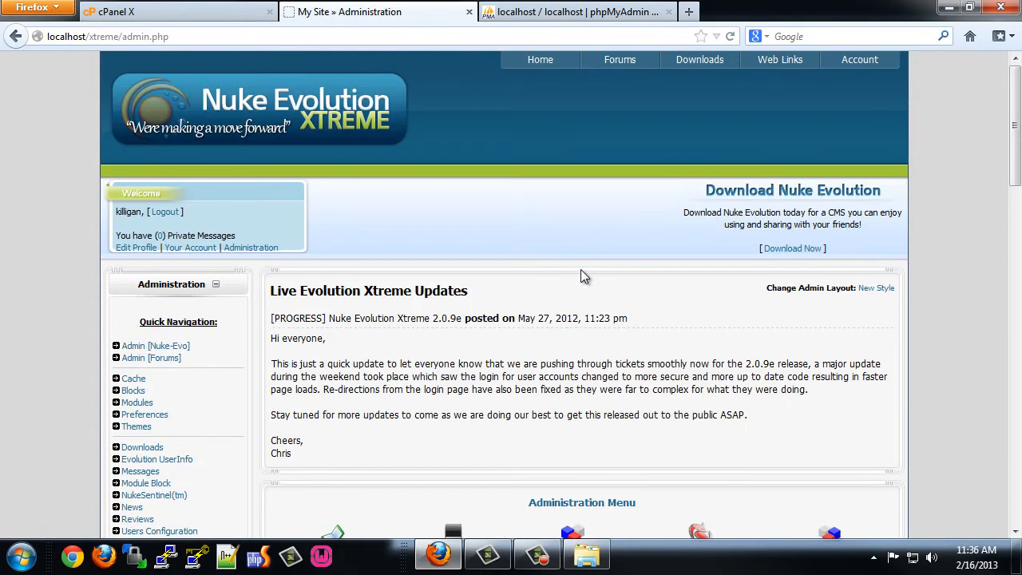
# - Change the admin layout to New Style and confirm the change
pyautogui.scroll(-10, 627, 75)
pyautogui.scroll(10, 589, 290)
pyautogui.click(874, 289)
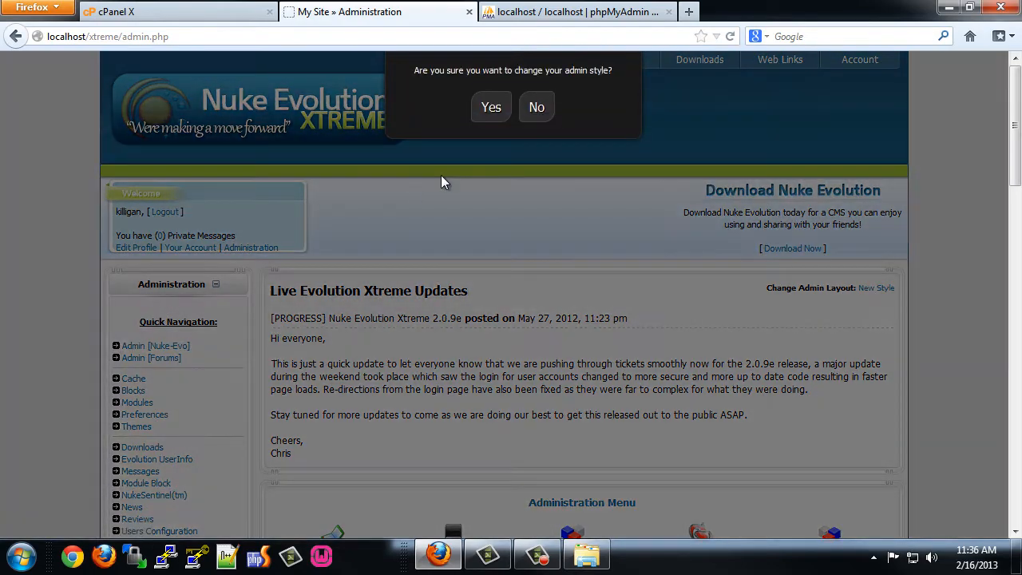
pyautogui.click(491, 107)
# - View the Admin Tracker log in the Security Tracker, clear it, and return to the administration page
pyautogui.scroll(-15, 520, 327)
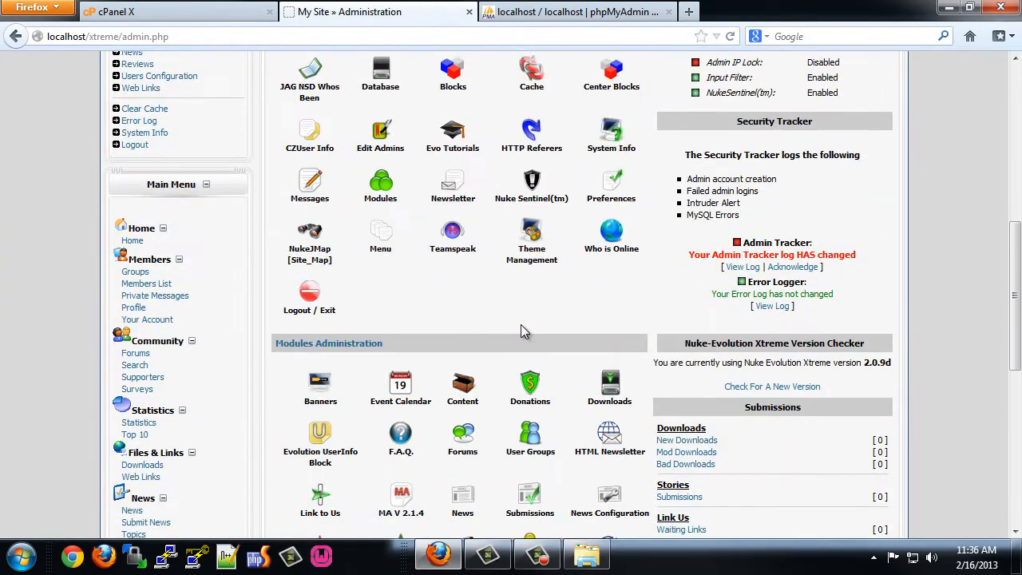
pyautogui.scroll(8, 671, 299)
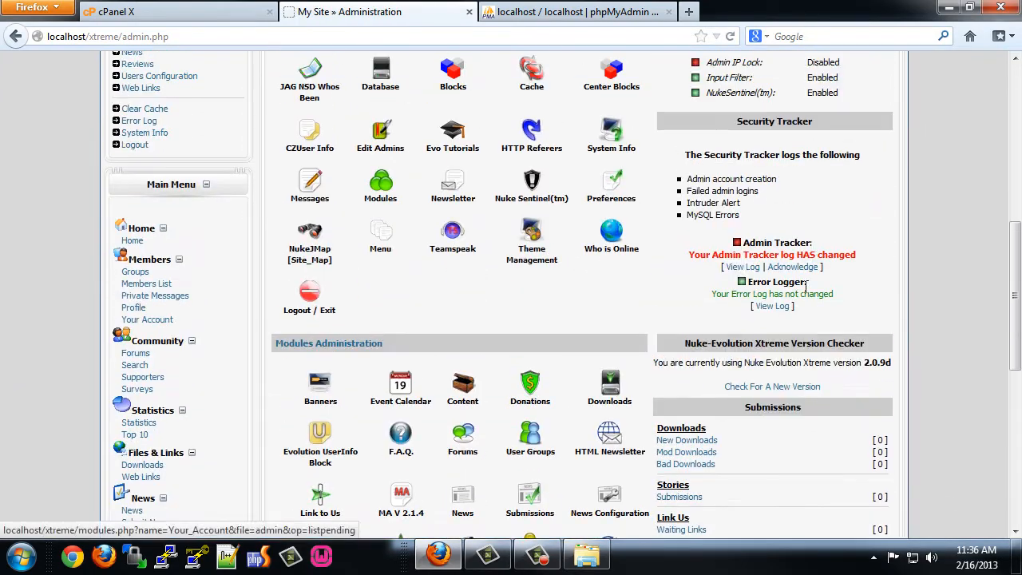
pyautogui.click(743, 270)
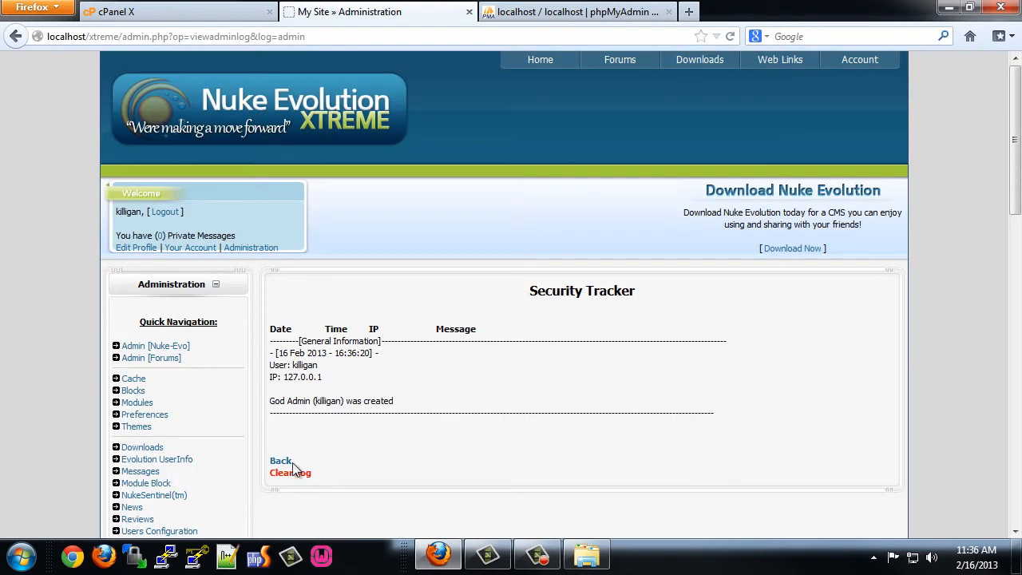
pyautogui.click(294, 470)
pyautogui.click(585, 345)
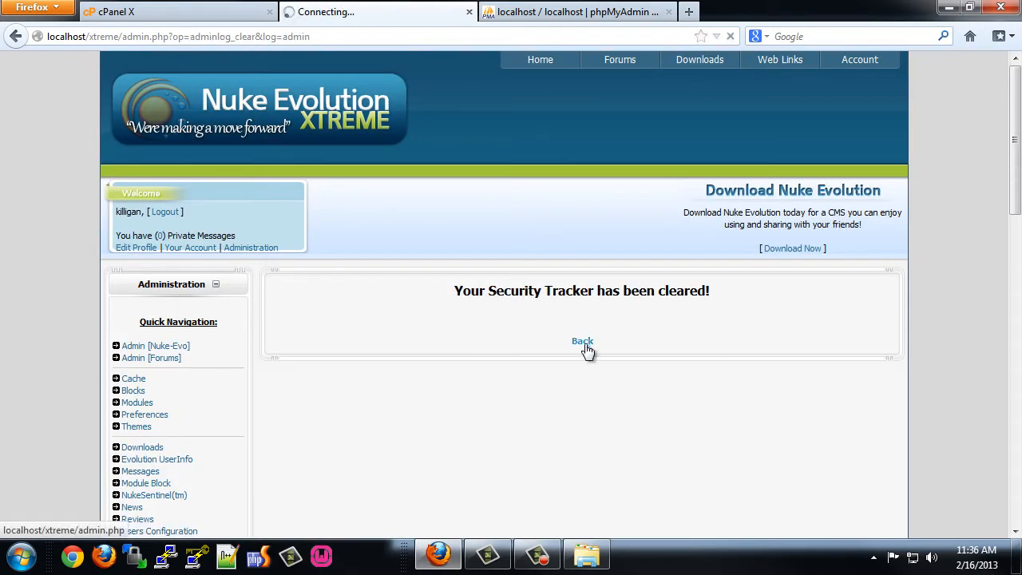
# - Open the site Preferences and examine the General Site Info settings
pyautogui.scroll(-10, 450, 326)
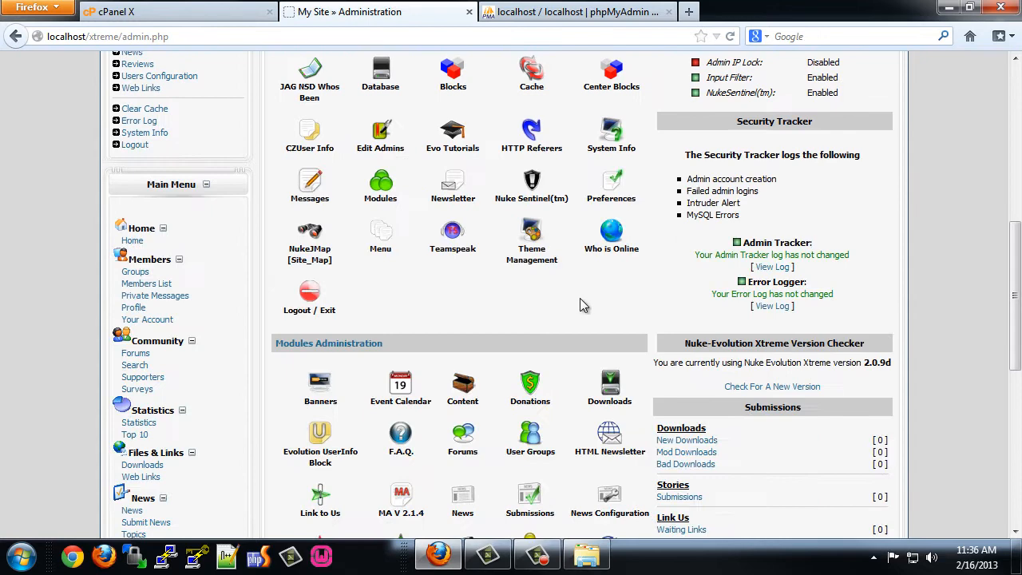
pyautogui.click(613, 187)
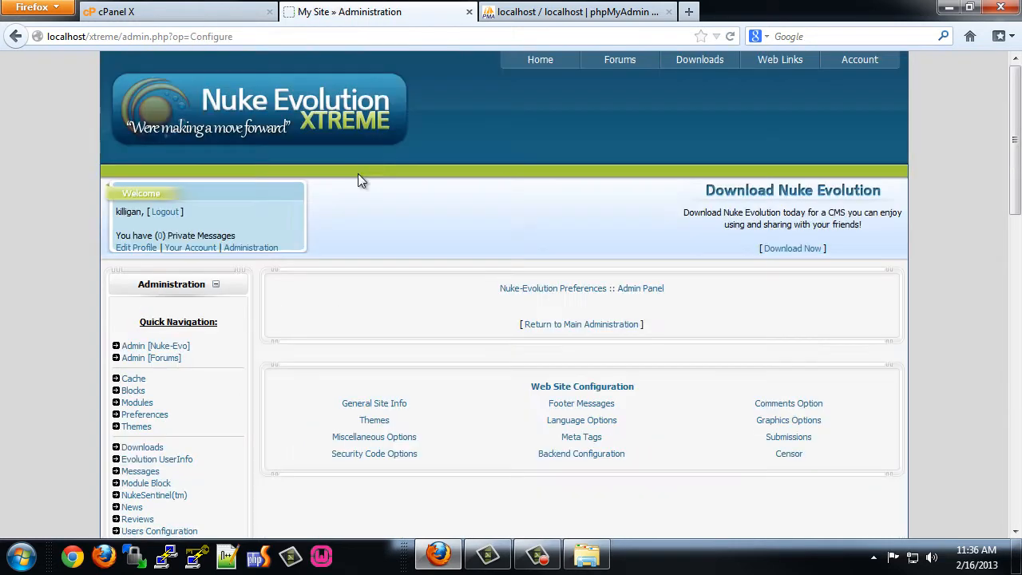
pyautogui.click(389, 404)
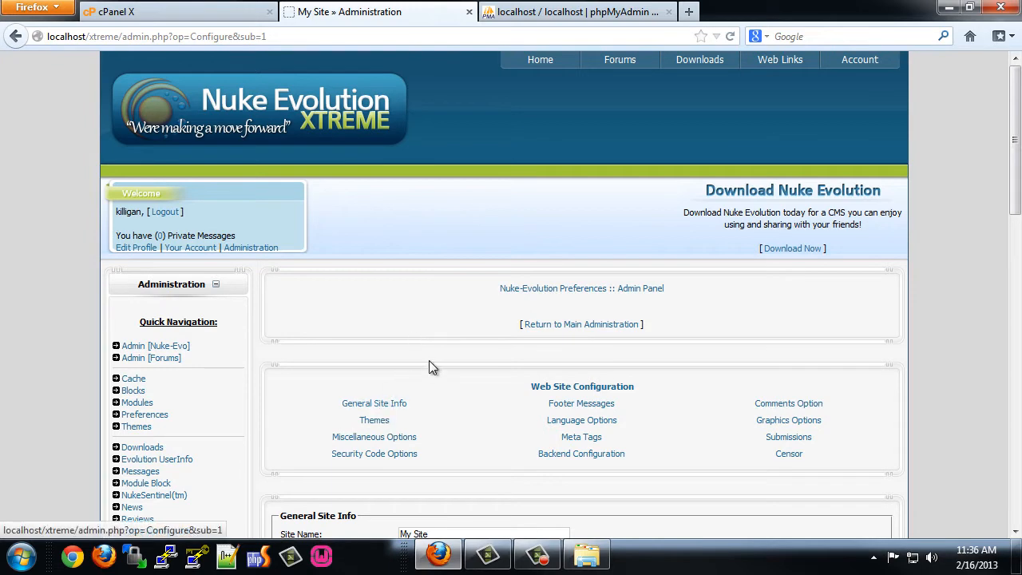
pyautogui.scroll(-8, 429, 365)
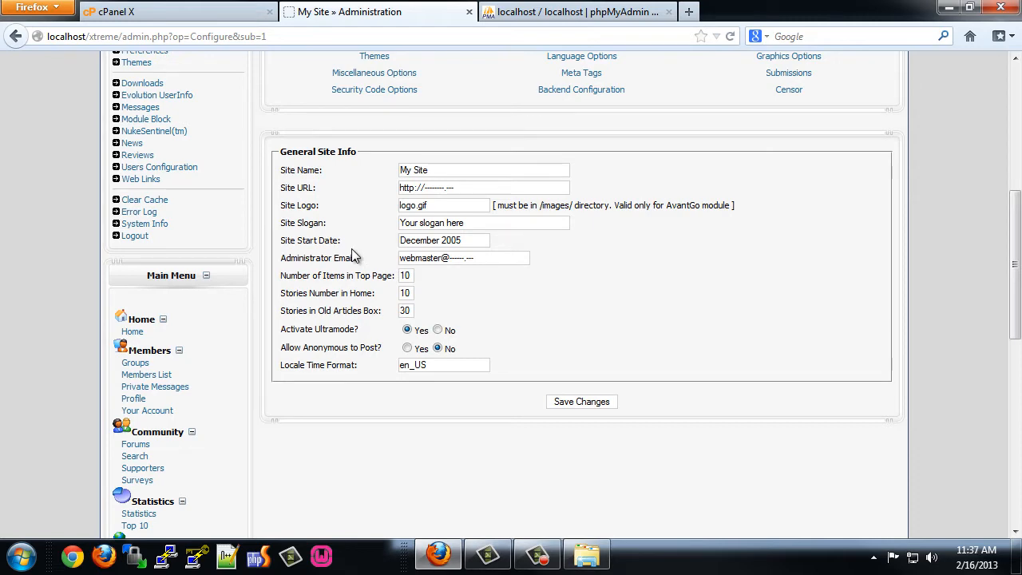
pyautogui.scroll(5, 355, 256)
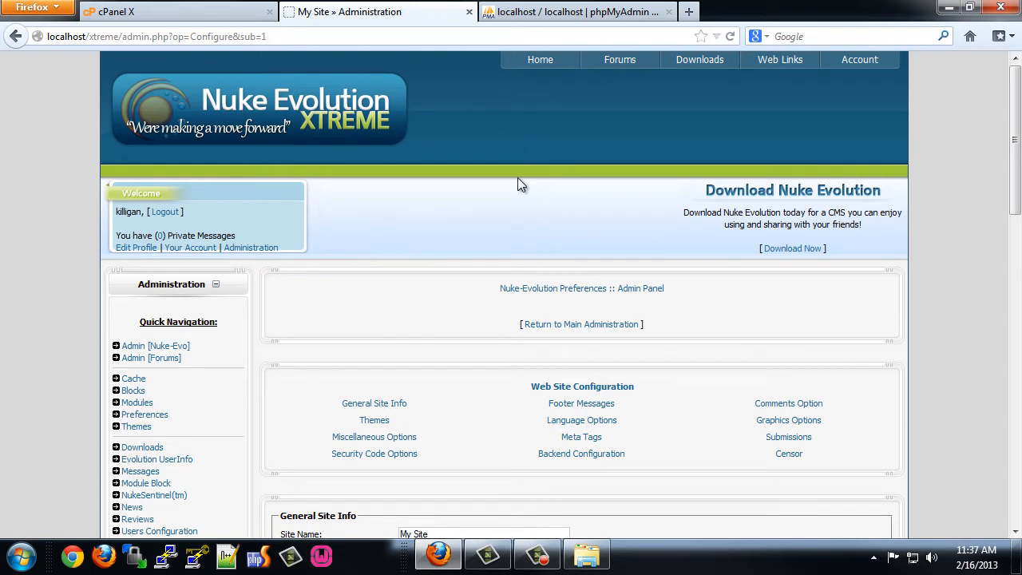
# - Open the site's Forums page and look over its recent topics and forum index
pyautogui.click(609, 67)
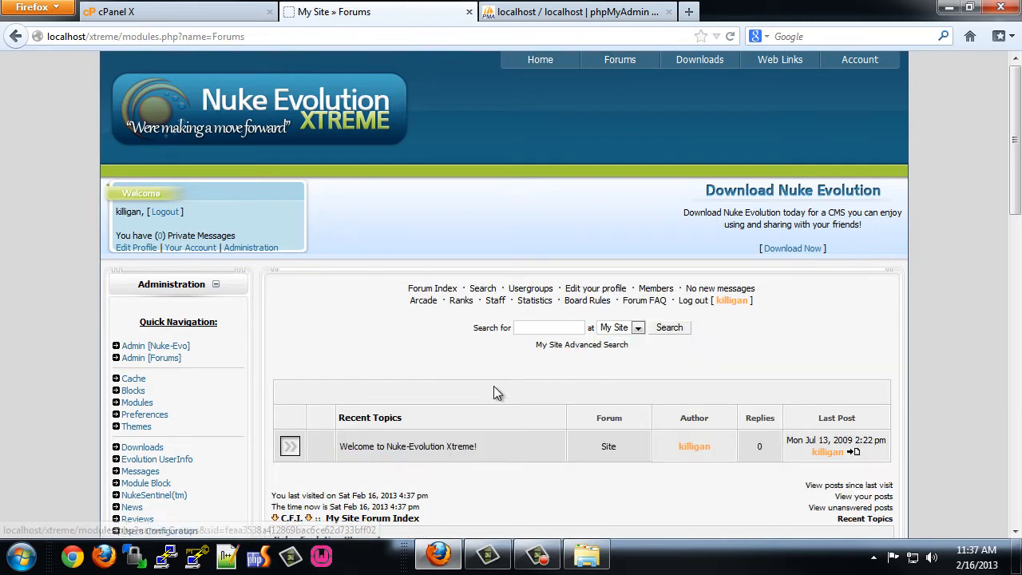
pyautogui.scroll(-3, 498, 259)
pyautogui.scroll(2, 491, 260)
pyautogui.scroll(-3, 404, 262)
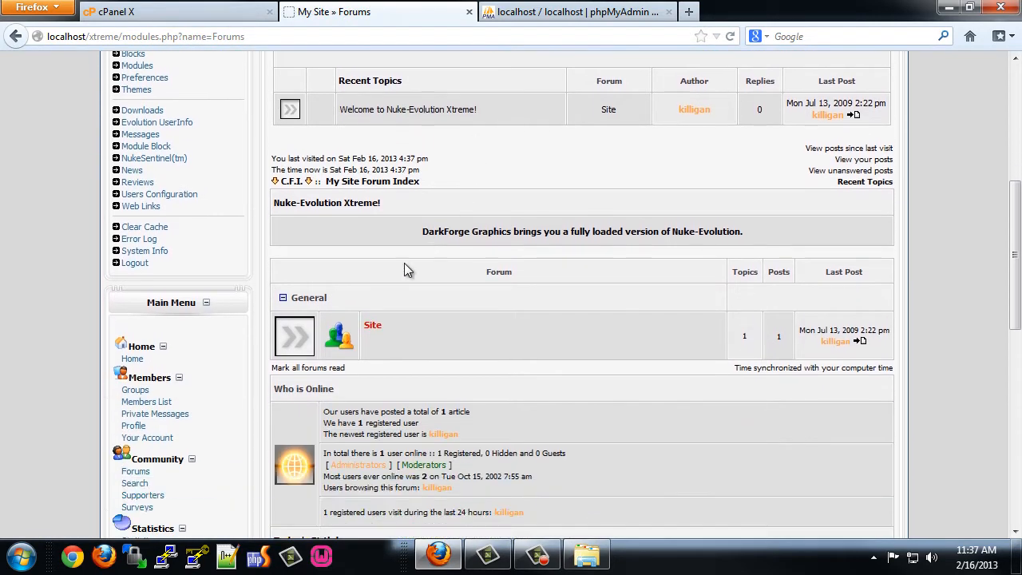
pyautogui.scroll(5, 403, 262)
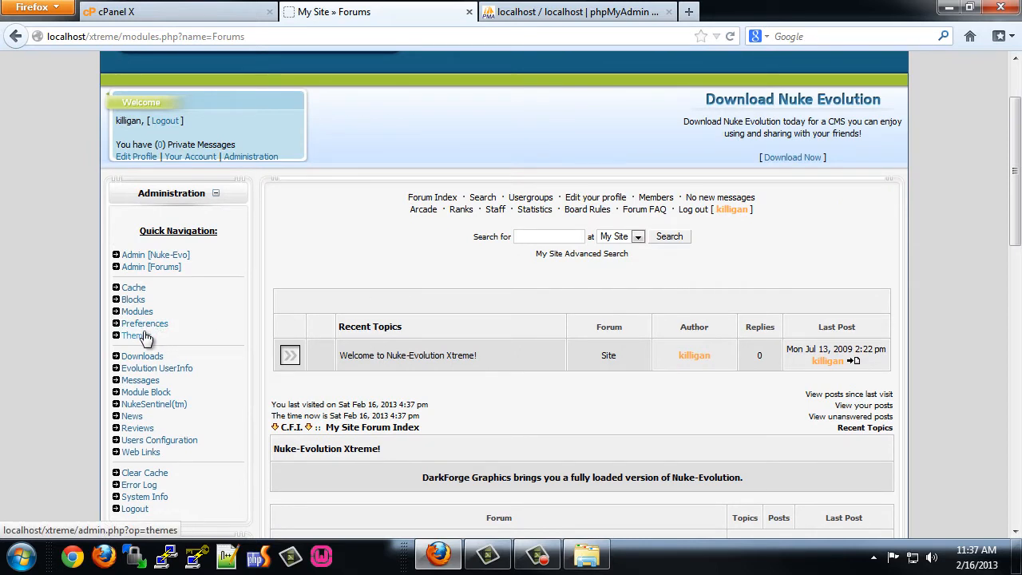
# - In Blocks Administration, activate the Submissions, Calendar and Hacker Beware blocks in the Left Block group
pyautogui.click(133, 299)
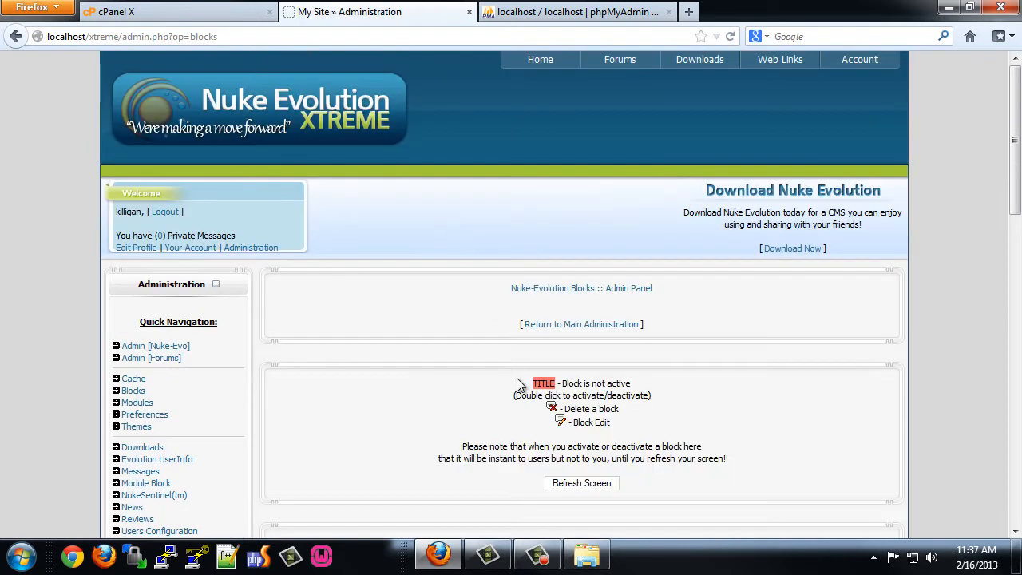
pyautogui.scroll(-5, 511, 375)
pyautogui.doubleClick(423, 212)
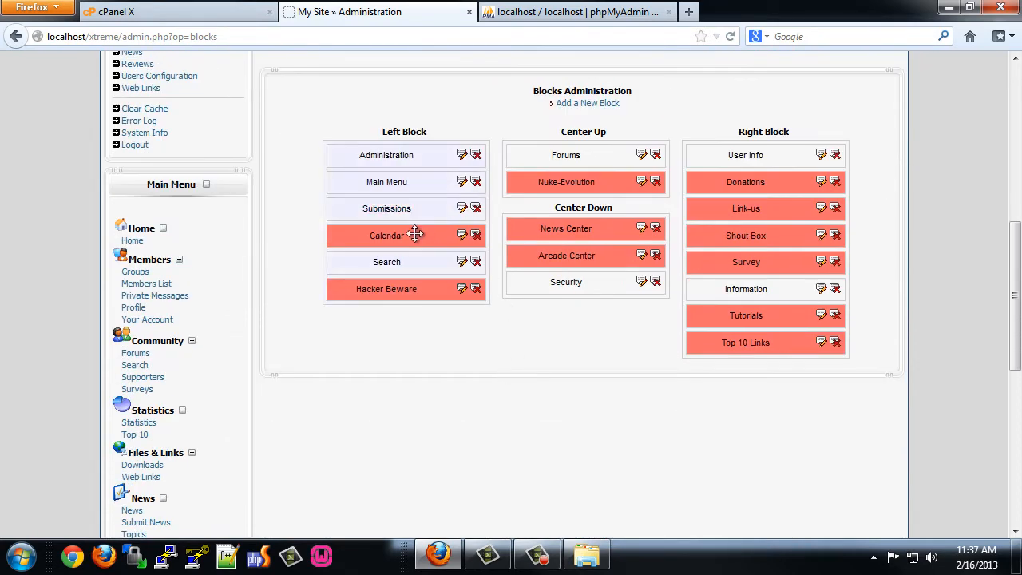
pyautogui.doubleClick(415, 234)
pyautogui.doubleClick(413, 289)
# - Activate the Nuke-Evolution block in Center Up and the News Center and Arcade Center blocks in Center Down
pyautogui.doubleClick(582, 185)
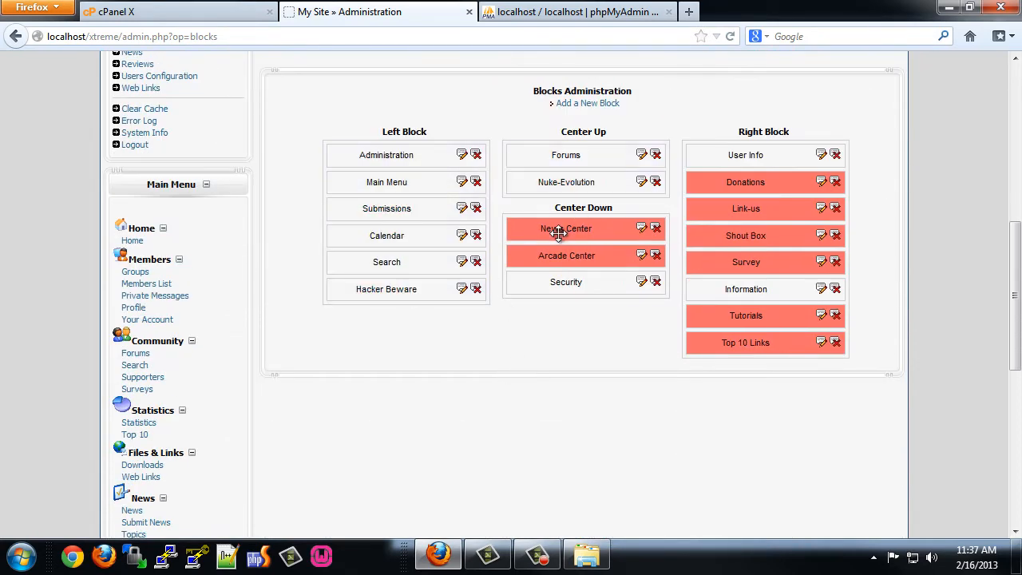
pyautogui.doubleClick(558, 232)
pyautogui.doubleClick(556, 256)
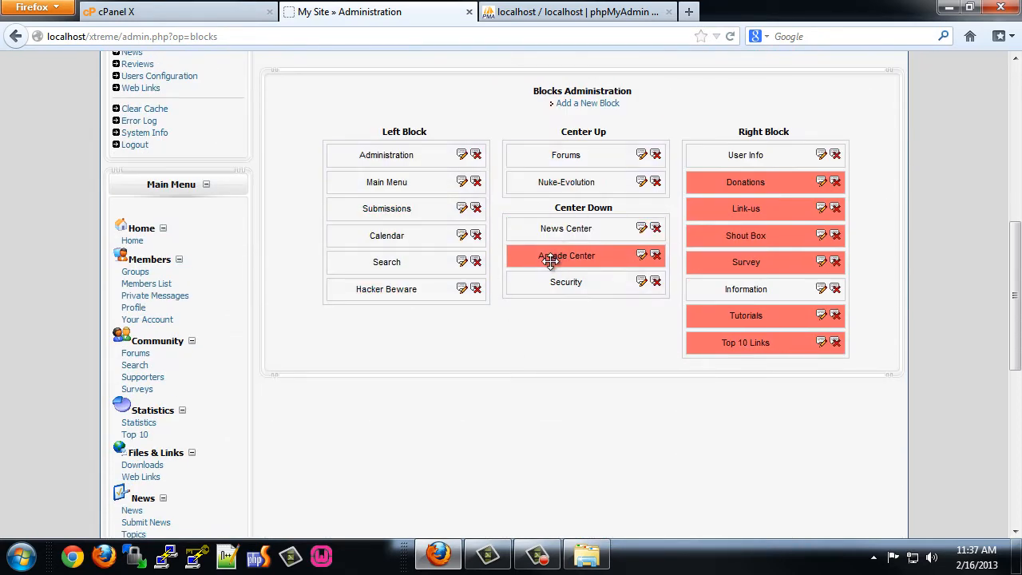
# - Activate the Top 10 Links, Tutorials, Survey, Shout Box, Link-us and Donations blocks in the Right Block group, and refresh the screen
pyautogui.doubleClick(758, 346)
pyautogui.doubleClick(753, 316)
pyautogui.doubleClick(752, 263)
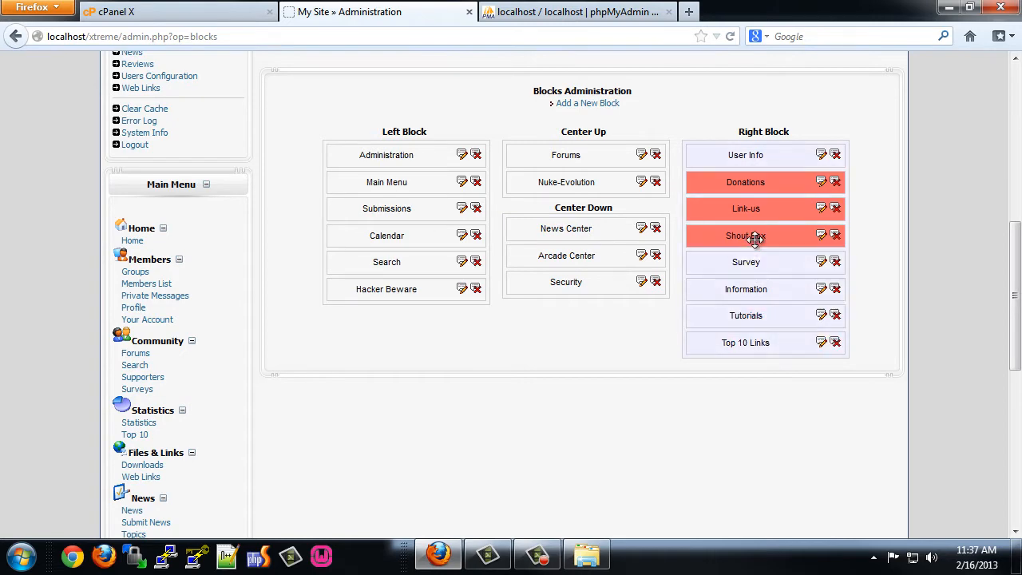
pyautogui.doubleClick(754, 237)
pyautogui.doubleClick(759, 206)
pyautogui.doubleClick(757, 184)
pyautogui.scroll(1, 461, 226)
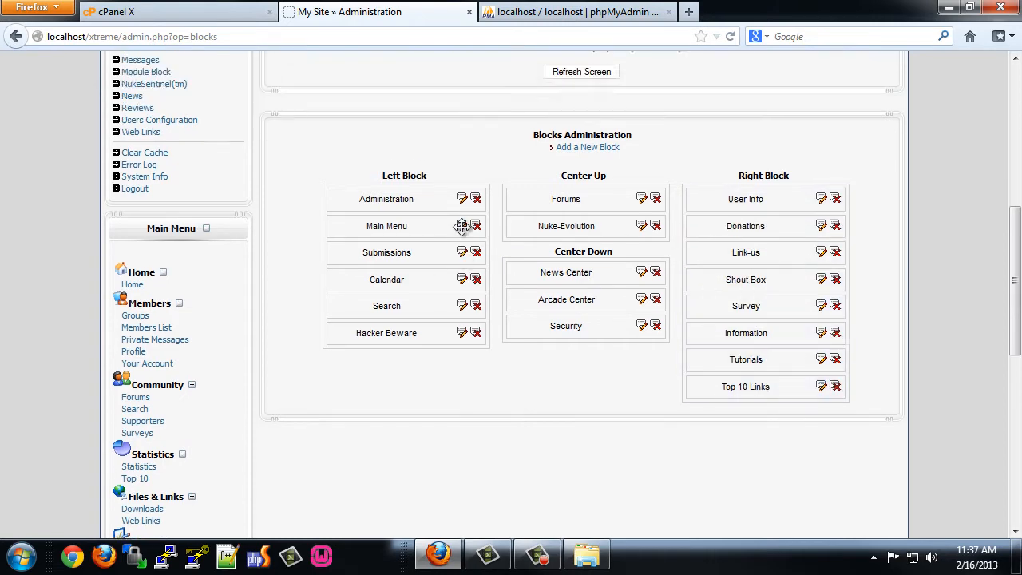
pyautogui.scroll(5, 462, 226)
pyautogui.click(585, 483)
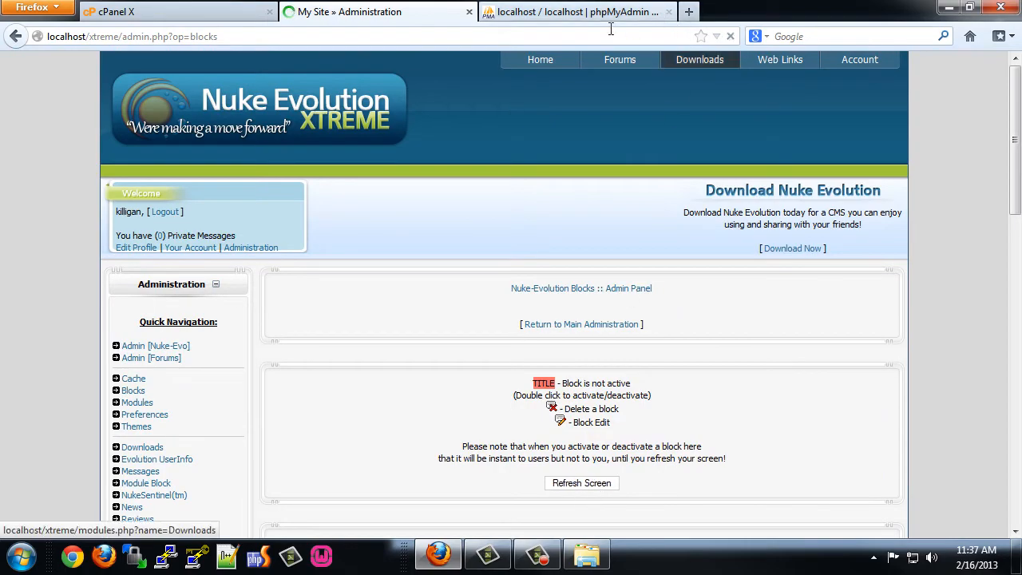
# - Go to the site's homepage and look over the newly activated blocks
pyautogui.click(539, 69)
pyautogui.scroll(-10, 456, 237)
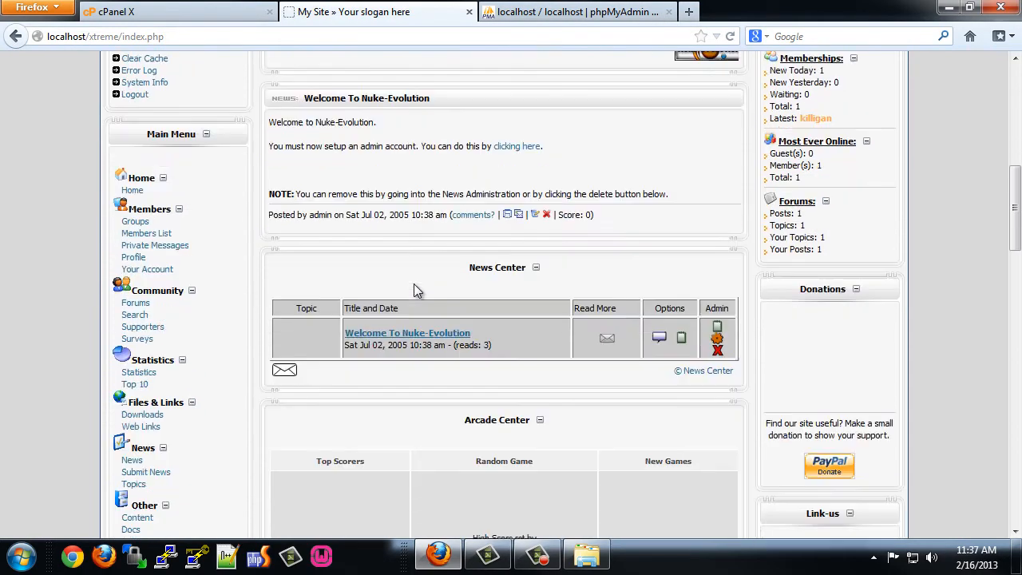
pyautogui.scroll(-10, 413, 290)
pyautogui.scroll(12, 414, 289)
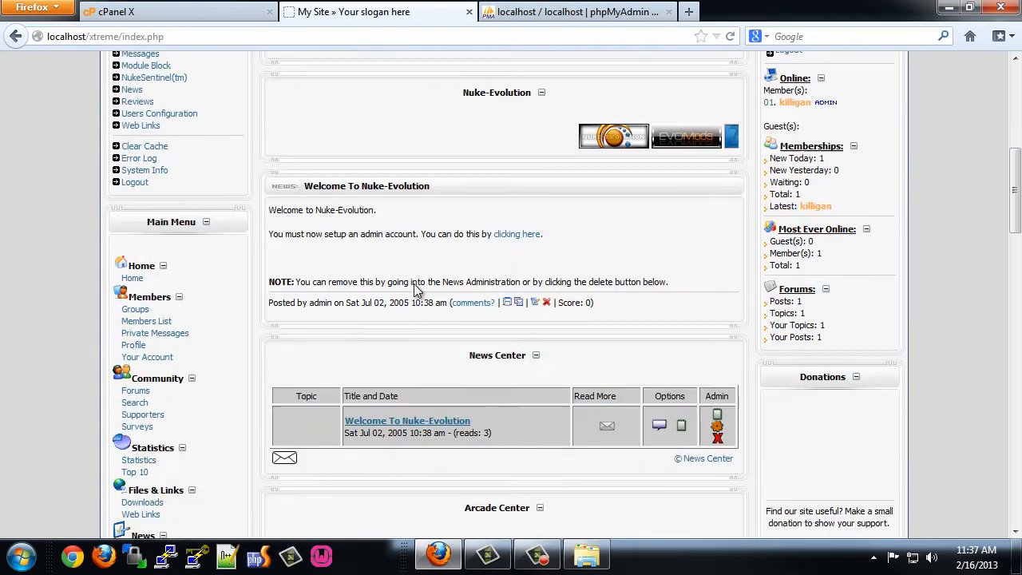
pyautogui.scroll(5, 414, 289)
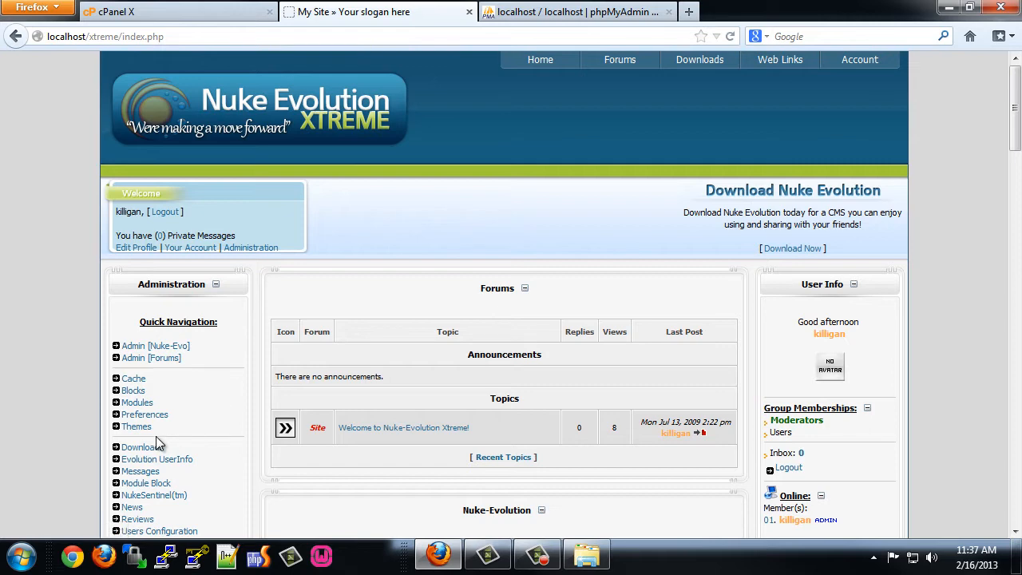
# - Open the phpBB forums administration and go to the Forum Admin management page
pyautogui.scroll(-2, 195, 411)
pyautogui.click(139, 272)
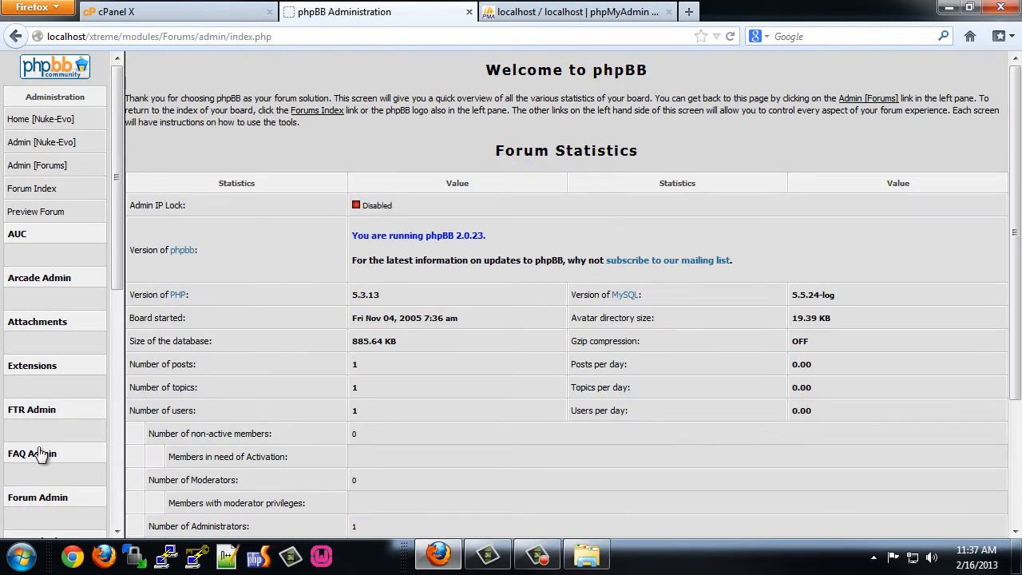
pyautogui.click(34, 498)
pyautogui.scroll(-4, 48, 431)
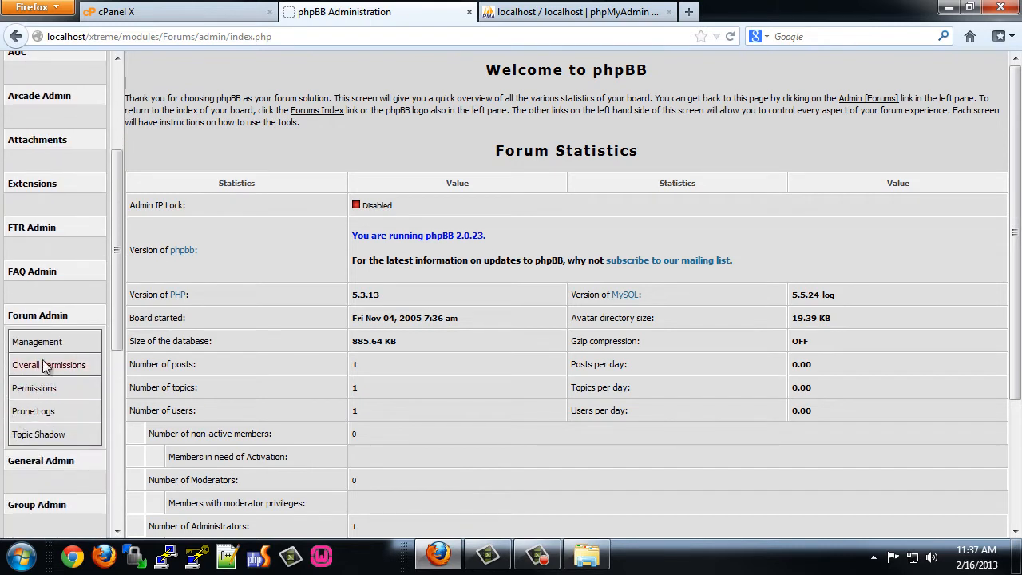
pyautogui.click(73, 339)
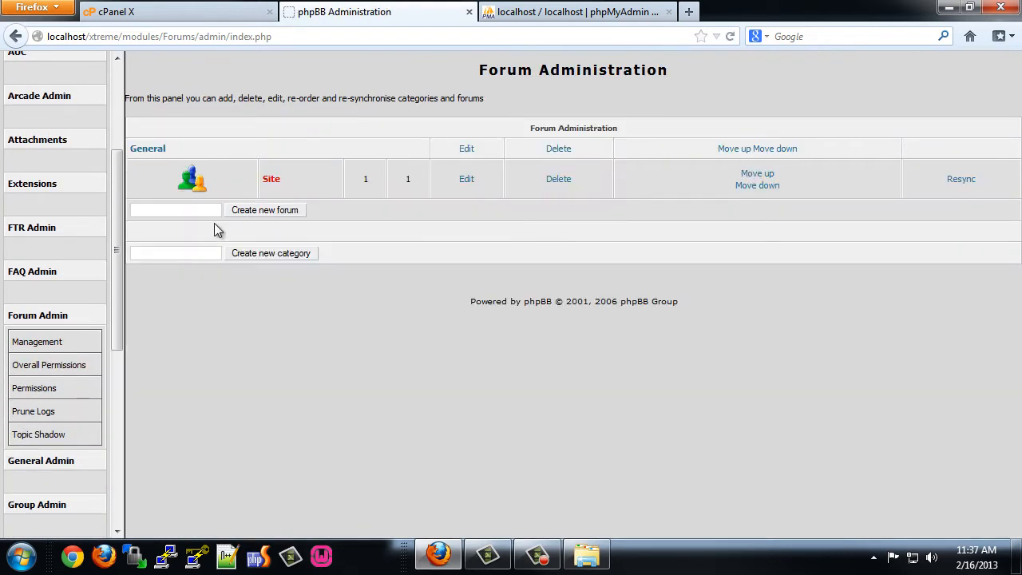
# - Create a new forum named Graphics Forum in the General category, keeping the default forum settings
pyautogui.click(195, 211)
pyautogui.write('Graphics Forum')
pyautogui.click(274, 210)
pyautogui.scroll(-10, 367, 205)
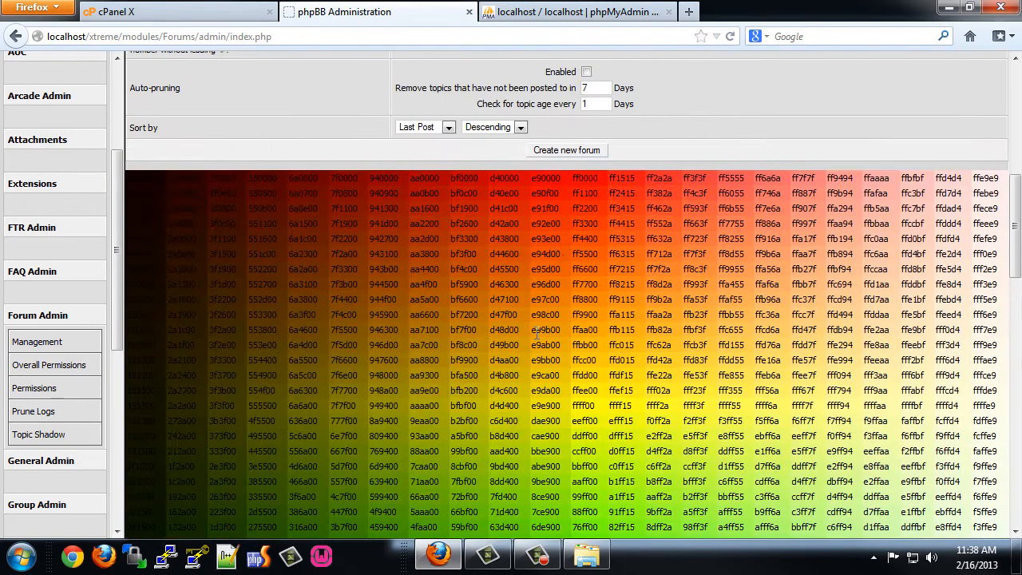
pyautogui.scroll(6, 550, 202)
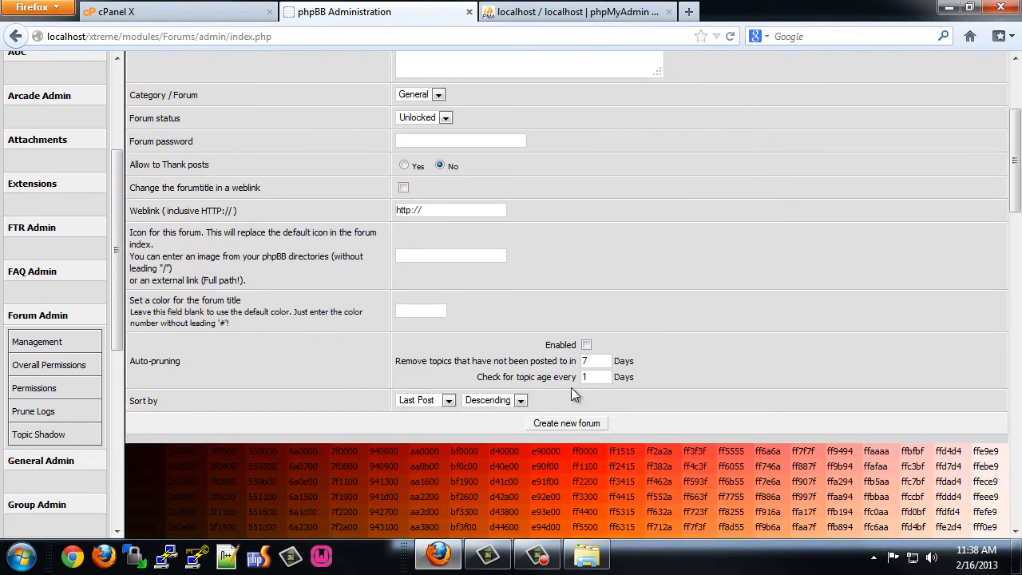
pyautogui.click(561, 425)
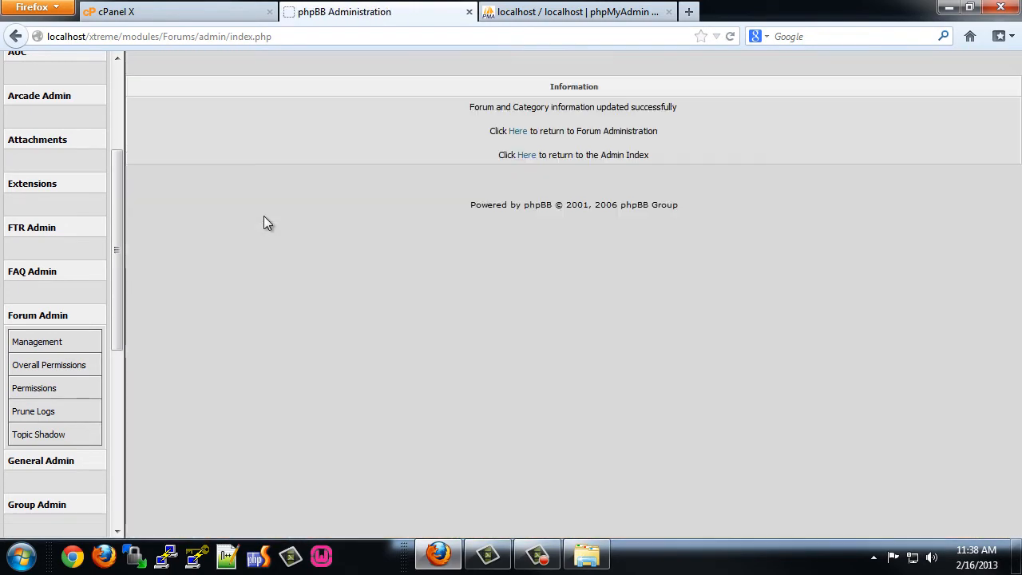
# - Return to Forum Administration and create a new category named Development
pyautogui.click(519, 132)
pyautogui.click(176, 284)
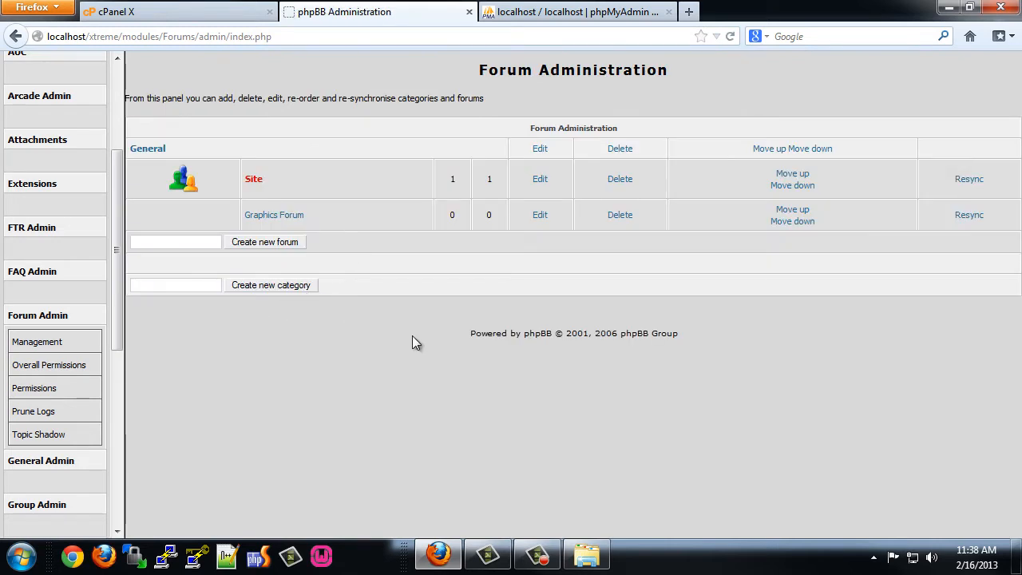
pyautogui.write('Development')
pyautogui.click(271, 287)
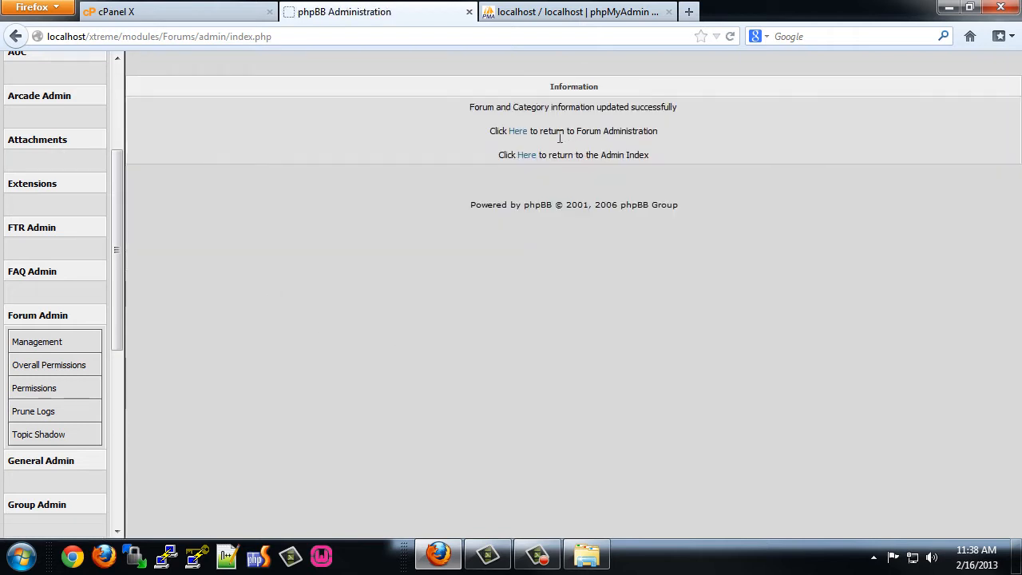
# - Create a new forum named CSS in the Development category, keeping the default forum settings
pyautogui.click(516, 131)
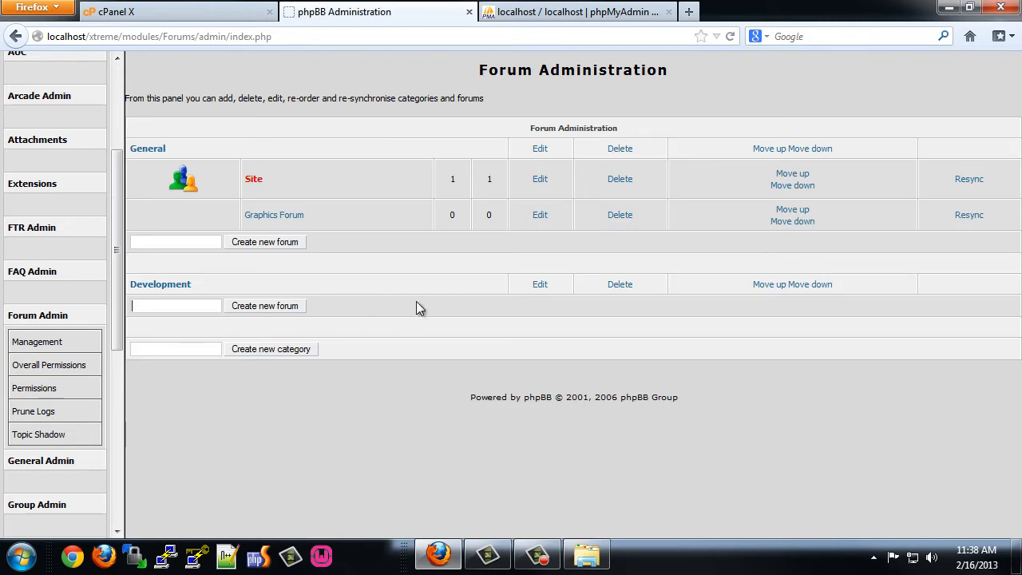
pyautogui.write('CSS')
pyautogui.click(304, 309)
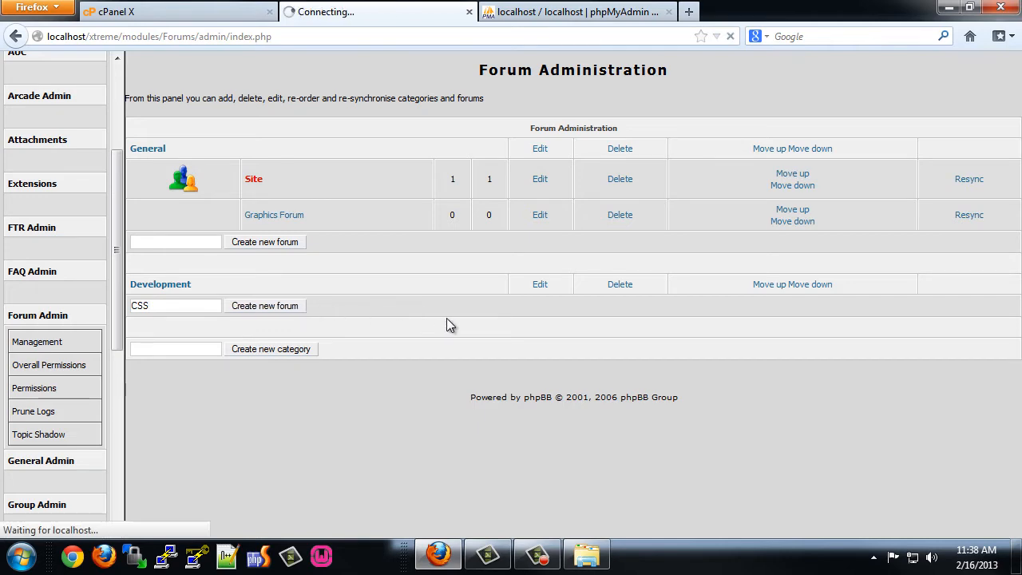
pyautogui.scroll(-5, 534, 343)
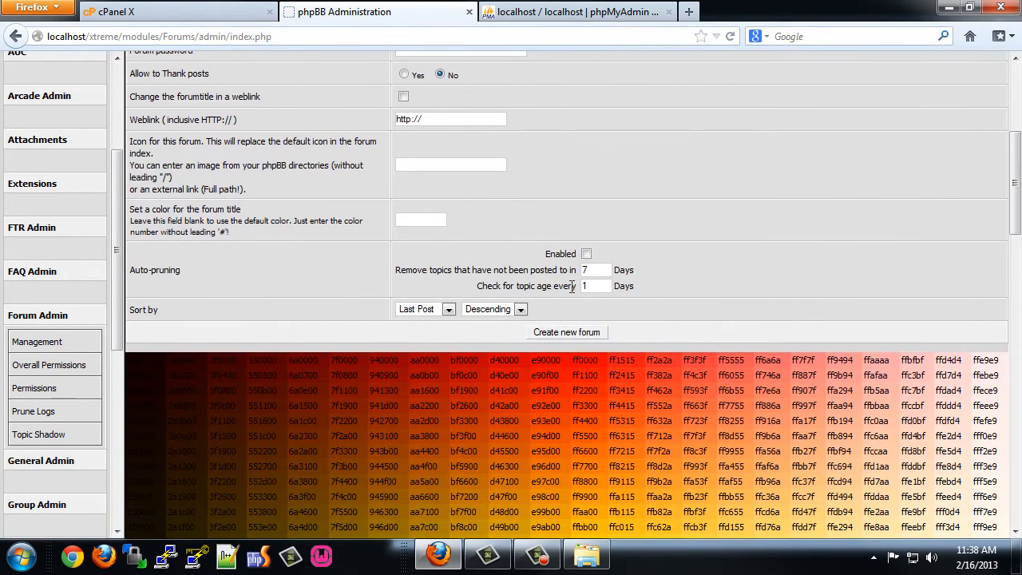
pyautogui.click(554, 331)
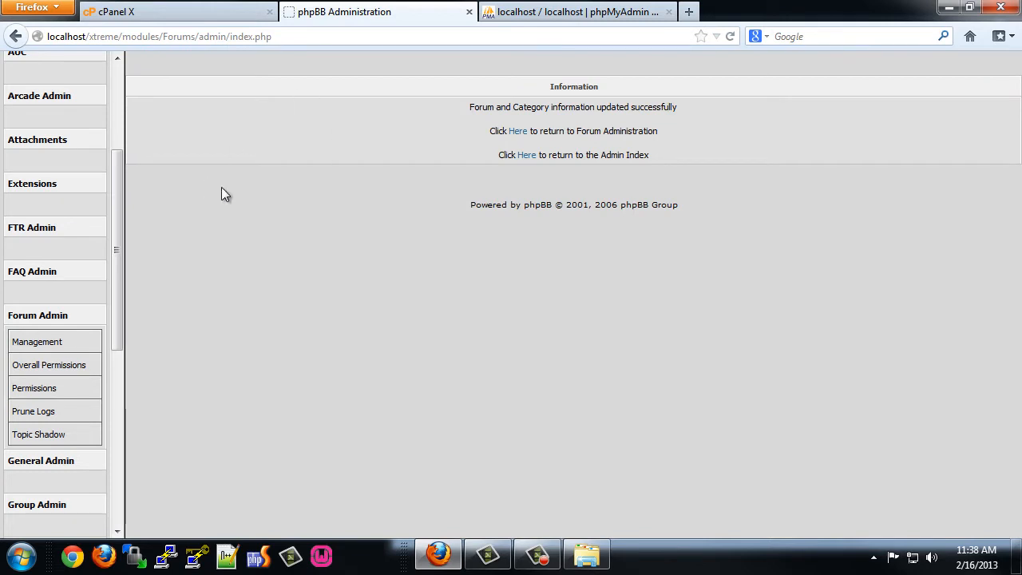
# - Open the site's forum index and look over the categories and forums listed there
pyautogui.scroll(4, 32, 160)
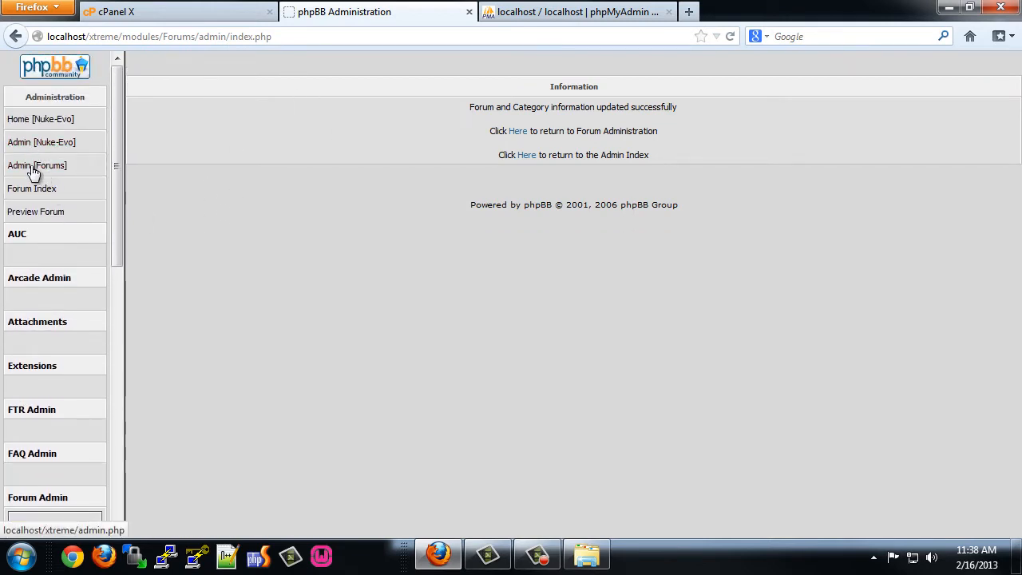
pyautogui.click(32, 193)
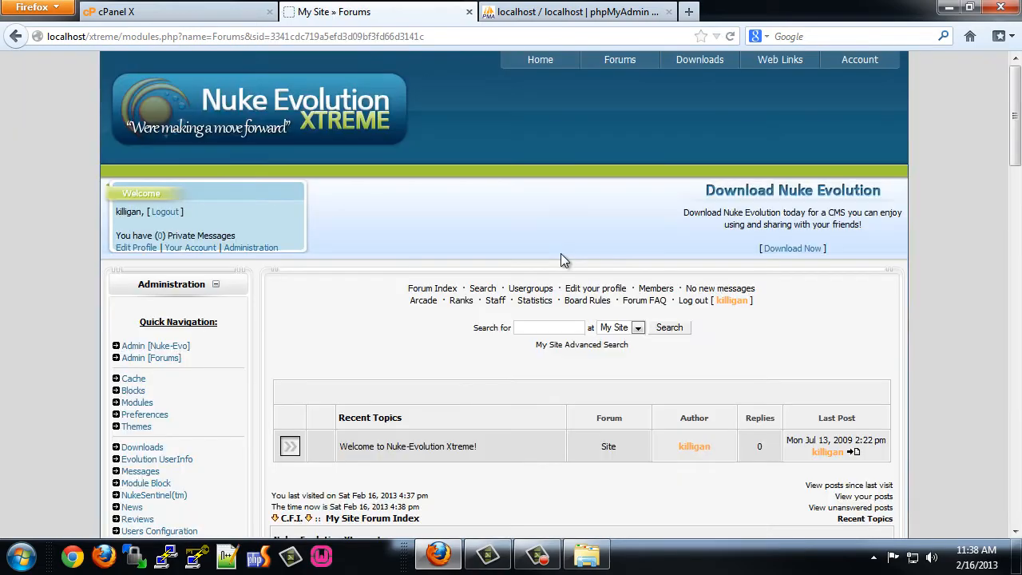
pyautogui.scroll(-3, 560, 253)
pyautogui.scroll(-7, 514, 311)
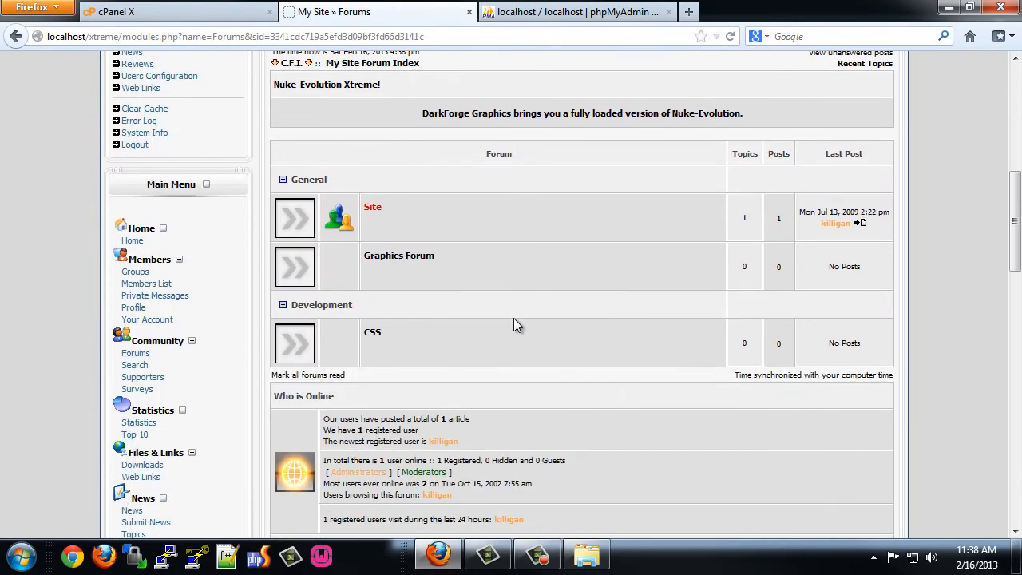
pyautogui.scroll(-4, 506, 316)
pyautogui.scroll(11, 506, 315)
pyautogui.scroll(-6, 506, 315)
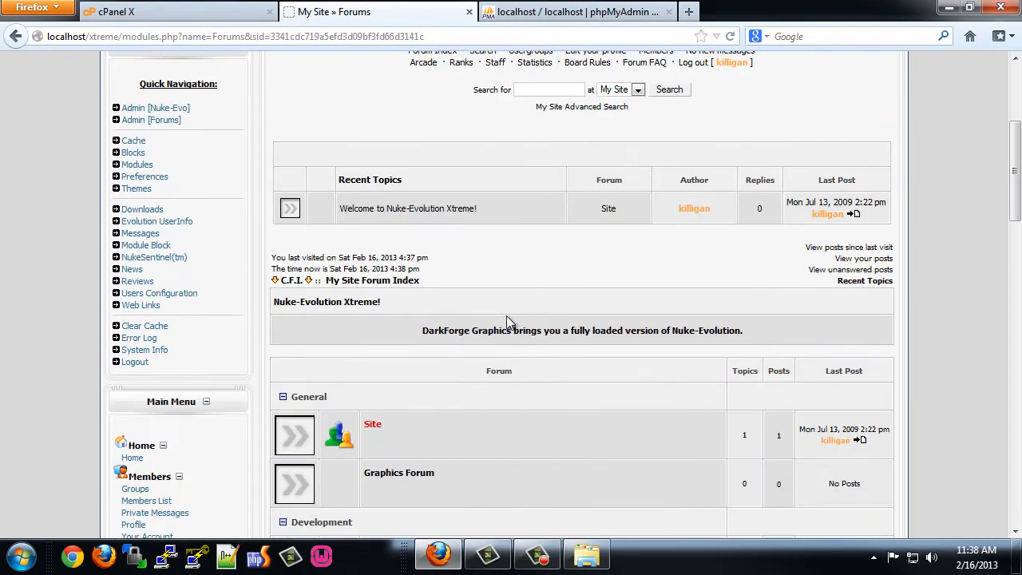
pyautogui.scroll(8, 510, 323)
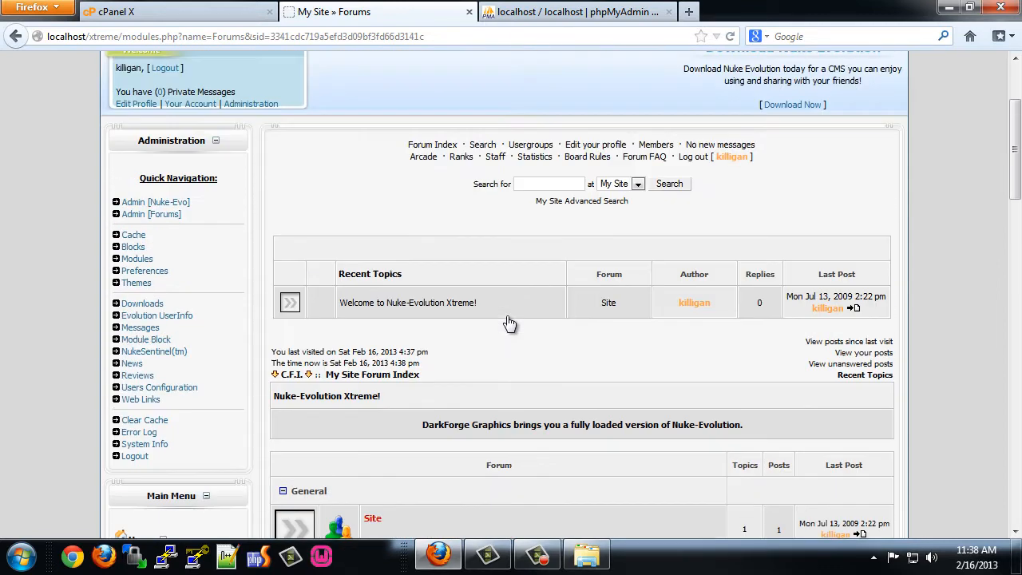
pyautogui.scroll(2, 506, 315)
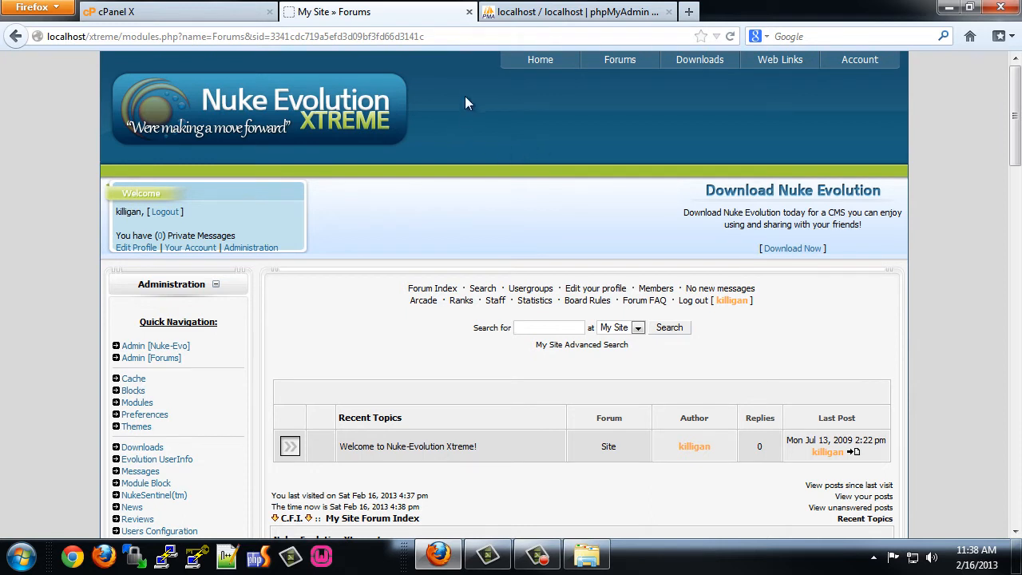
# - Switch to phpMyAdmin, open the export page of the xtreme database and choose the Custom export method
pyautogui.click(517, 16)
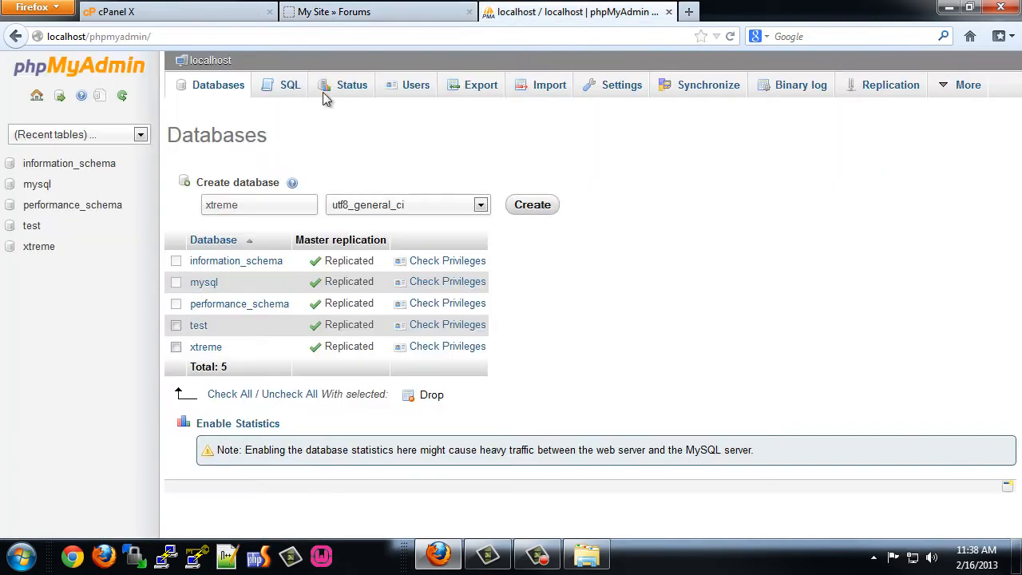
pyautogui.click(37, 246)
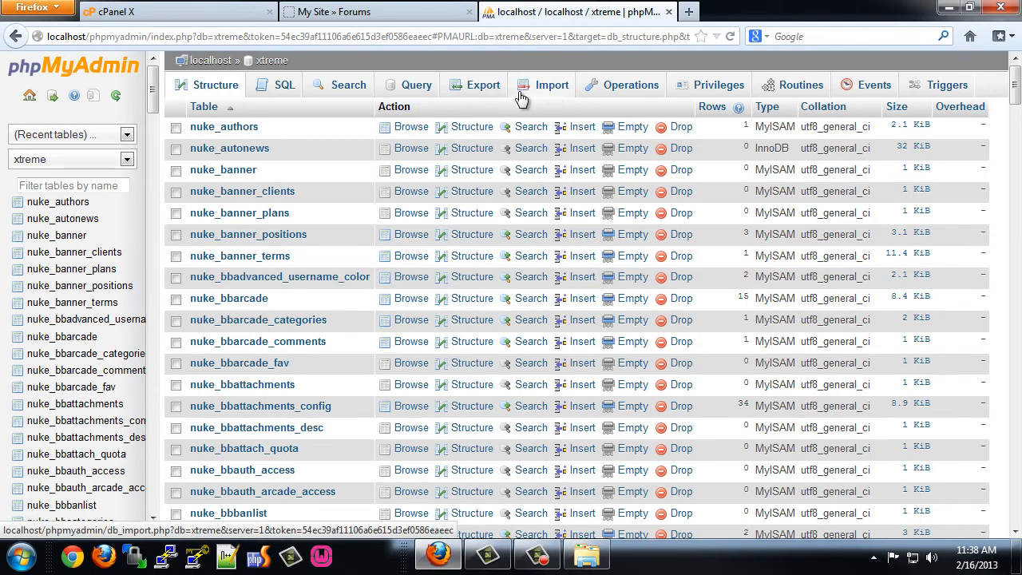
pyautogui.click(476, 90)
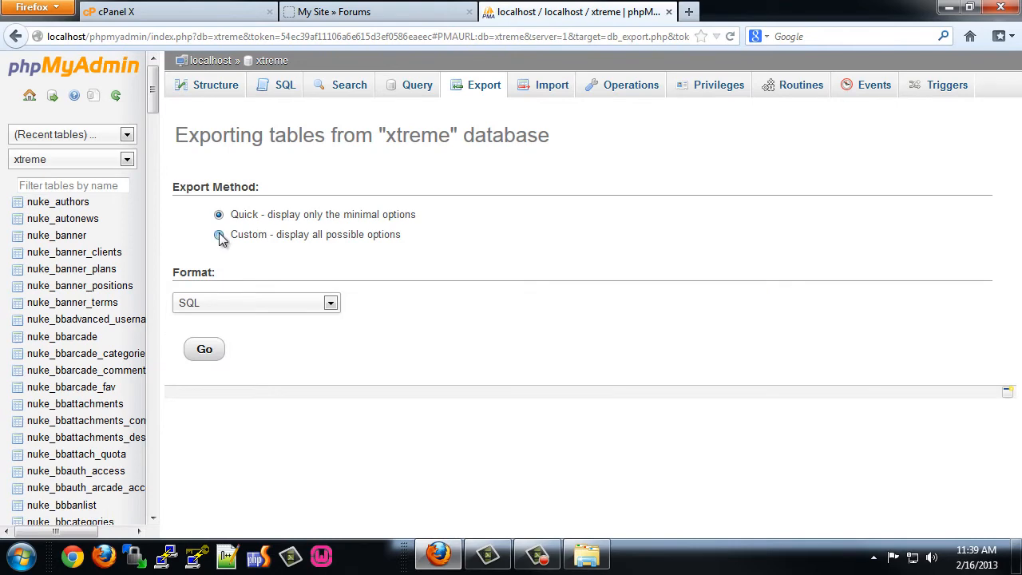
pyautogui.click(219, 235)
# - Export all tables with structure and data, exclude the CREATE PROCEDURE / FUNCTION / EVENT statement, and set the insert syntax to "neither of the above"
pyautogui.scroll(-7, 586, 299)
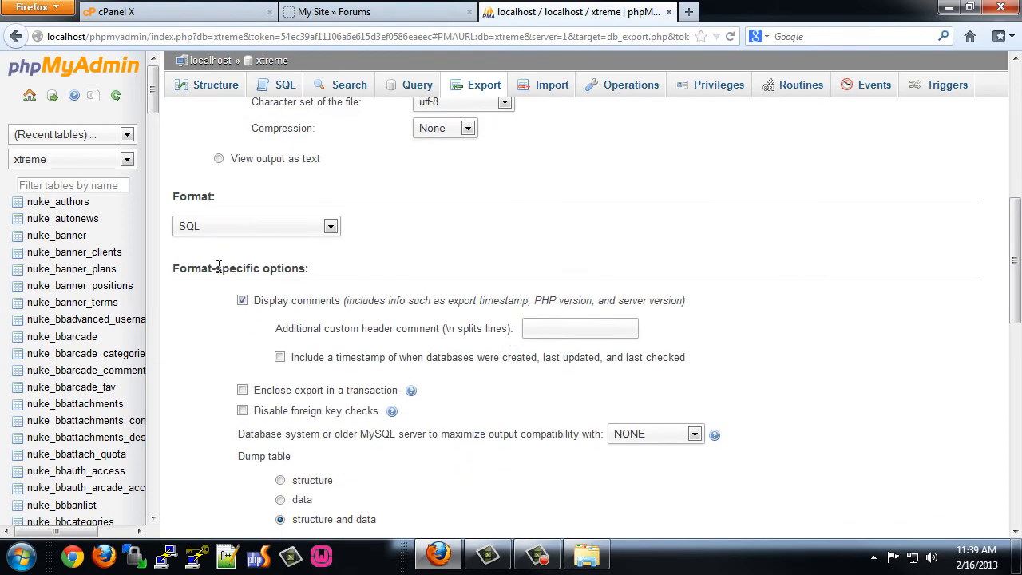
pyautogui.scroll(5, 216, 231)
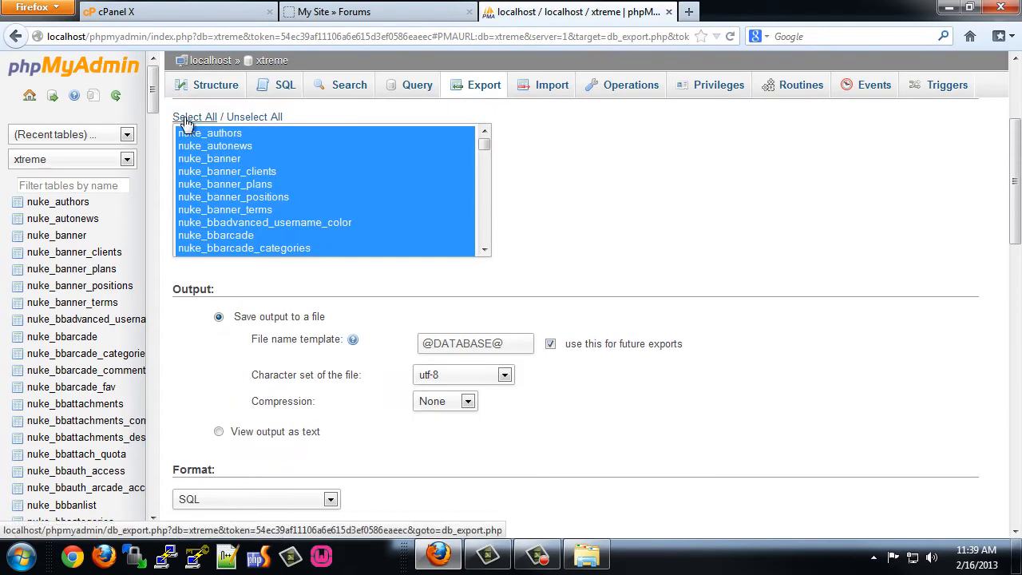
pyautogui.scroll(-9, 333, 366)
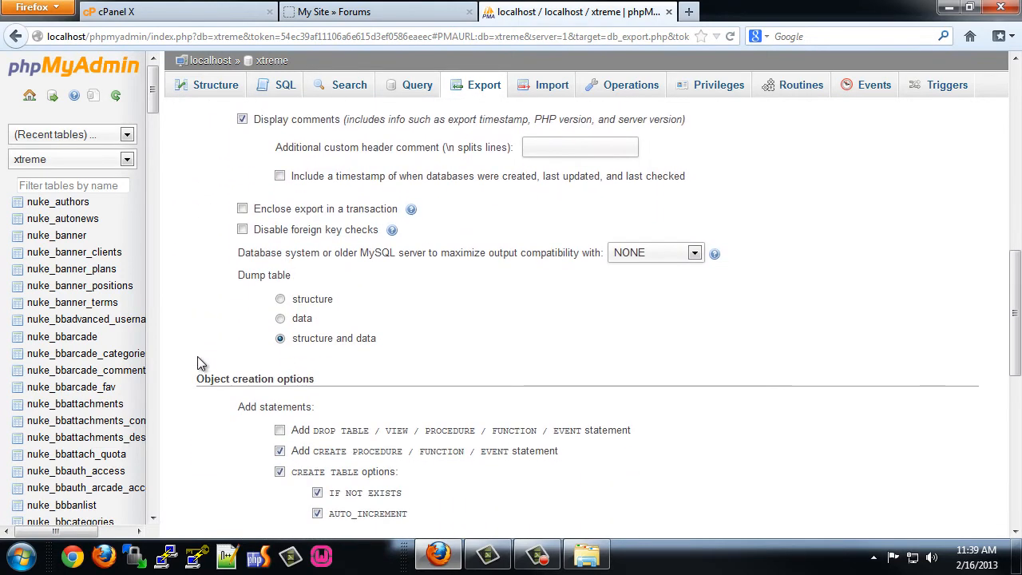
pyautogui.scroll(-3, 197, 355)
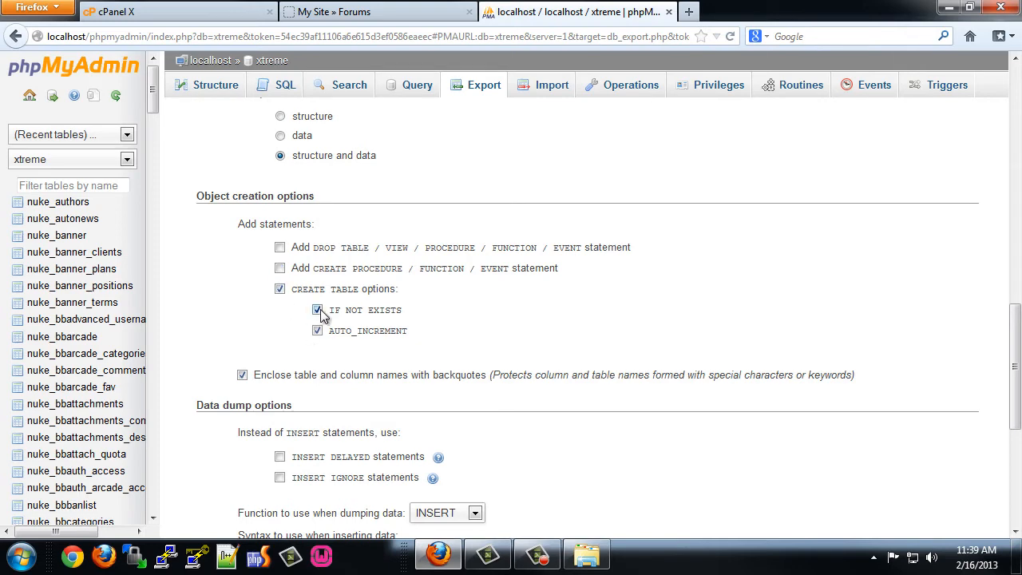
pyautogui.scroll(-5, 246, 346)
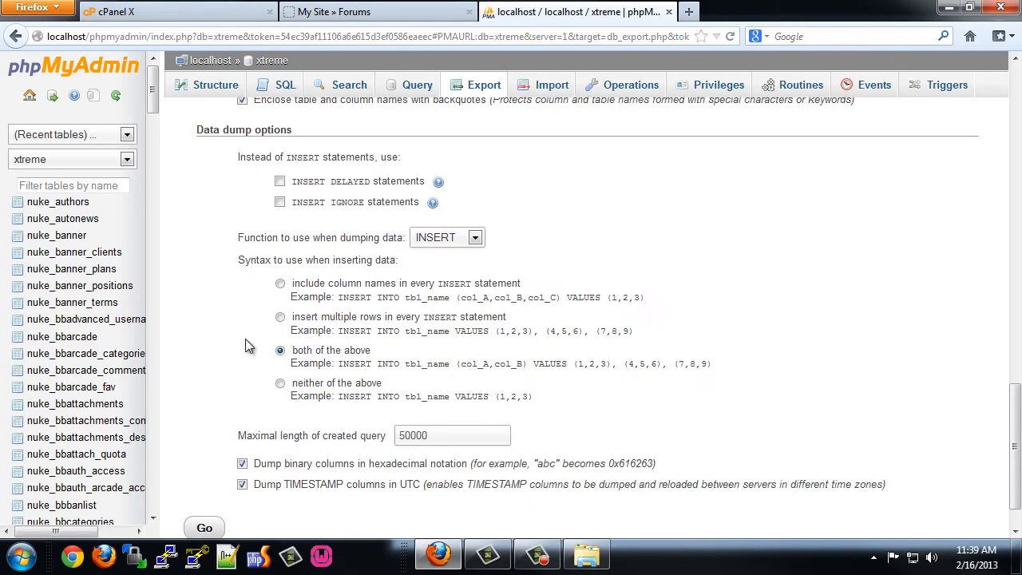
pyautogui.click(281, 334)
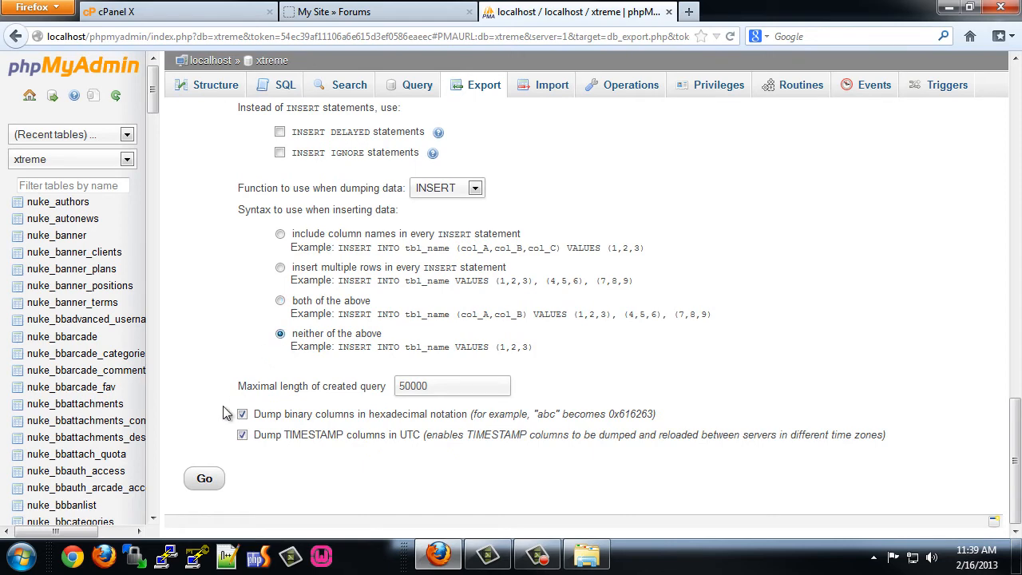
# - Run the export, save the xtreme.sql file to disk and close the Downloads window
pyautogui.click(204, 481)
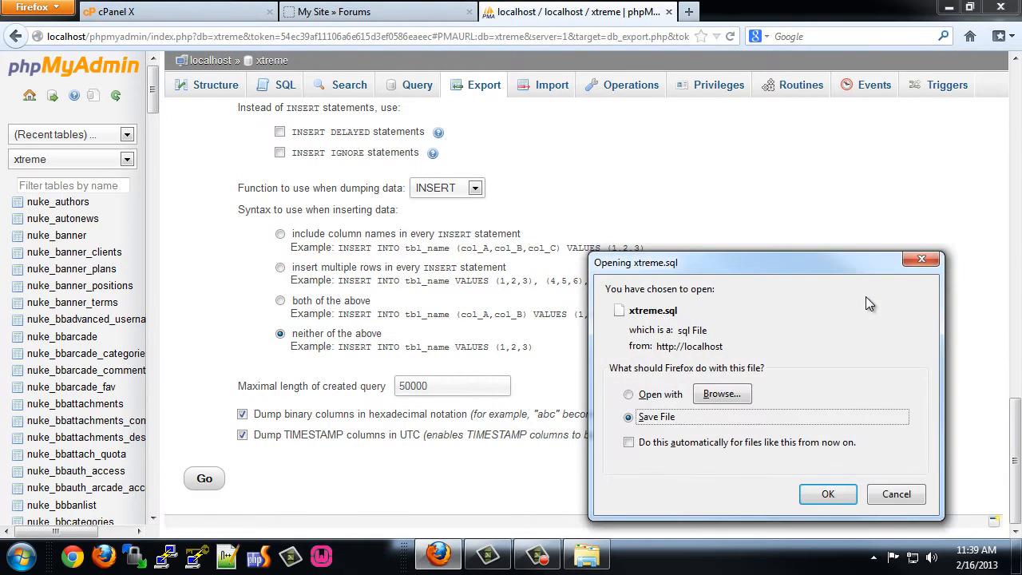
pyautogui.click(828, 493)
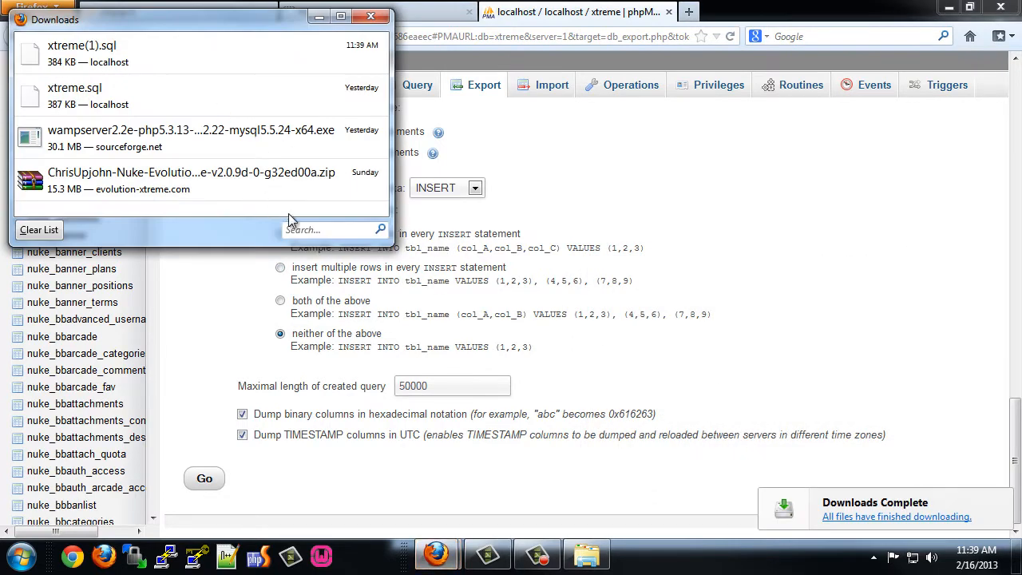
pyautogui.click(370, 16)
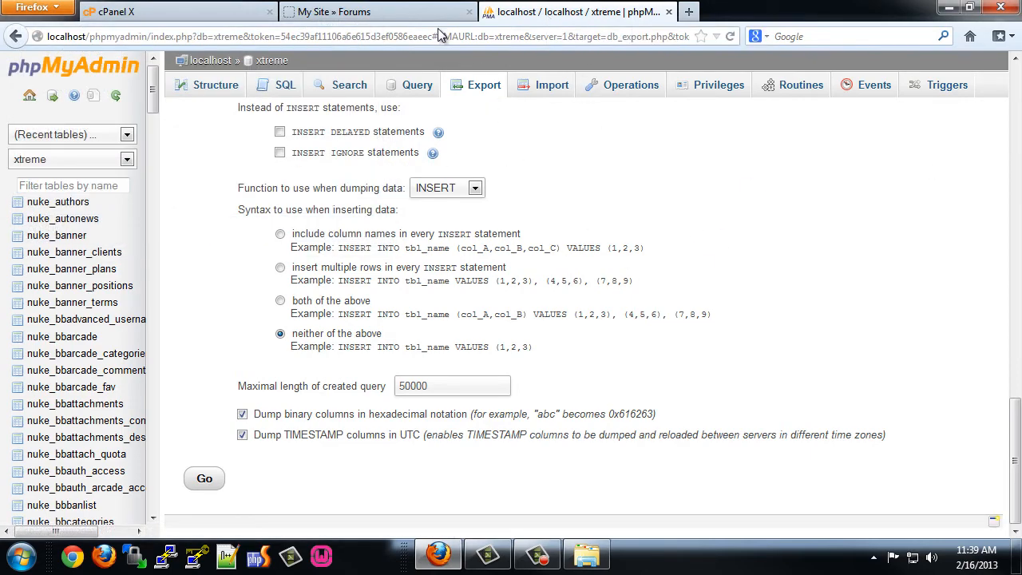
# - Minimize the browser and create a new folder named public_html on the desktop
pyautogui.click(948, 7)
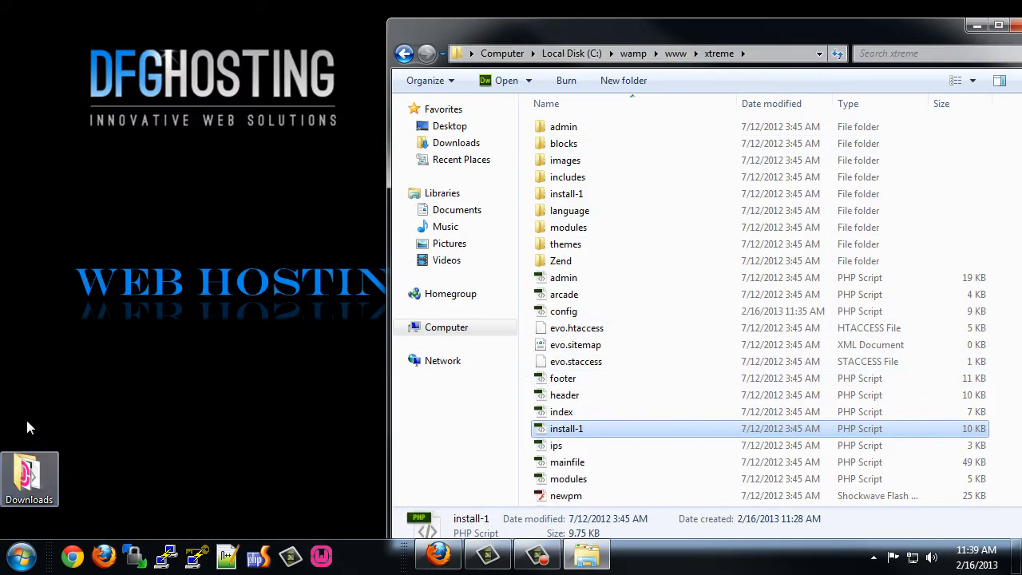
pyautogui.rightClick(37, 192)
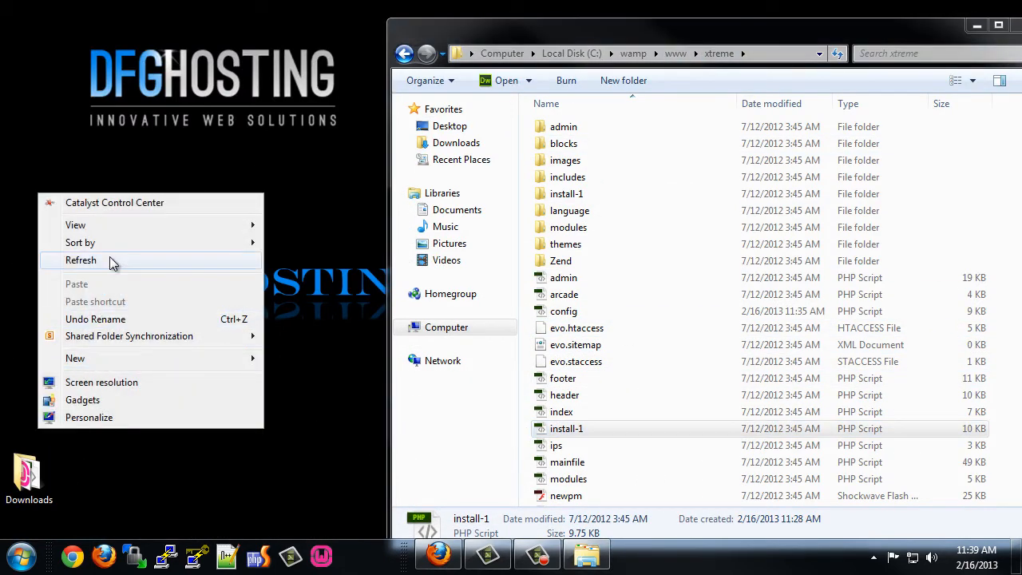
pyautogui.moveTo(251, 359)
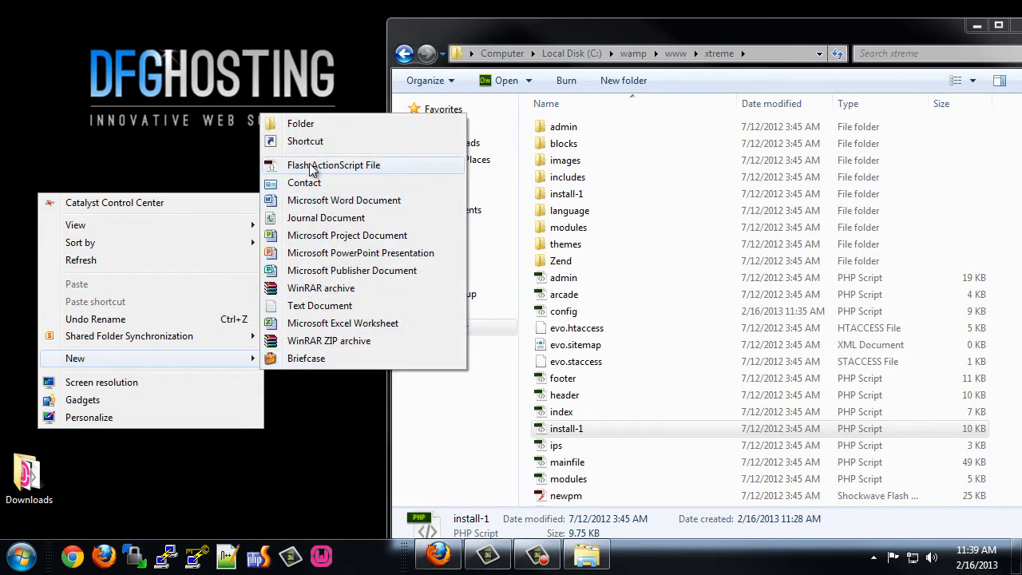
pyautogui.click(310, 126)
pyautogui.write('pu')
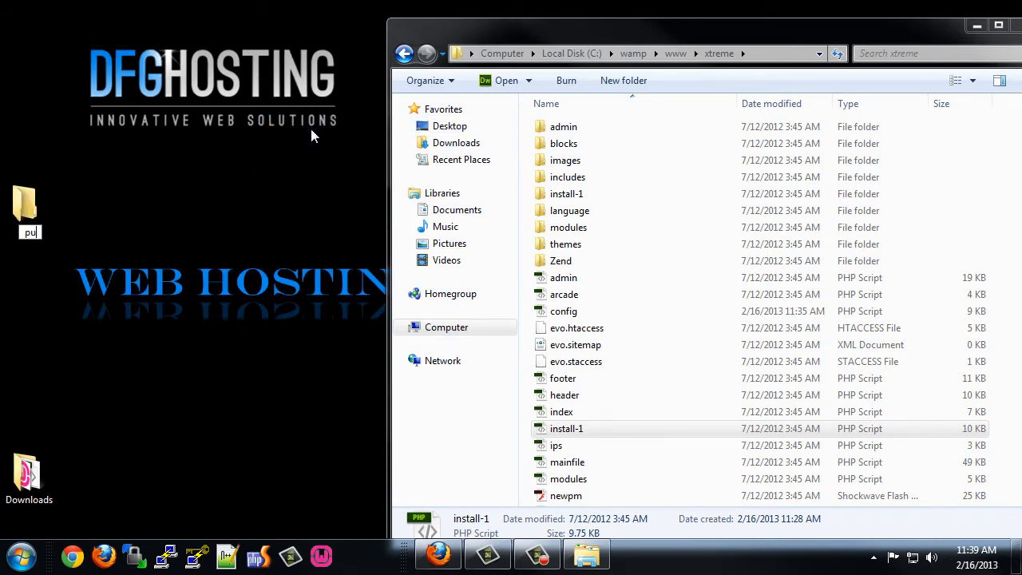
pyautogui.write('blic_html')
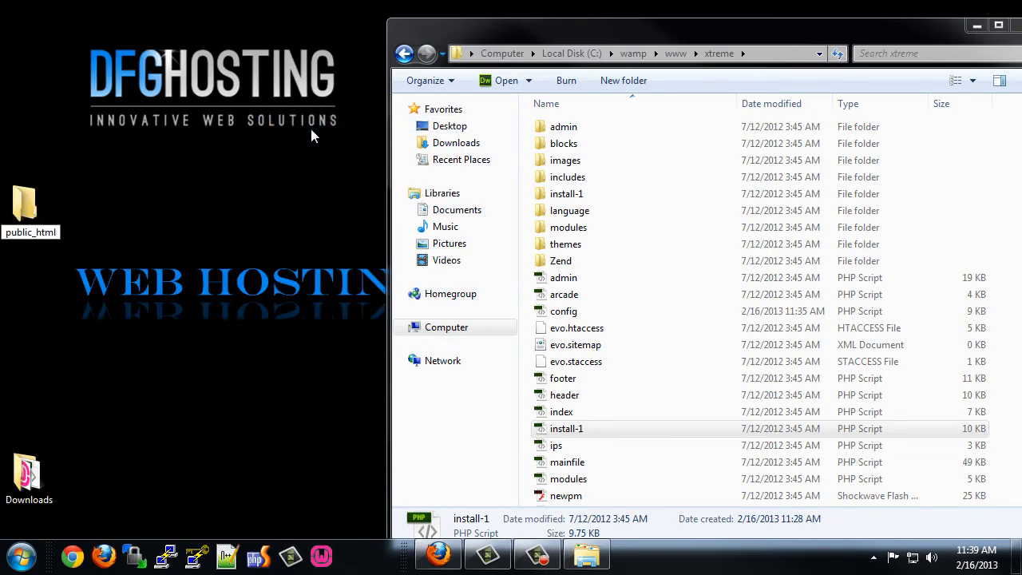
pyautogui.press('Return')
# - Open the public_html folder beside the xtreme folder and copy all files and folders from wamp\www\xtreme into it
pyautogui.doubleClick(24, 203)
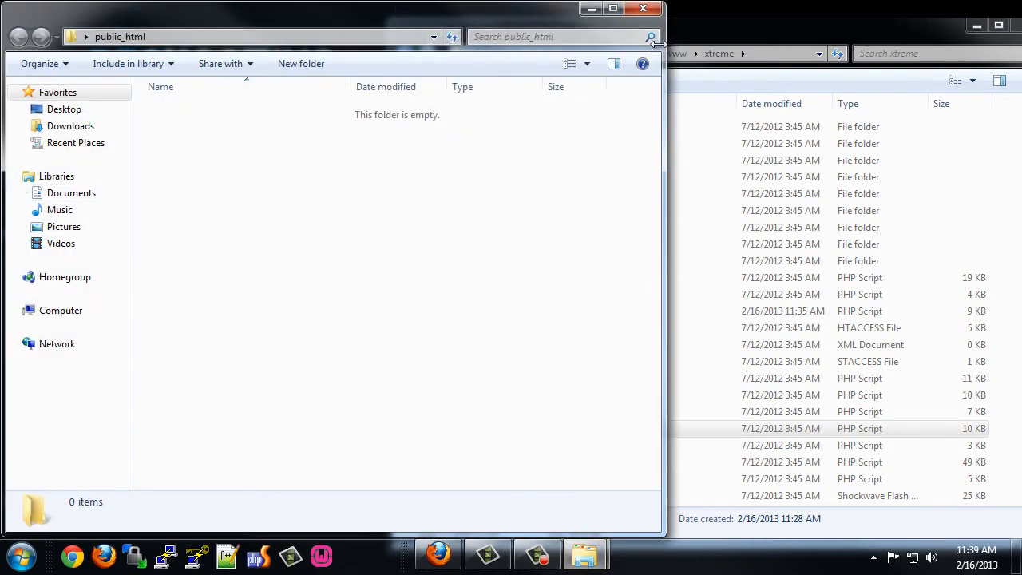
pyautogui.moveTo(656, 42); pyautogui.dragTo(374, 42)
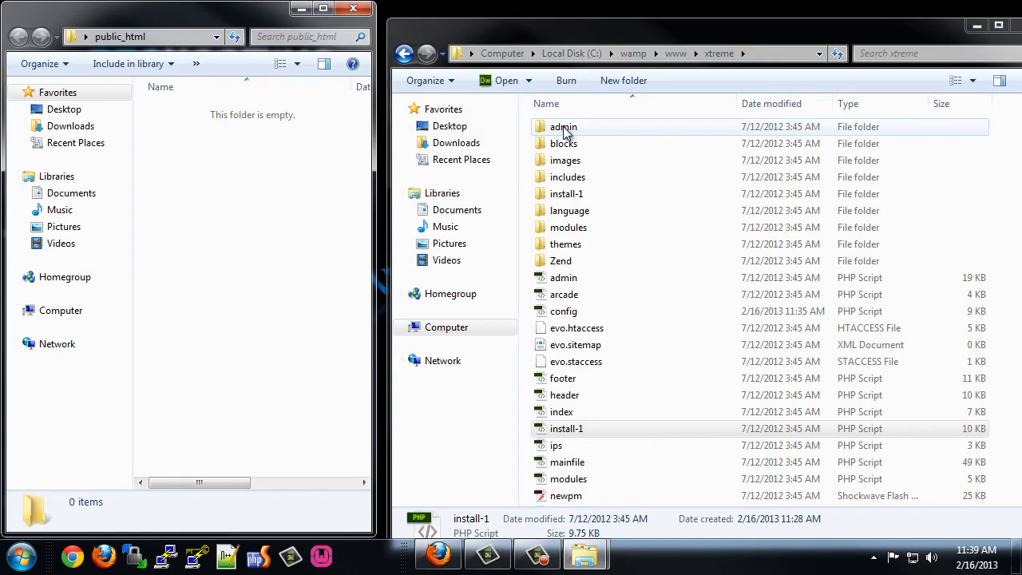
pyautogui.click(562, 127)
pyautogui.scroll(-3, 569, 240)
pyautogui.keyDown('shift'); pyautogui.click(563, 497); pyautogui.keyUp('shift')
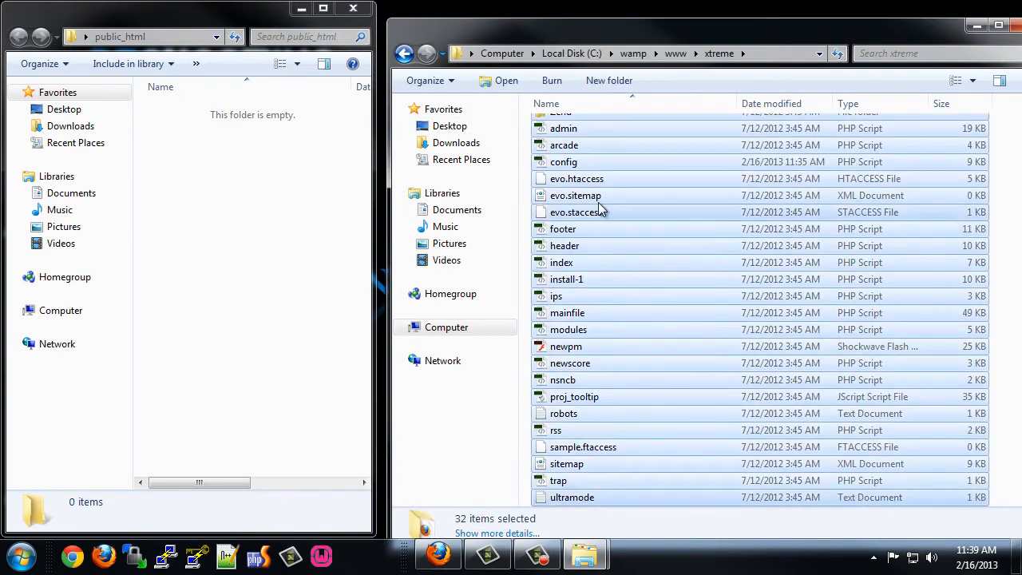
pyautogui.rightClick(595, 230)
pyautogui.click(653, 431)
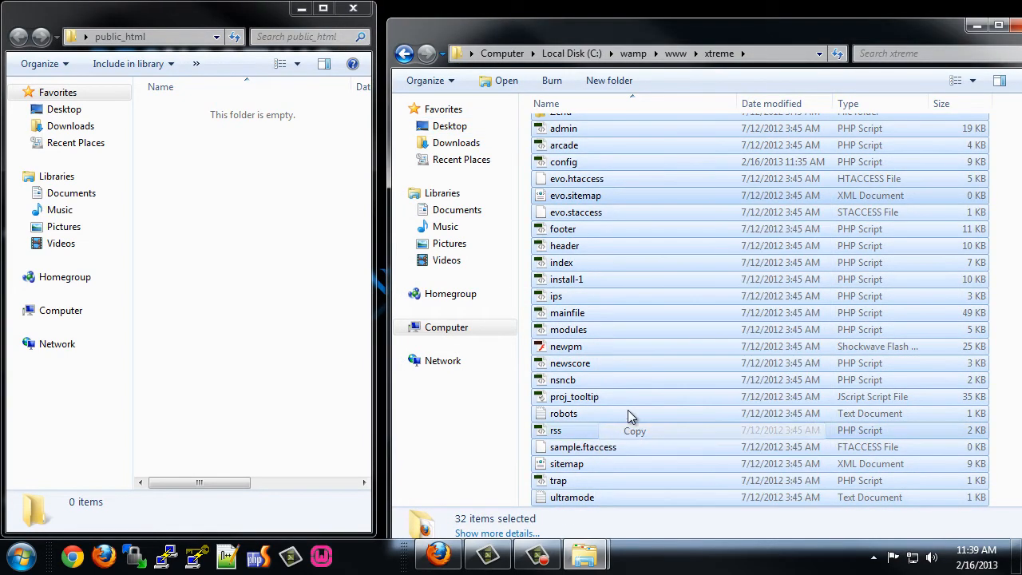
pyautogui.rightClick(229, 236)
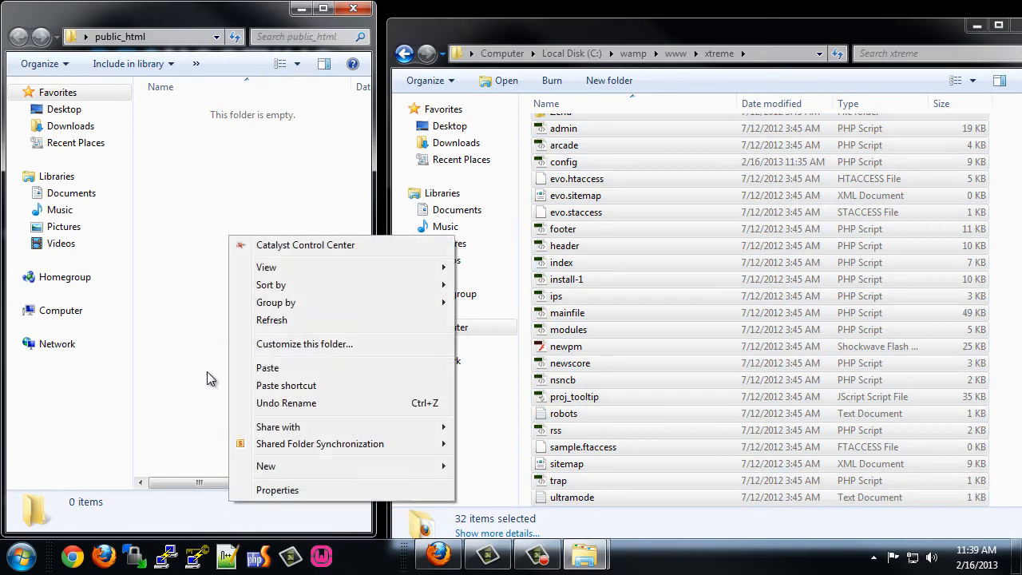
pyautogui.click(272, 369)
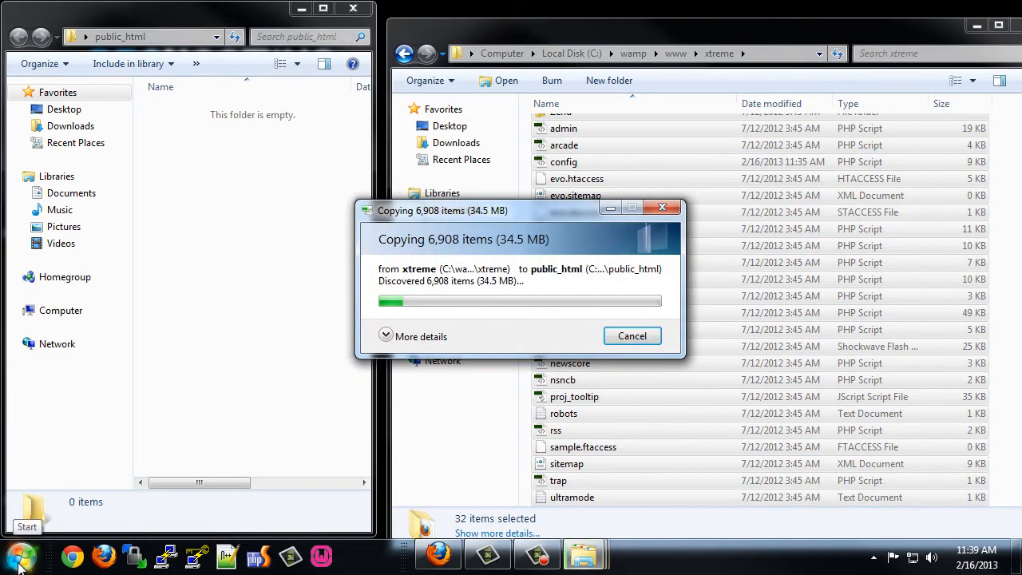
# - Copy xtreme(1).sql from the Downloads folder onto the desktop between the two folder windows
pyautogui.click(20, 564)
pyautogui.click(233, 237)
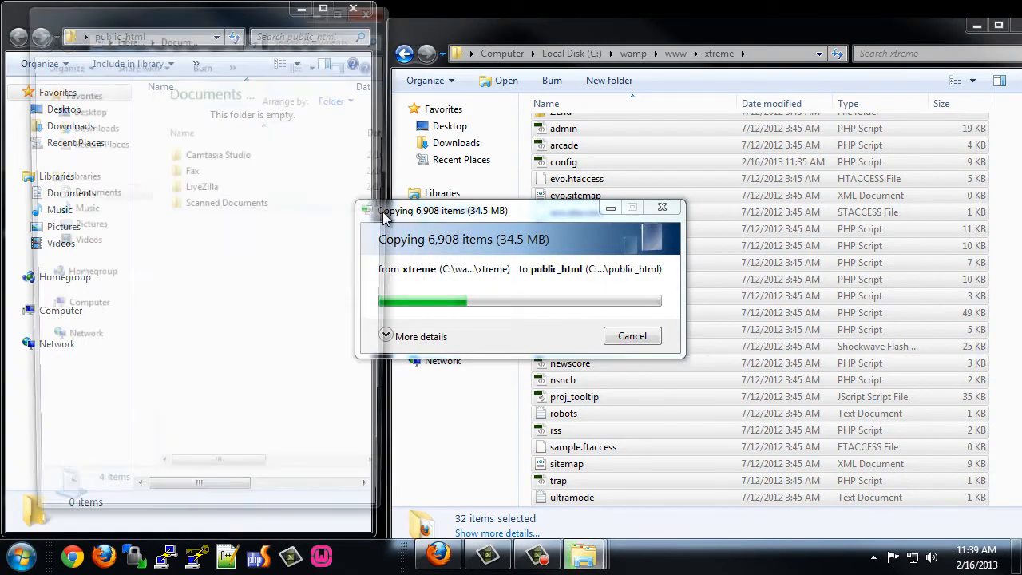
pyautogui.click(100, 125)
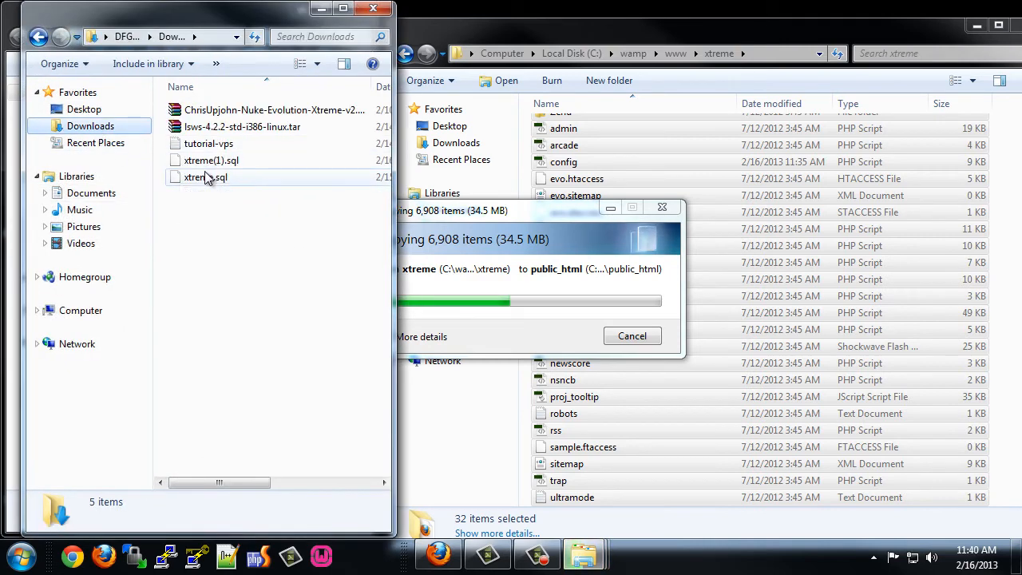
pyautogui.rightClick(206, 161)
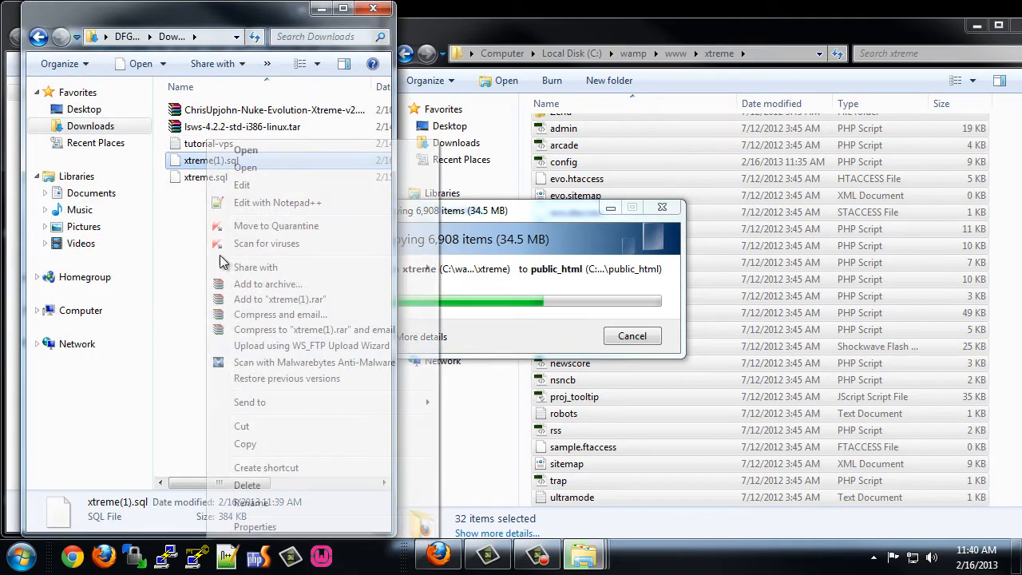
pyautogui.click(270, 443)
pyautogui.click(373, 9)
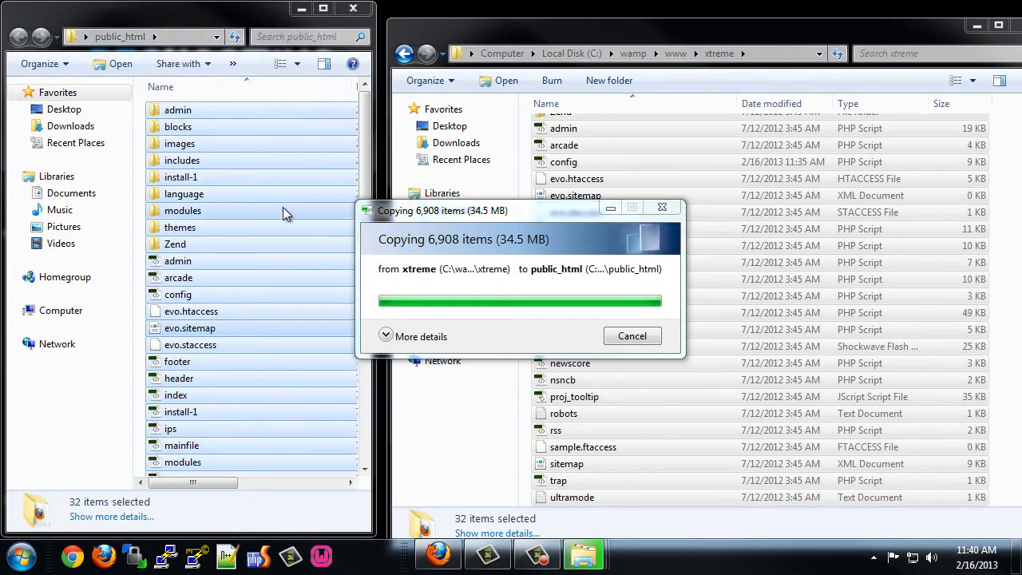
pyautogui.moveTo(432, 24); pyautogui.dragTo(583, 27)
pyautogui.rightClick(477, 99)
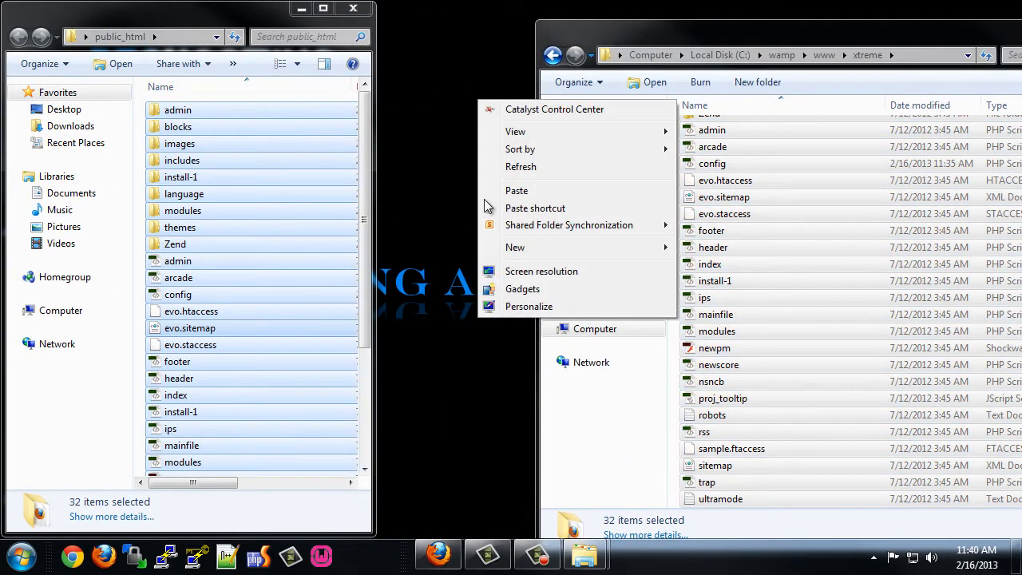
pyautogui.click(486, 192)
pyautogui.moveTo(507, 118); pyautogui.dragTo(449, 112)
# - Rename the copied SQL file on the desktop as xtreme.sql
pyautogui.click(456, 144)
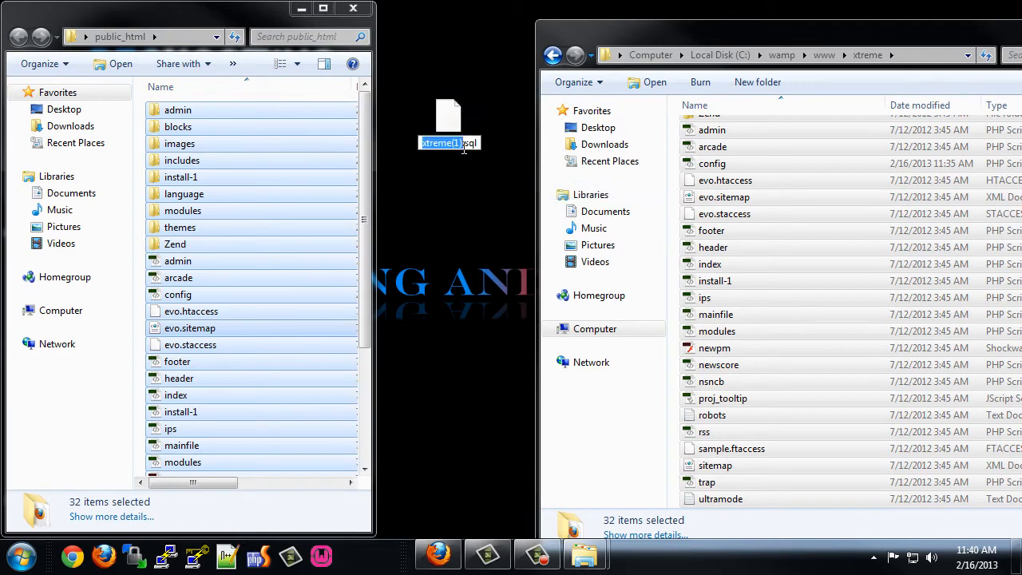
pyautogui.click(461, 145)
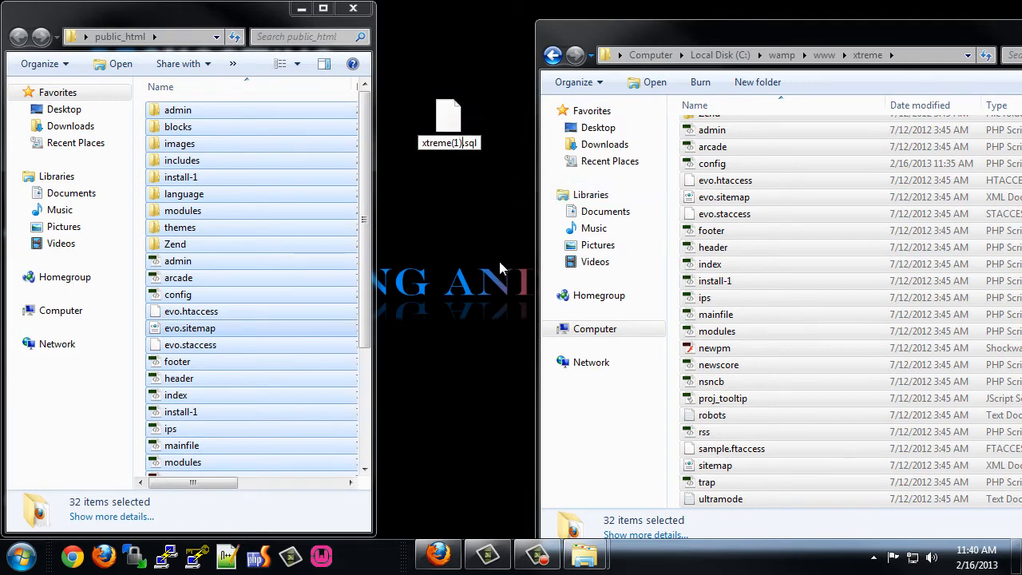
pyautogui.press('BackSpace')
pyautogui.press('BackSpace')
pyautogui.press('BackSpace')
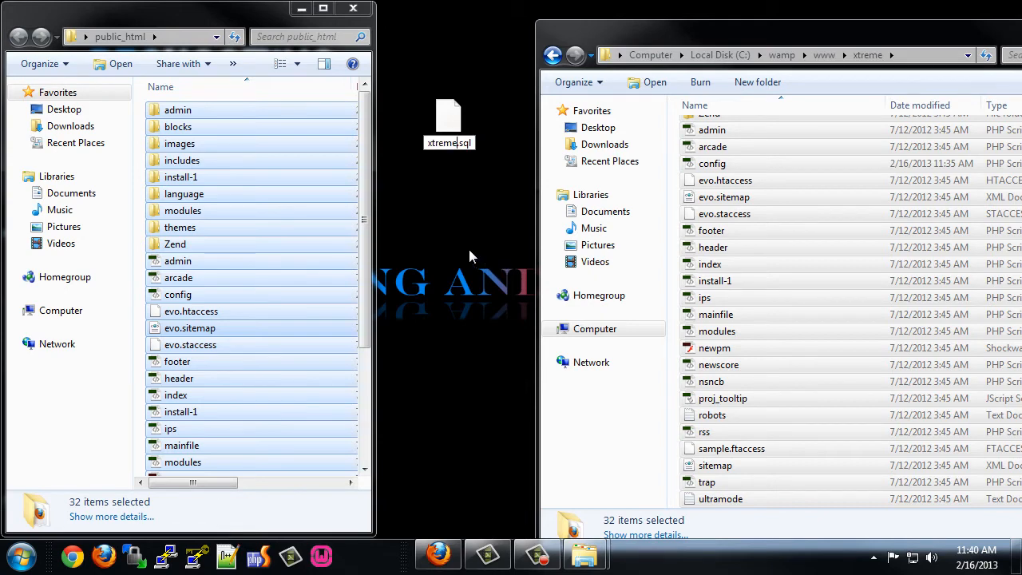
pyautogui.click(452, 202)
# - Select everything in the public_html folder and compress it into a ZIP archive named public_html.zip
pyautogui.click(264, 110)
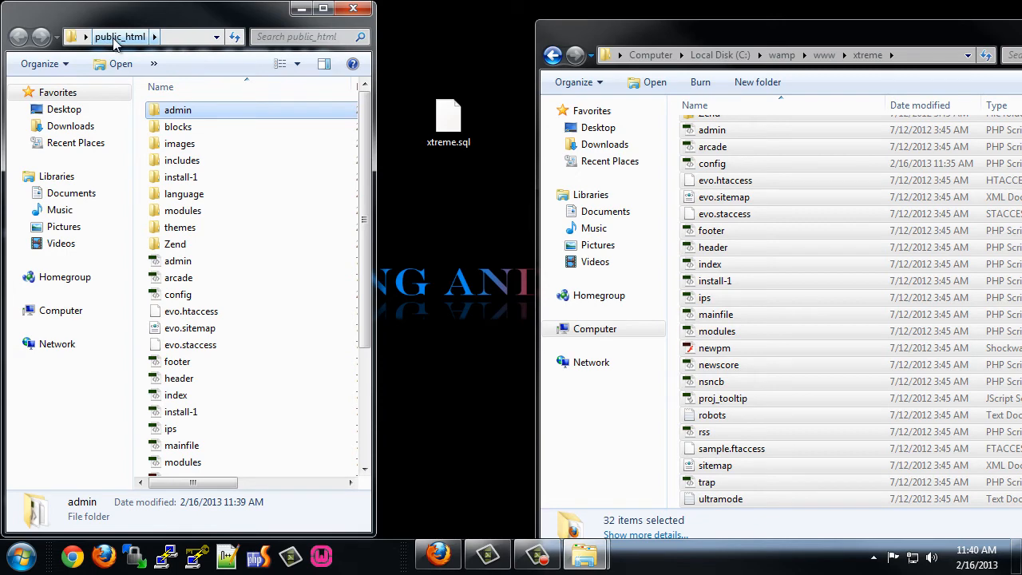
pyautogui.scroll(-3, 200, 164)
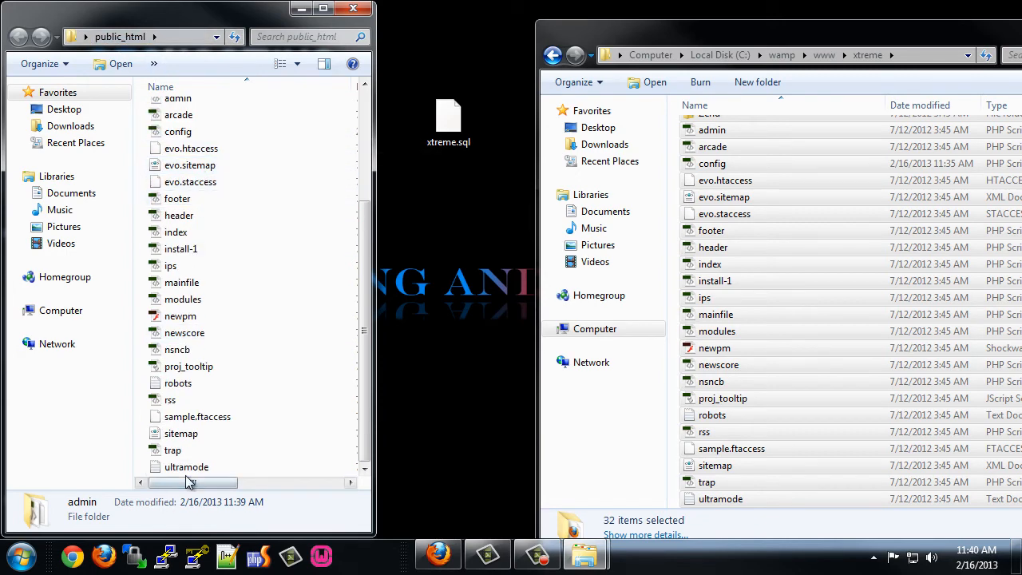
pyautogui.click(186, 467)
pyautogui.scroll(3, 199, 390)
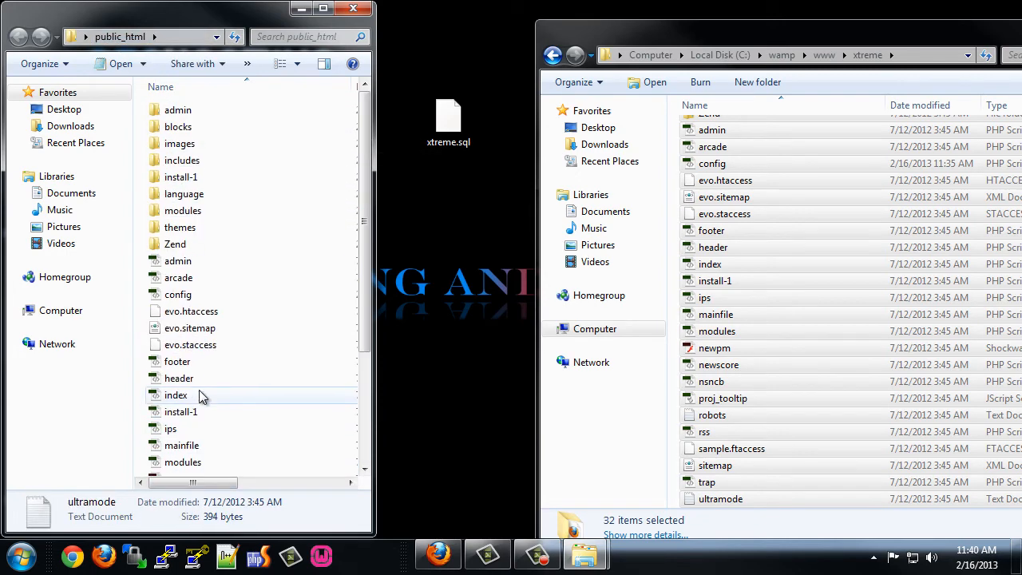
pyautogui.keyDown('shift'); pyautogui.click(179, 110); pyautogui.keyUp('shift')
pyautogui.rightClick(179, 110)
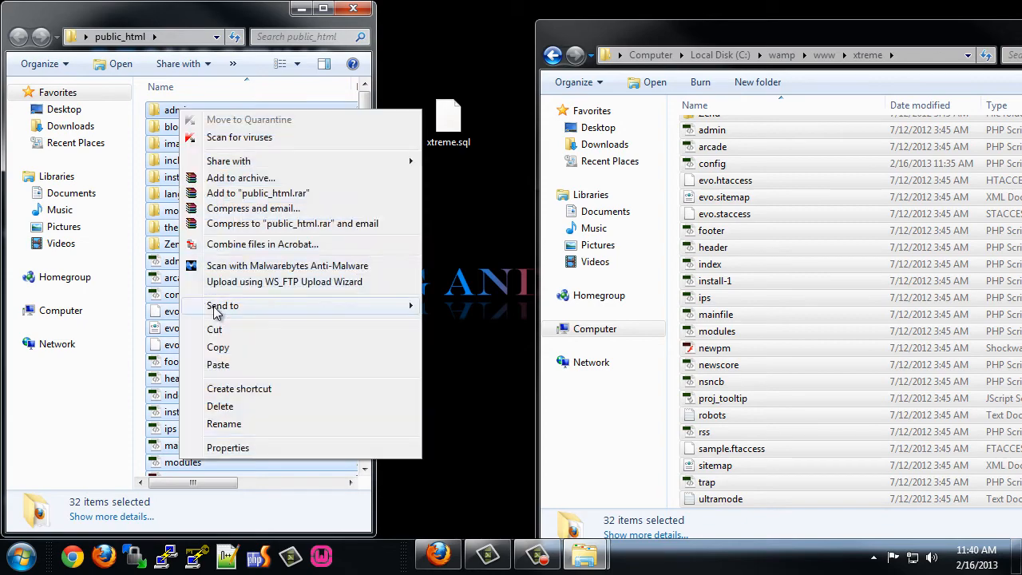
pyautogui.click(246, 178)
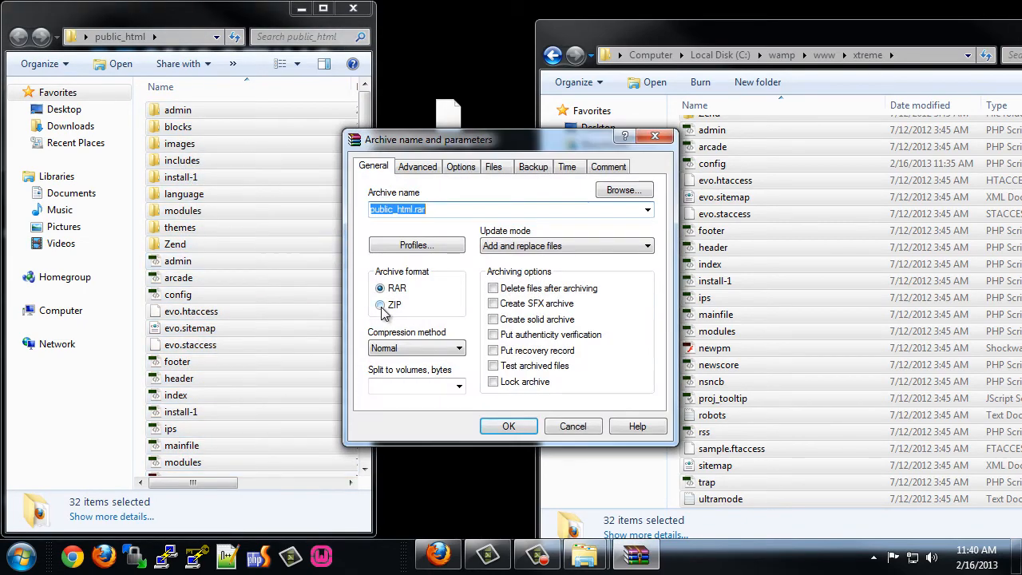
pyautogui.click(381, 306)
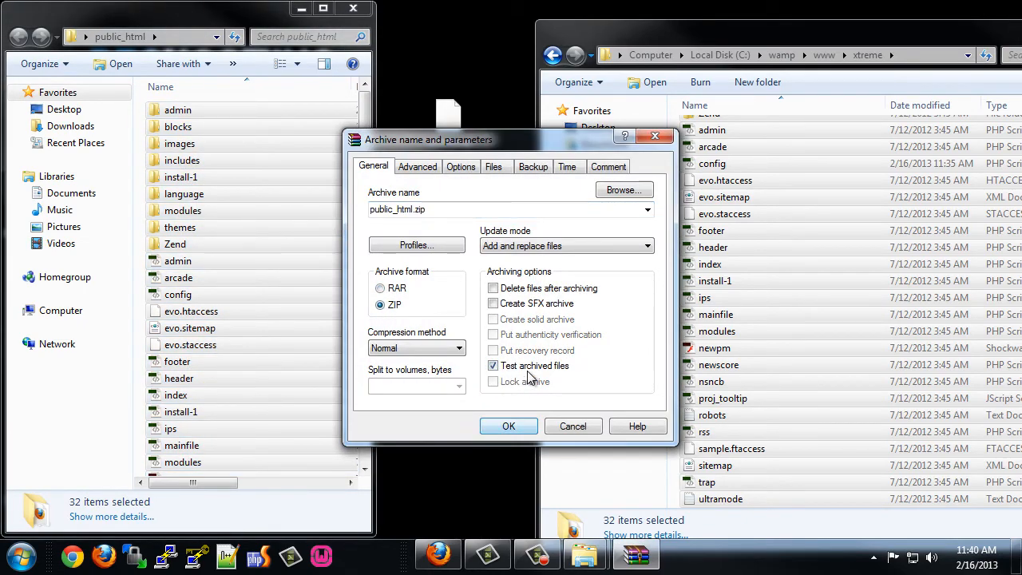
pyautogui.click(501, 427)
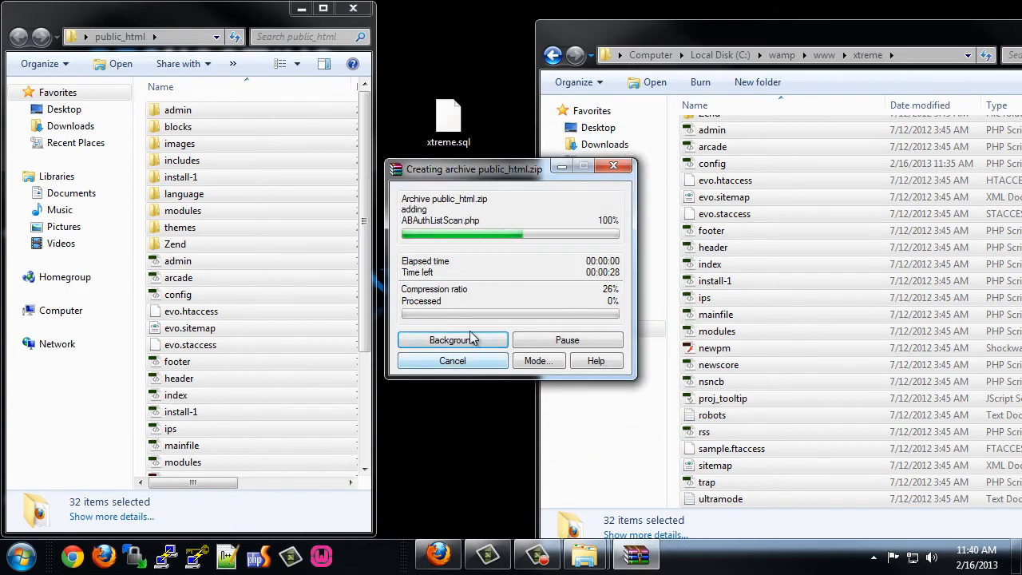
# - Open xtreme.sql in Notepad++ and delete all header lines above the first CREATE TABLE statement for nuke_authors
pyautogui.rightClick(457, 116)
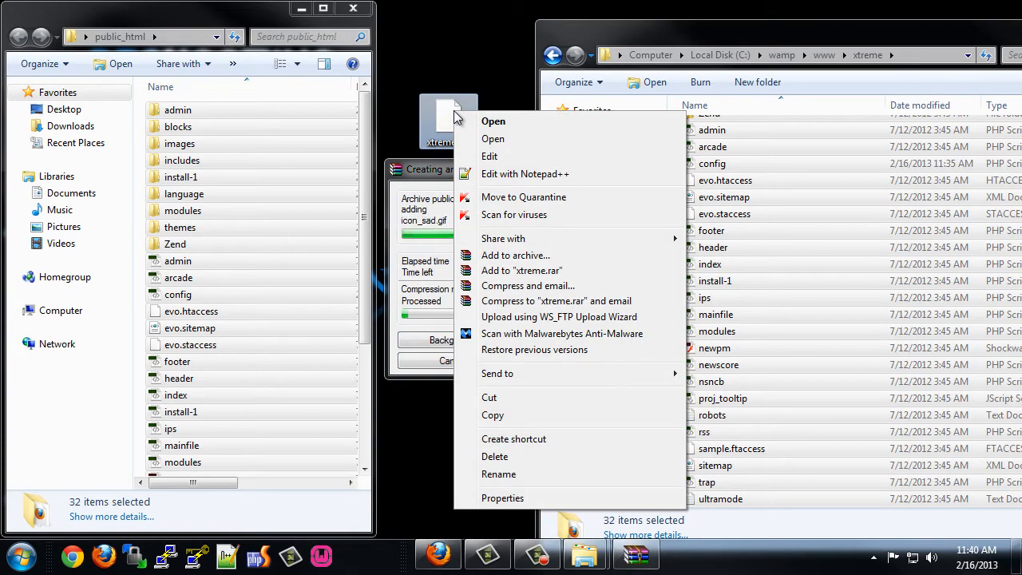
pyautogui.click(527, 175)
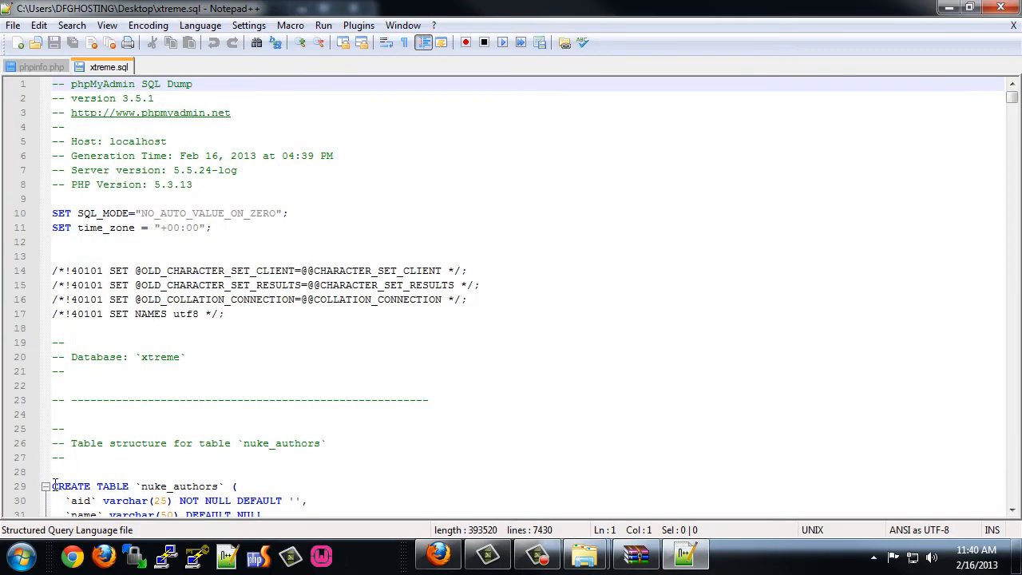
pyautogui.moveTo(53, 486); pyautogui.dragTo(45, 88)
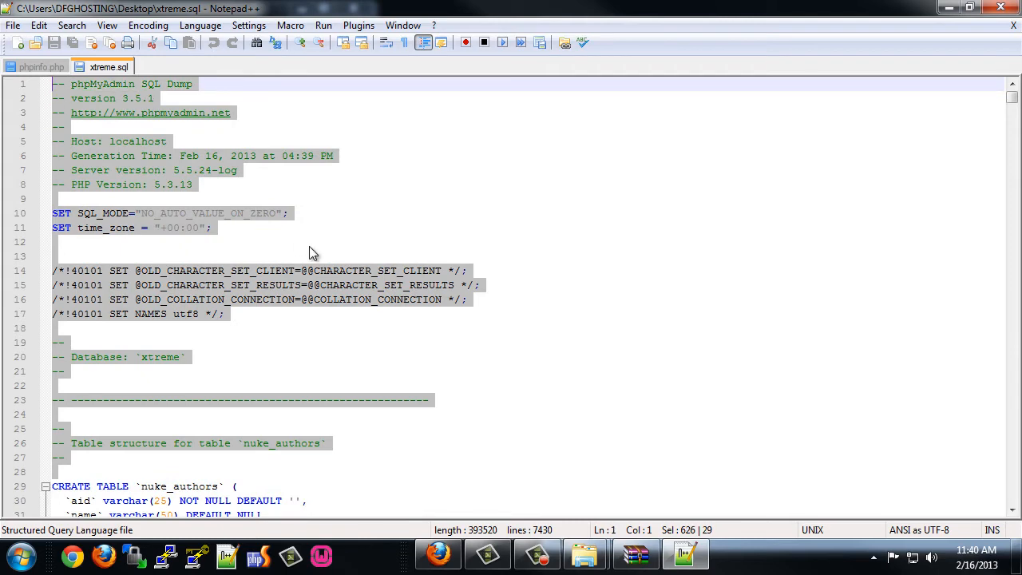
pyautogui.press('Delete')
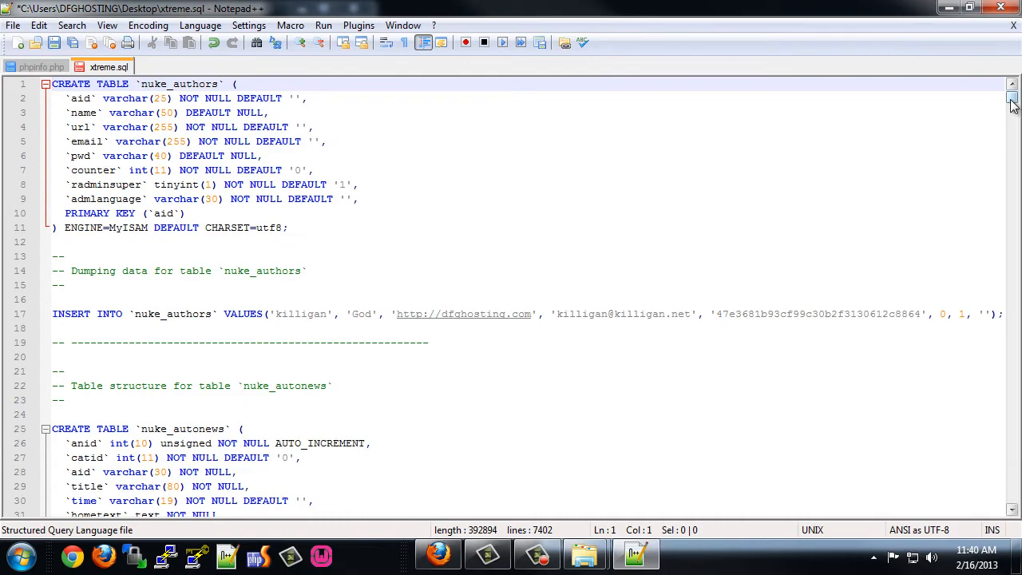
# - Delete the nuke_whoiswhere INSERT statements and the closing character set and collation lines at the end of xtreme.sql
pyautogui.moveTo(1012, 105); pyautogui.dragTo(1012, 483)
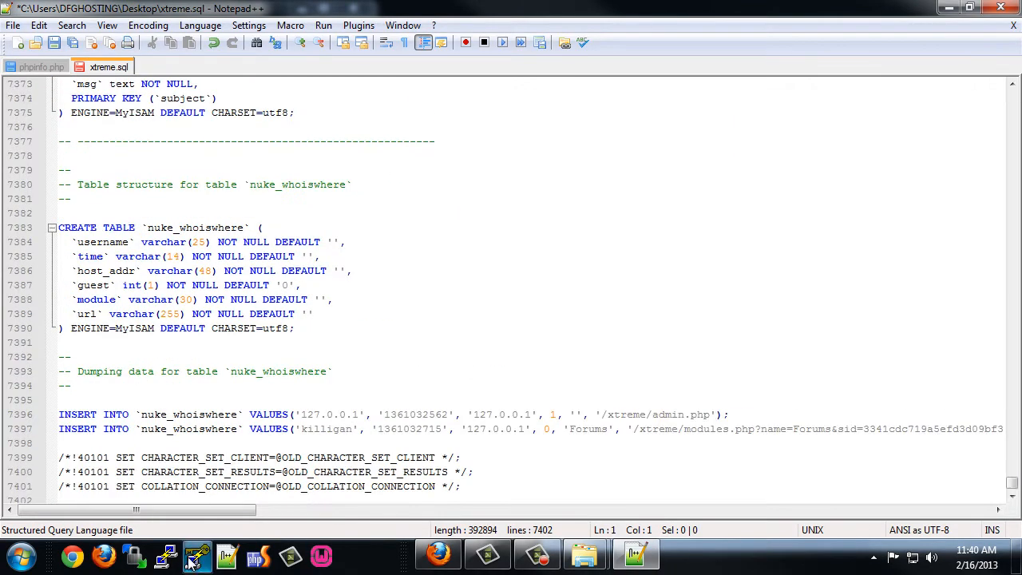
pyautogui.moveTo(467, 488); pyautogui.dragTo(45, 412)
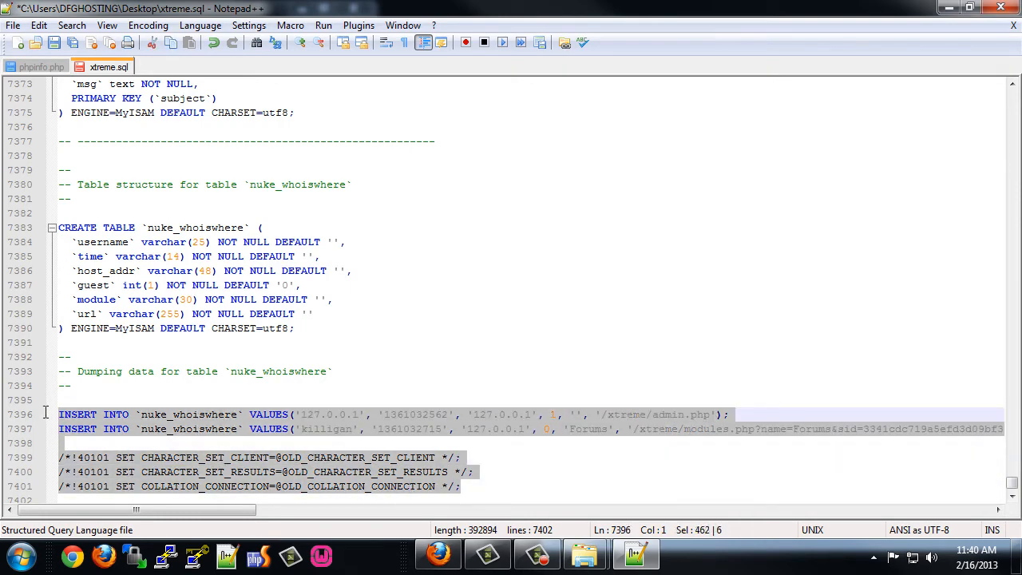
pyautogui.press('BackSpace')
pyautogui.press('BackSpace')
pyautogui.press('BackSpace')
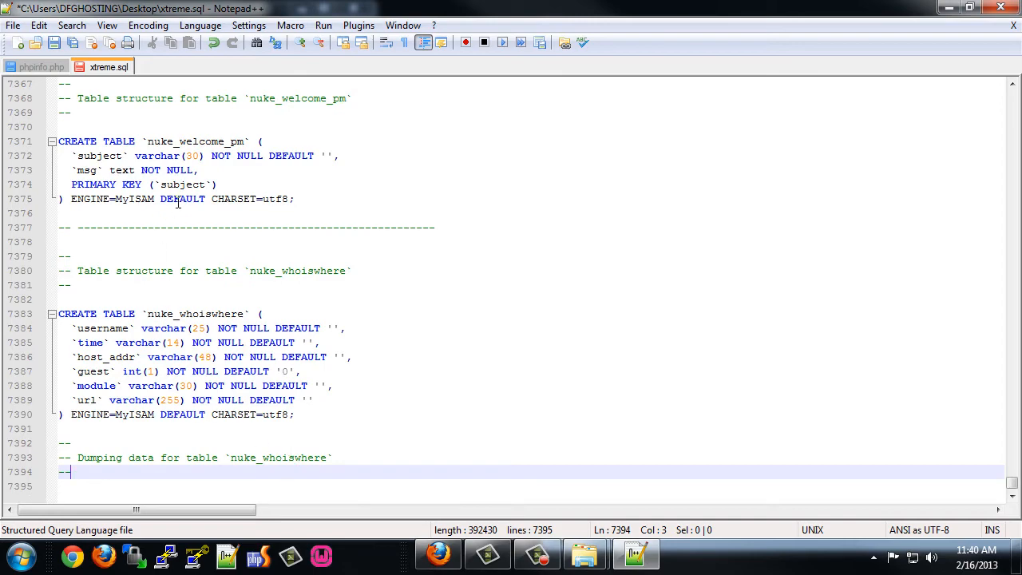
# - Minimize Notepad++ and locate the public_html ZIP archive among the files in the public_html folder
pyautogui.click(949, 7)
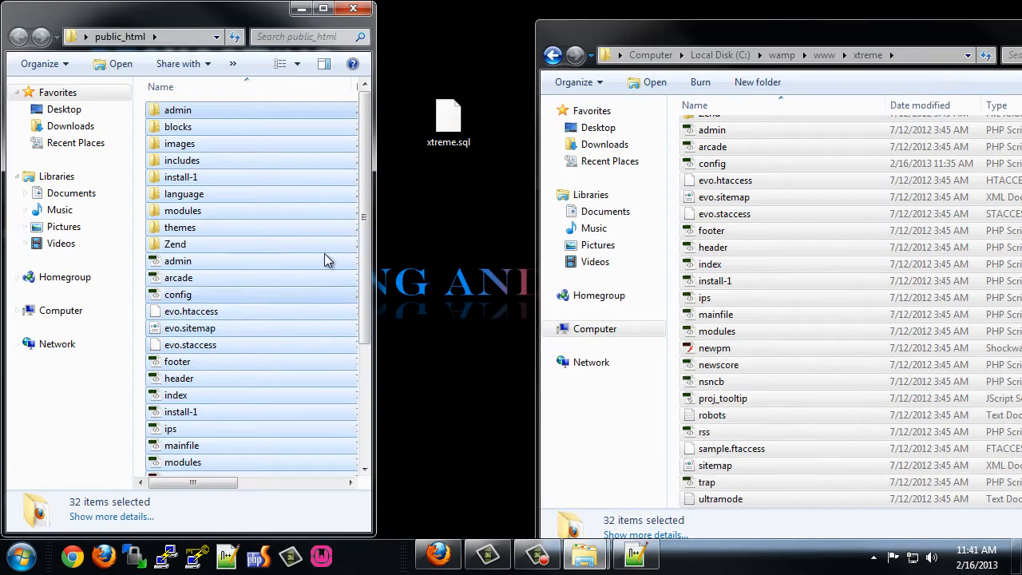
pyautogui.click(448, 124)
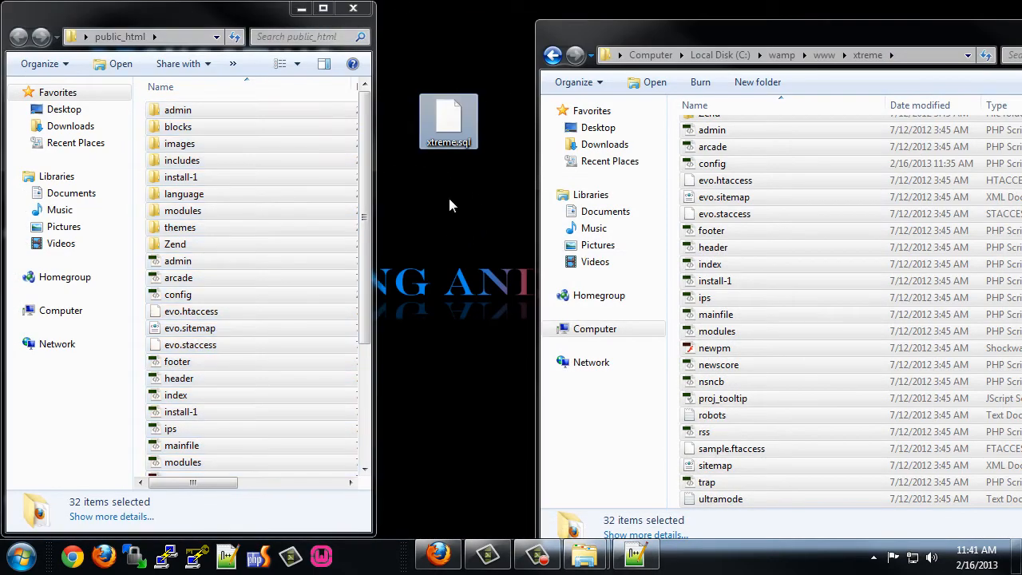
pyautogui.click(451, 200)
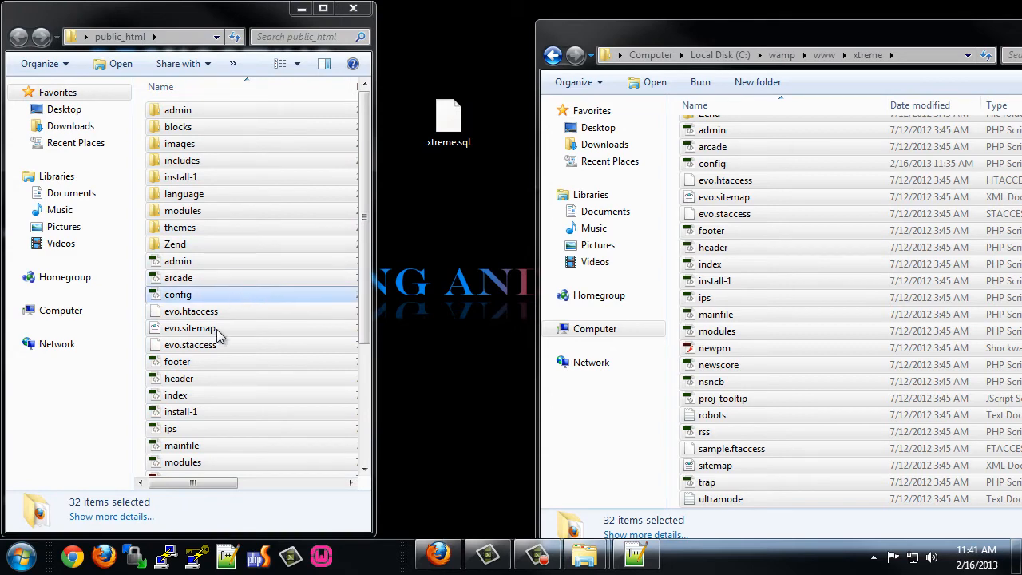
pyautogui.click(191, 363)
pyautogui.scroll(-4, 196, 364)
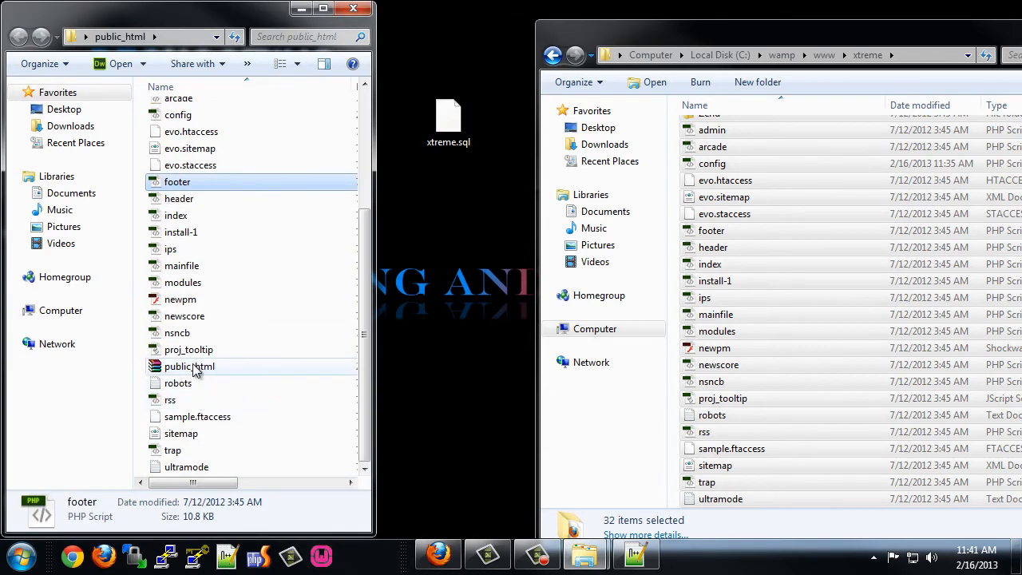
pyautogui.click(192, 366)
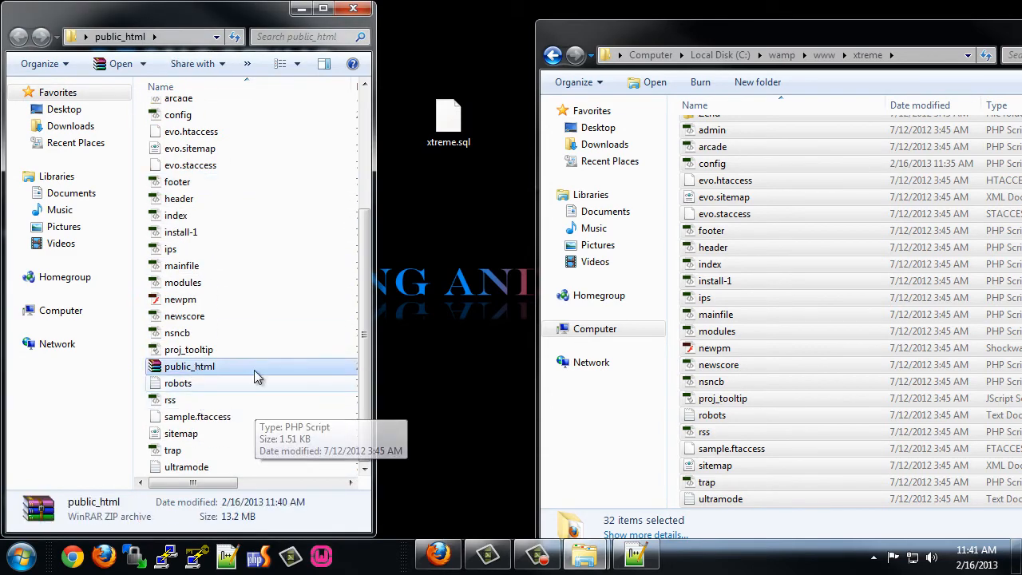
# - Switch to Firefox and close the phpMyAdmin and My Site Forums pages, leaving cPanel open
pyautogui.click(437, 556)
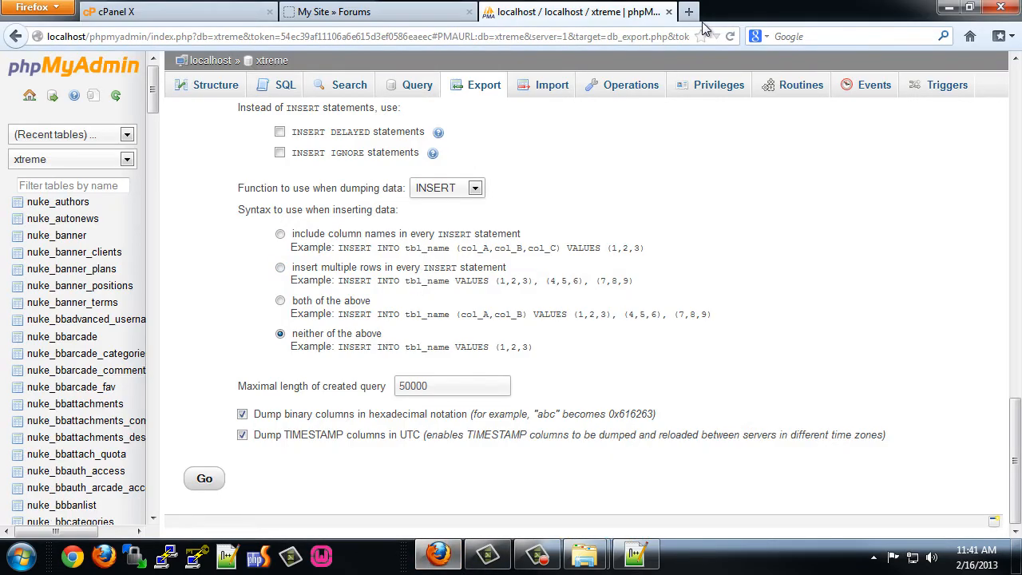
pyautogui.click(669, 13)
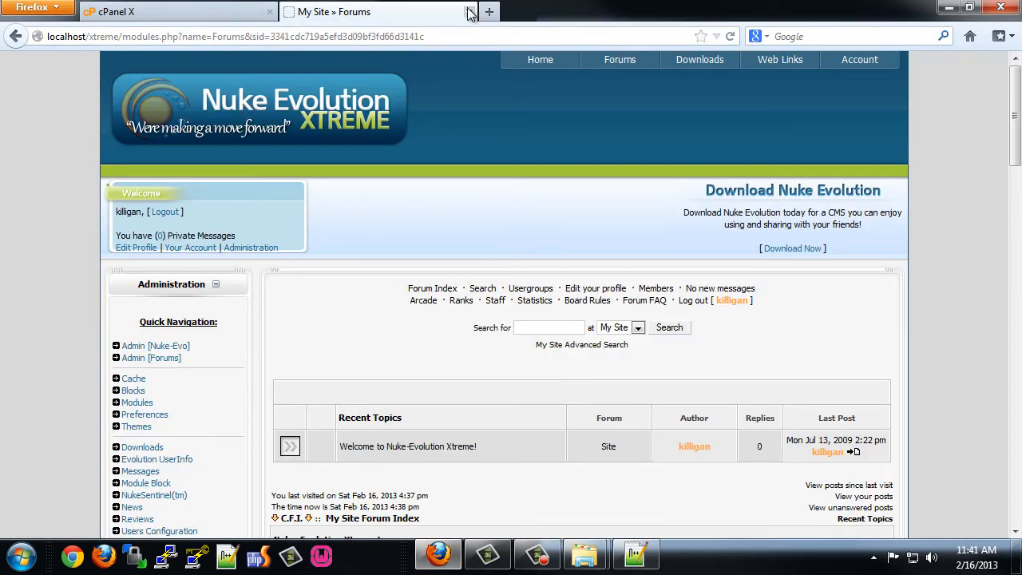
pyautogui.click(469, 12)
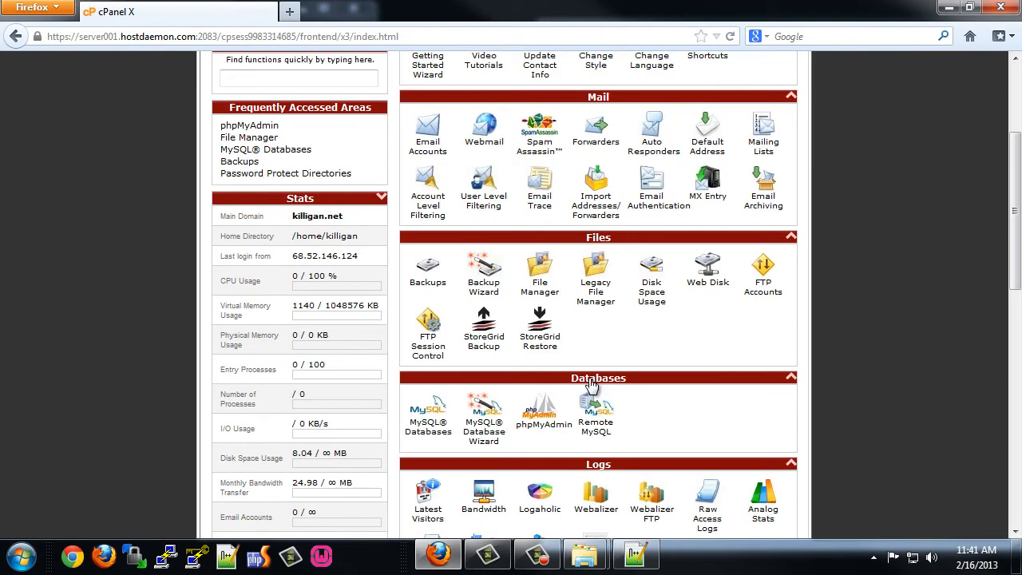
# - Open cPanel's File Manager at the web root and delete phpinfo.php from public_html
pyautogui.click(551, 292)
pyautogui.click(495, 399)
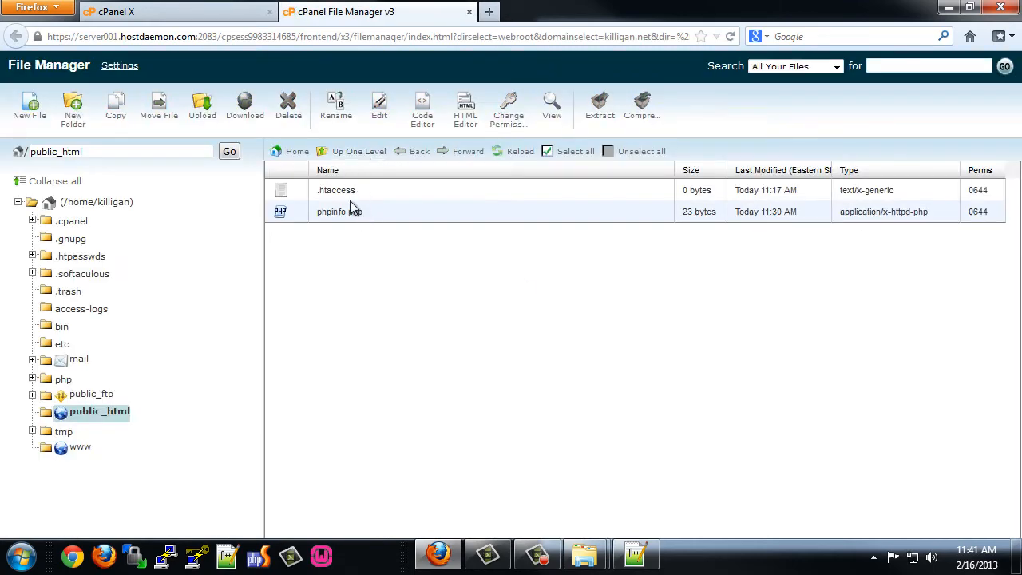
pyautogui.click(281, 214)
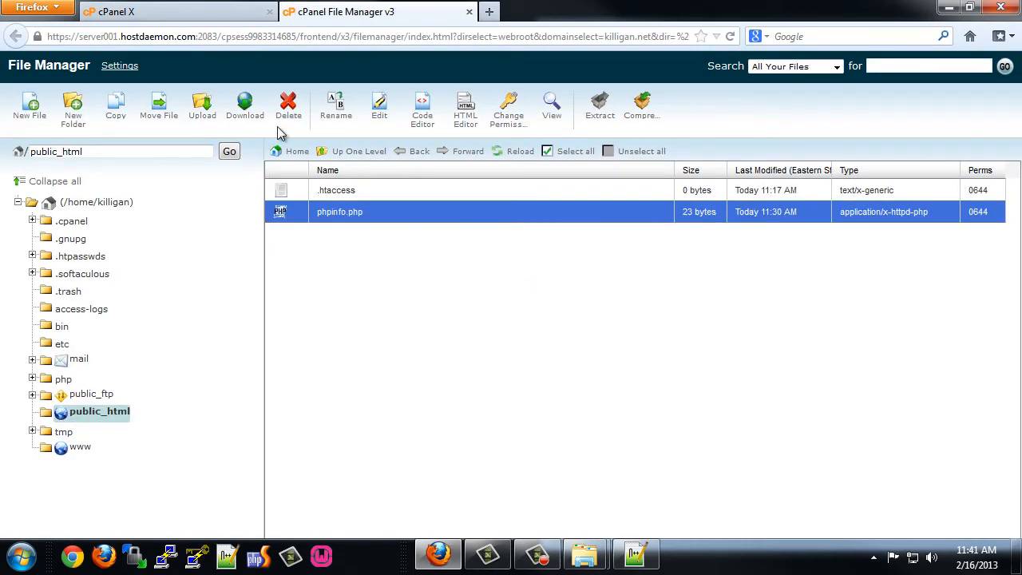
pyautogui.click(288, 110)
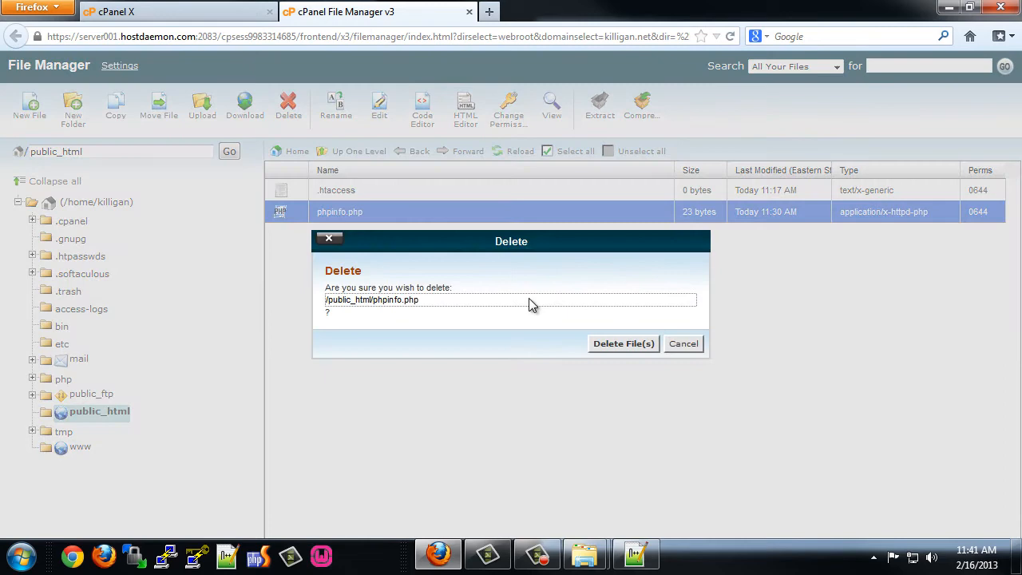
pyautogui.click(598, 343)
# - Go up from public_html to the account's home directory and open the file upload page for it
pyautogui.click(354, 153)
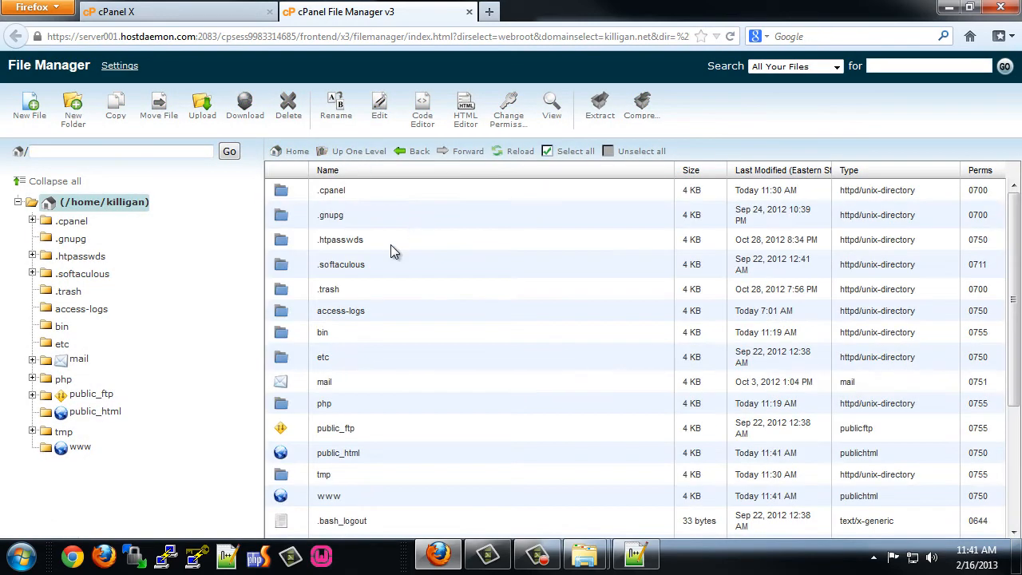
pyautogui.scroll(-5, 403, 304)
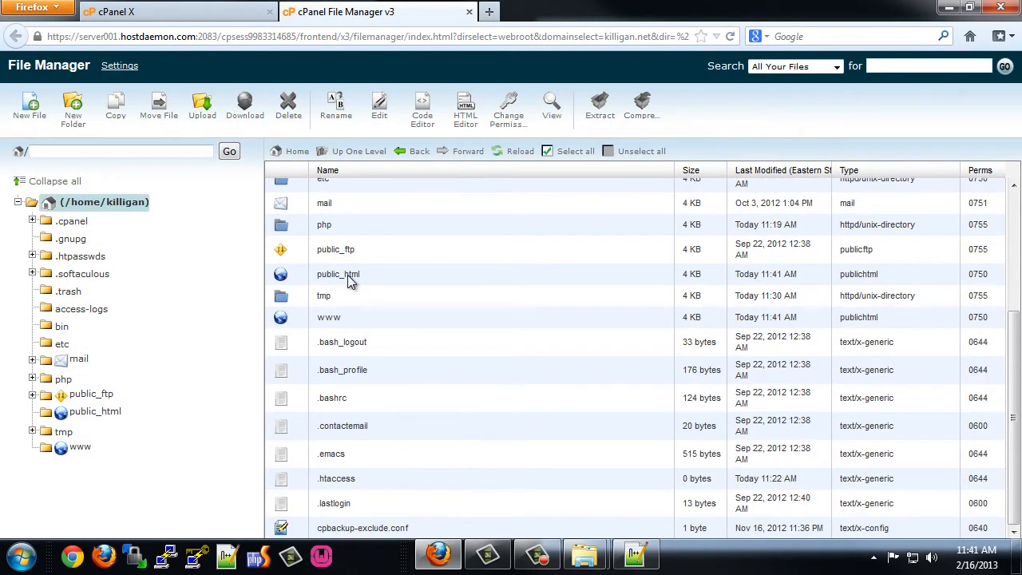
pyautogui.click(203, 107)
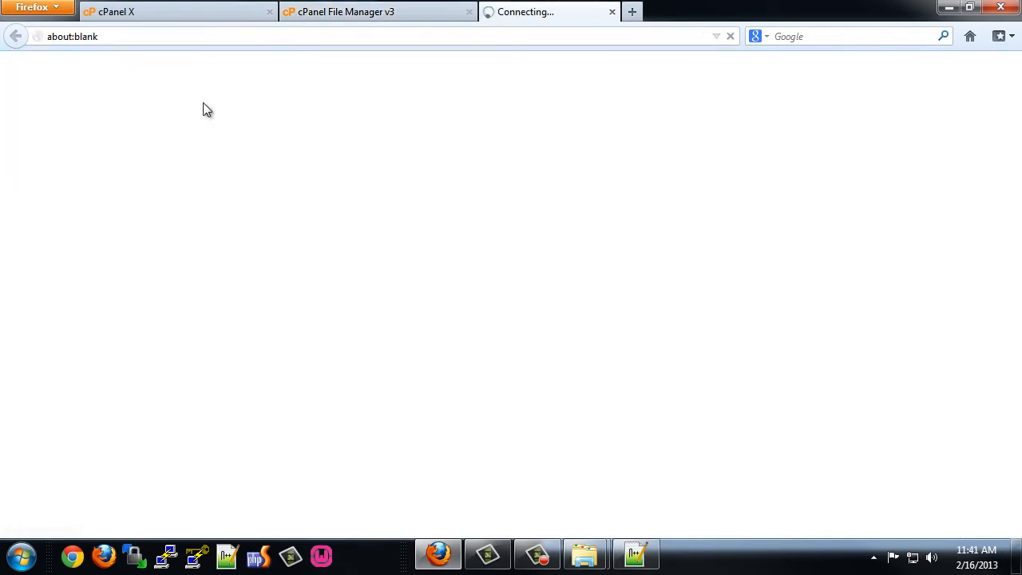
# - Upload the public_html ZIP archive from the public_html folder on the Desktop to the home directory
pyautogui.click(336, 149)
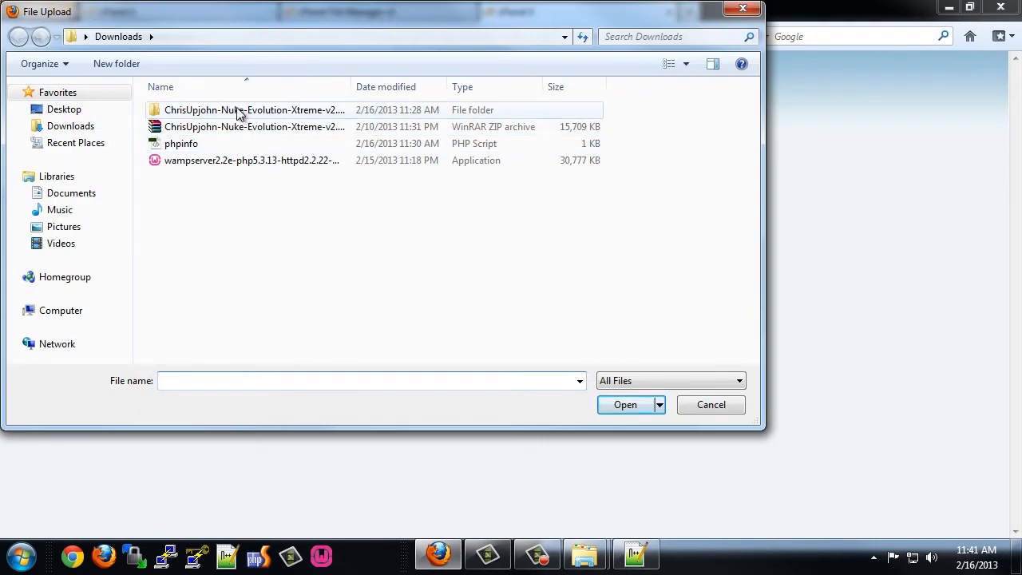
pyautogui.click(68, 110)
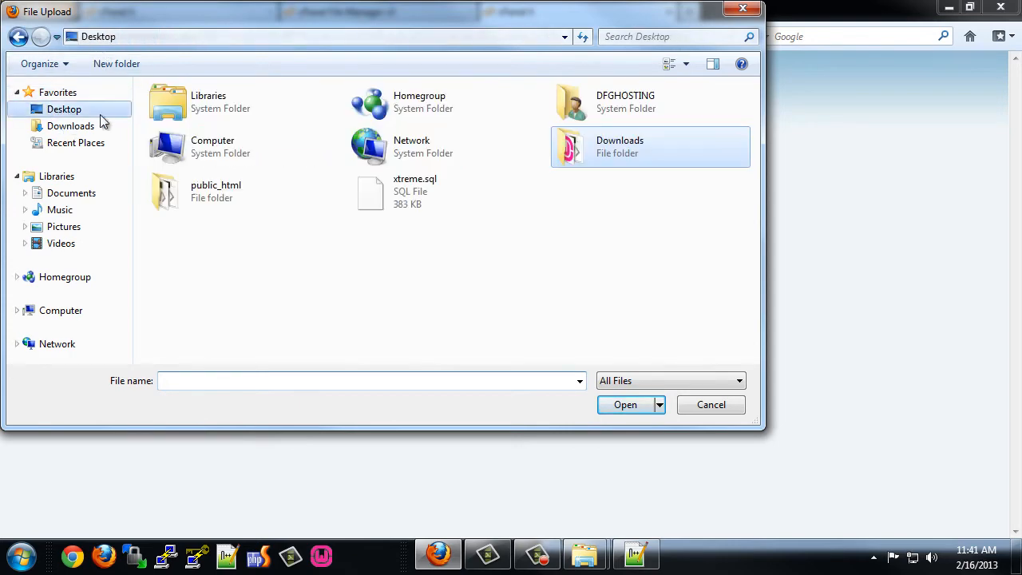
pyautogui.doubleClick(196, 188)
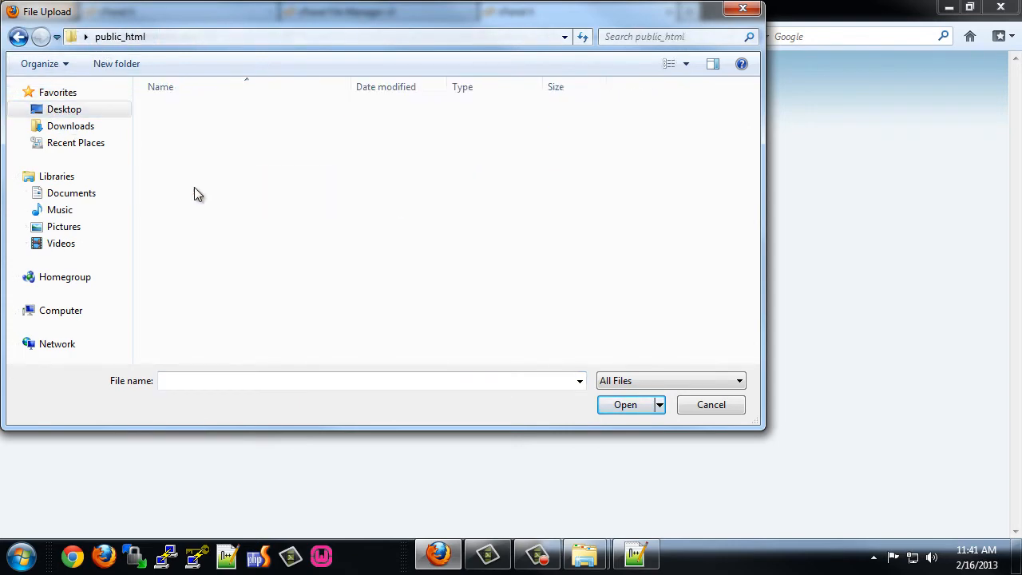
pyautogui.scroll(-4, 204, 271)
pyautogui.click(191, 308)
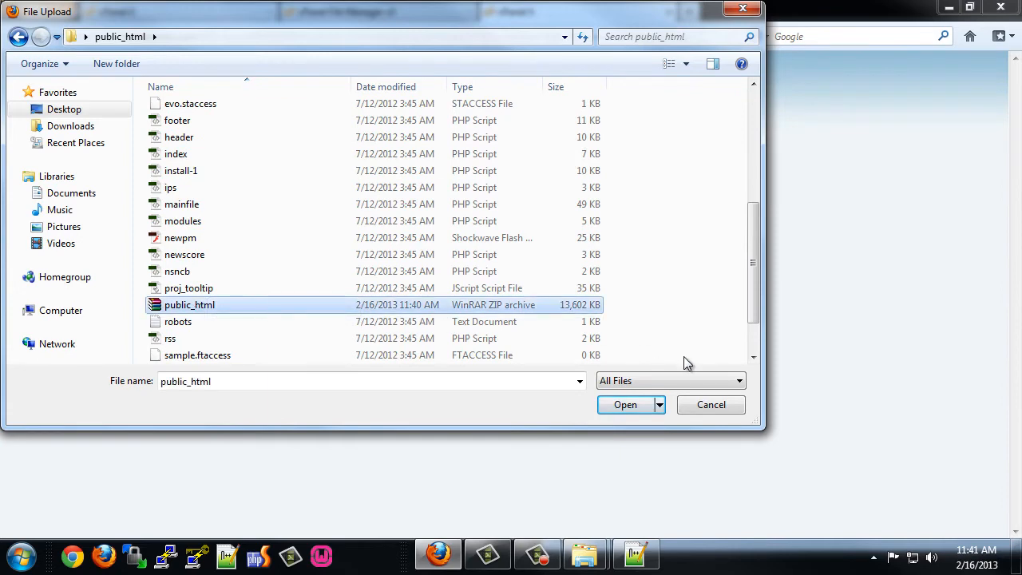
pyautogui.click(623, 404)
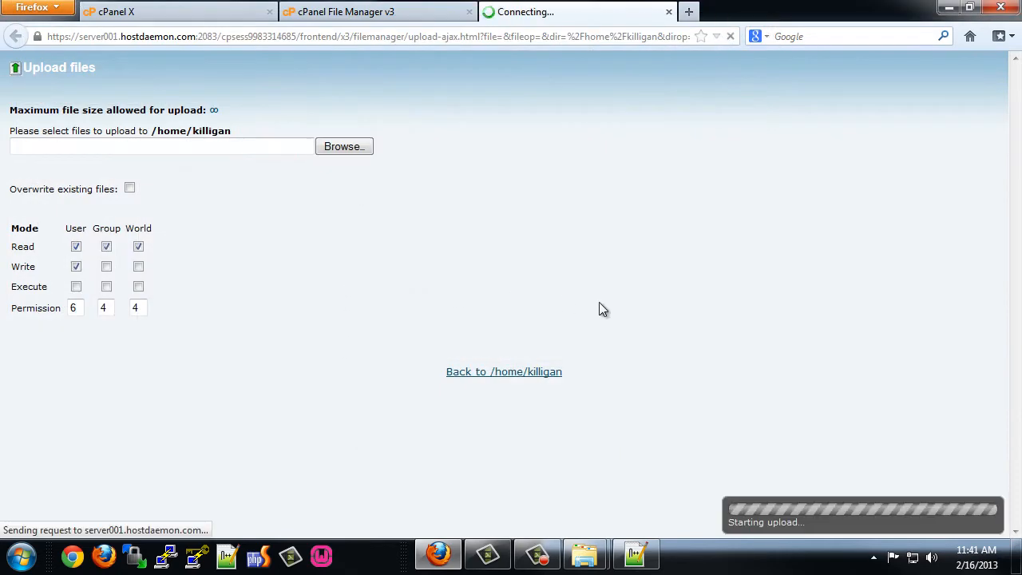
# - Return to the cPanel home page and open its MySQL Databases page
pyautogui.click(204, 11)
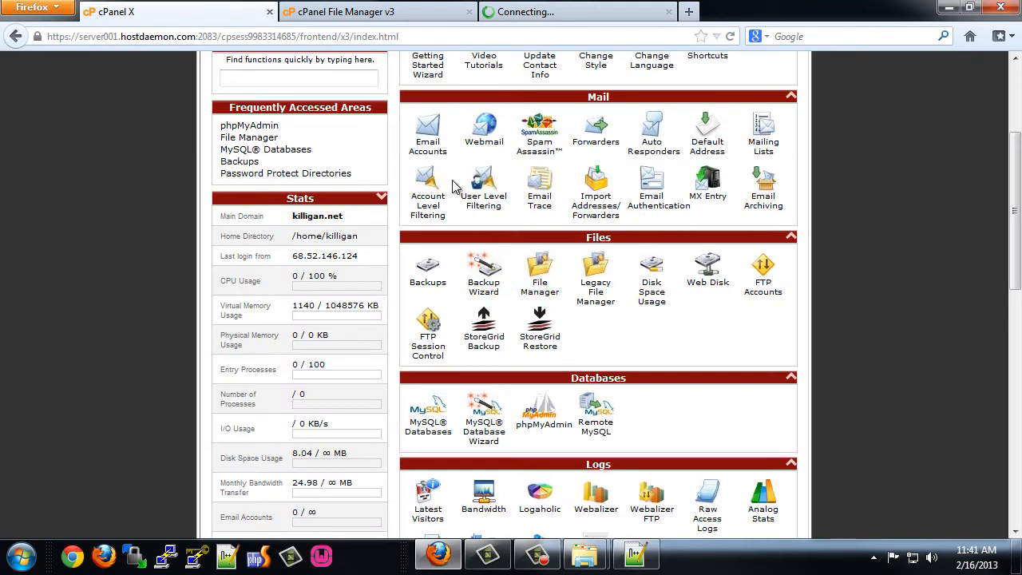
pyautogui.click(431, 436)
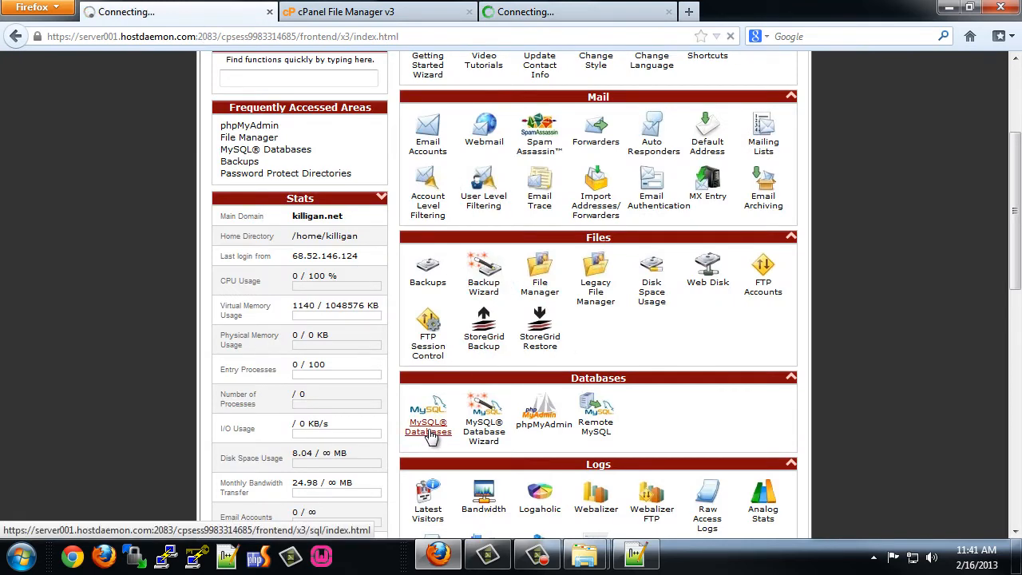
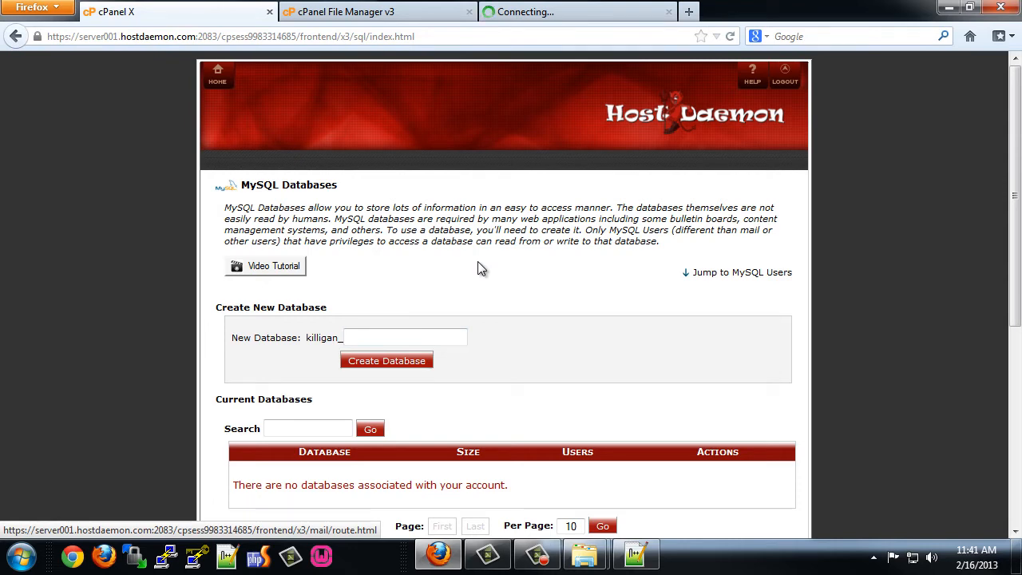
# - Create a new MySQL database named testing under the account prefix and return to the MySQL Databases page
pyautogui.write('testing')
pyautogui.press('Tab')
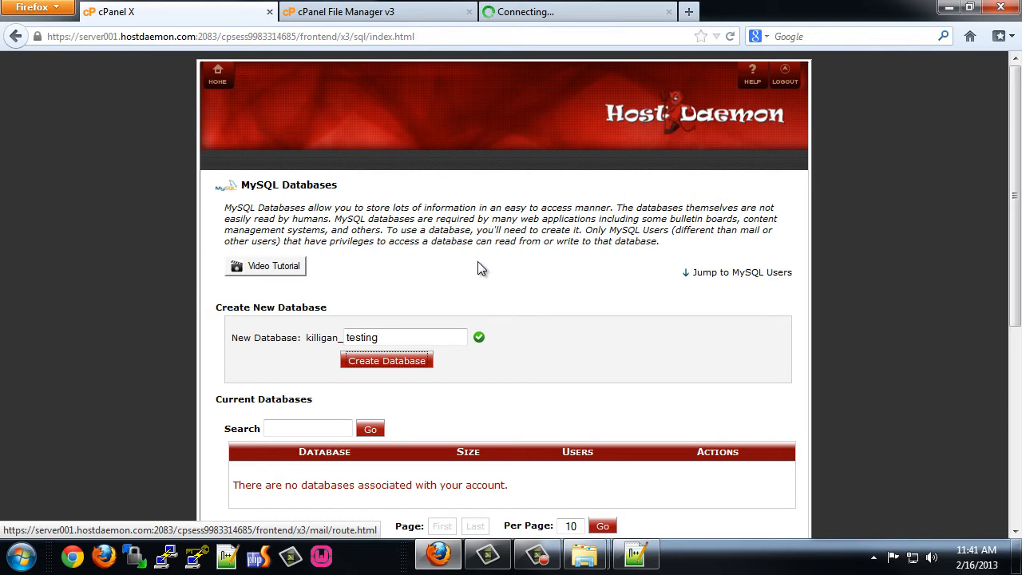
pyautogui.press('Return')
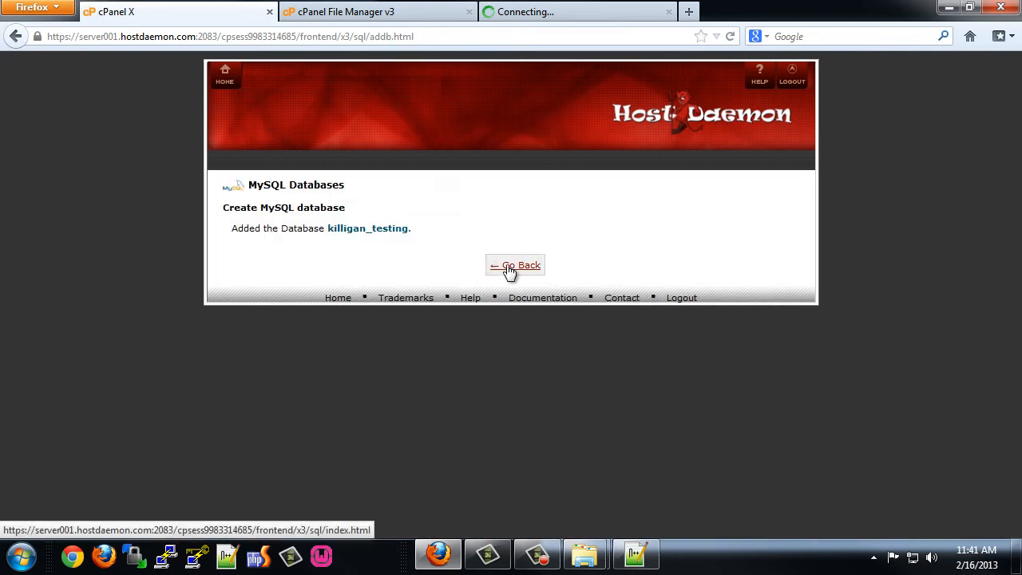
pyautogui.click(509, 269)
# - Create a MySQL user named testing with a generated password, and decline to have the browser remember the password
pyautogui.scroll(-5, 377, 295)
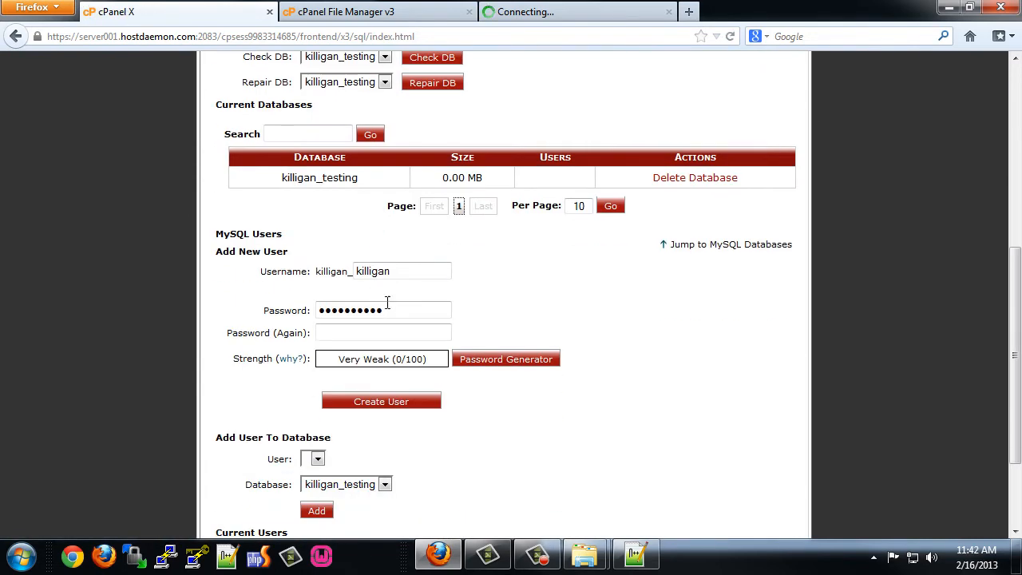
pyautogui.moveTo(399, 270); pyautogui.dragTo(343, 272)
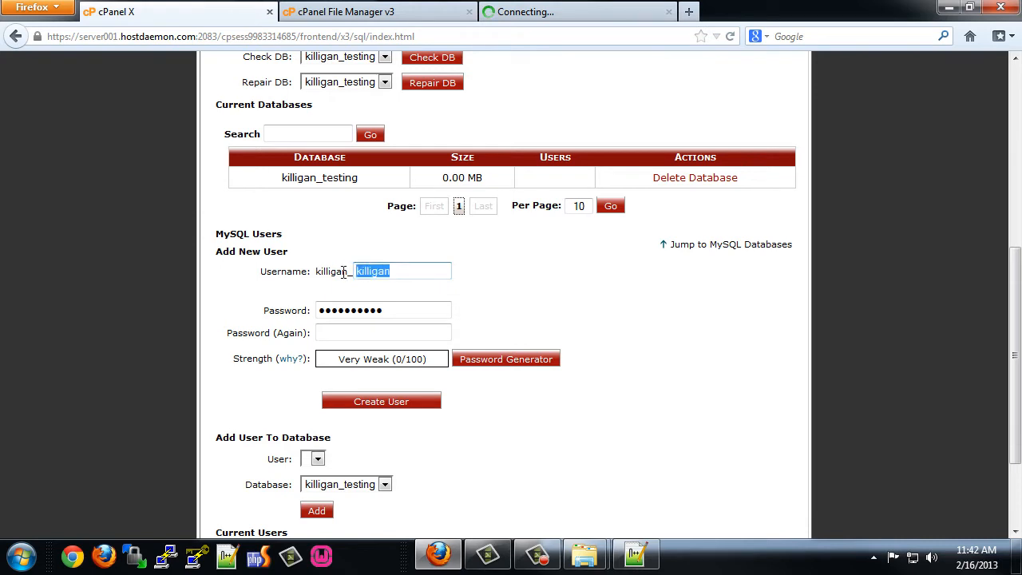
pyautogui.write('testing')
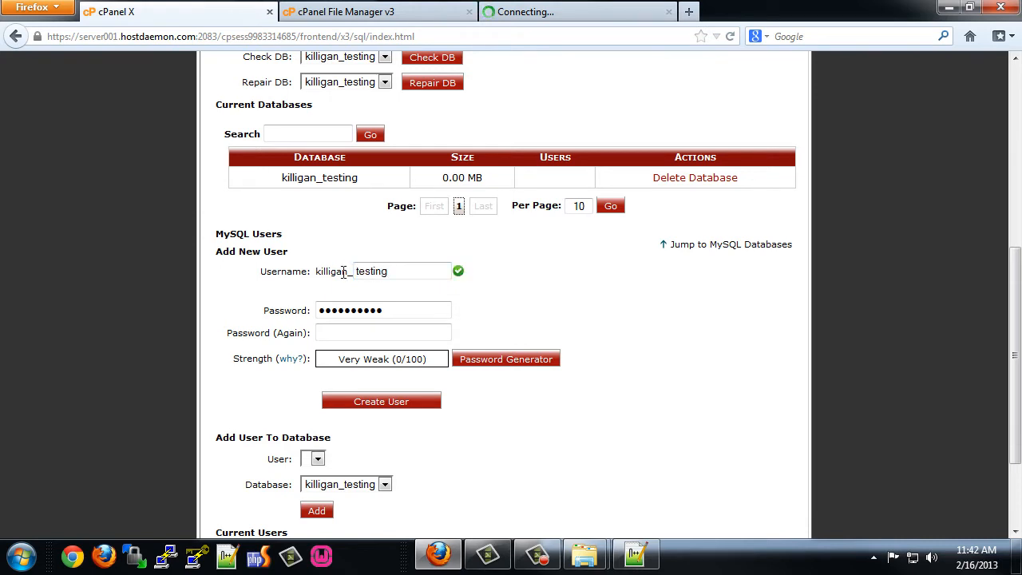
pyautogui.press('Tab')
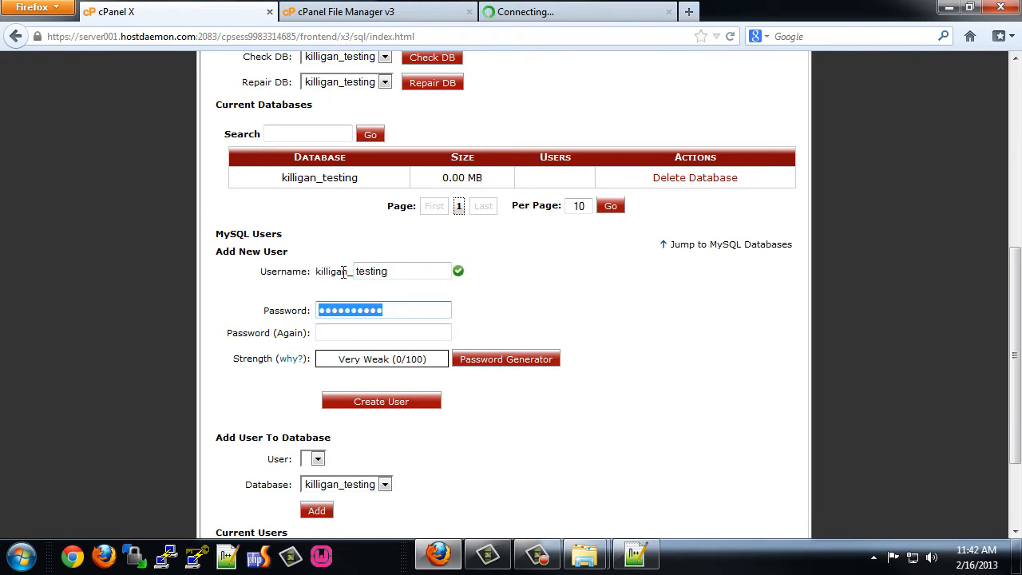
pyautogui.click(490, 360)
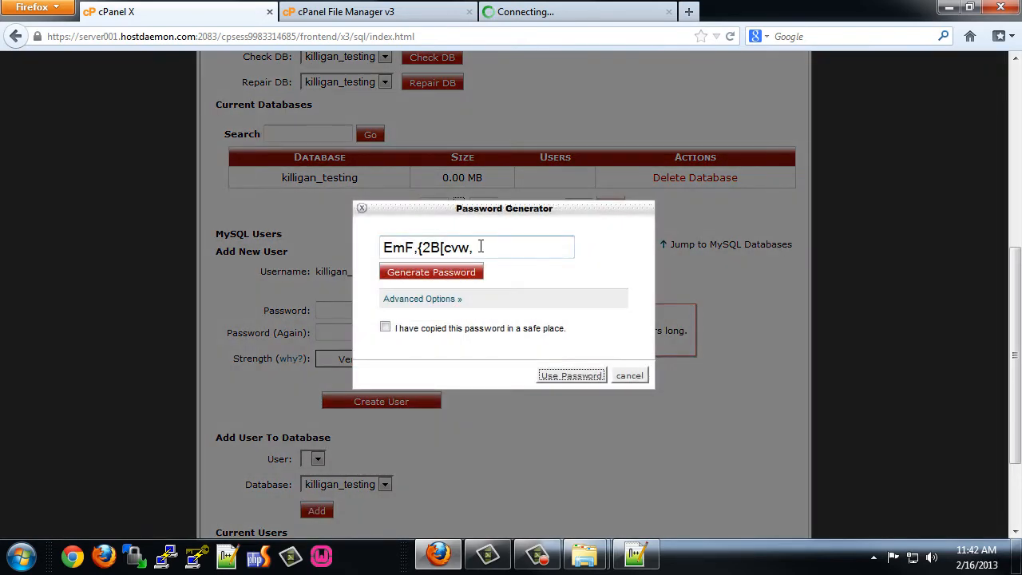
pyautogui.tripleClick(481, 247)
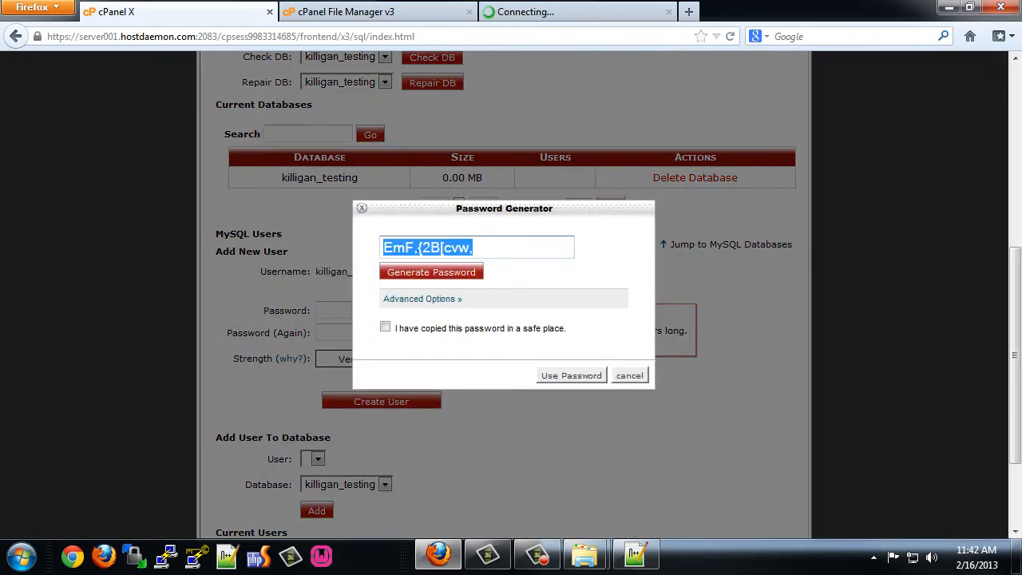
pyautogui.click(384, 327)
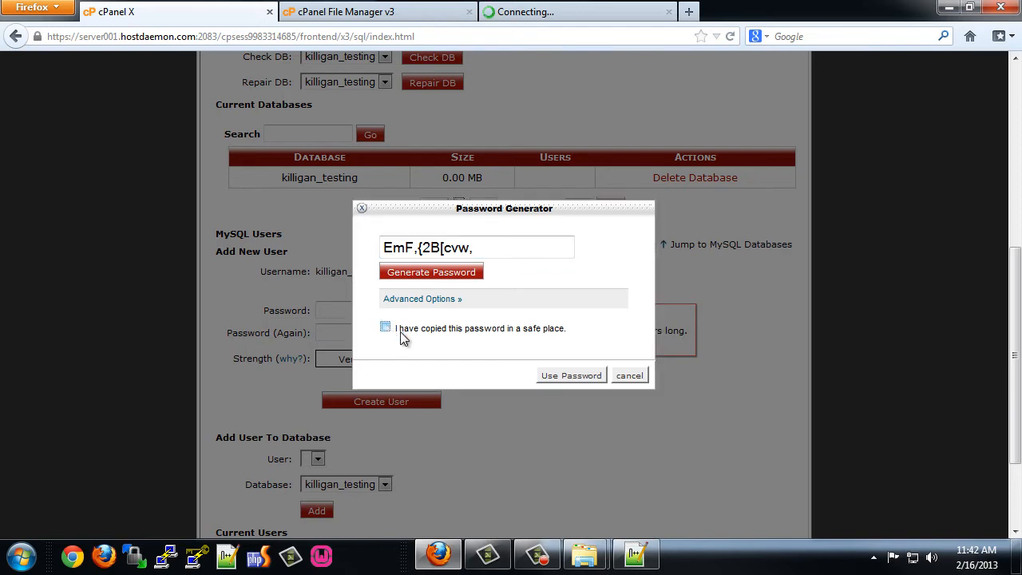
pyautogui.click(549, 374)
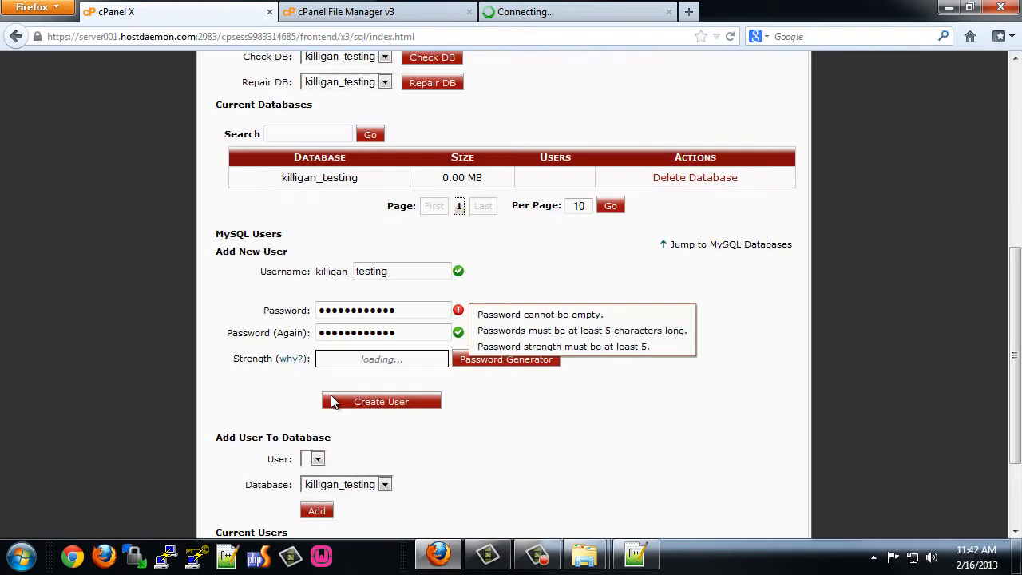
pyautogui.click(386, 399)
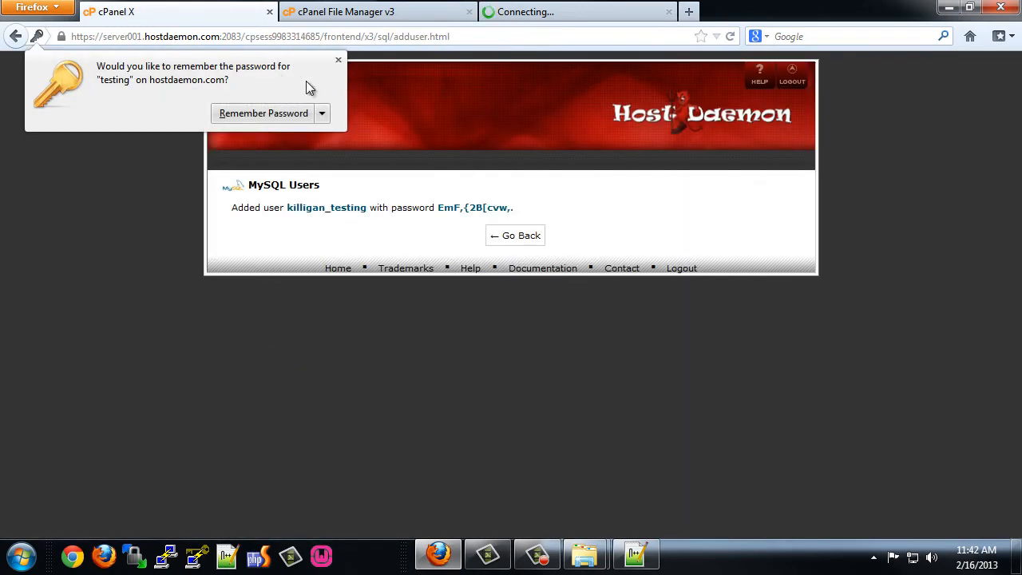
pyautogui.click(337, 63)
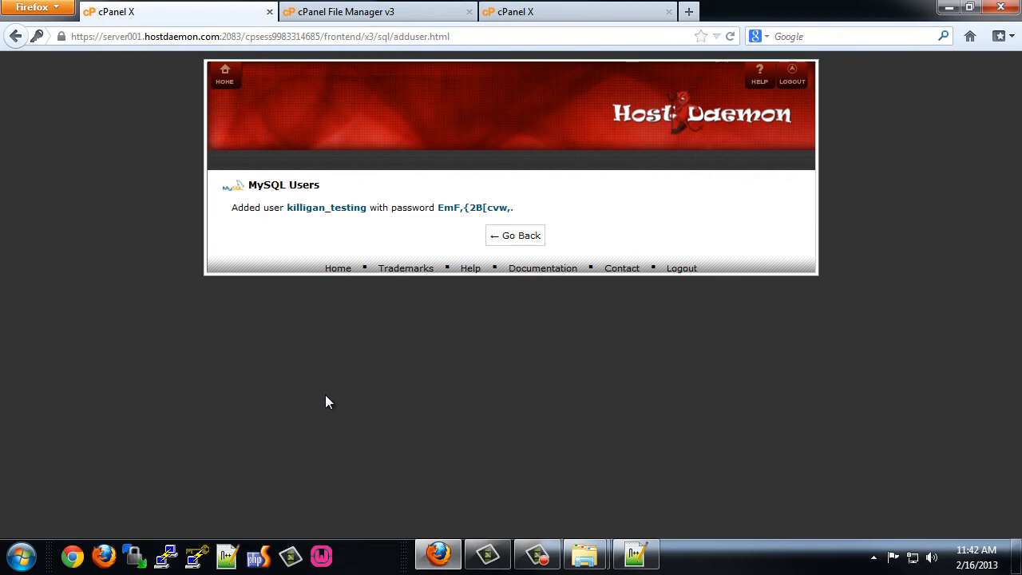
pyautogui.click(519, 235)
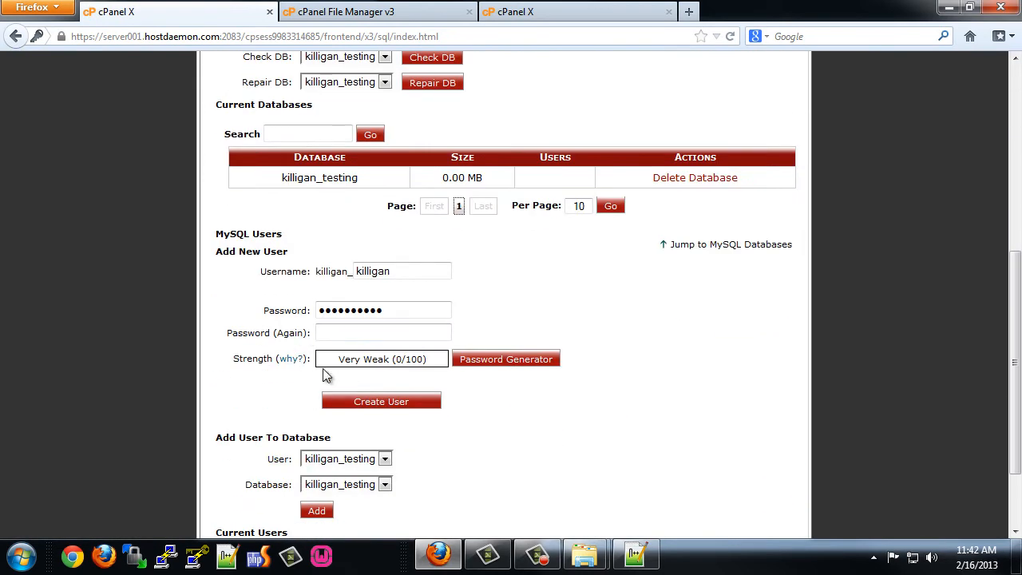
# - Add the testing user to the testing database with ALL PRIVILEGES
pyautogui.scroll(-2, 312, 422)
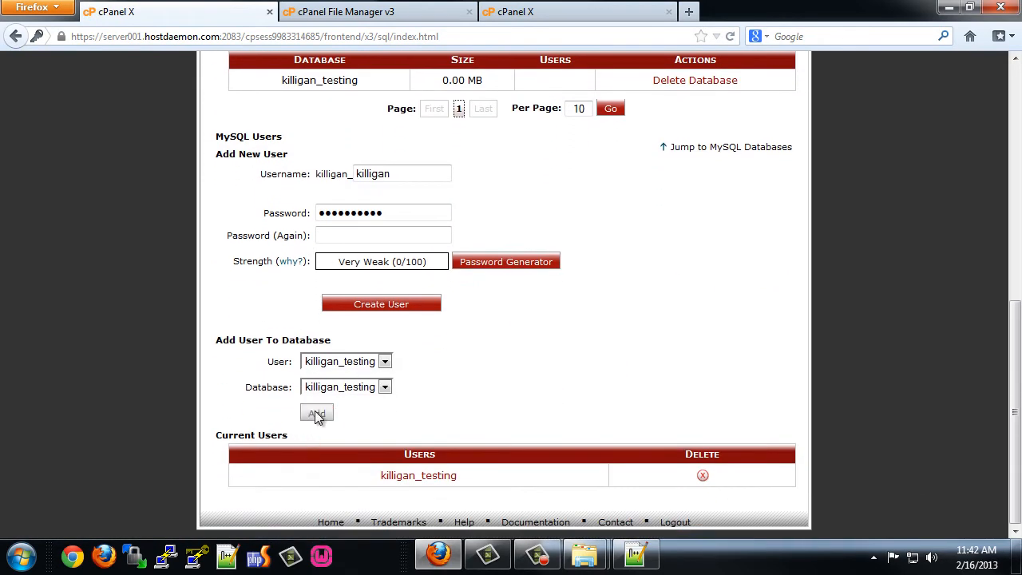
pyautogui.click(317, 413)
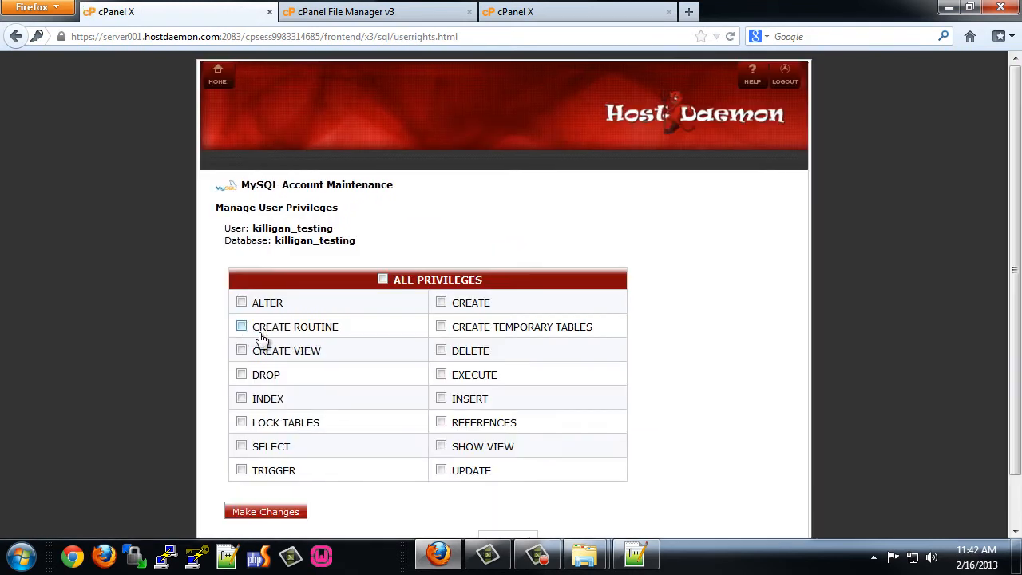
pyautogui.click(382, 279)
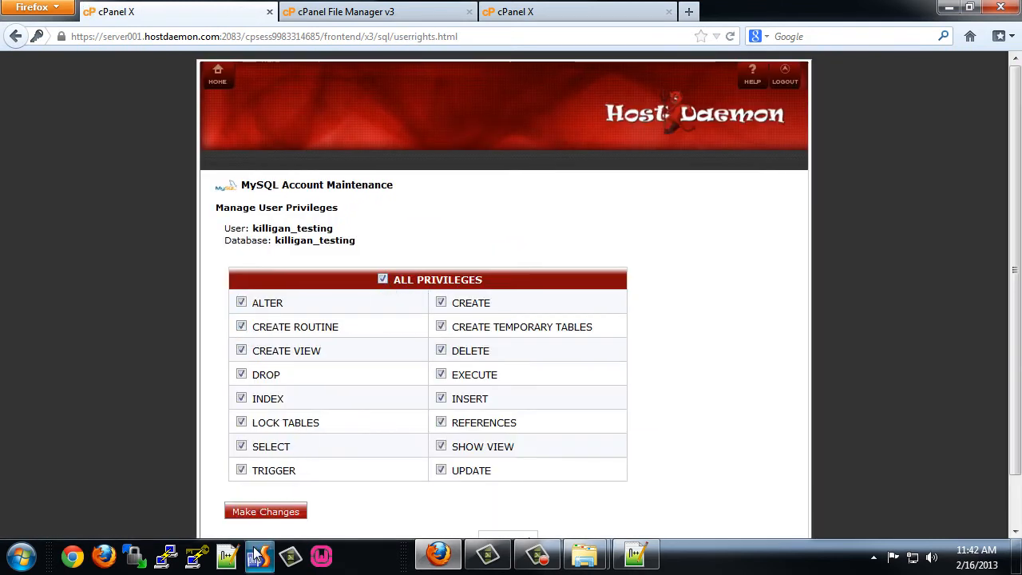
pyautogui.click(271, 510)
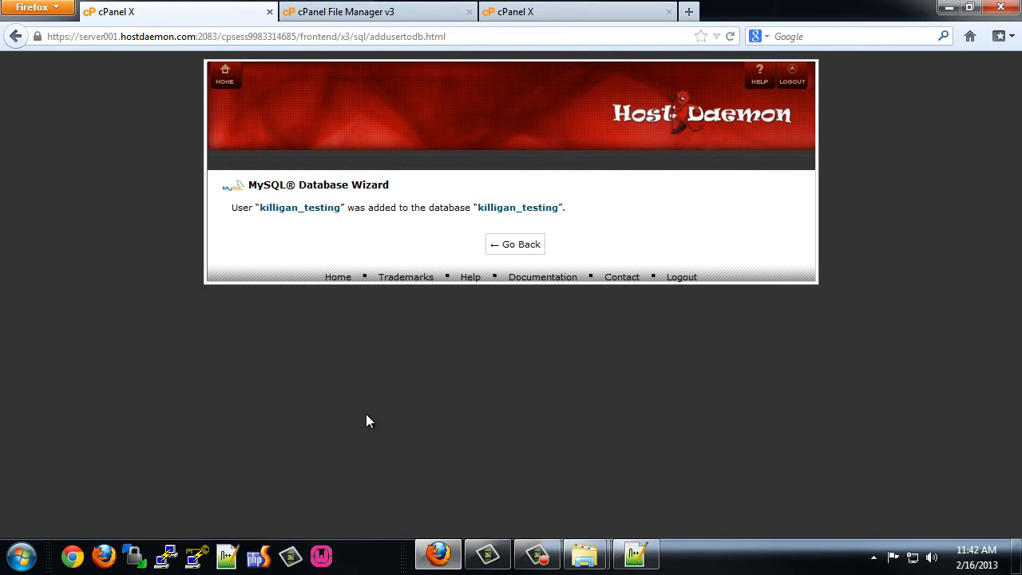
pyautogui.click(519, 244)
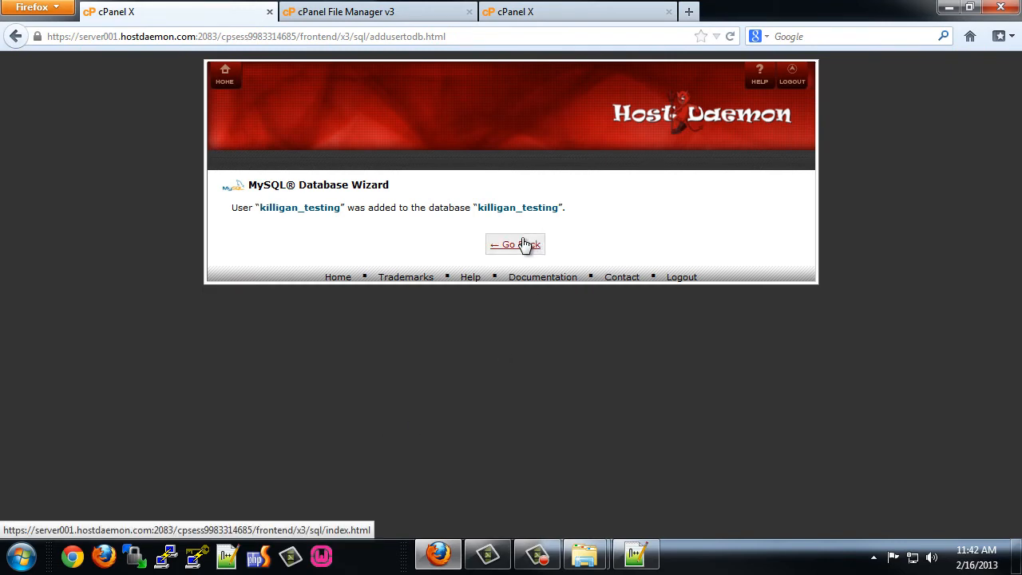
# - Return to the cPanel home page, open phpMyAdmin and select the testing database
pyautogui.scroll(-10, 435, 327)
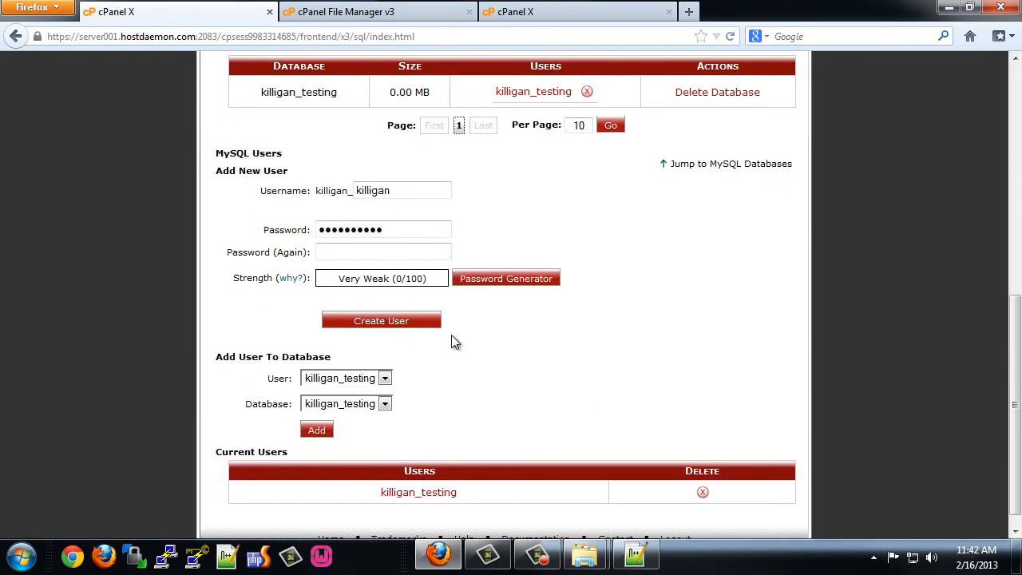
pyautogui.scroll(10, 451, 345)
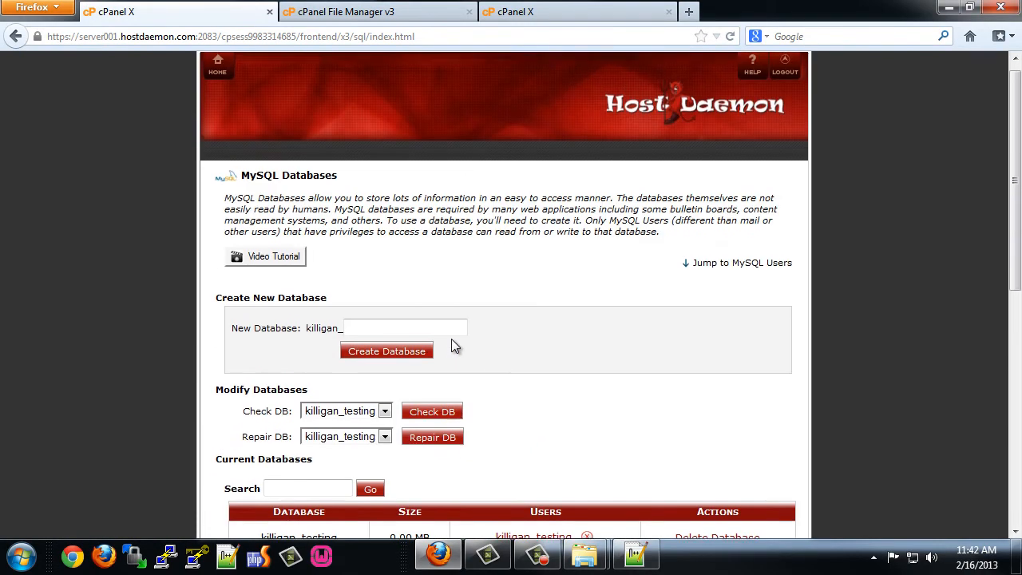
pyautogui.click(215, 76)
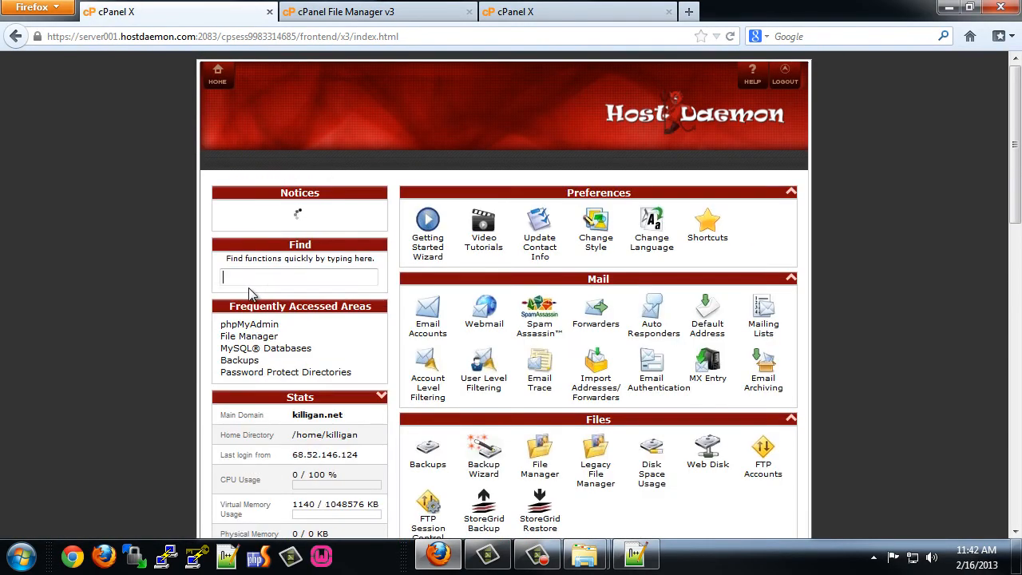
pyautogui.scroll(-5, 487, 435)
pyautogui.scroll(-2, 487, 435)
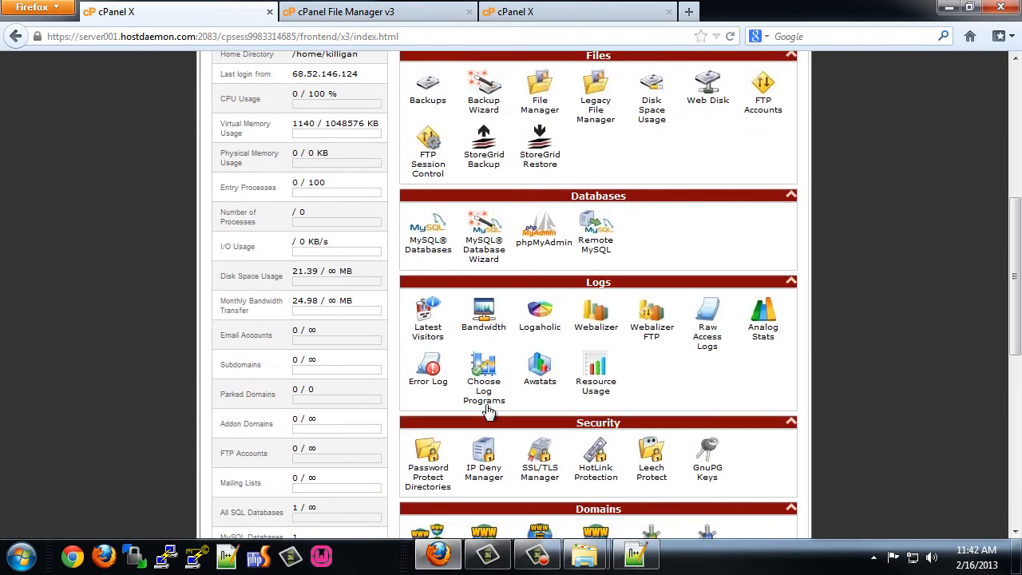
pyautogui.click(539, 235)
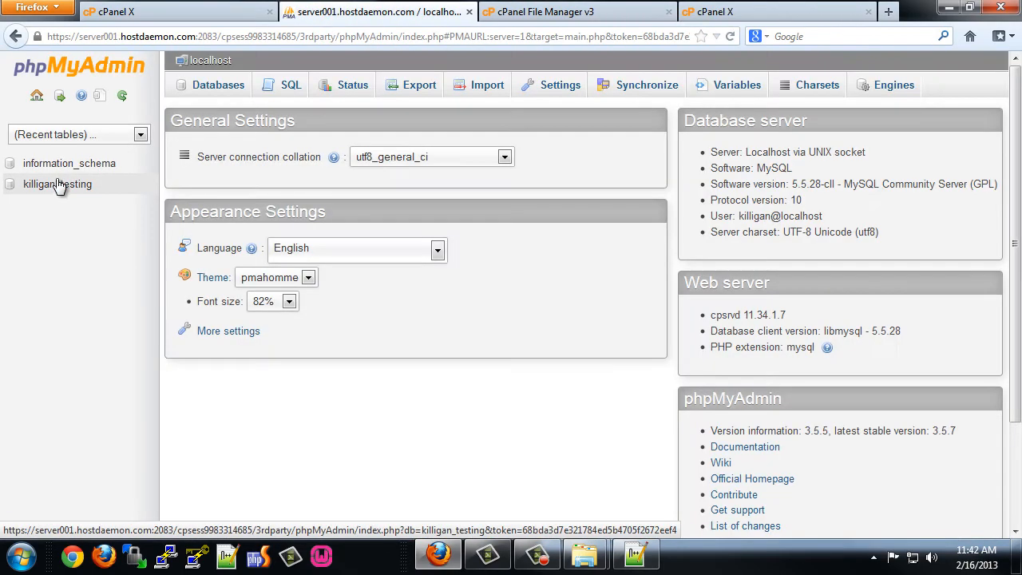
pyautogui.click(58, 184)
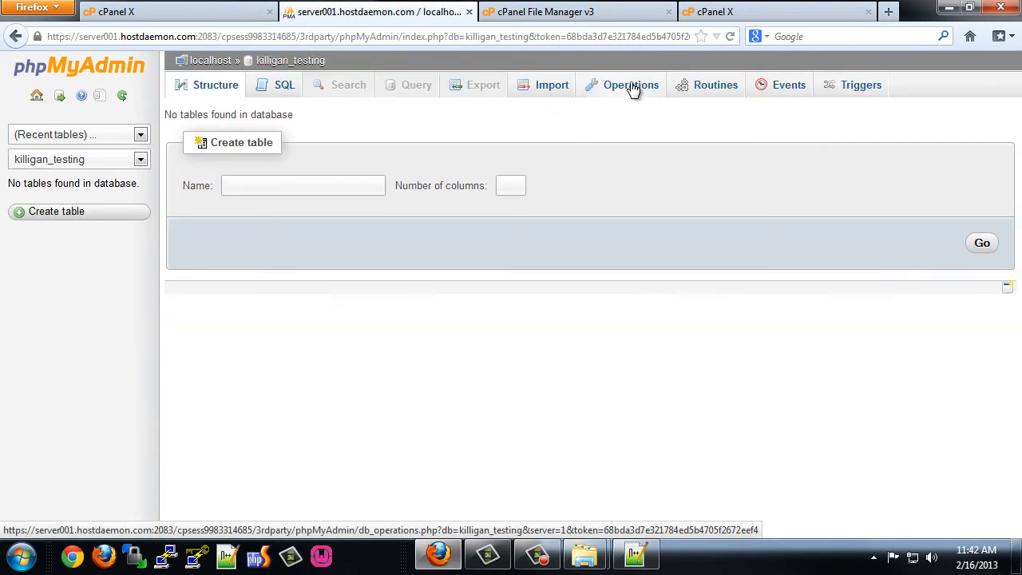
# - Set the testing database's collation to utf8_general_ci
pyautogui.click(630, 90)
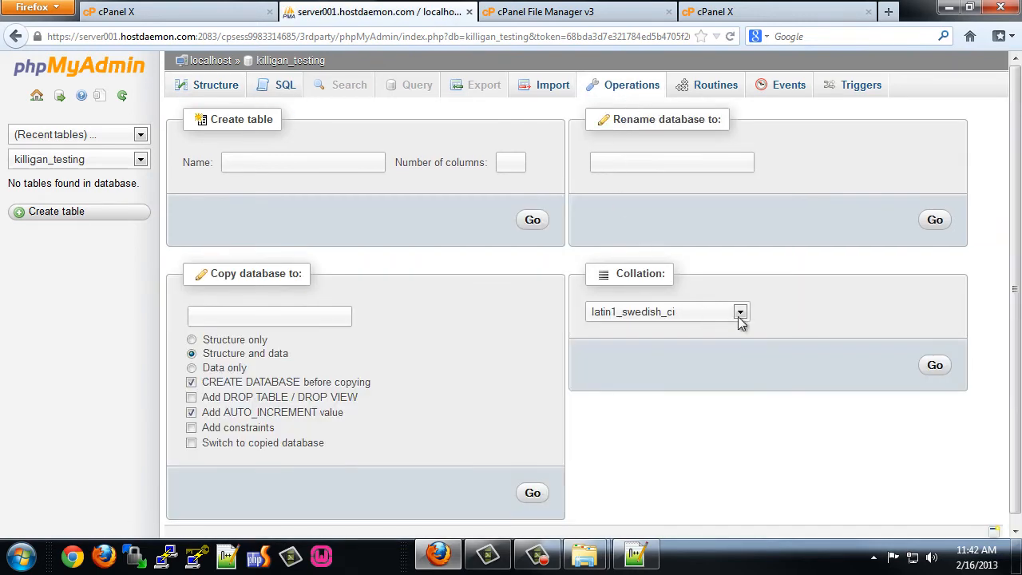
pyautogui.click(739, 312)
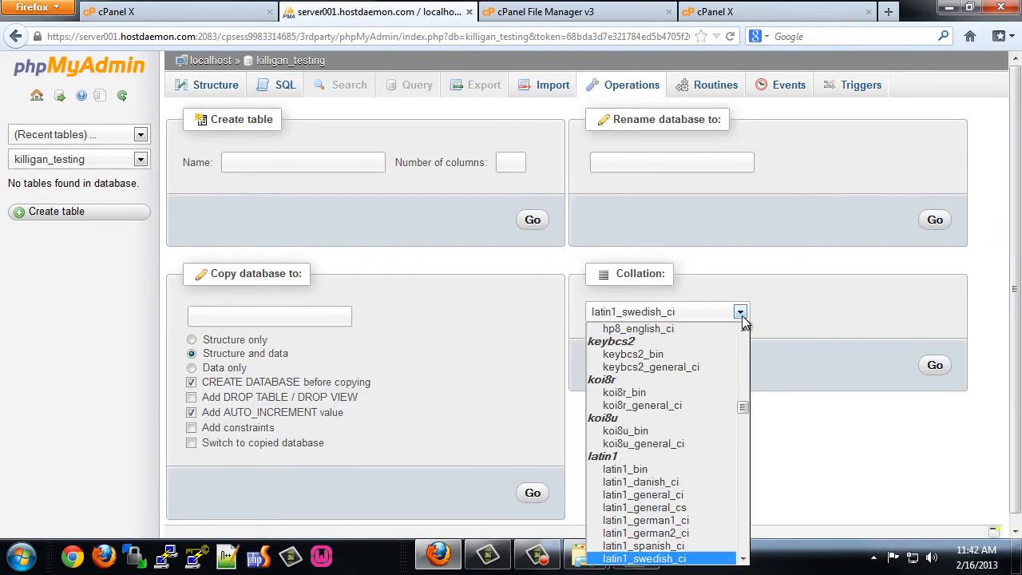
pyautogui.scroll(-20, 699, 385)
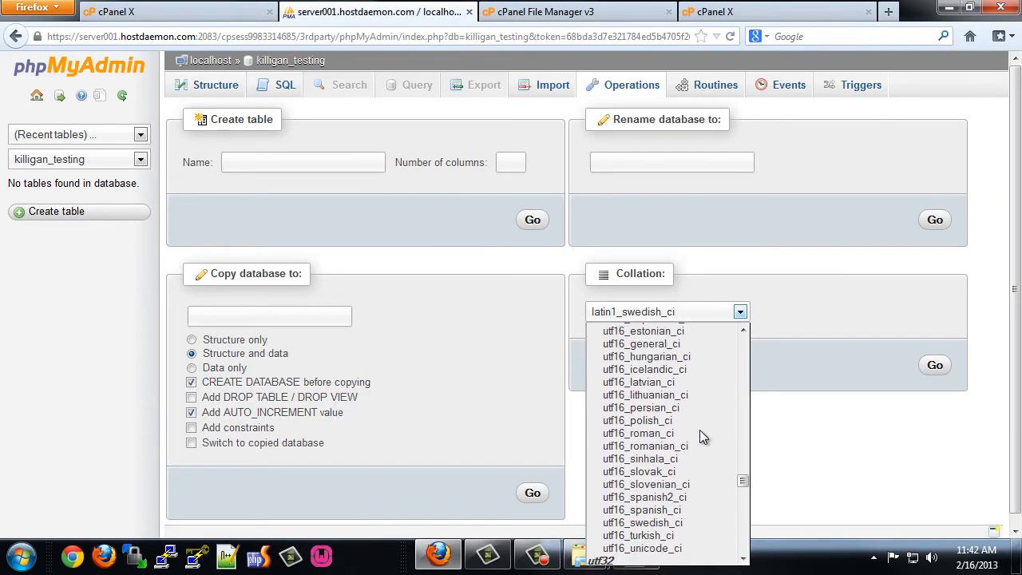
pyautogui.scroll(-6, 700, 435)
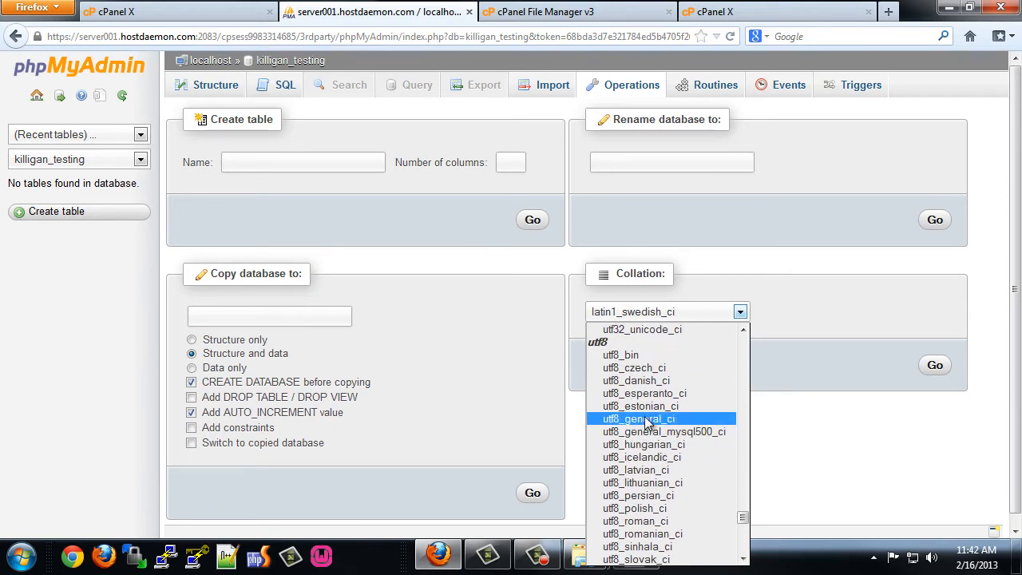
pyautogui.click(631, 419)
pyautogui.click(934, 365)
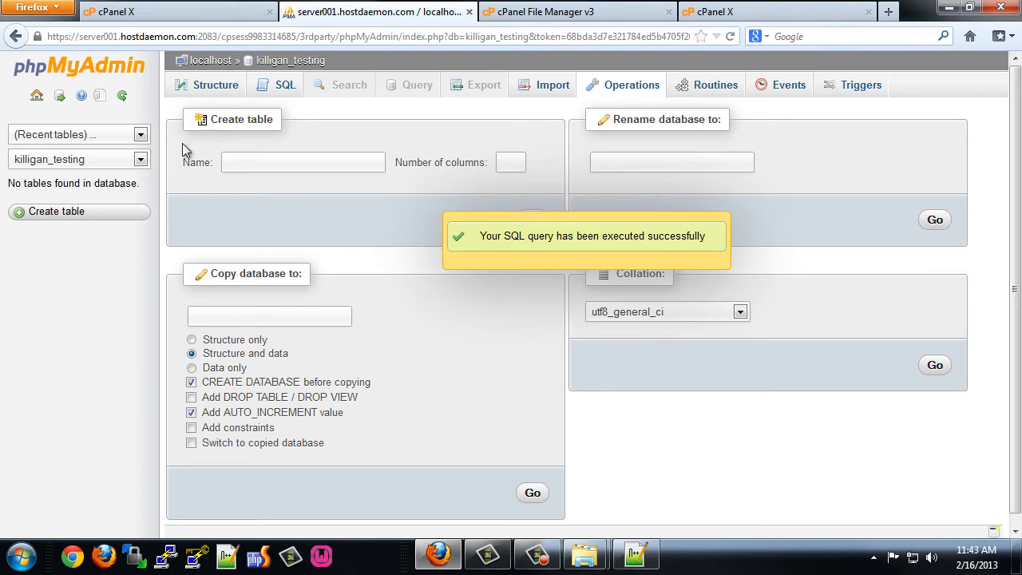
# - Reopen the testing database from phpMyAdmin's home and choose xtreme.sql on the Desktop as its import file
pyautogui.click(36, 98)
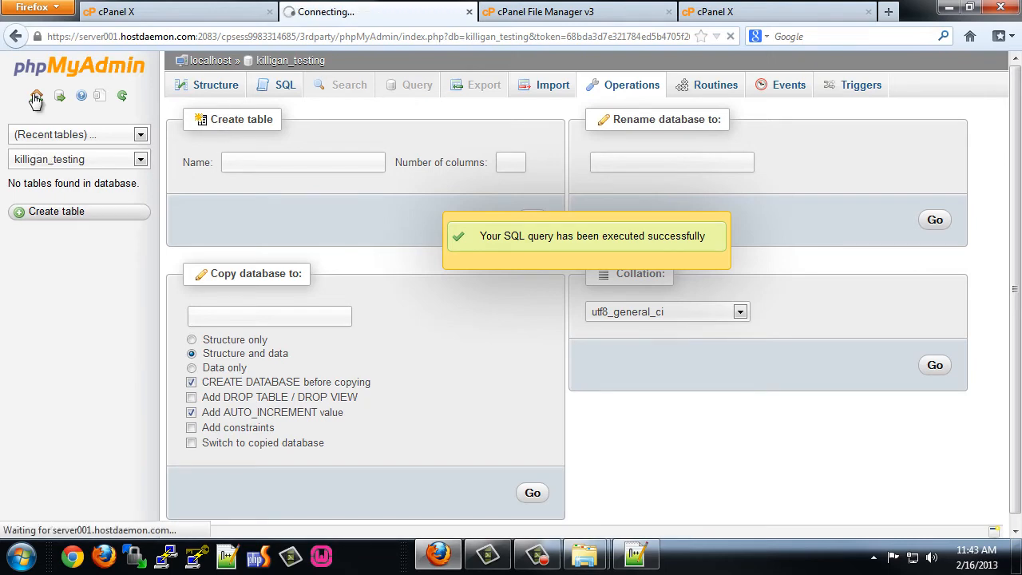
pyautogui.click(65, 185)
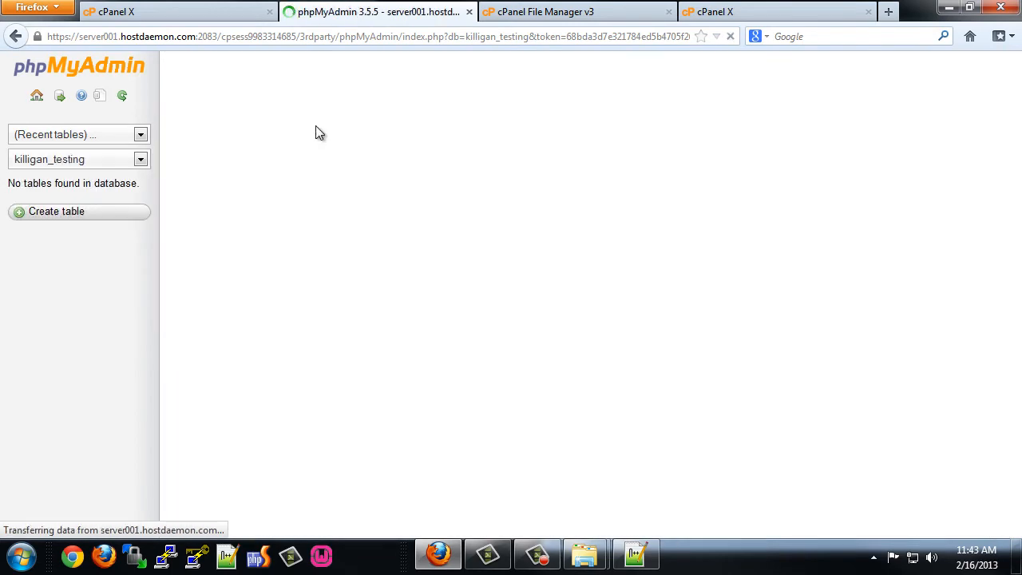
pyautogui.click(559, 88)
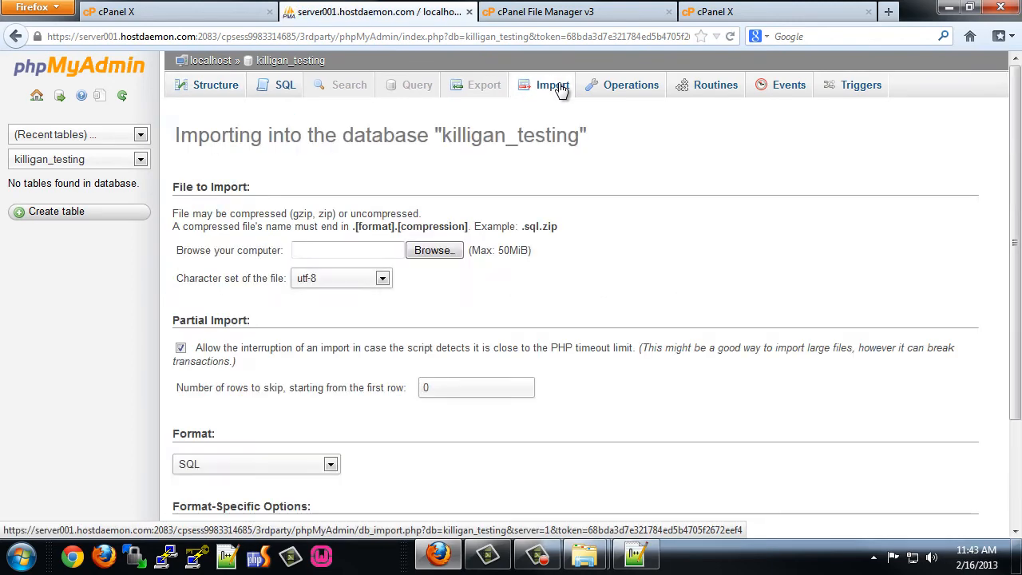
pyautogui.click(434, 250)
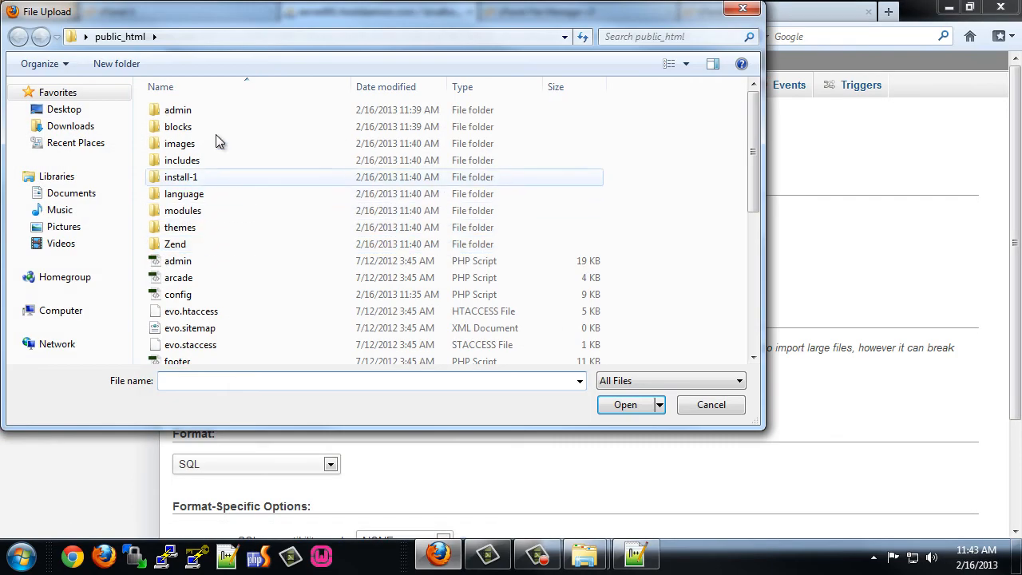
pyautogui.click(67, 109)
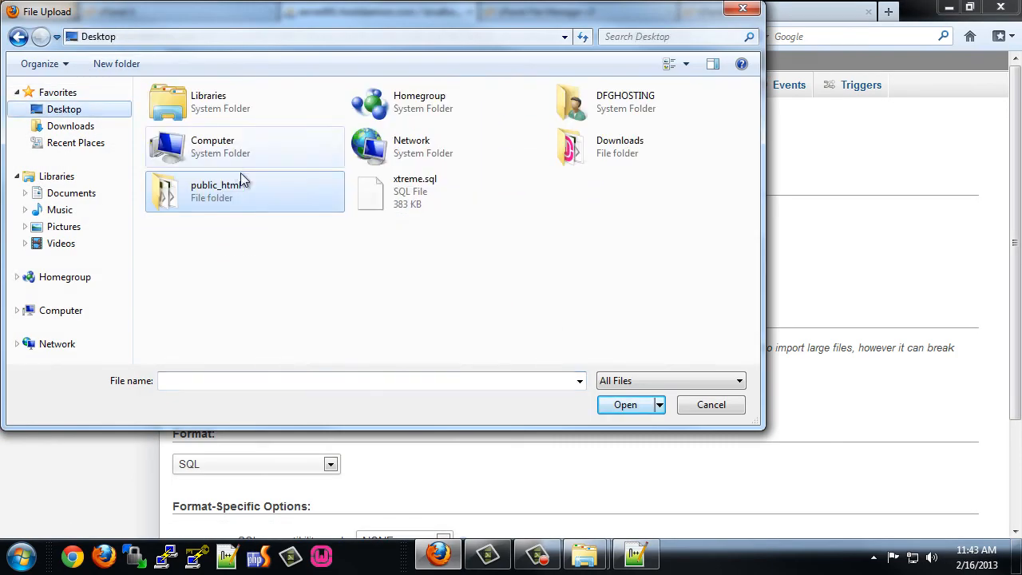
pyautogui.click(383, 203)
pyautogui.click(625, 405)
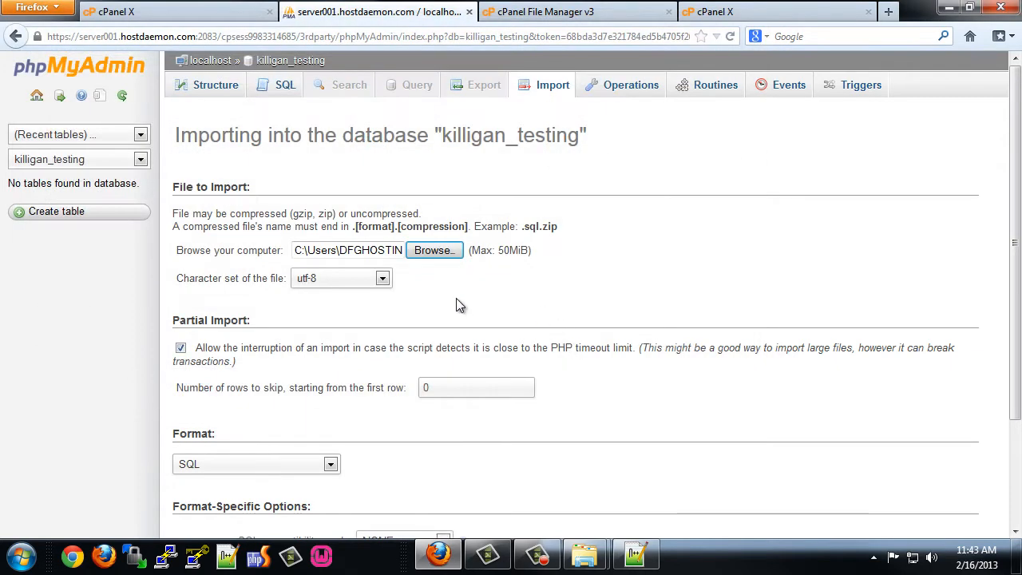
# - Run the import of xtreme.sql into the testing database with the SQL format and utf-8 character set
pyautogui.scroll(-3, 458, 305)
pyautogui.click(202, 480)
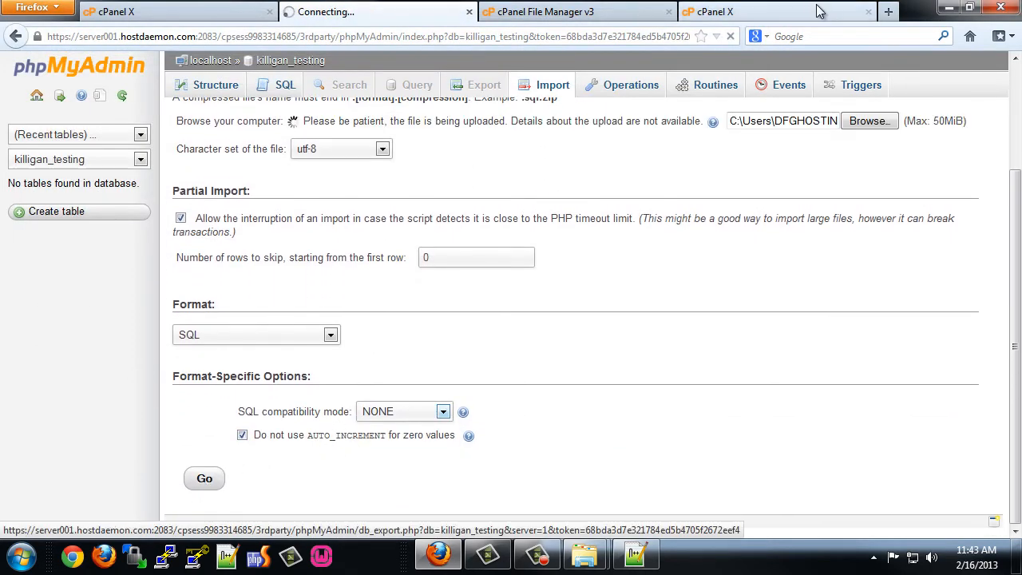
# - Check the public_html.zip upload and go back from its upload page to the home directory in File Manager
pyautogui.click(614, 15)
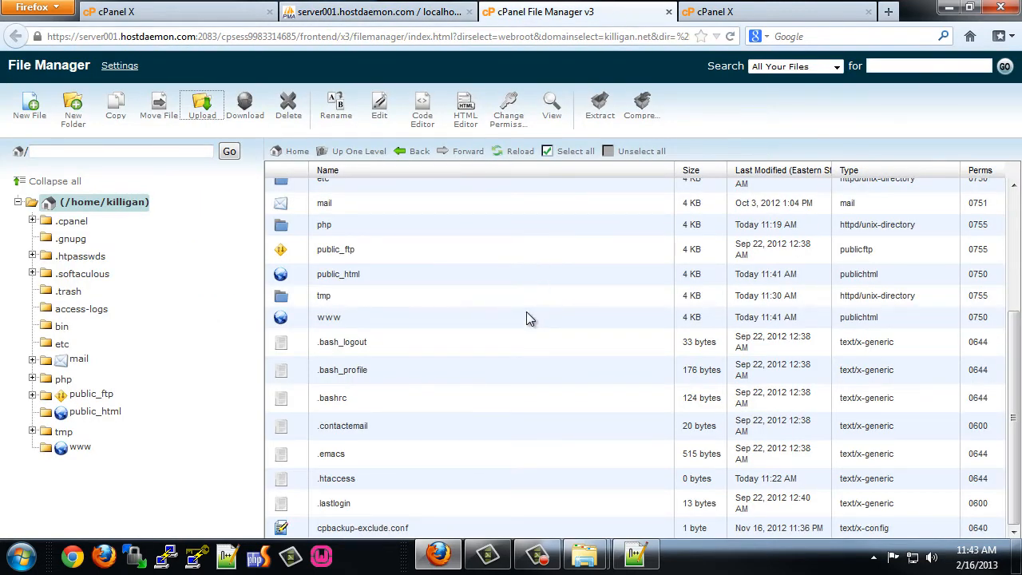
pyautogui.click(718, 12)
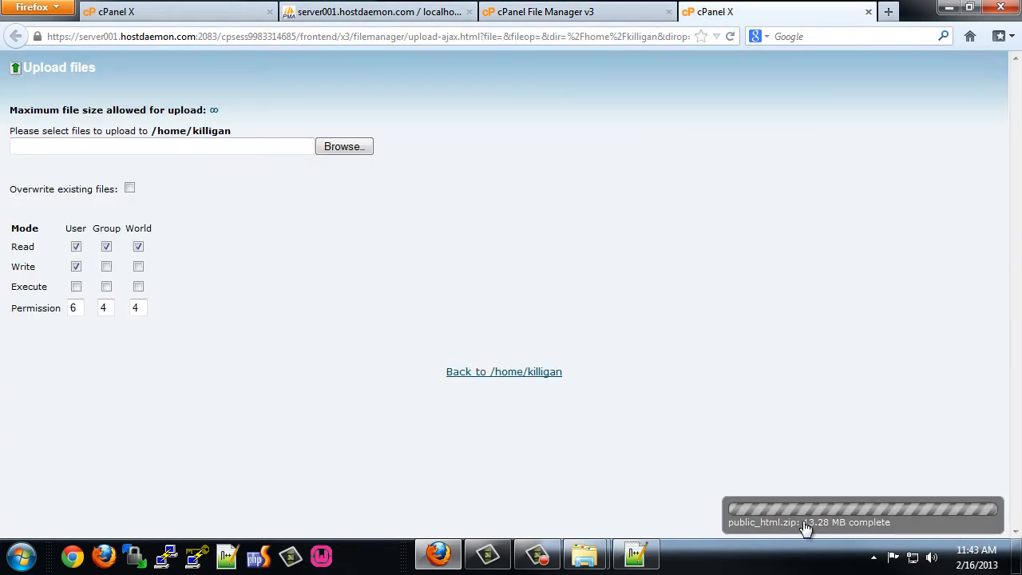
pyautogui.click(527, 372)
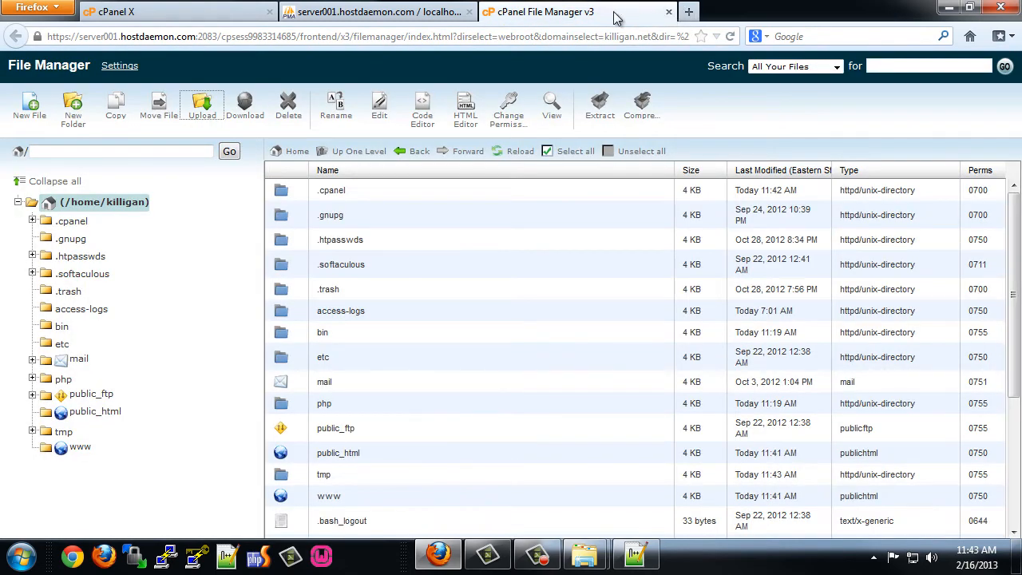
# - Extract public_html.zip from the home directory into /public_html and close the extraction results
pyautogui.scroll(-2, 379, 382)
pyautogui.scroll(-3, 376, 415)
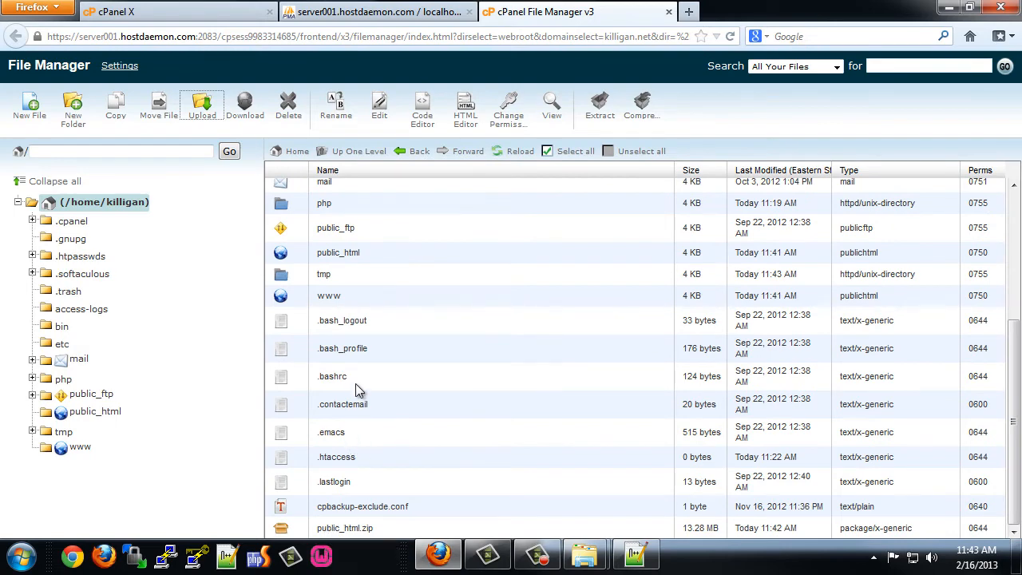
pyautogui.scroll(1, 351, 375)
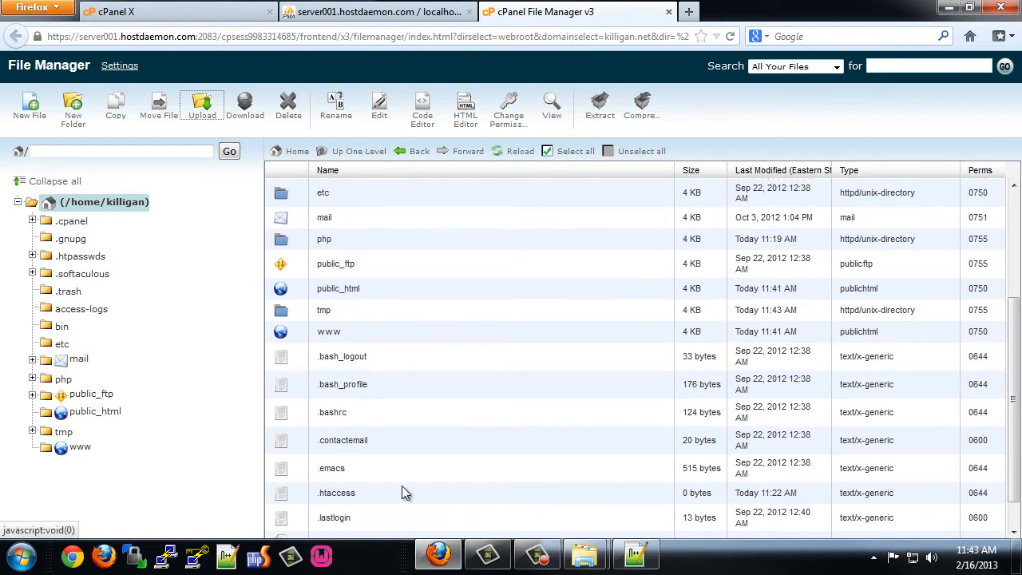
pyautogui.scroll(-1, 403, 495)
pyautogui.click(347, 528)
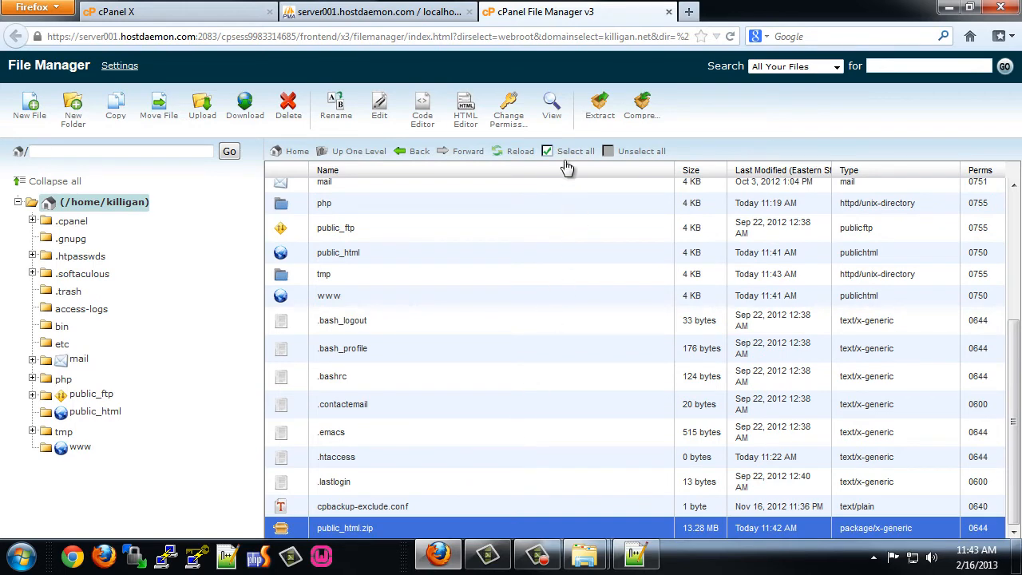
pyautogui.click(599, 105)
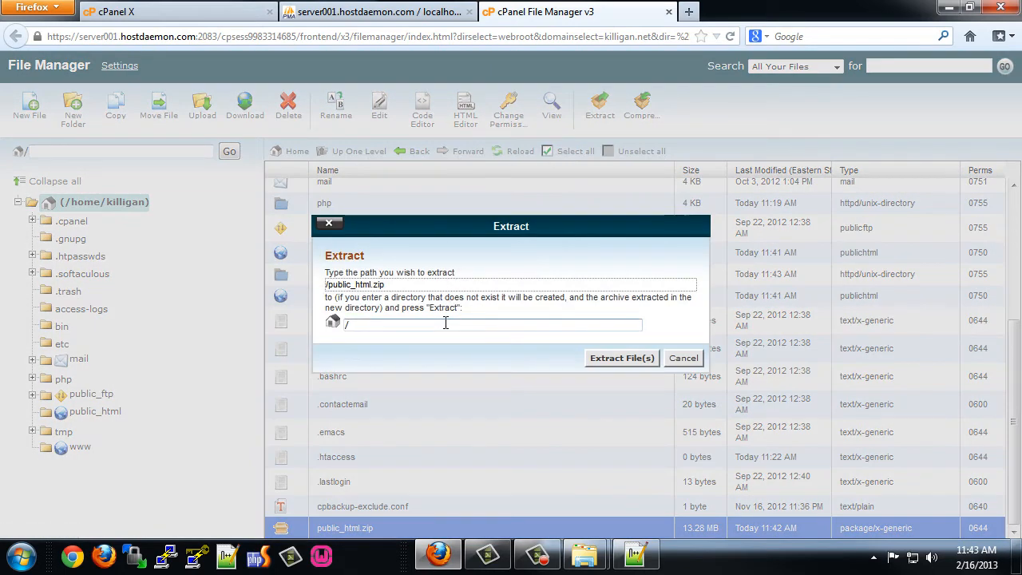
pyautogui.write('/public_html')
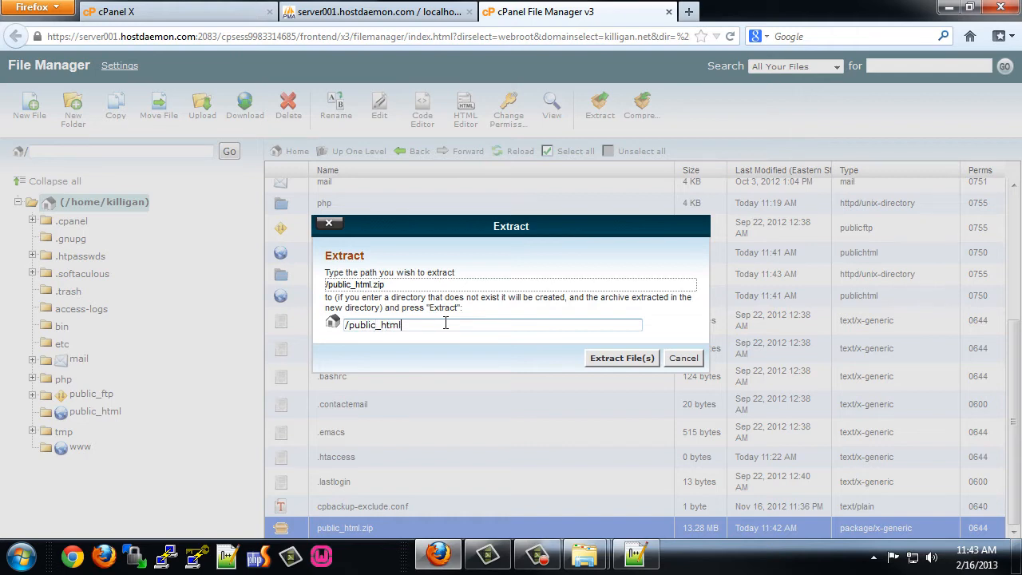
pyautogui.click(637, 356)
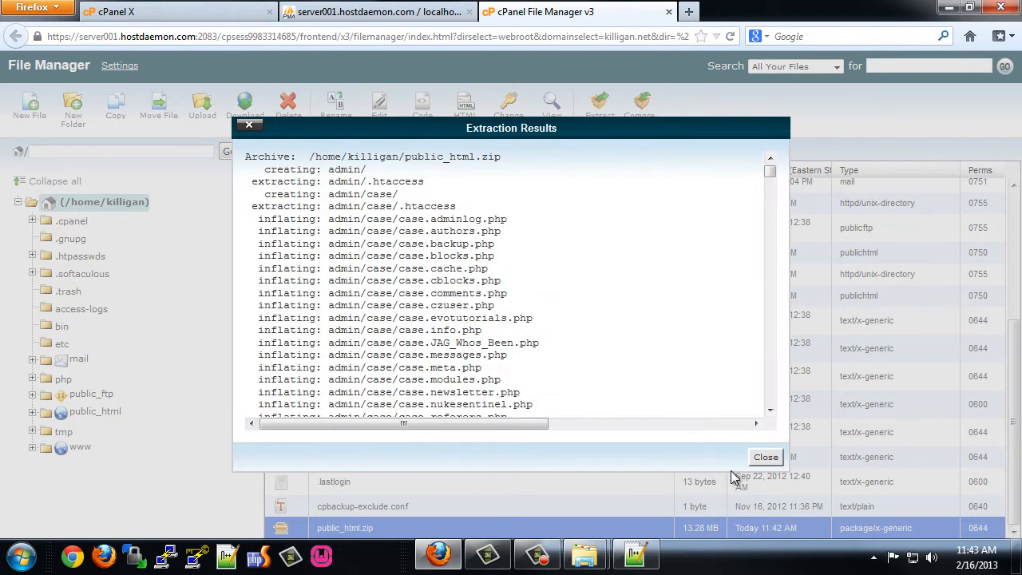
pyautogui.click(764, 457)
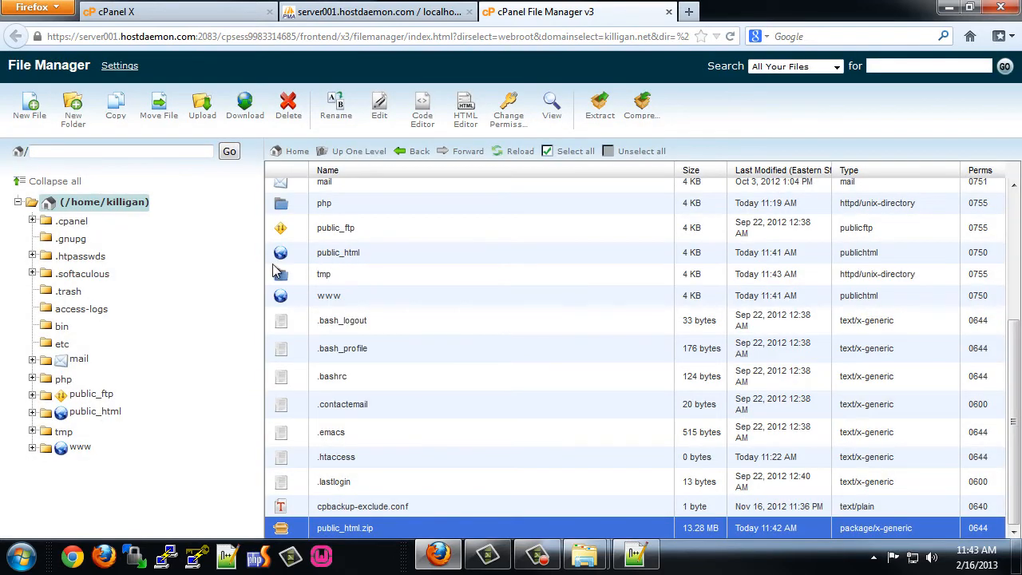
# - Open the public_html folder and rename its install-1 folder to install
pyautogui.doubleClick(356, 252)
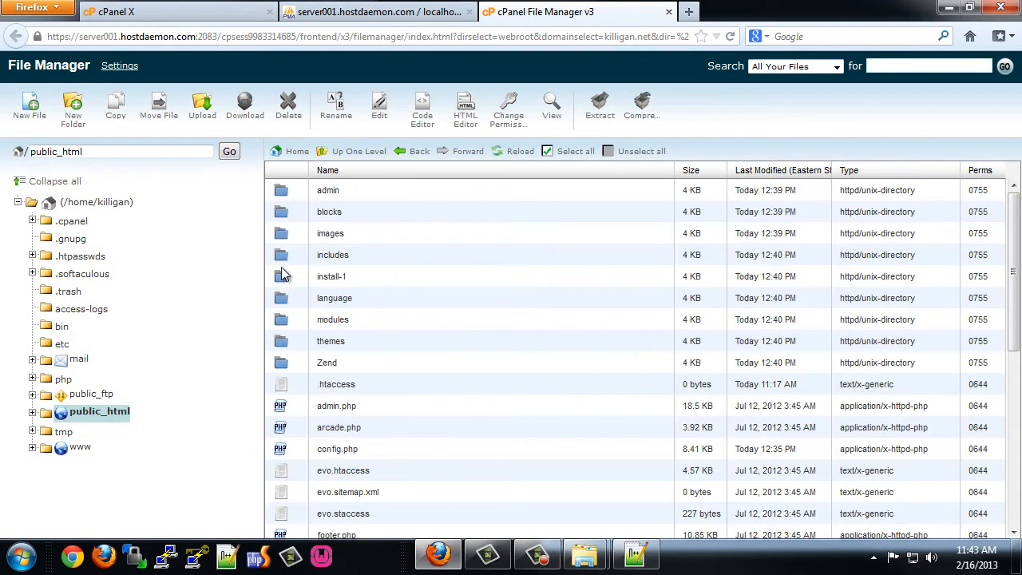
pyautogui.click(332, 282)
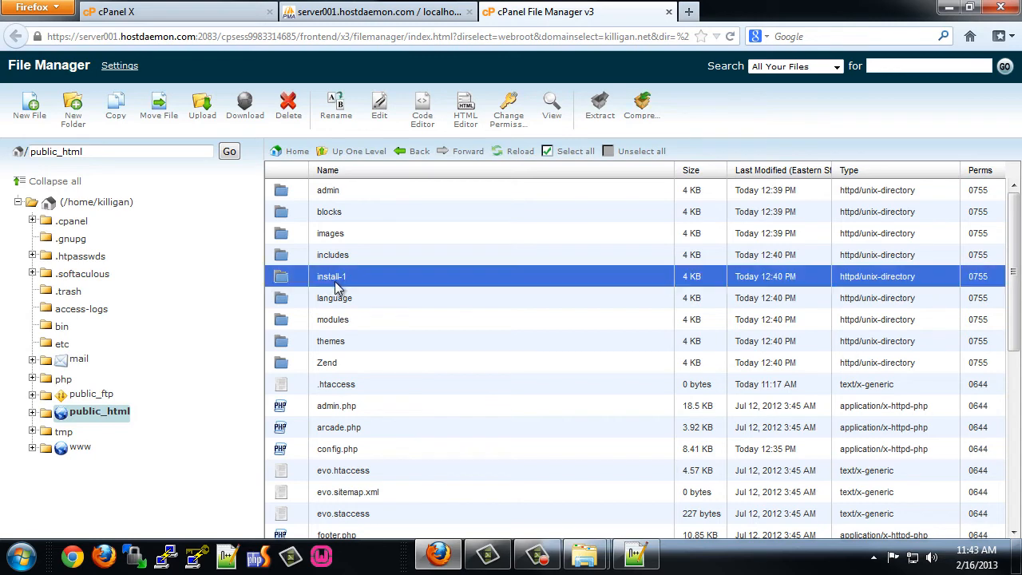
pyautogui.click(339, 281)
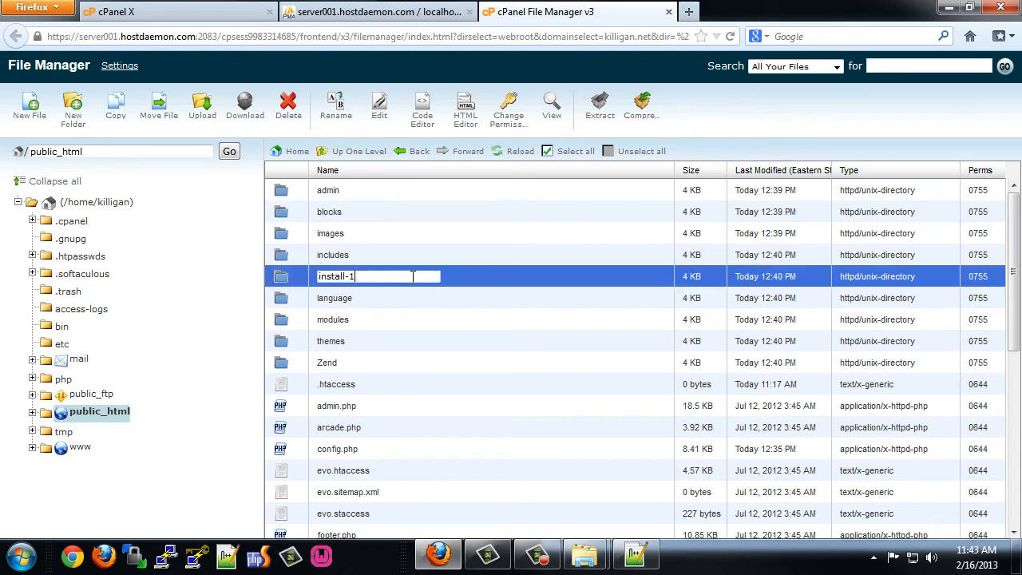
pyautogui.press('BackSpace')
pyautogui.press('Return')
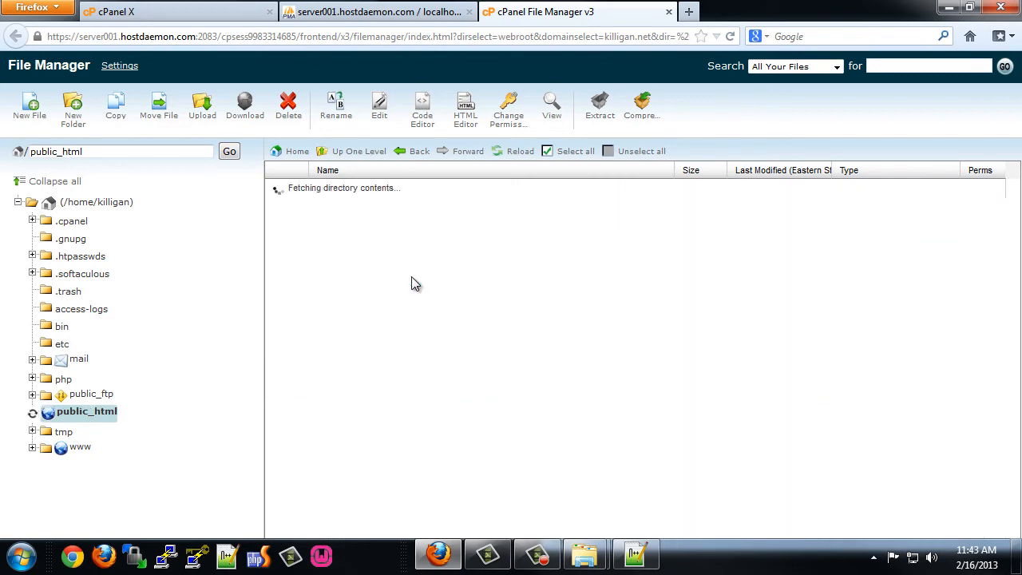
pyautogui.scroll(-3, 339, 347)
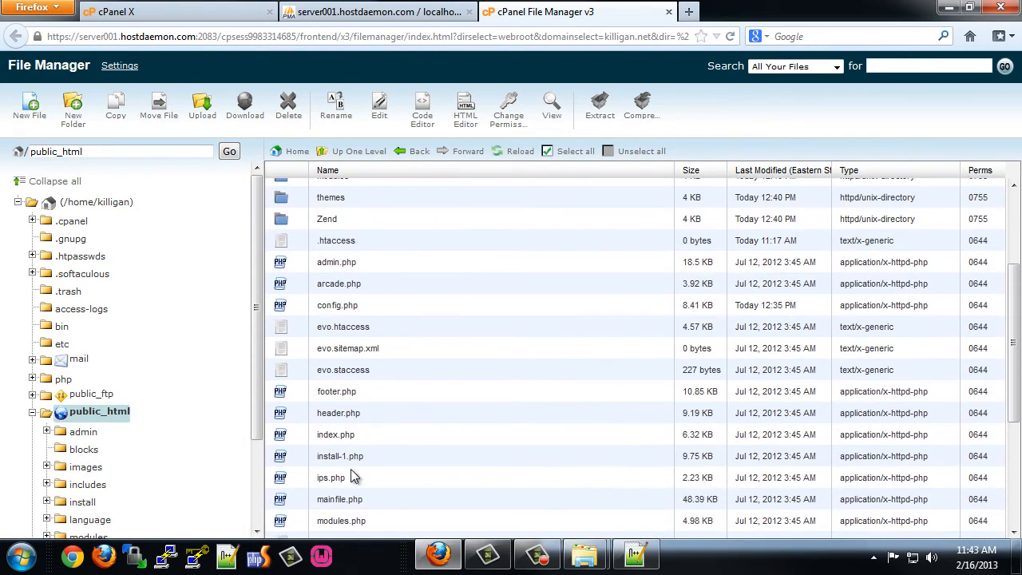
pyautogui.click(348, 455)
pyautogui.click(345, 457)
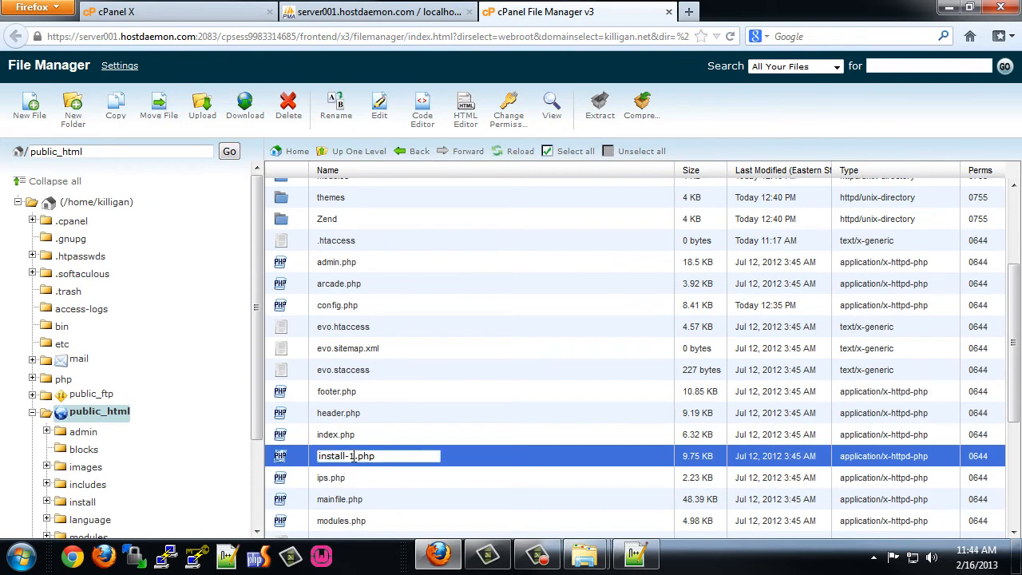
pyautogui.press('BackSpace')
pyautogui.press('BackSpace')
pyautogui.press('Escape')
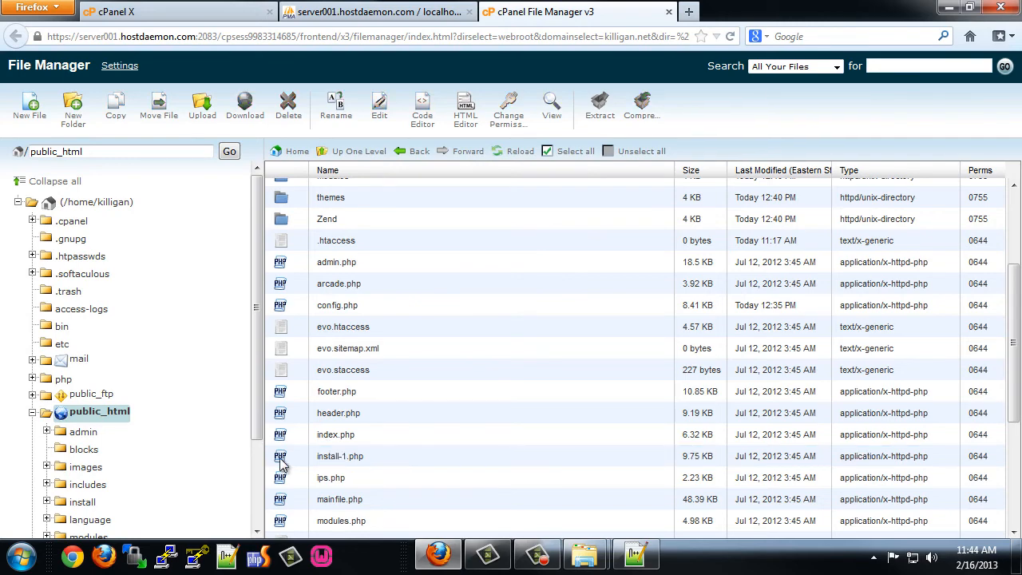
# - Rename the install-1.php file in public_html to install.php
pyautogui.rightClick(321, 459)
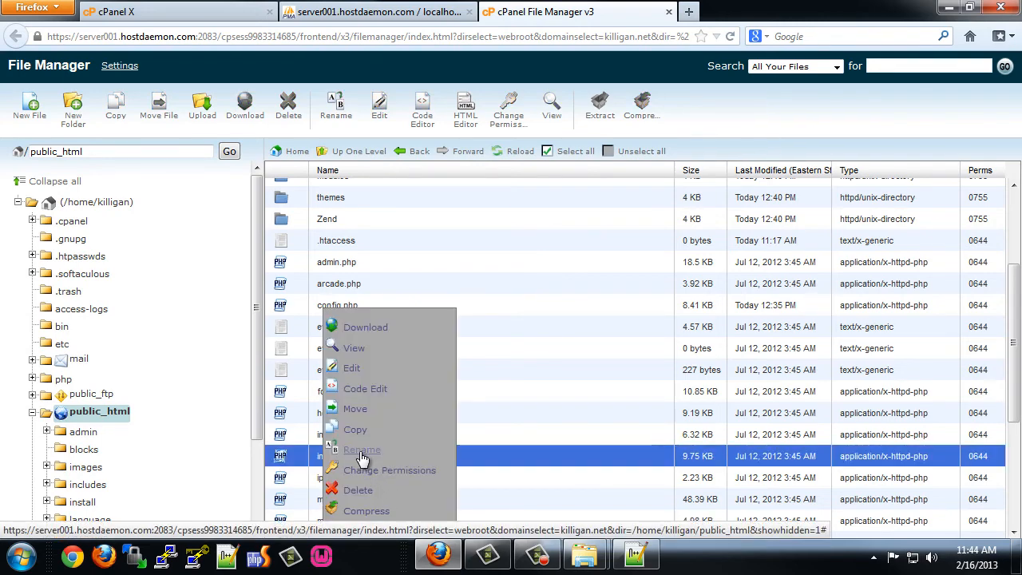
pyautogui.click(385, 469)
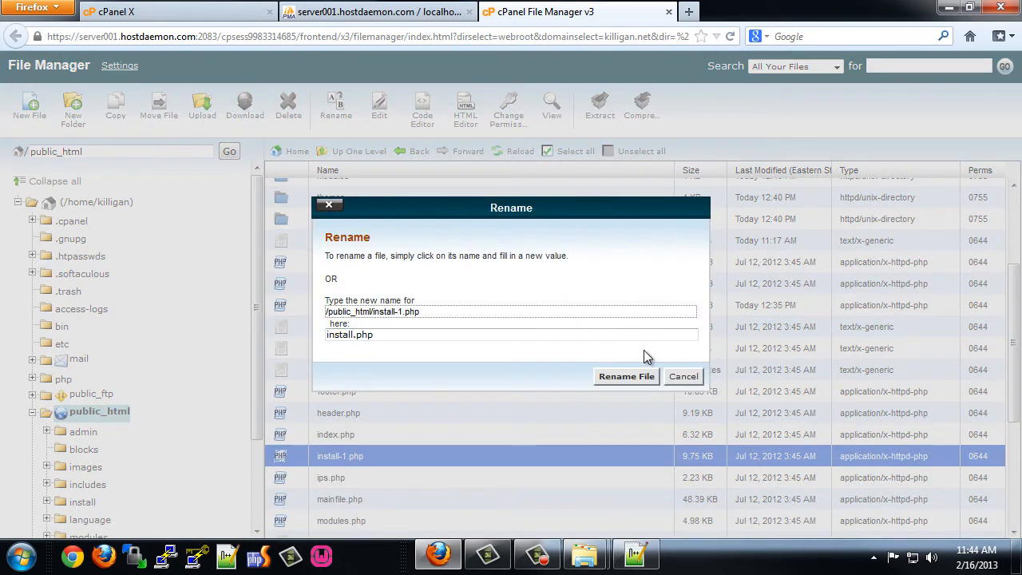
pyautogui.click(645, 380)
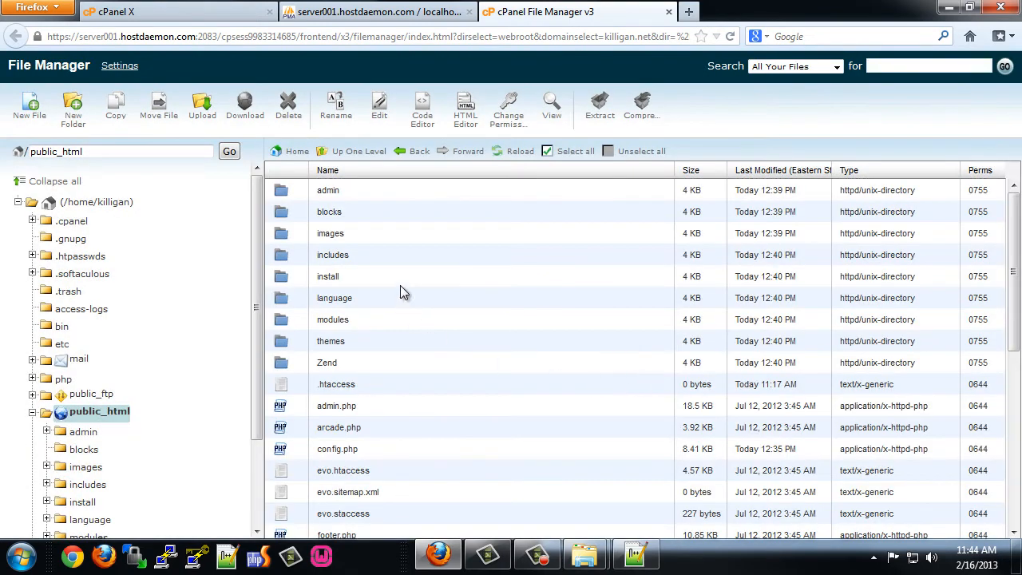
# - Open killigan.net/install.php in a new browser tab
pyautogui.click(688, 12)
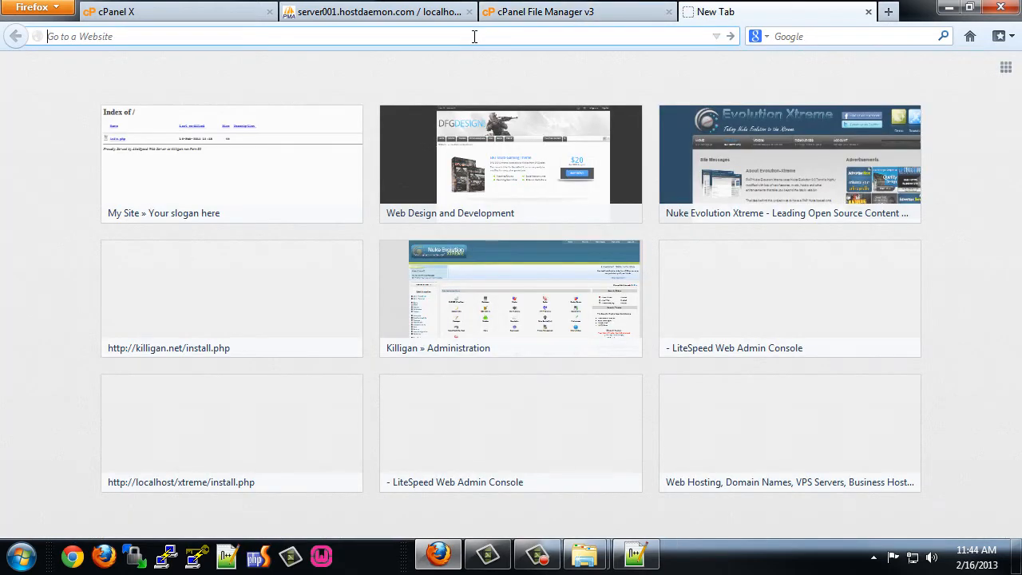
pyautogui.write('killigan.net/')
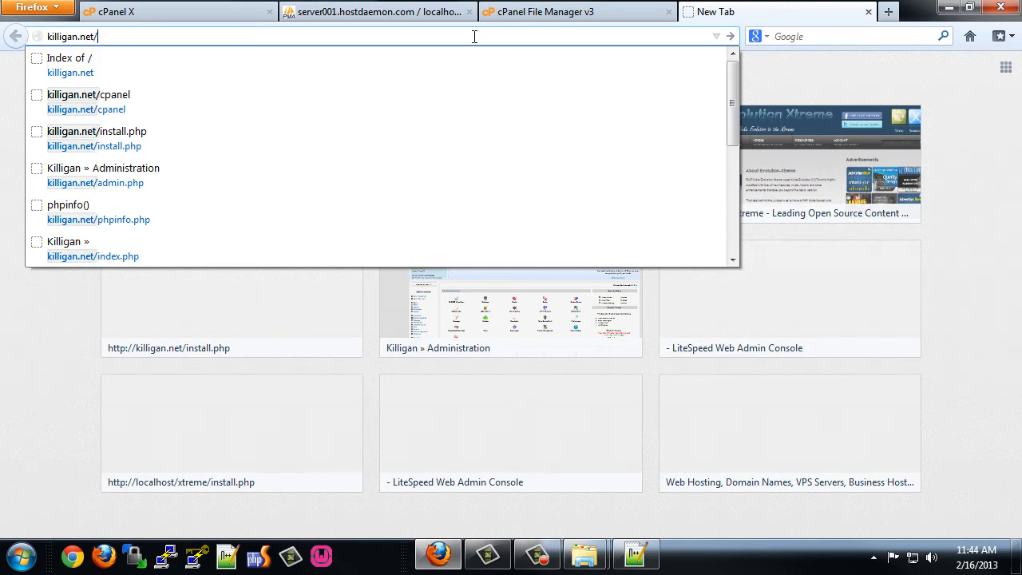
pyautogui.write('install.php')
pyautogui.press('Return')
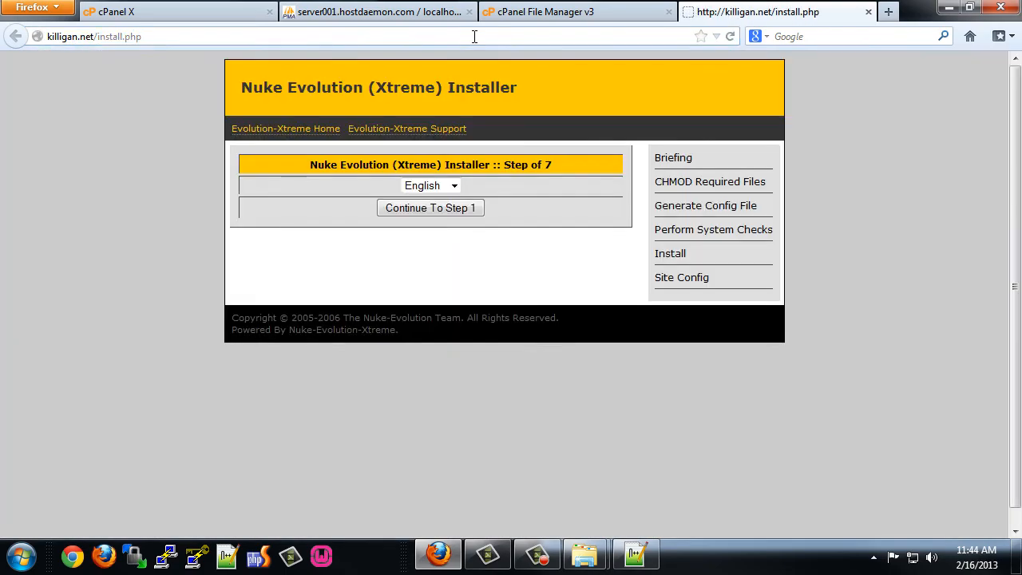
# - Proceed through the installer in English, review the CHMOD results of step 2 and continue to step 3
pyautogui.click(423, 207)
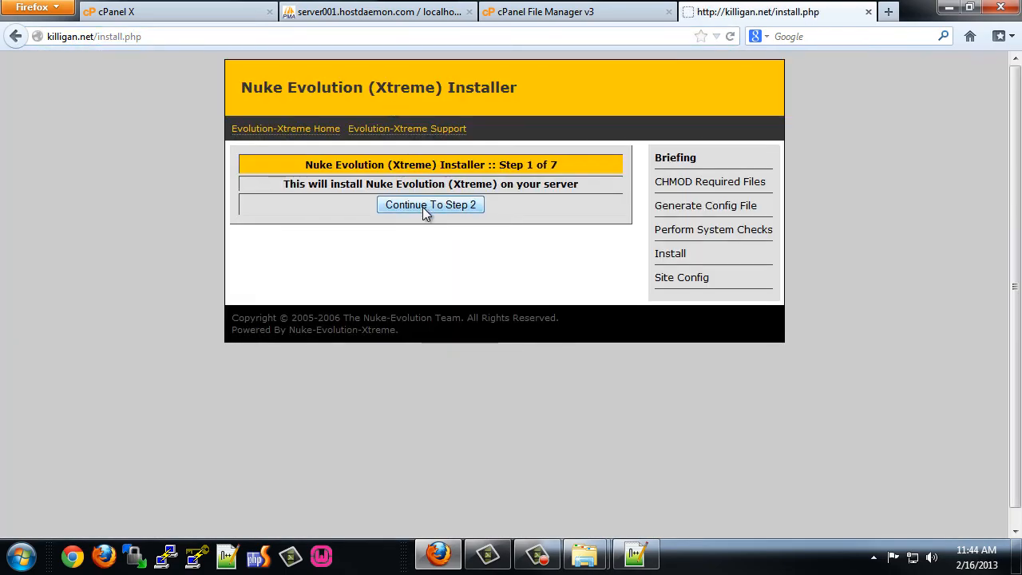
pyautogui.click(430, 205)
pyautogui.scroll(-5, 425, 231)
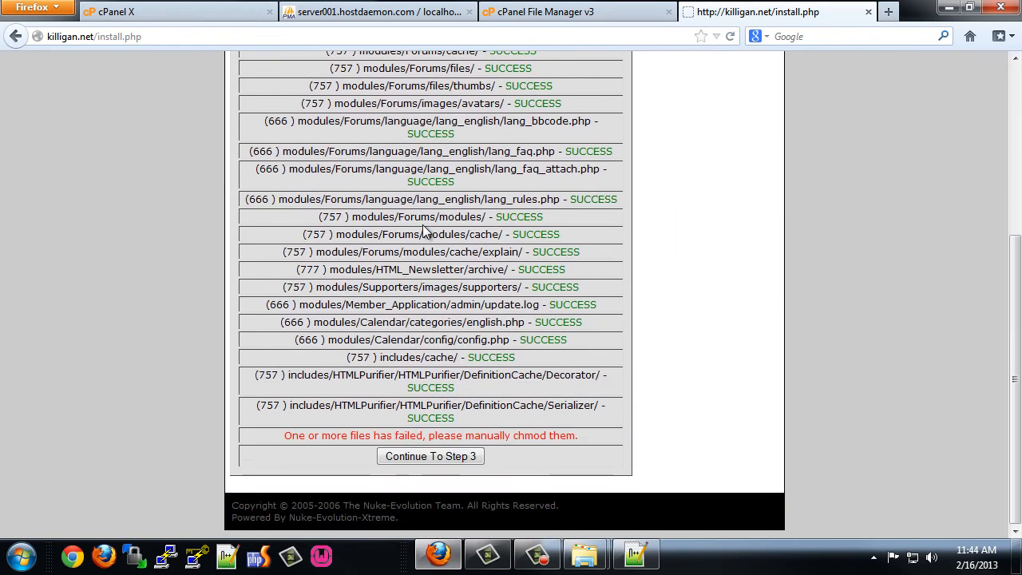
pyautogui.scroll(5, 435, 304)
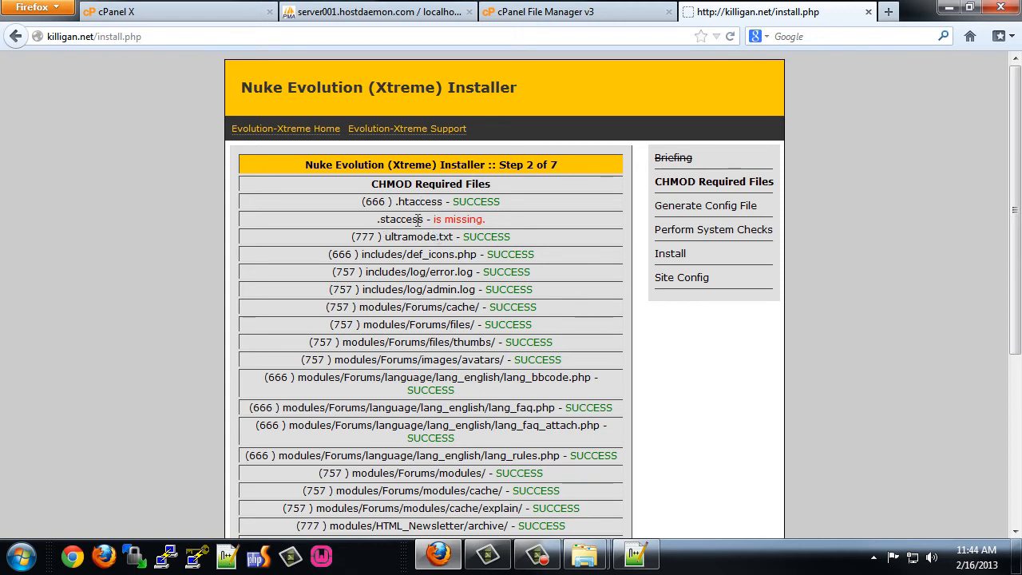
pyautogui.scroll(-5, 417, 220)
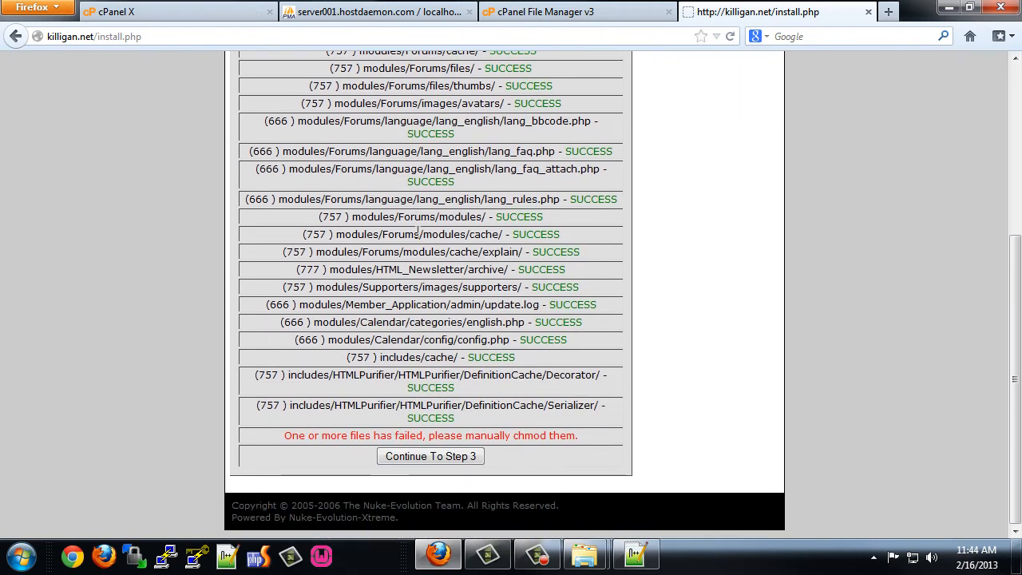
pyautogui.click(468, 458)
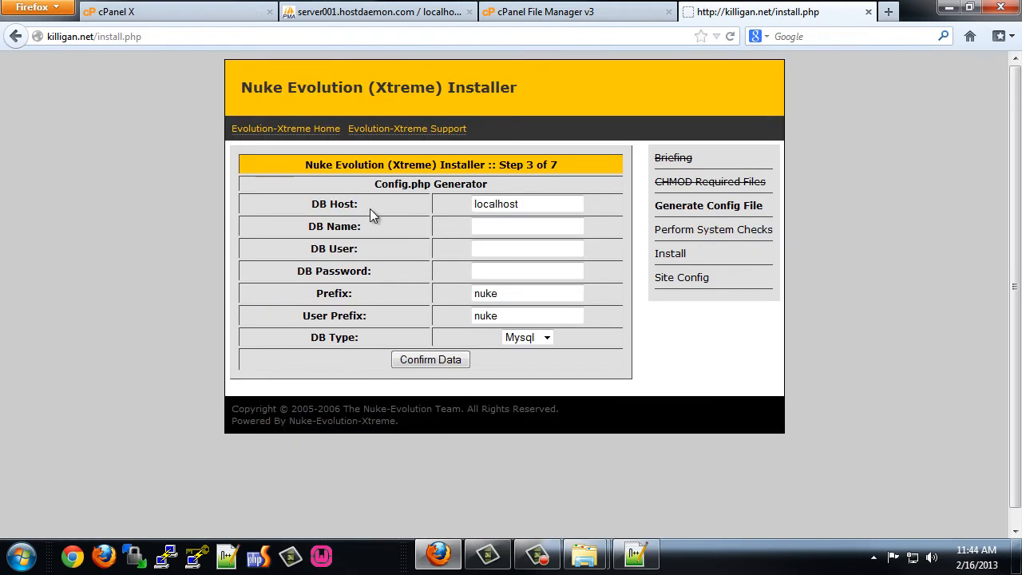
# - Return to File Manager and delete the install folder and install.php from public_html
pyautogui.click(392, 37)
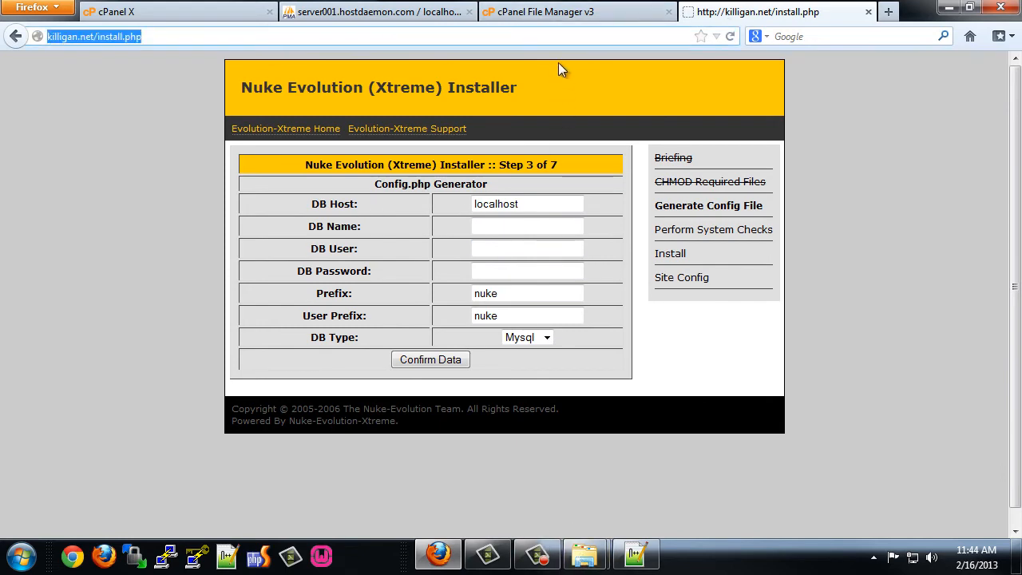
pyautogui.click(542, 11)
pyautogui.click(328, 276)
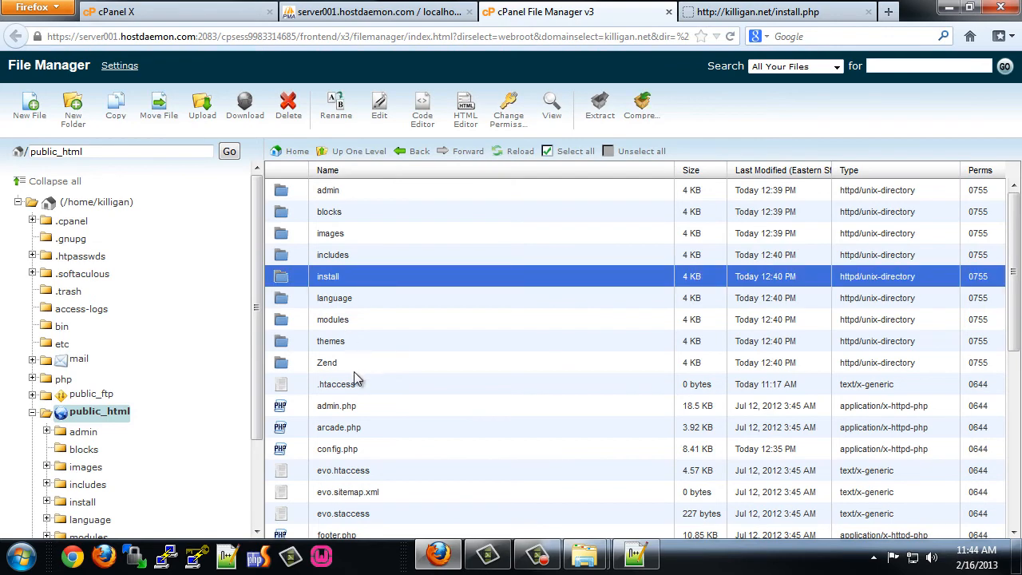
pyautogui.scroll(-2, 352, 461)
pyautogui.scroll(-2, 351, 461)
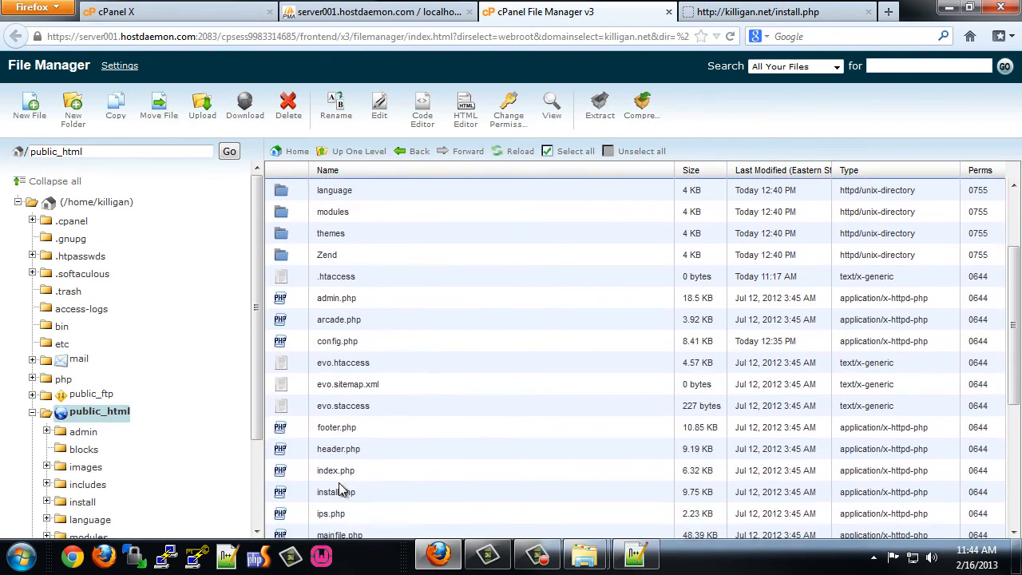
pyautogui.click(336, 492)
pyautogui.click(288, 103)
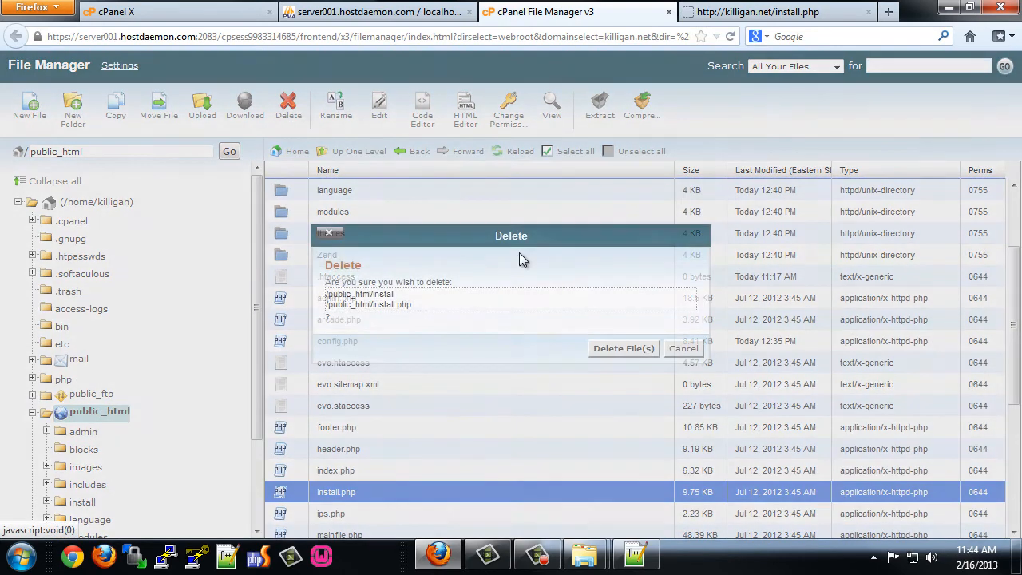
pyautogui.click(606, 346)
pyautogui.scroll(3, 437, 268)
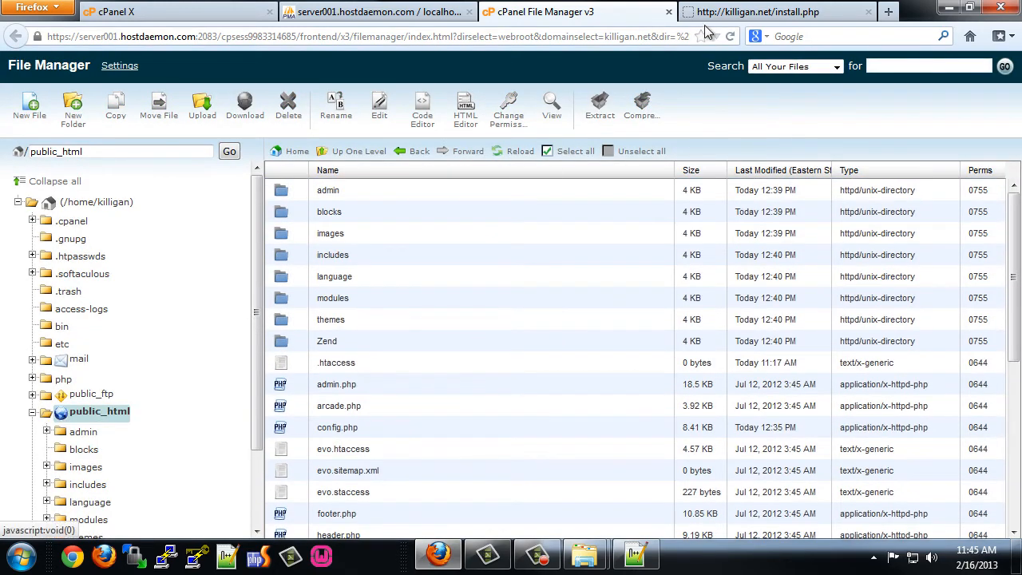
# - Go back to the installer's browser tab and load the site's home page at killigan.net
pyautogui.click(758, 12)
pyautogui.moveTo(146, 36); pyautogui.dragTo(101, 40)
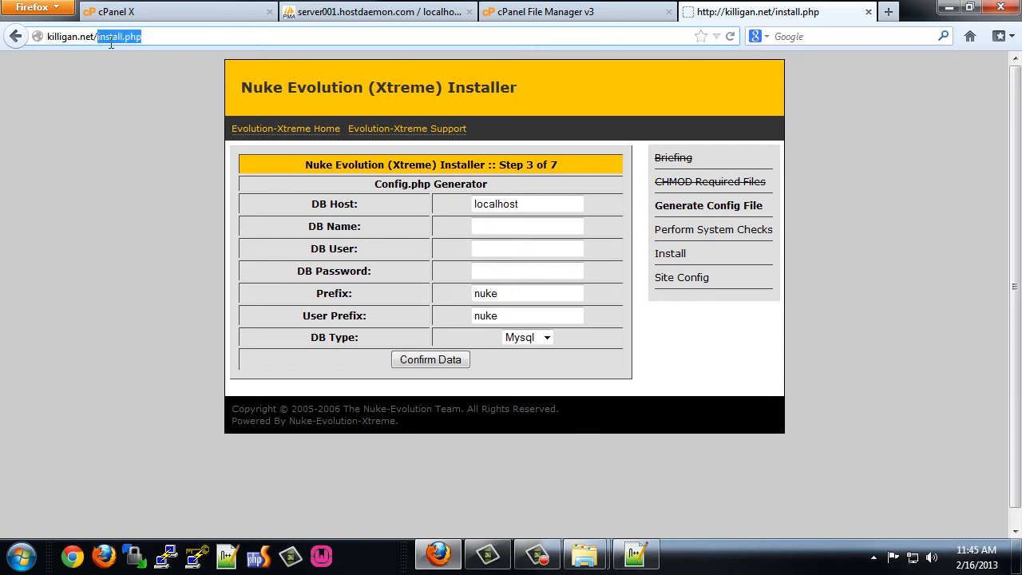
pyautogui.press('BackSpace')
pyautogui.press('Return')
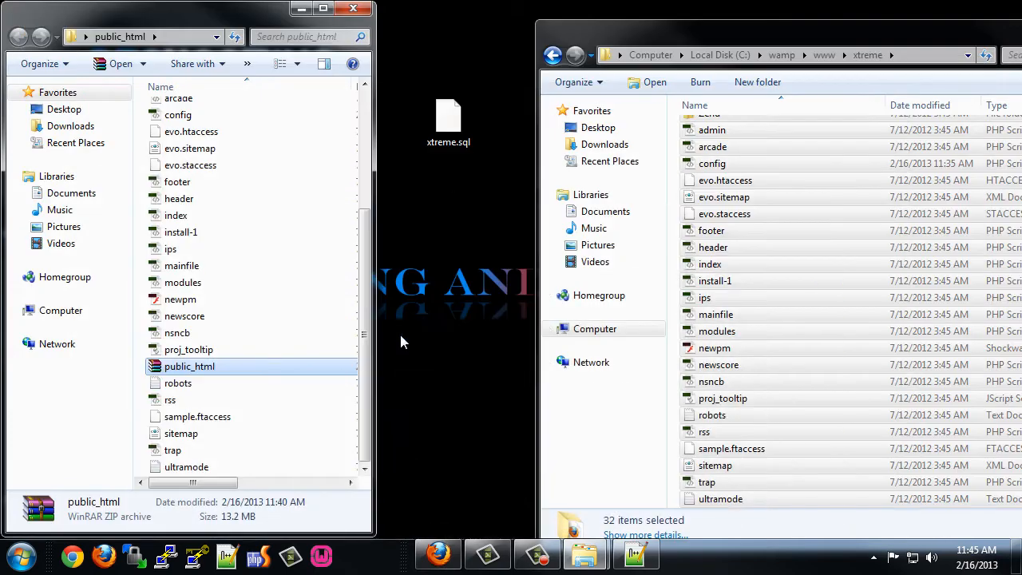
# - Open the config file from the local desktop public_html folder in Notepad++
pyautogui.moveTo(122, 38); pyautogui.dragTo(215, 38)
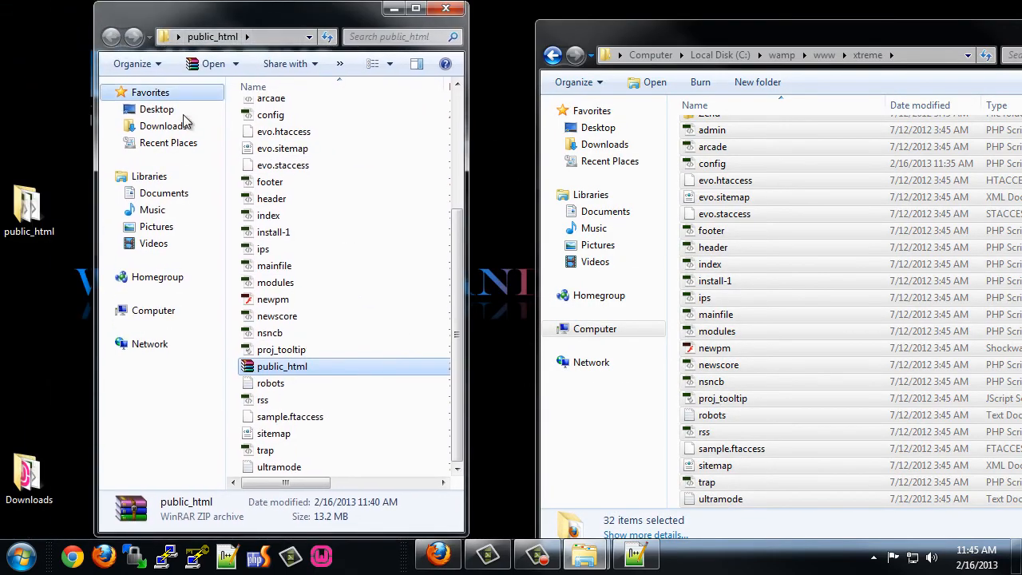
pyautogui.scroll(3, 264, 227)
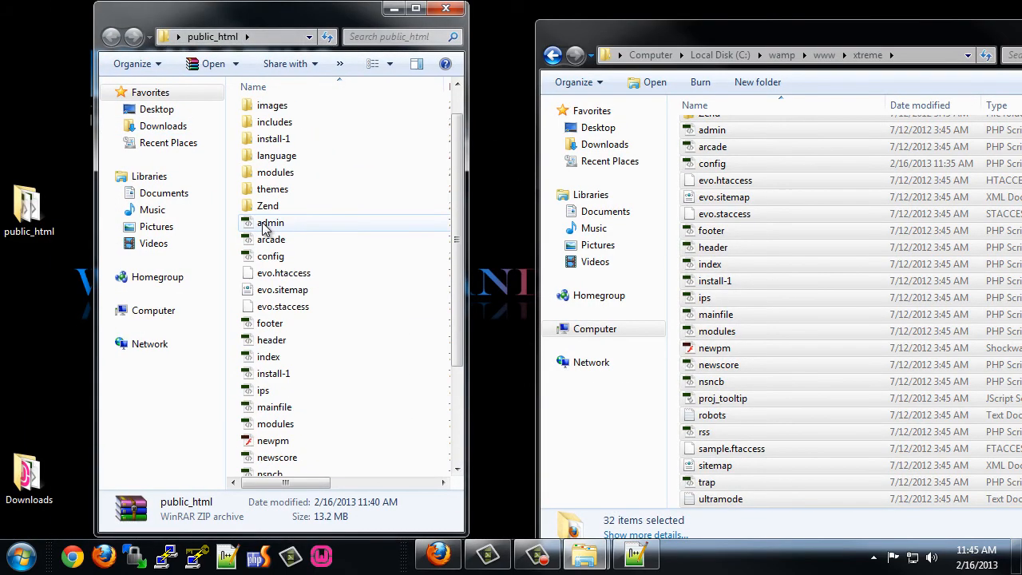
pyautogui.click(256, 260)
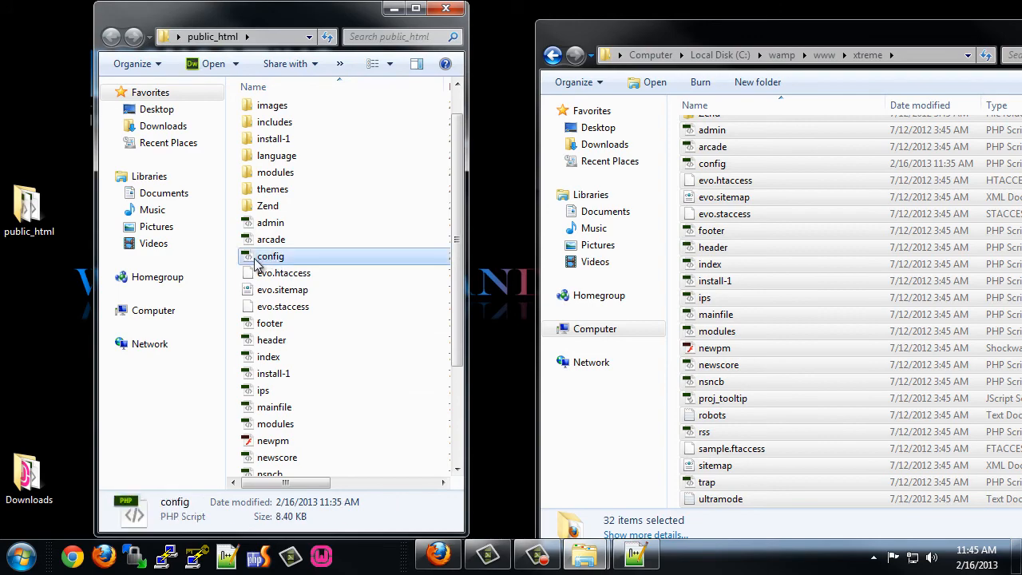
pyautogui.rightClick(255, 261)
pyautogui.click(355, 181)
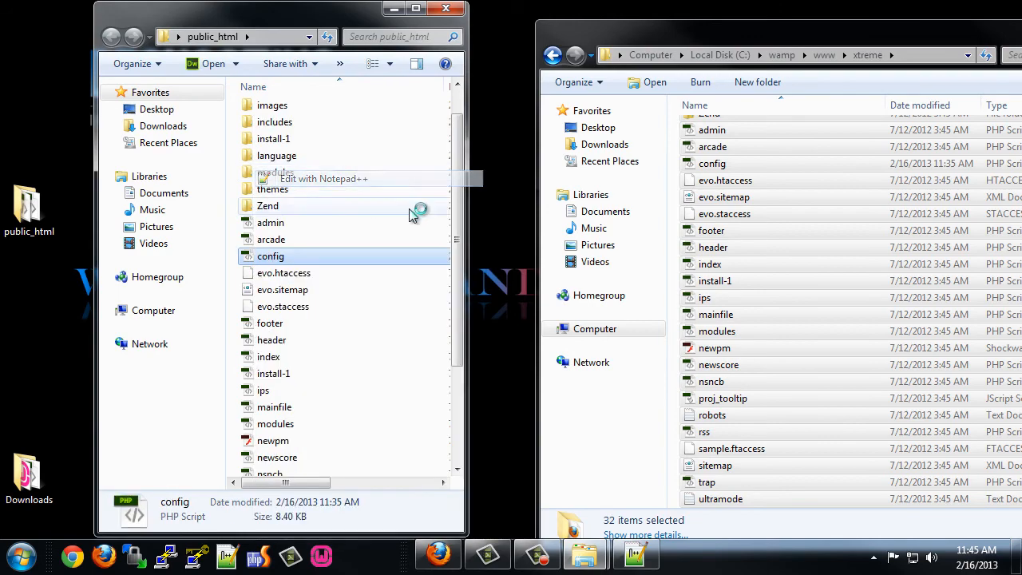
# - Paste the database password between the empty quotes of $dbpass in config.php
pyautogui.scroll(-2, 233, 292)
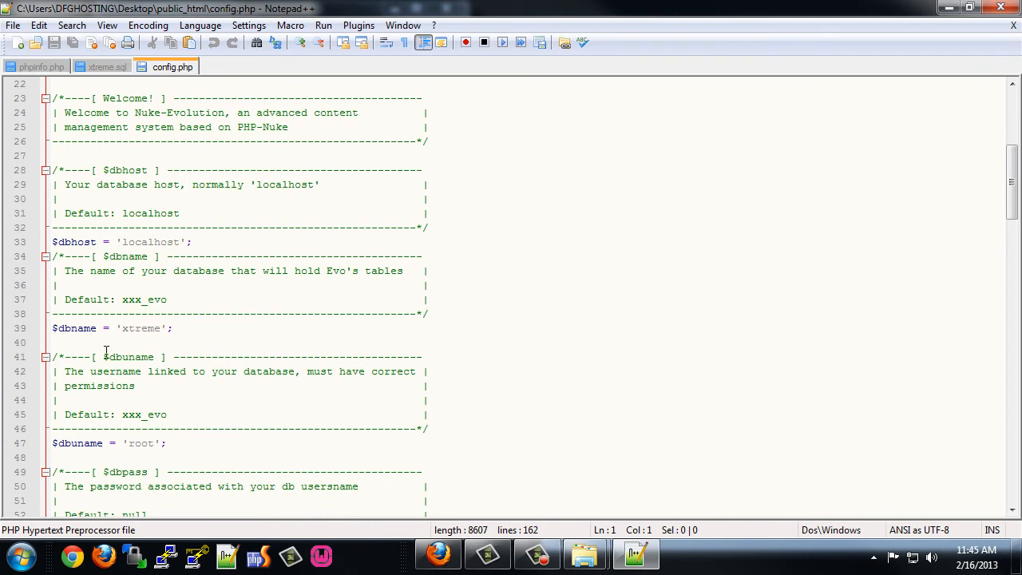
pyautogui.scroll(-3, 106, 352)
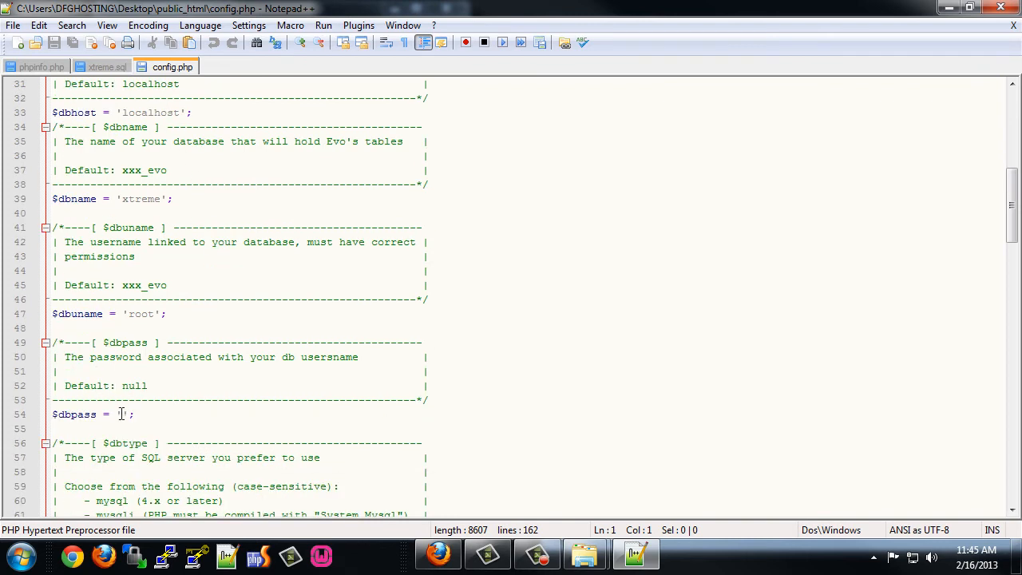
pyautogui.click(122, 413)
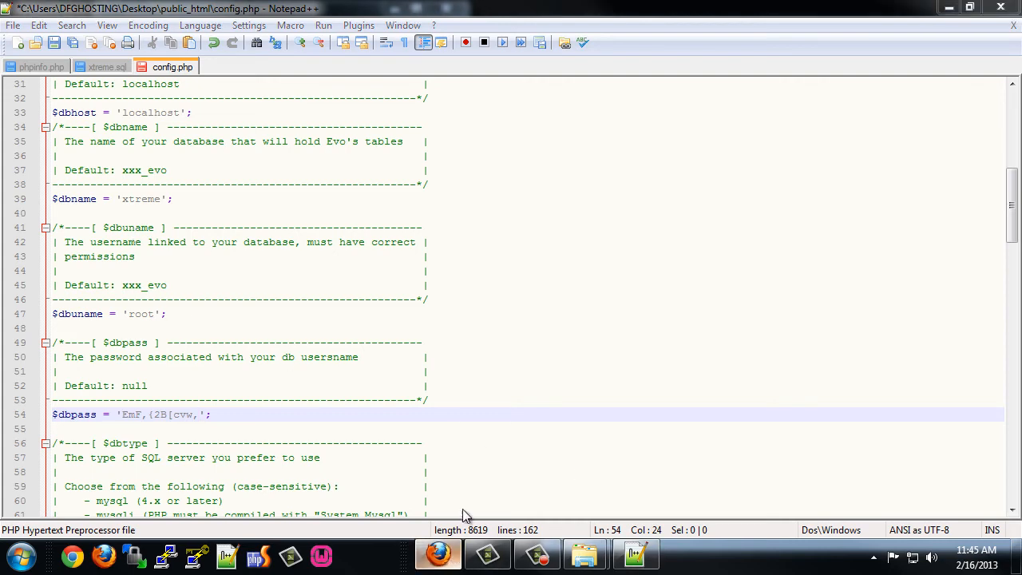
# - Check the imported database's name in phpMyAdmin and set $dbname in config.php to killigan_testing
pyautogui.click(438, 555)
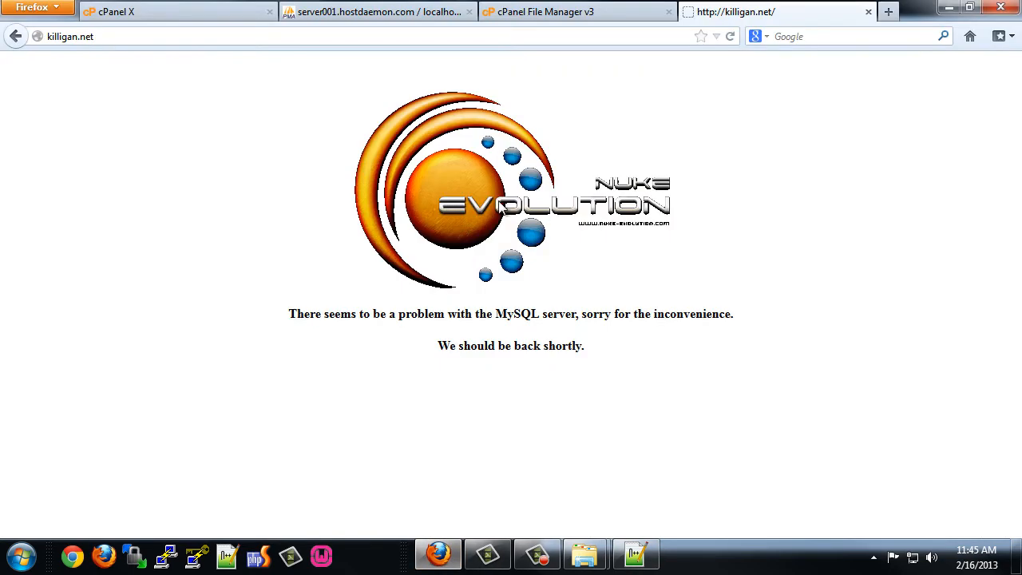
pyautogui.click(423, 14)
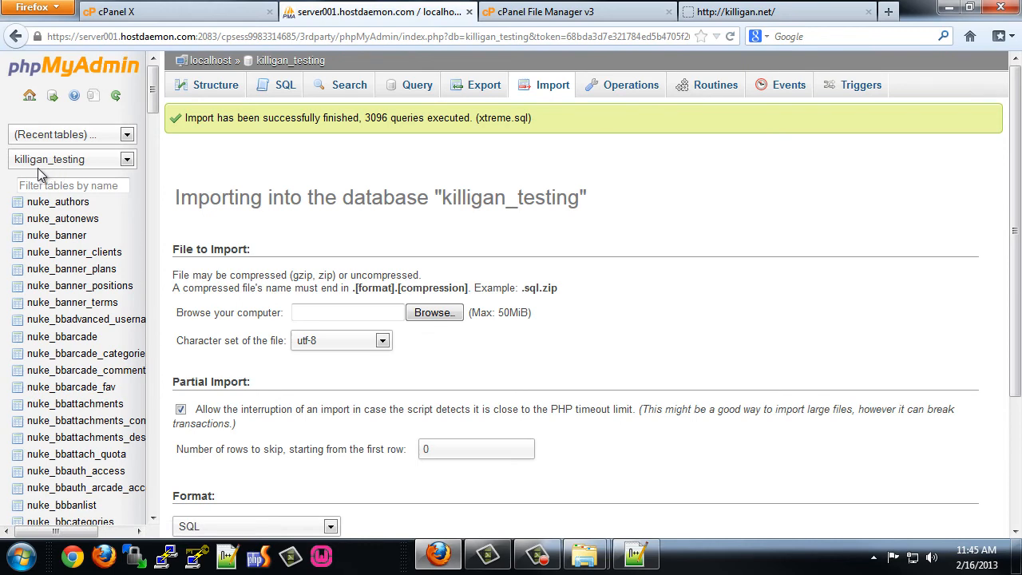
pyautogui.click(828, 17)
pyautogui.click(949, 8)
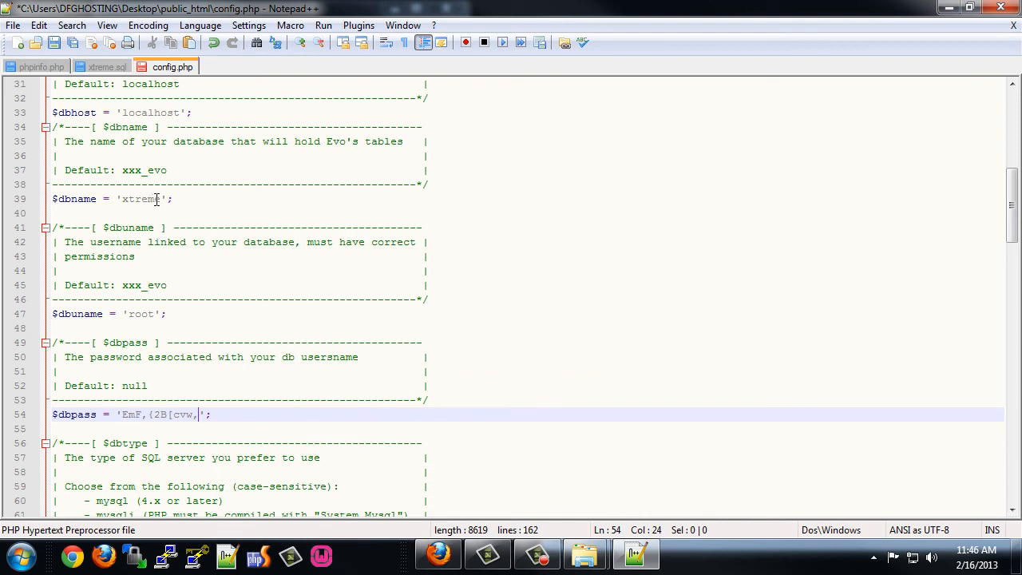
pyautogui.moveTo(157, 199); pyautogui.dragTo(125, 199)
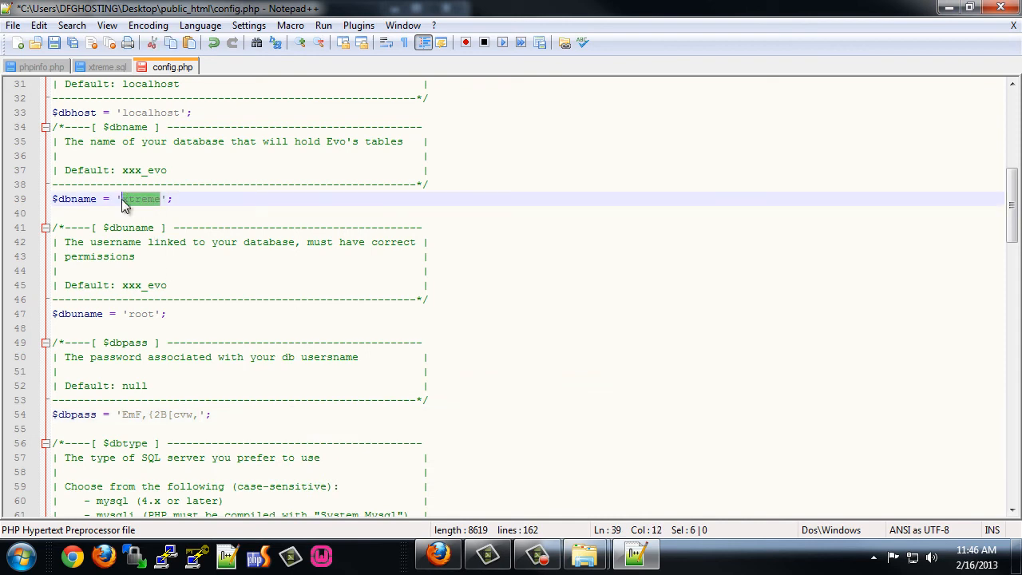
pyautogui.write('killigan_testing')
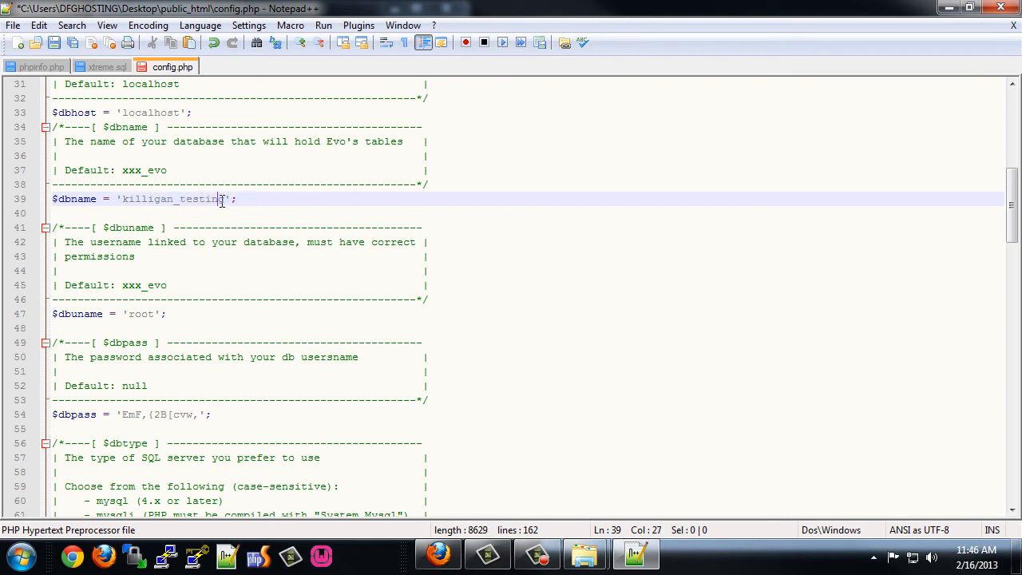
# - Copy the $dbname value into $dbuname so it reads killigan_testing, and save config.php
pyautogui.hotkey('shift', 'Left')
pyautogui.hotkey('shift', 'Left')
pyautogui.hotkey('shift', 'Left')
pyautogui.hotkey('shift', 'Left')
pyautogui.hotkey('shift', 'Left')
pyautogui.hotkey('shift', 'Left')
pyautogui.hotkey('shift', 'Left')
pyautogui.hotkey('shift', 'Left')
pyautogui.hotkey('shift', 'Left')
pyautogui.hotkey('shift', 'Left')
pyautogui.hotkey('shift', 'Left')
pyautogui.hotkey('shift', 'Left')
pyautogui.moveTo(222, 199); pyautogui.dragTo(124, 199)
pyautogui.hotkey('ctrl', 'c')
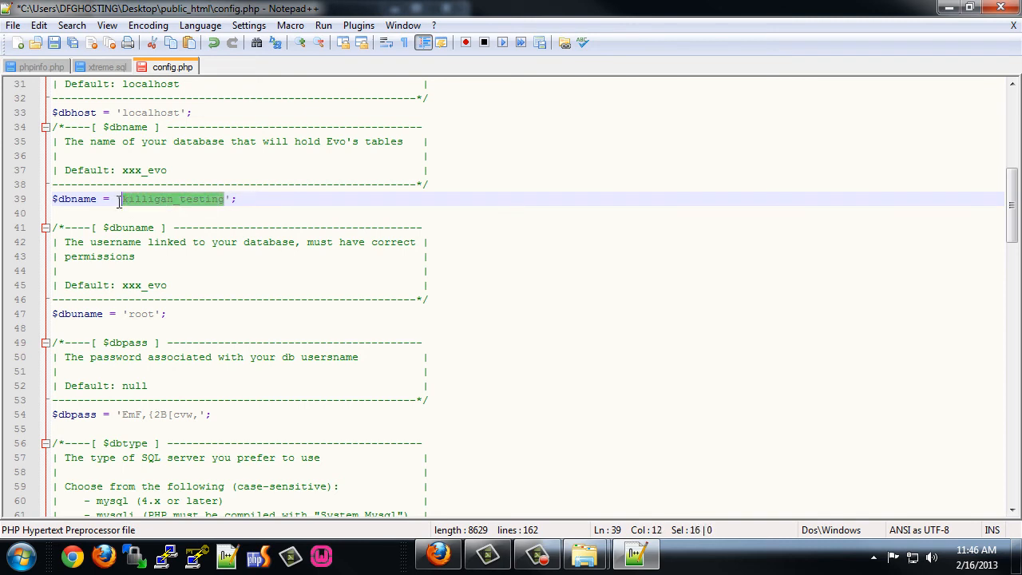
pyautogui.moveTo(154, 317); pyautogui.dragTo(127, 324)
pyautogui.hotkey('ctrl', 'v')
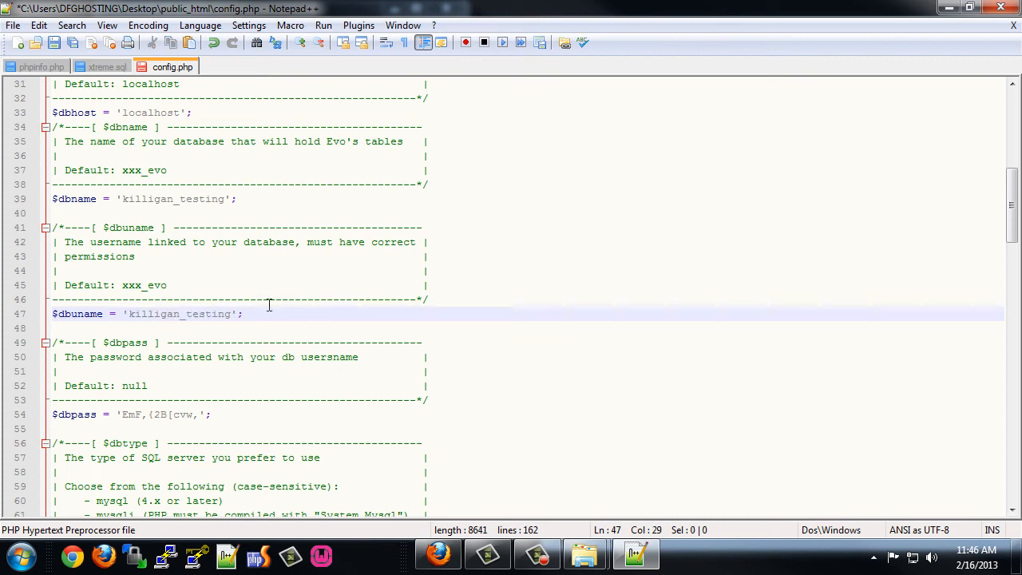
pyautogui.scroll(-2, 237, 334)
pyautogui.hotkey('ctrl', 's')
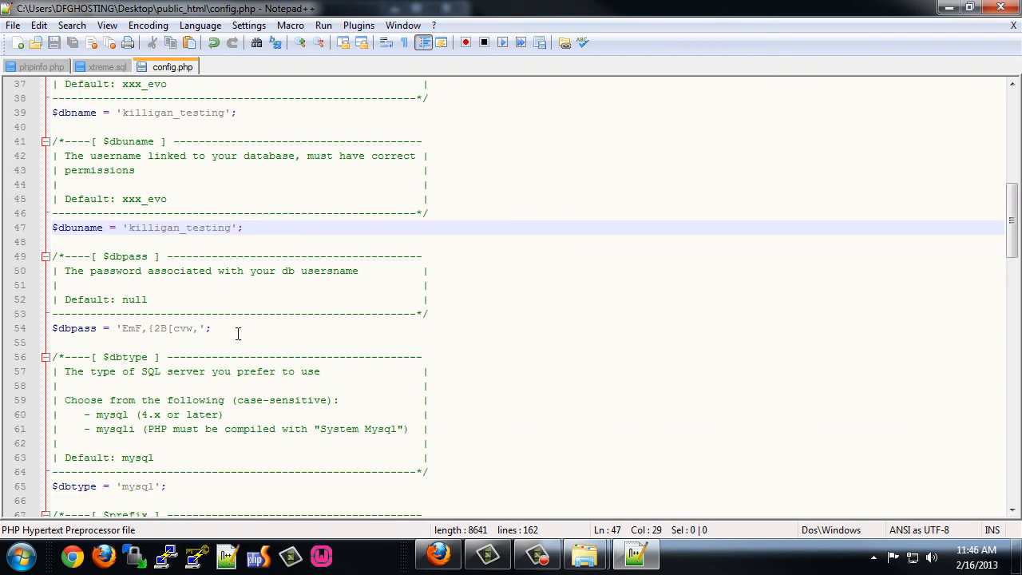
pyautogui.click(948, 8)
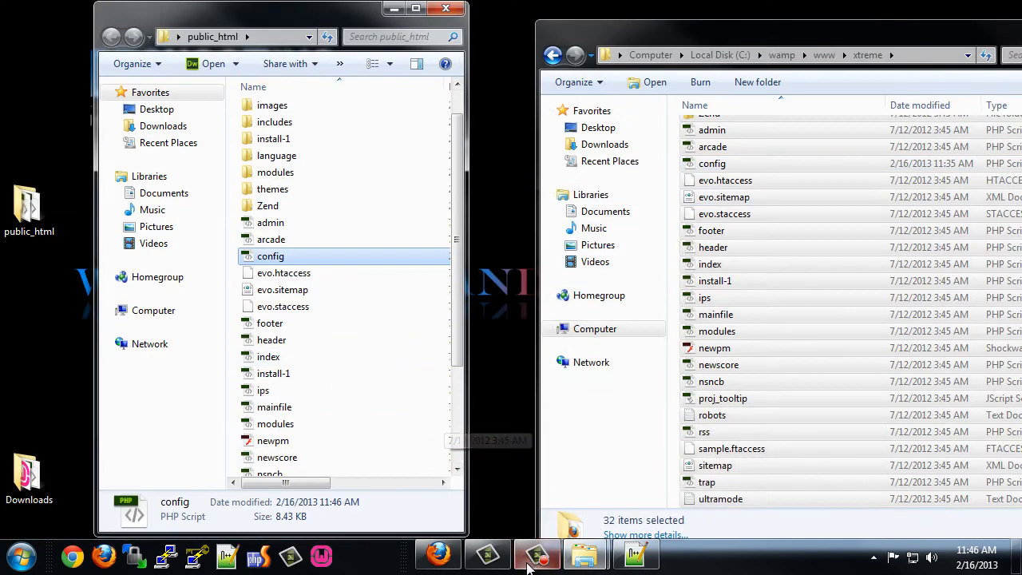
# - Upload the edited config.php from the desktop public_html folder to the server's public_html, overwriting the existing file, and return to File Manager
pyautogui.click(437, 553)
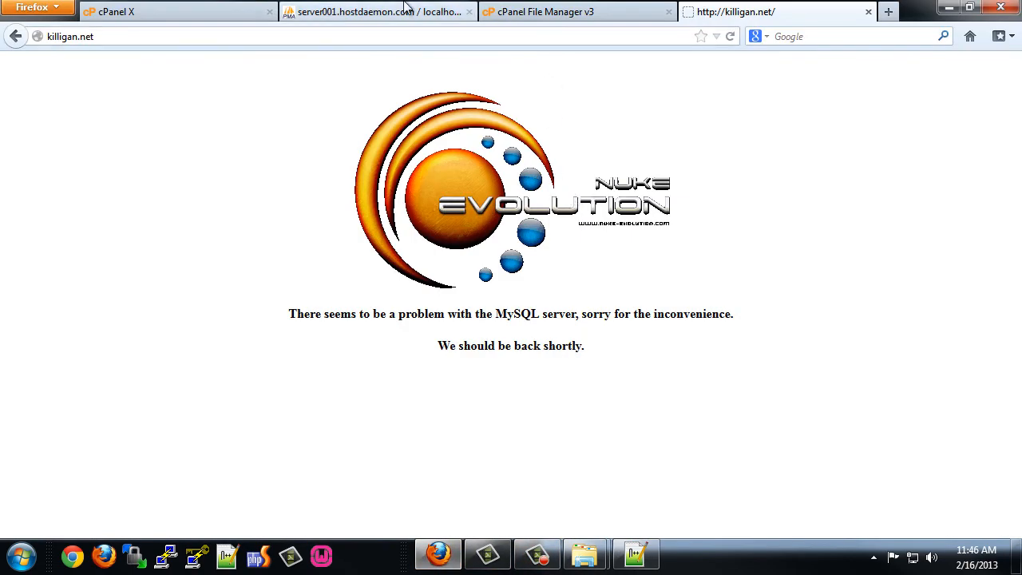
pyautogui.click(543, 13)
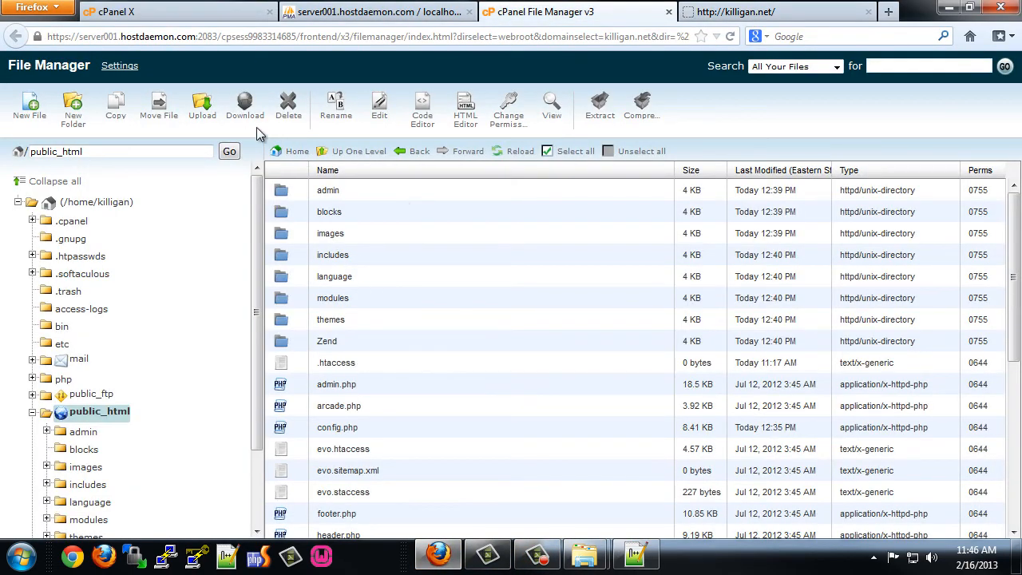
pyautogui.click(202, 105)
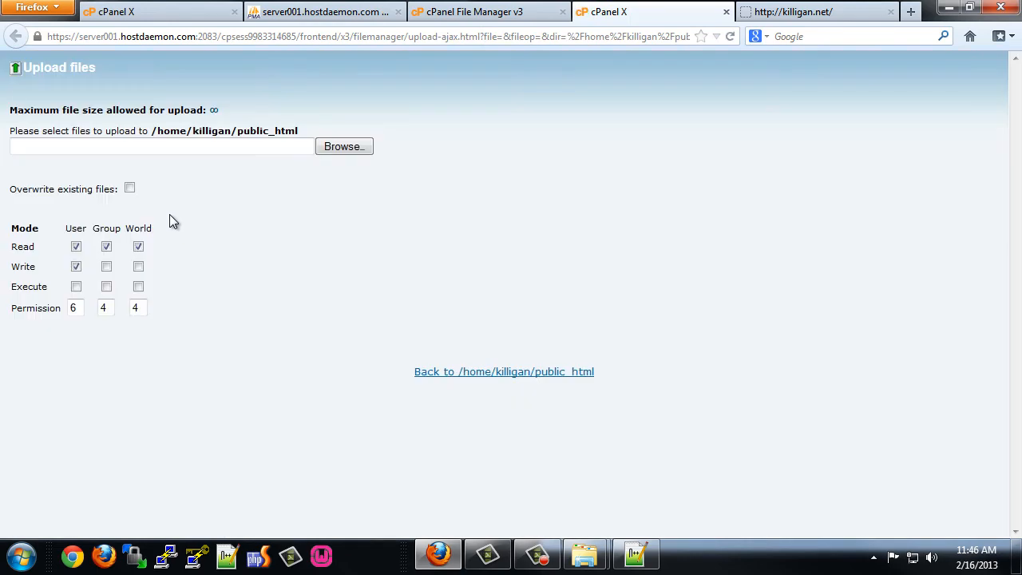
pyautogui.click(127, 189)
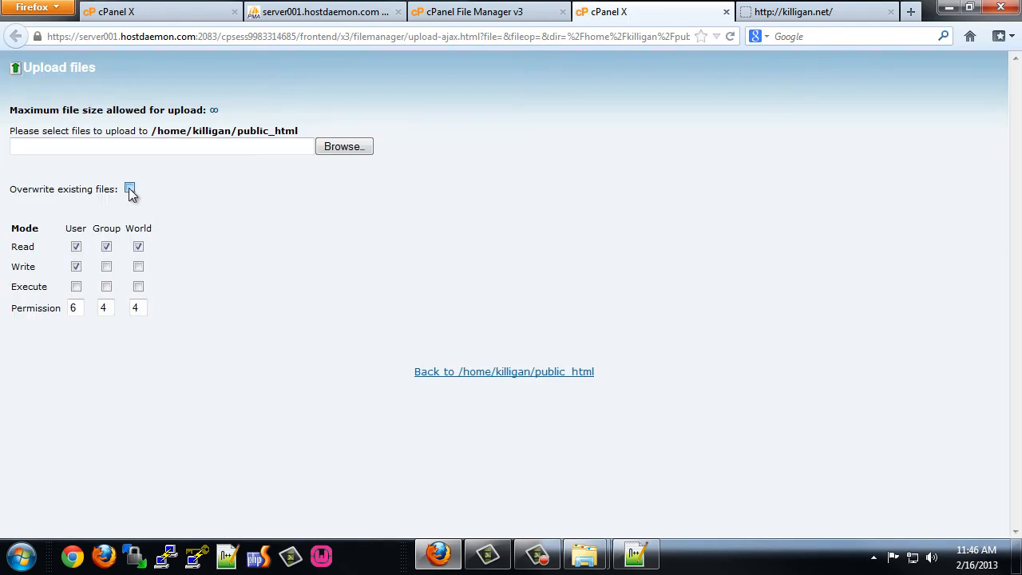
pyautogui.click(338, 149)
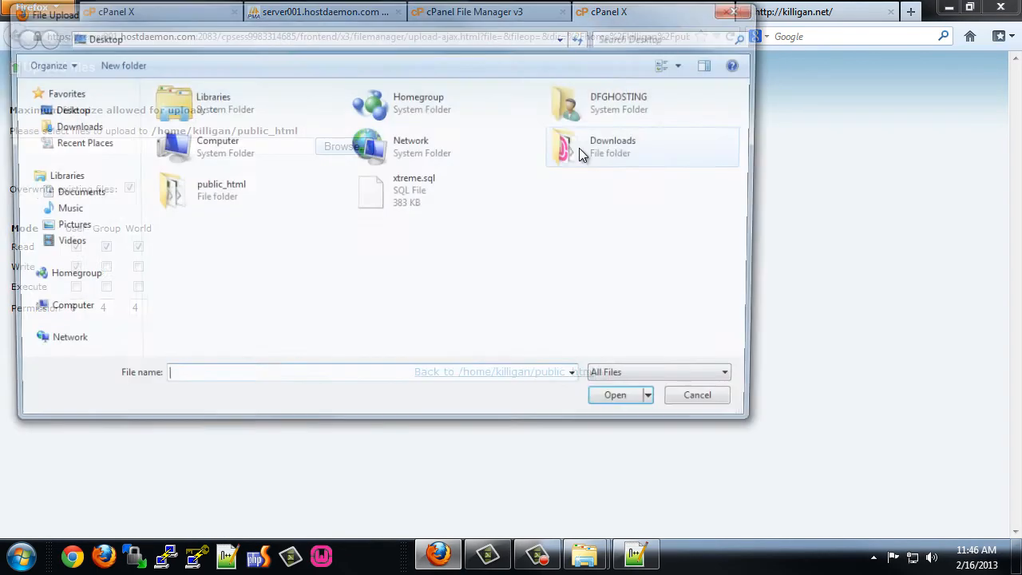
pyautogui.doubleClick(192, 200)
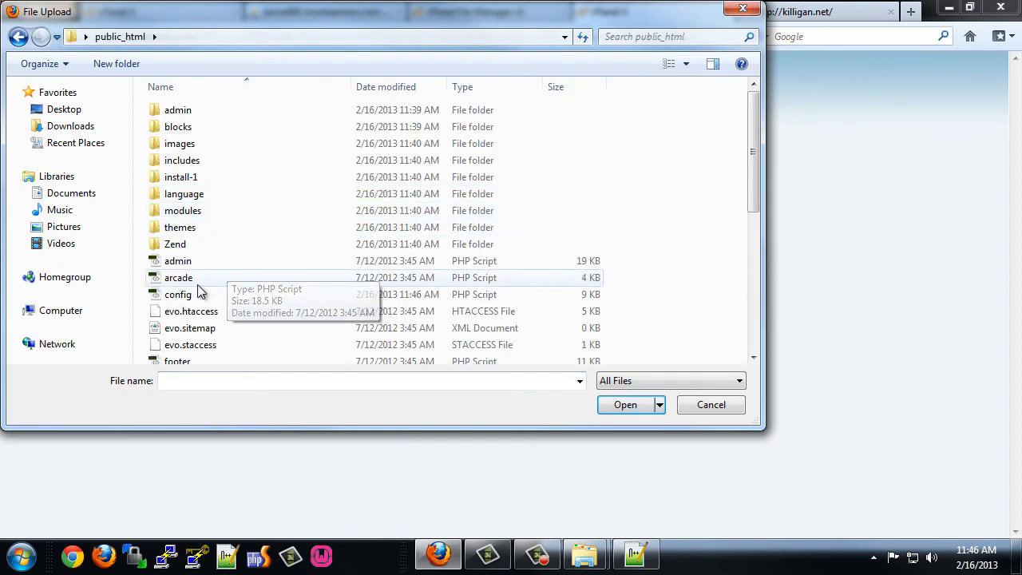
pyautogui.click(185, 283)
pyautogui.click(180, 294)
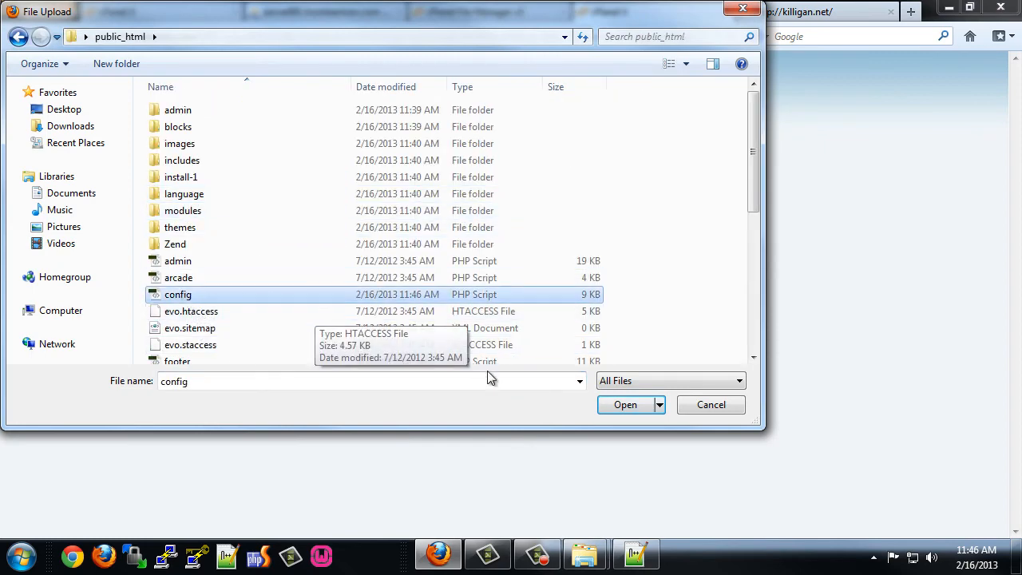
pyautogui.click(630, 406)
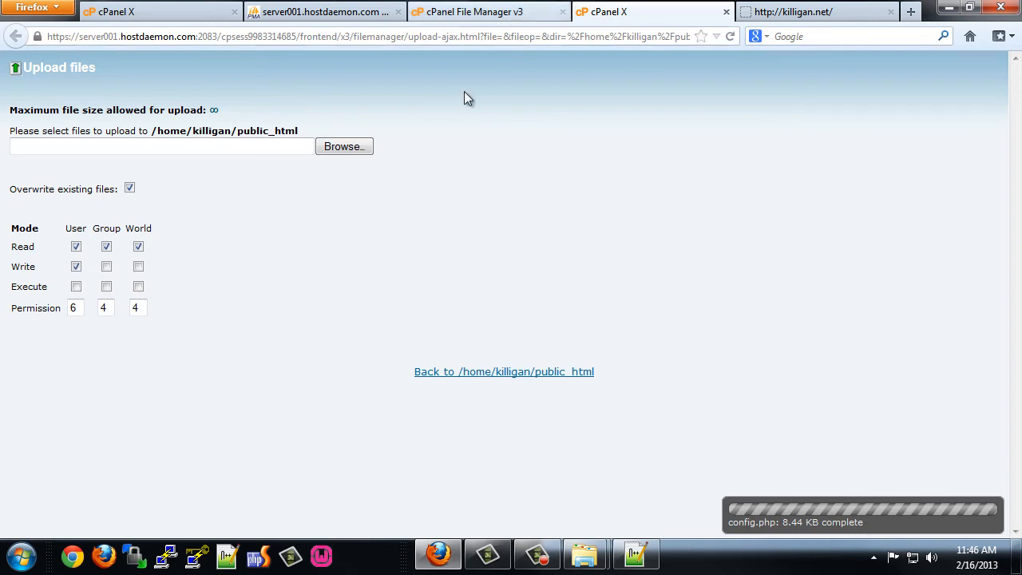
pyautogui.click(470, 372)
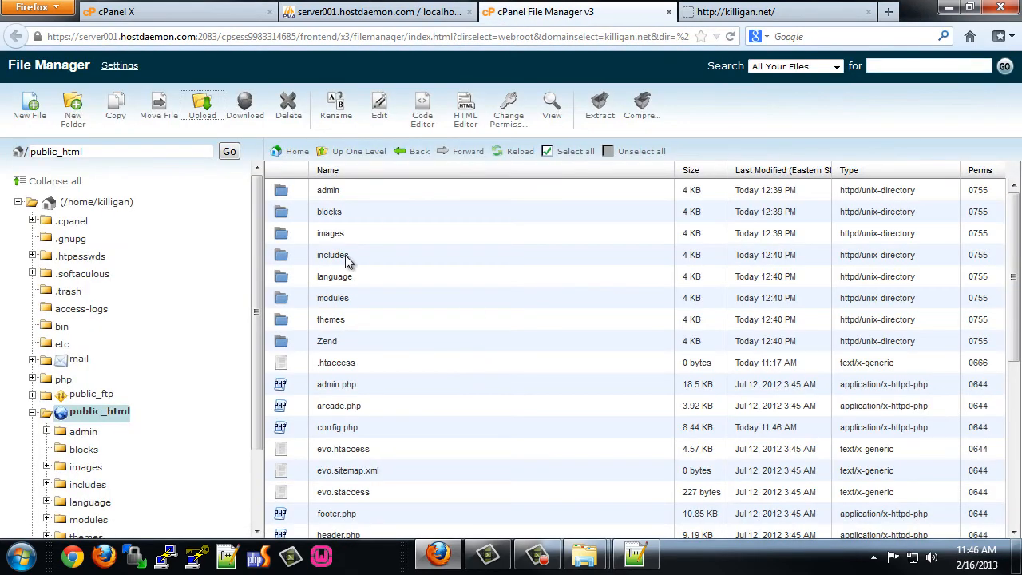
# - Delete all zend_cache files from public_html/includes/cache, keeping .htaccess, index.html and info.txt
pyautogui.doubleClick(284, 255)
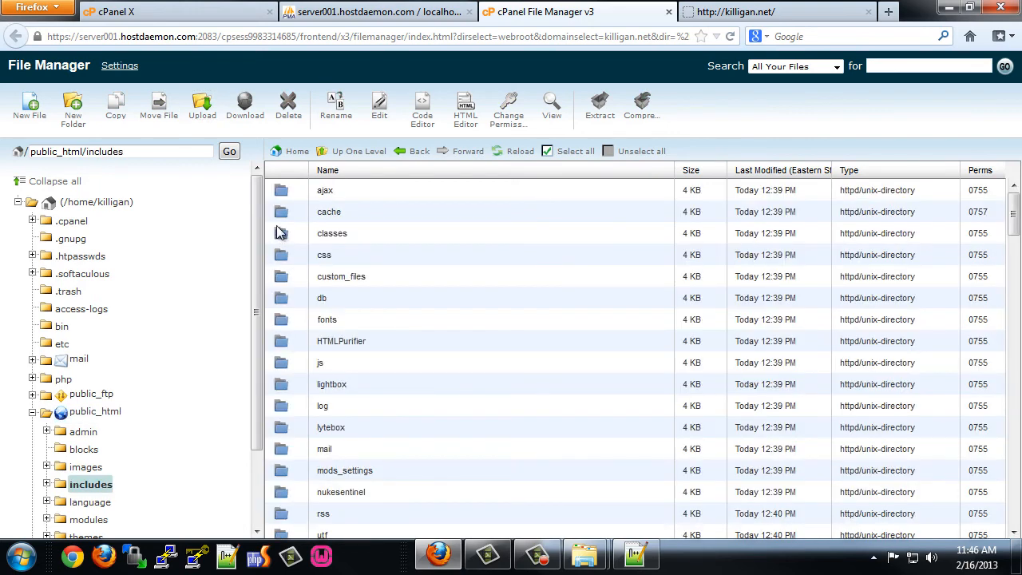
pyautogui.doubleClick(277, 216)
pyautogui.click(324, 261)
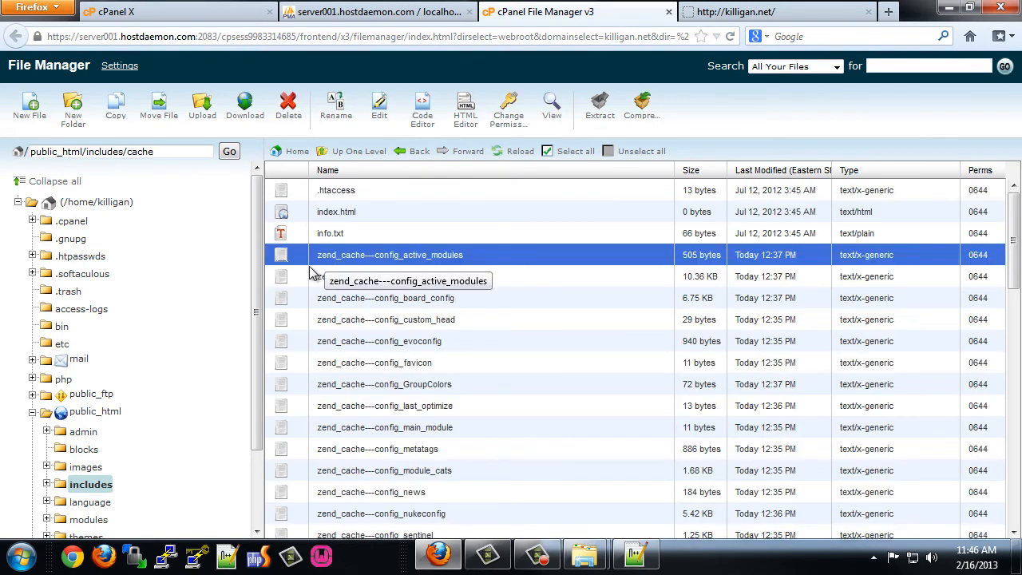
pyautogui.scroll(-15, 335, 273)
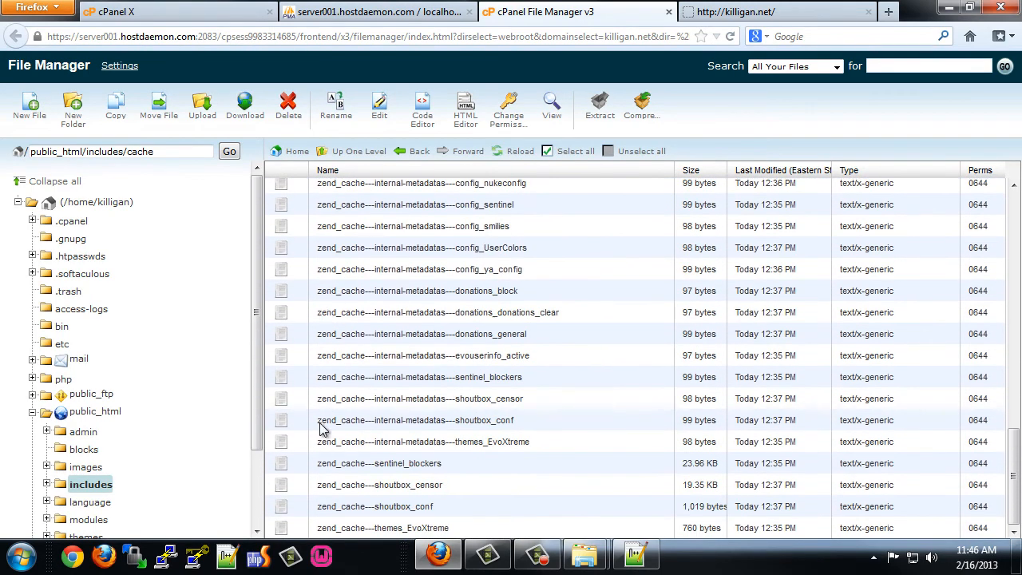
pyautogui.keyDown('shift'); pyautogui.click(336, 528); pyautogui.keyUp('shift')
pyautogui.click(286, 112)
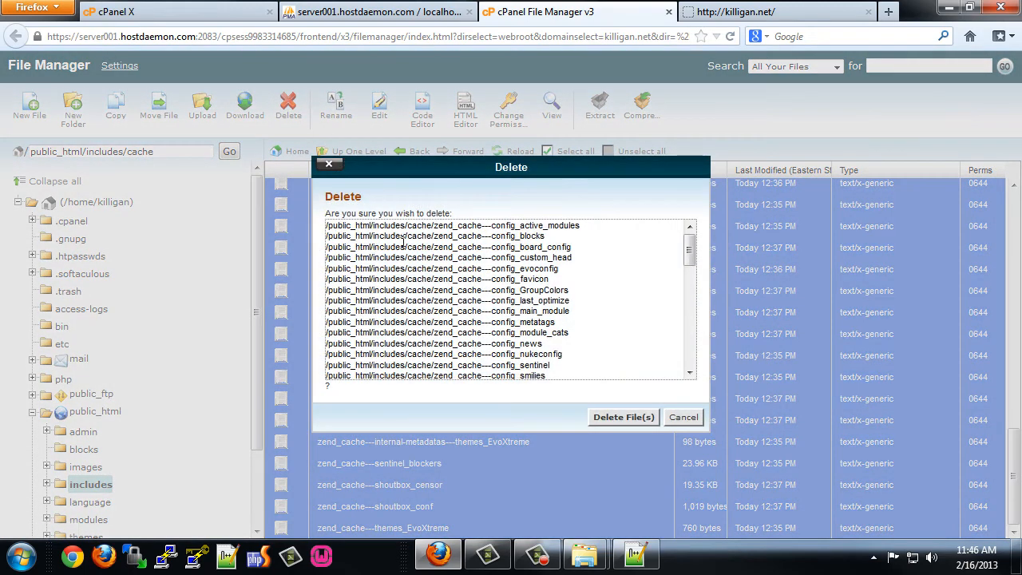
pyautogui.click(623, 417)
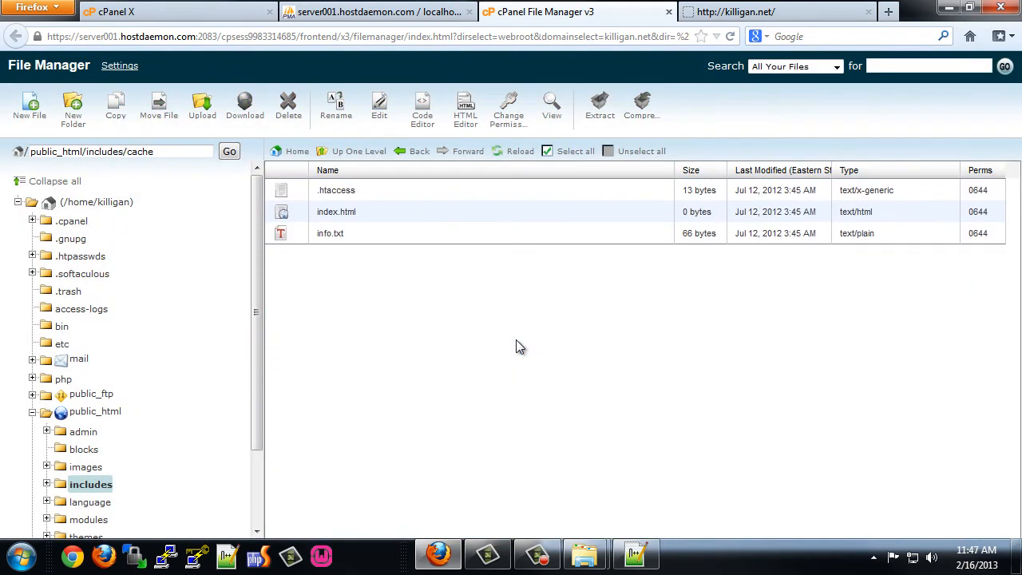
# - Reload killigan.net and look over the site's home page
pyautogui.click(710, 18)
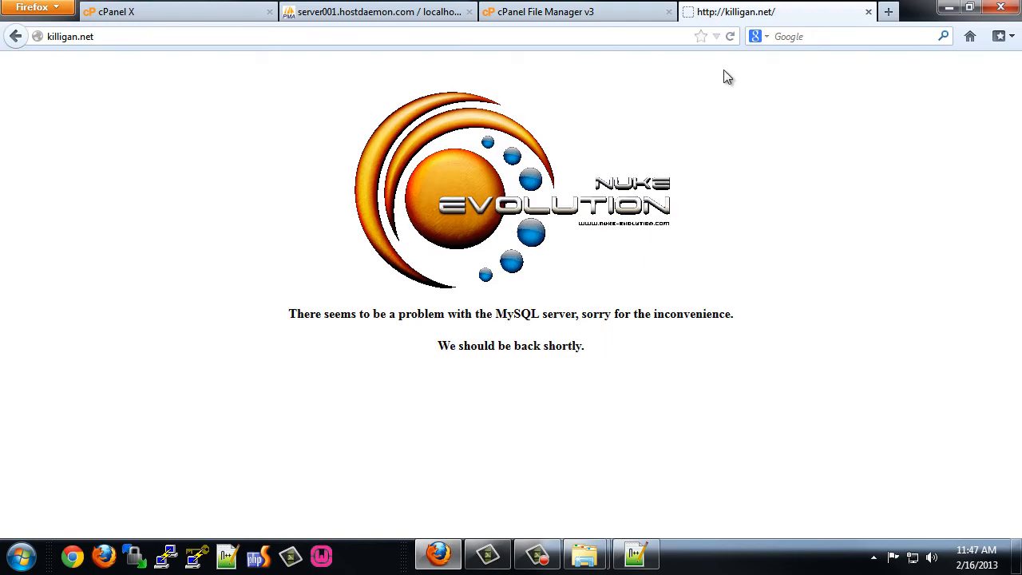
pyautogui.click(730, 37)
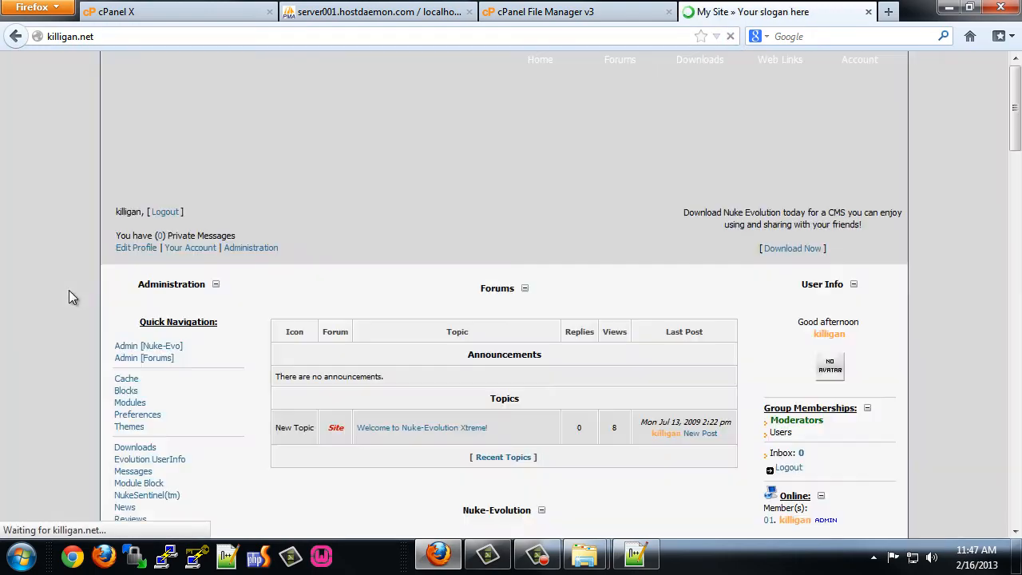
pyautogui.scroll(-4, 385, 309)
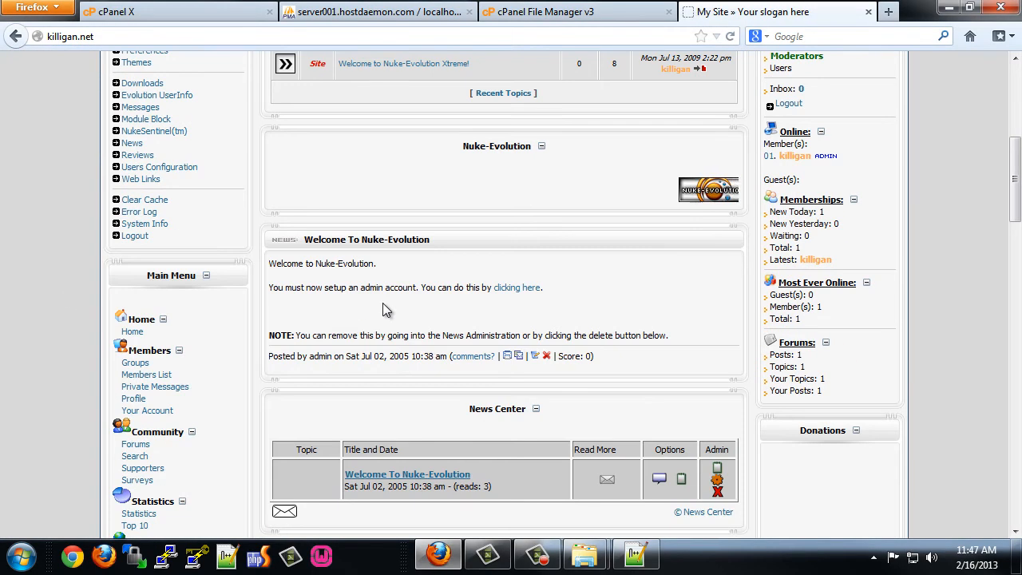
pyautogui.scroll(3, 386, 310)
pyautogui.scroll(3, 382, 310)
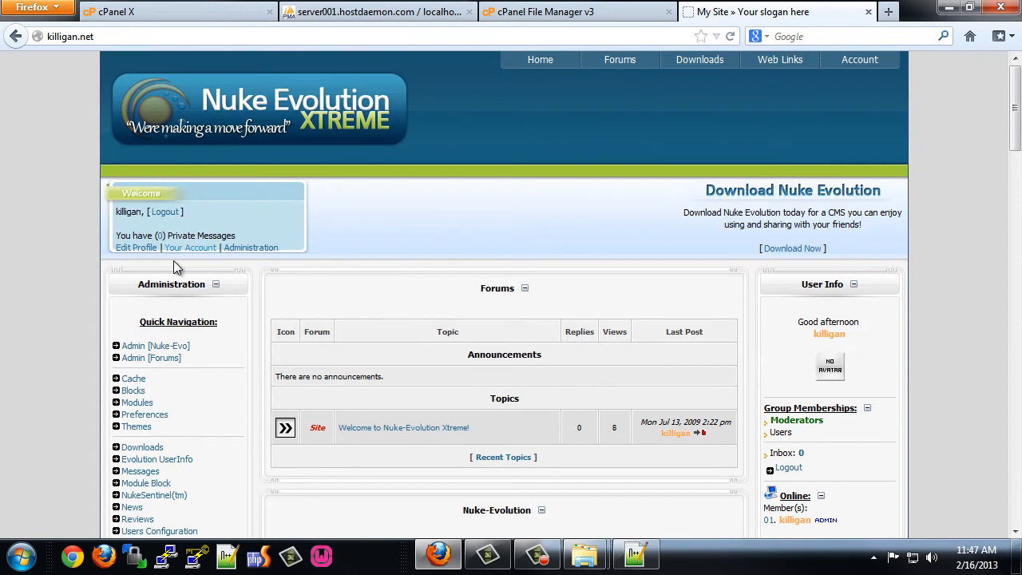
pyautogui.click(157, 347)
pyautogui.scroll(-5, 456, 349)
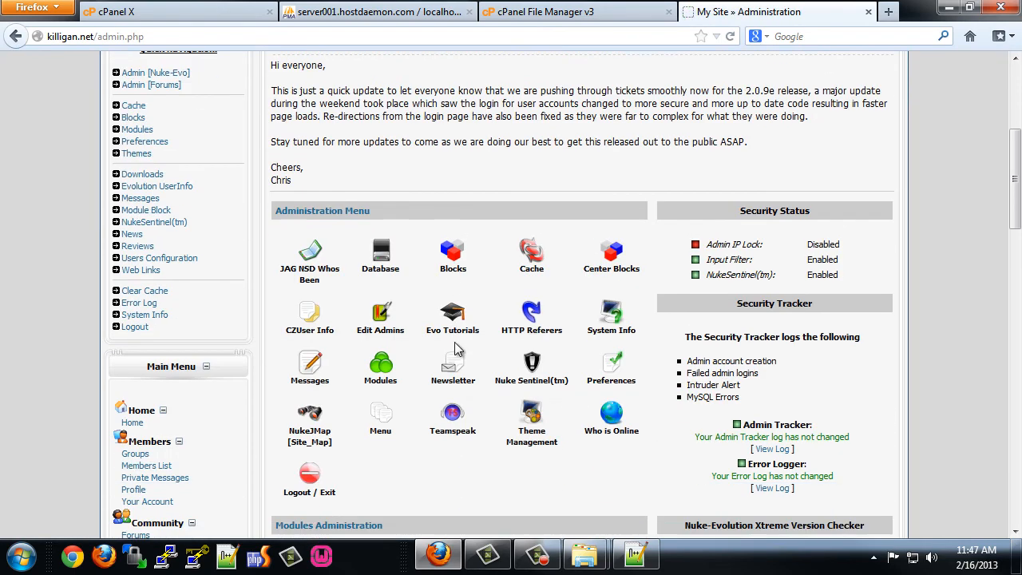
pyautogui.scroll(-4, 391, 363)
pyautogui.click(619, 181)
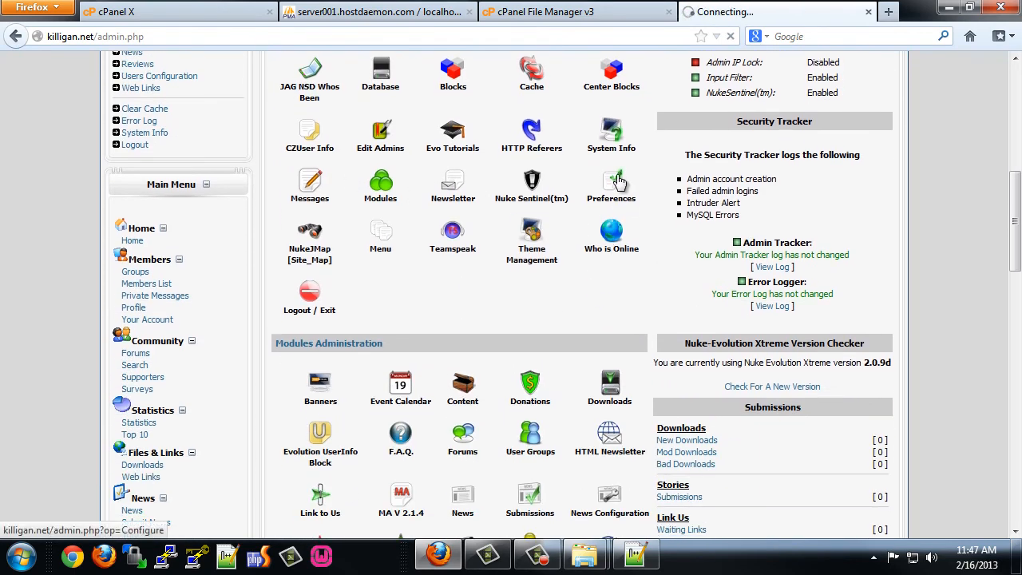
pyautogui.scroll(-2, 359, 360)
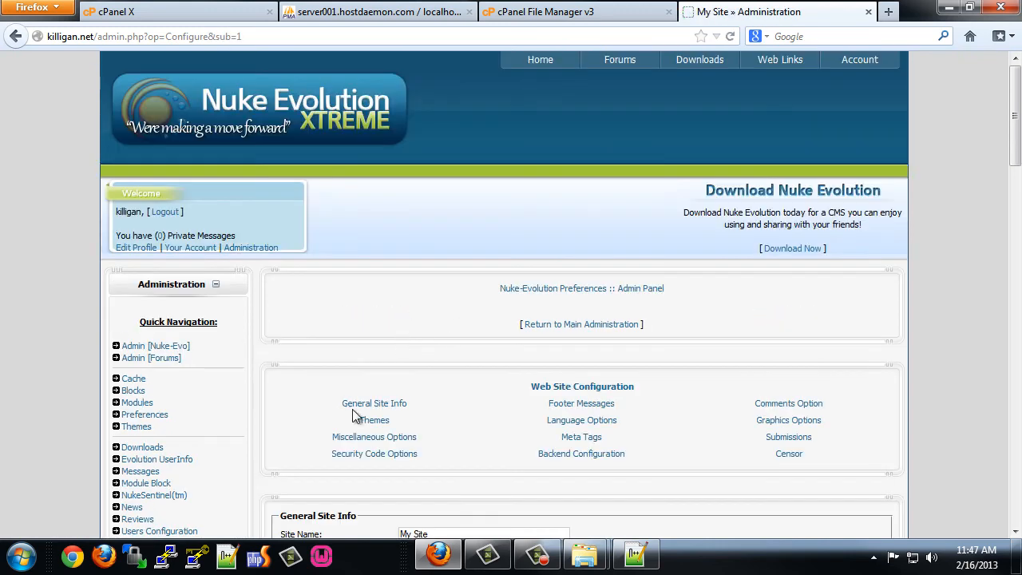
pyautogui.scroll(-6, 372, 415)
pyautogui.moveTo(474, 279); pyautogui.dragTo(432, 280)
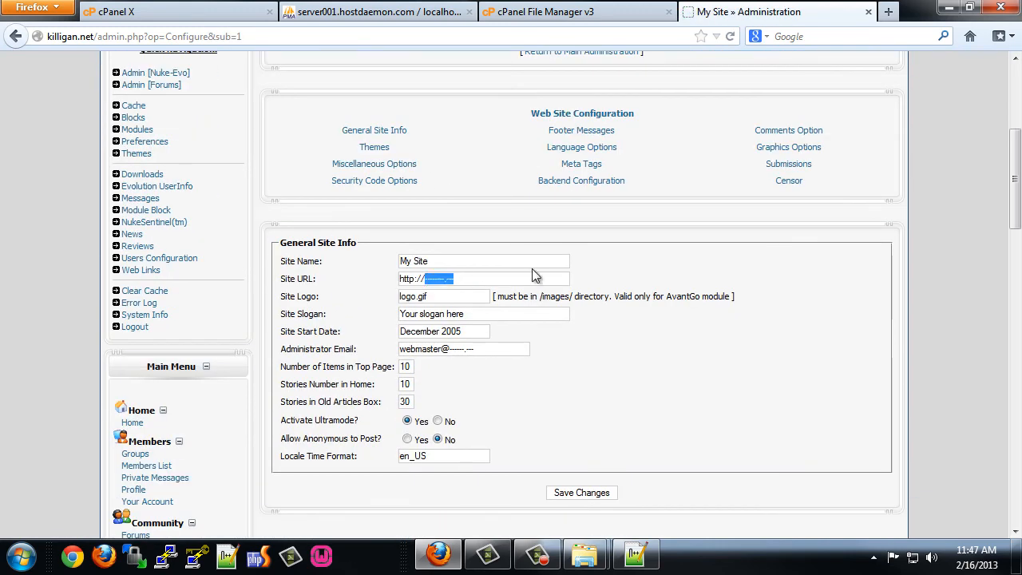
pyautogui.write('killigan.net')
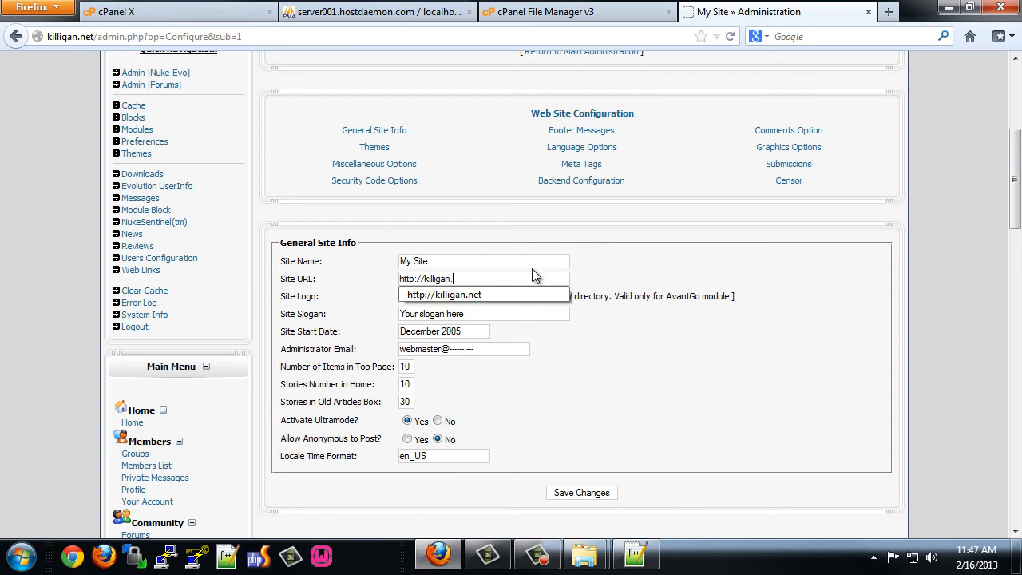
# - Enter the site's administrator e-mail address in General Site Info and save the changes
pyautogui.press('Tab')
pyautogui.press('Tab')
pyautogui.press('Tab')
pyautogui.press('Tab')
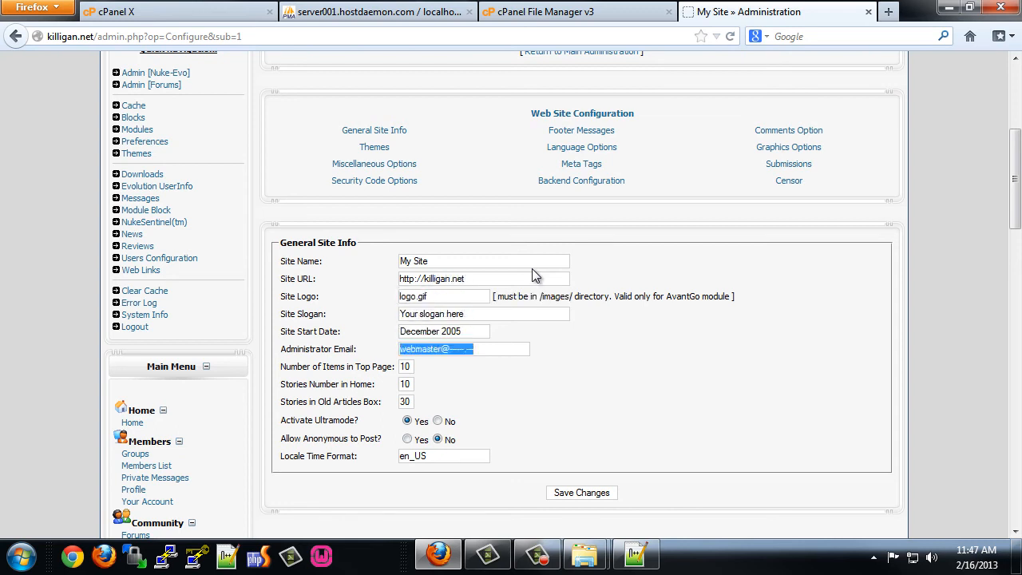
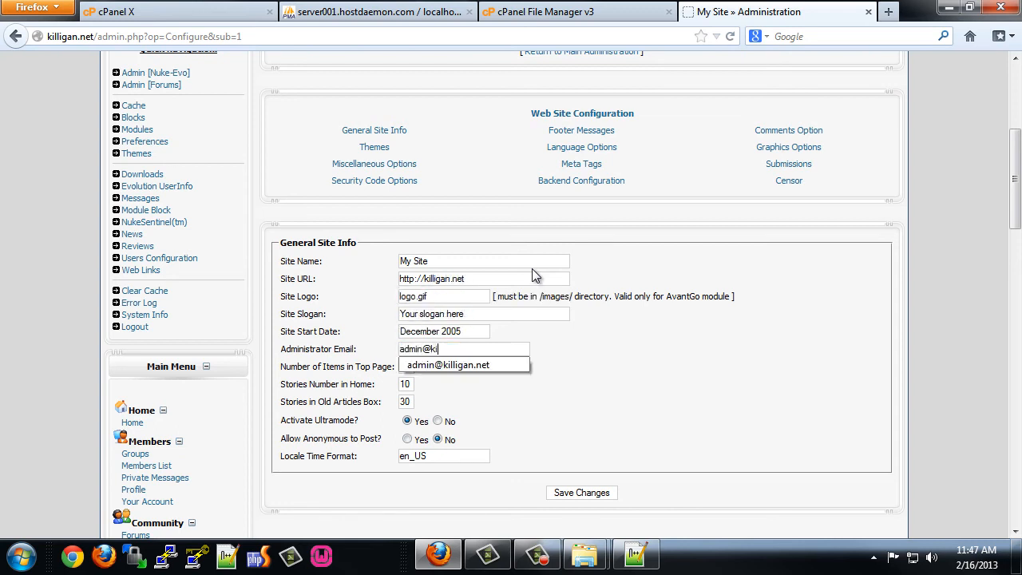
pyautogui.click(568, 495)
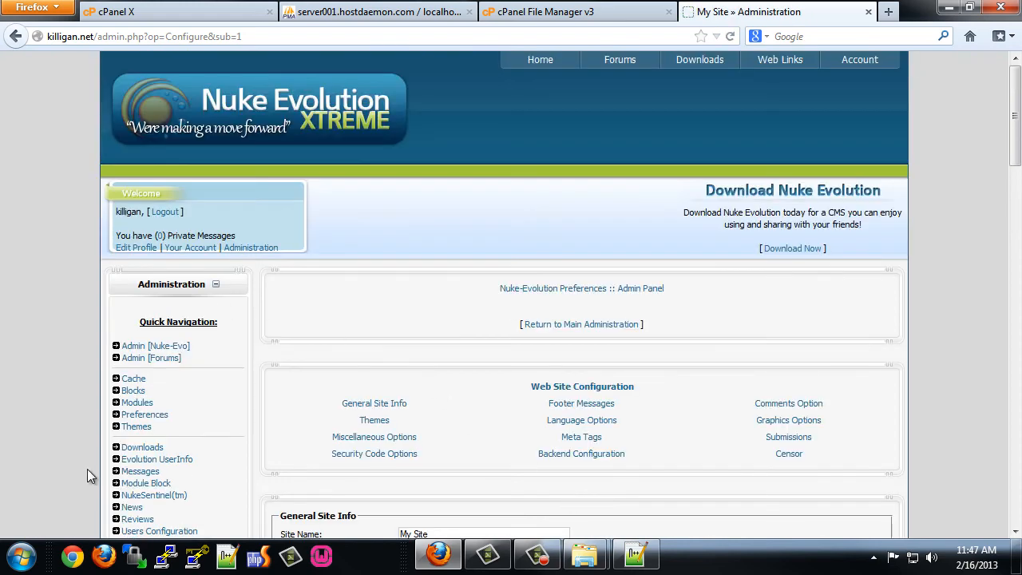
# - Go back to the main administration and open the General Configuration of the Forums module
pyautogui.scroll(-2, 523, 300)
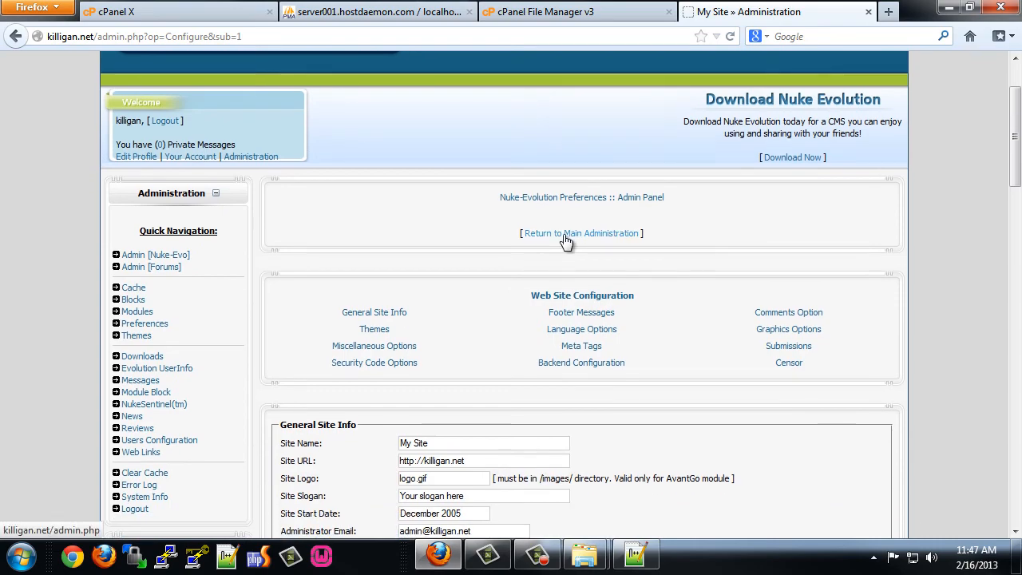
pyautogui.click(564, 233)
pyautogui.scroll(-9, 403, 383)
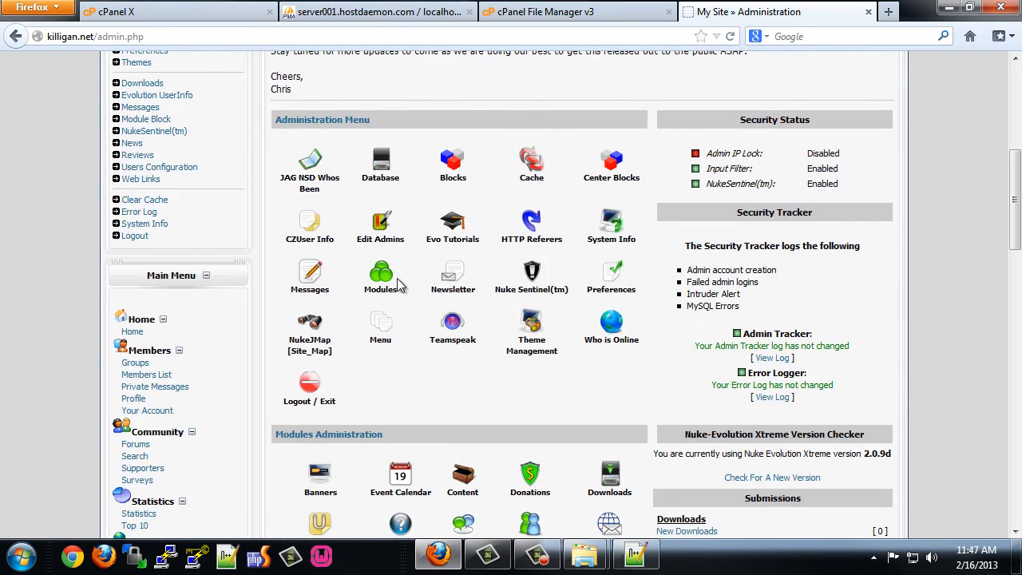
pyautogui.scroll(-4, 399, 335)
pyautogui.click(462, 348)
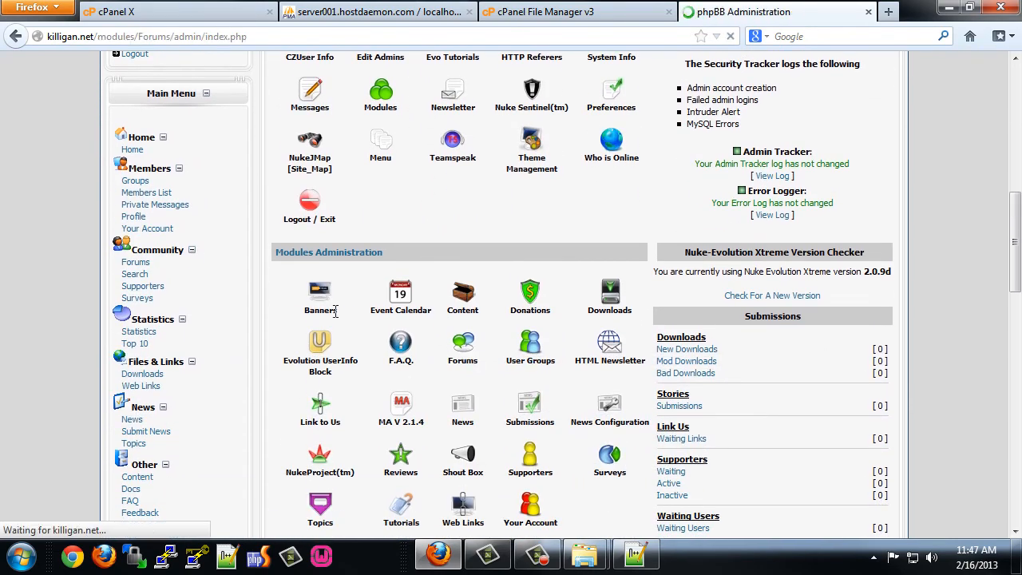
pyautogui.scroll(-2, 32, 439)
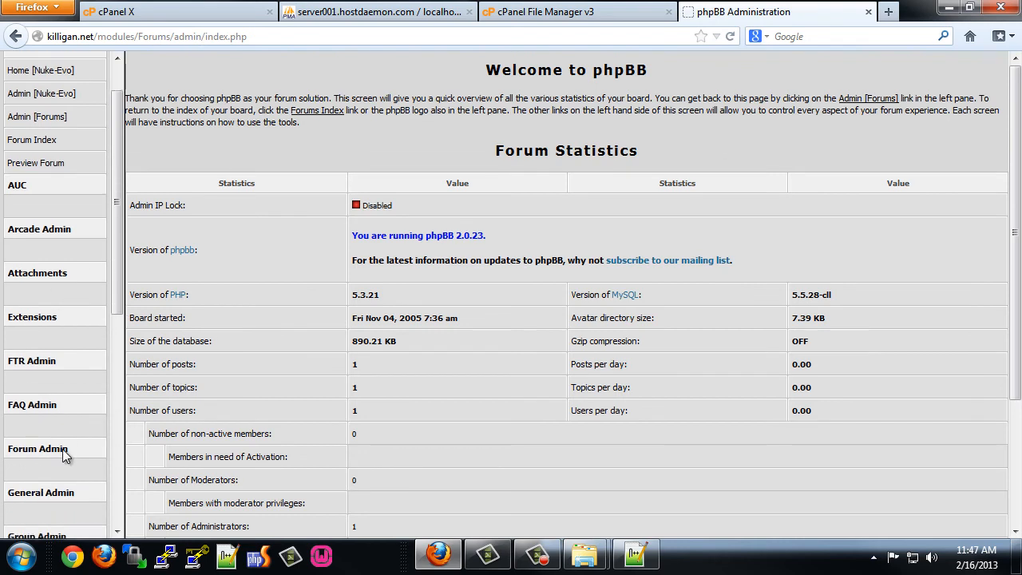
pyautogui.click(41, 450)
pyautogui.scroll(-2, 46, 455)
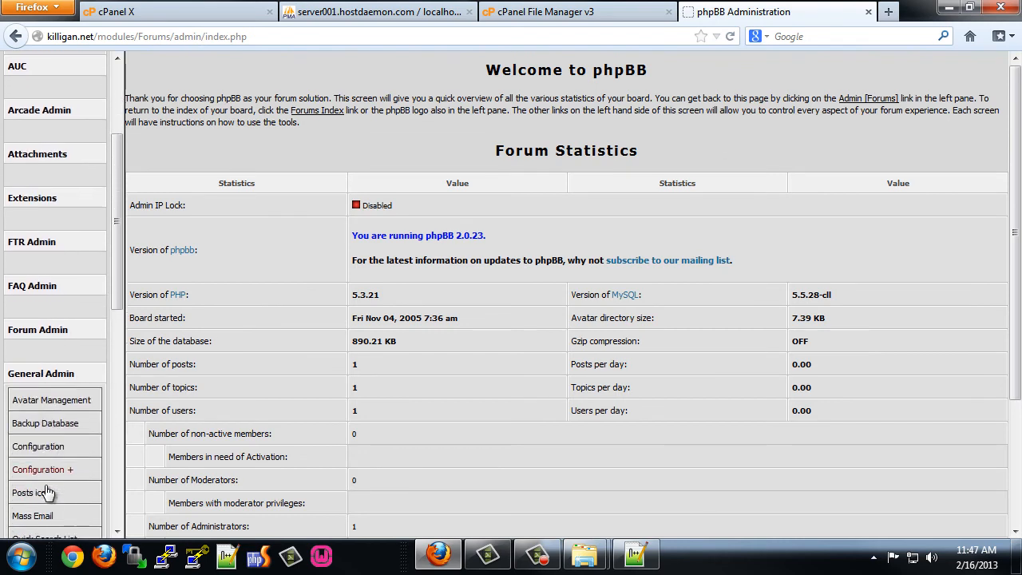
pyautogui.click(46, 435)
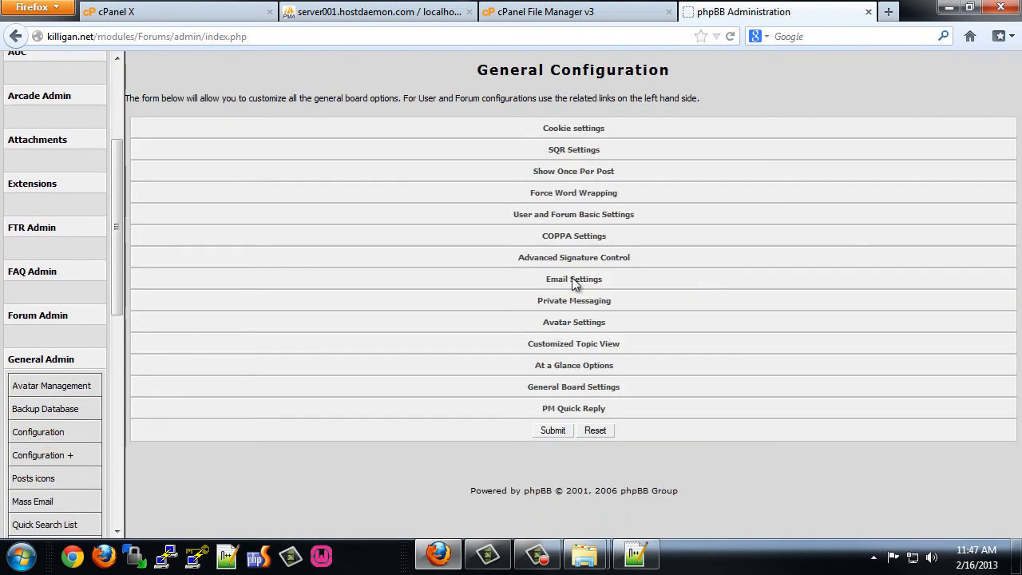
# - Set the Domain Name in the forum's General Board Settings to killigan.net
pyautogui.click(591, 388)
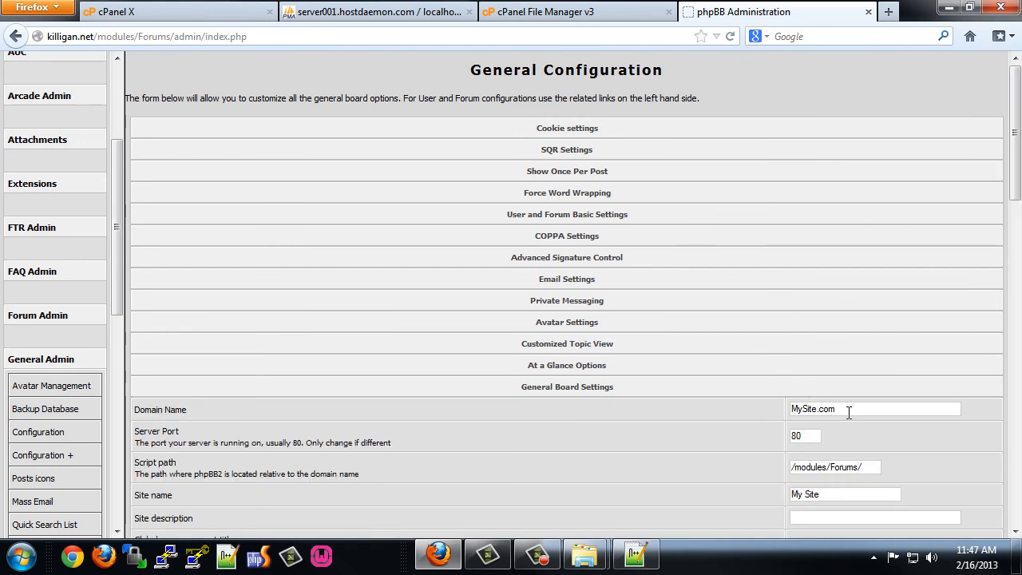
pyautogui.tripleClick(848, 412)
pyautogui.write('kill')
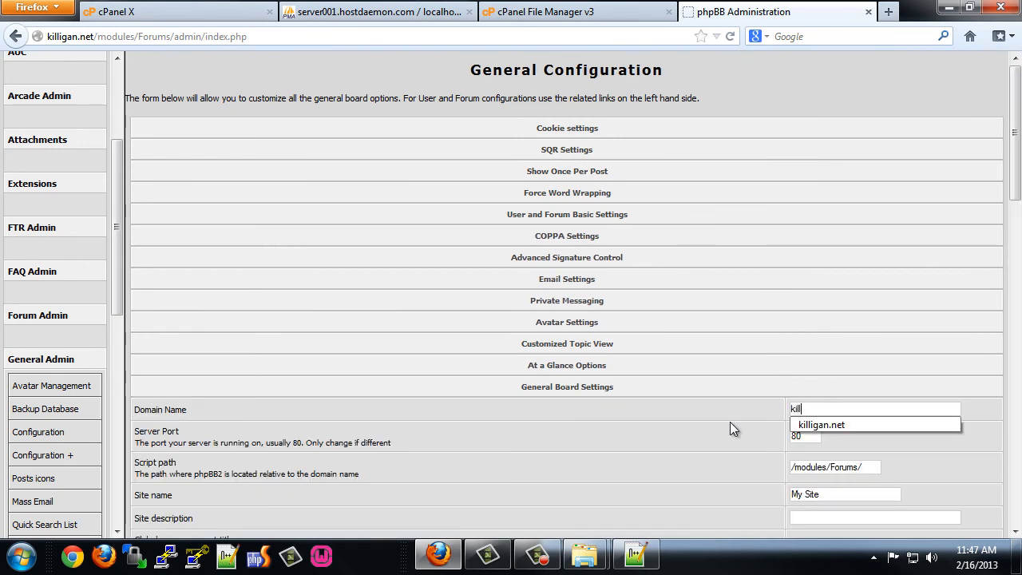
pyautogui.write('igan.net')
pyautogui.scroll(-5, 693, 489)
pyautogui.scroll(-20, 692, 488)
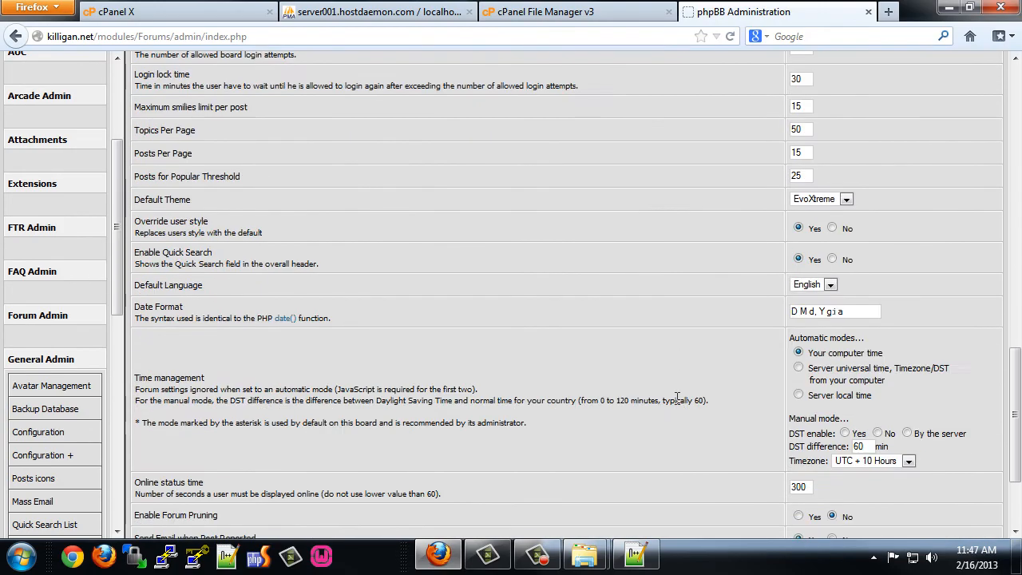
# - Set the forum's cookie domain to .killigan.net and the cookie name to killigan, and submit the configuration
pyautogui.scroll(20, 615, 313)
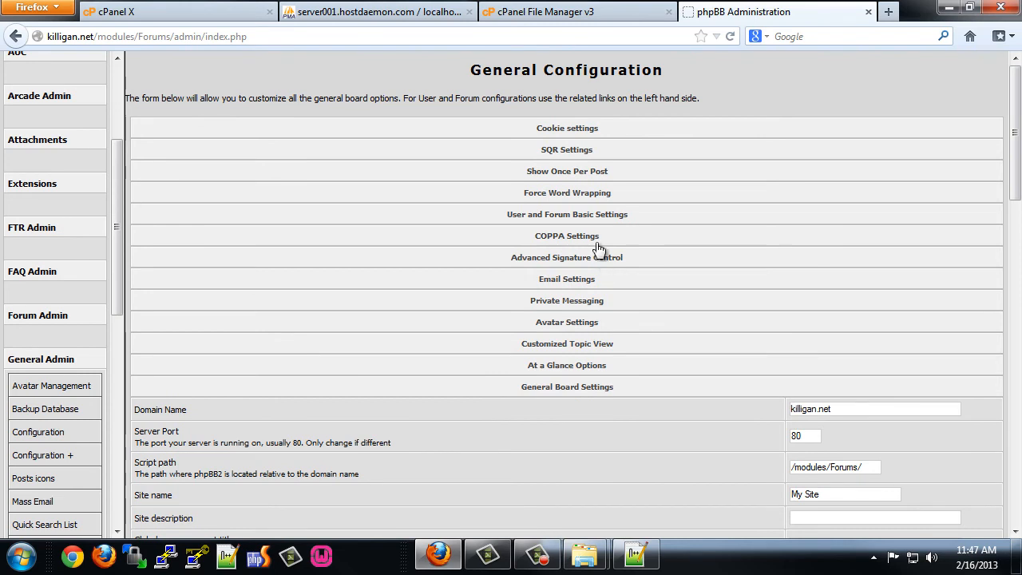
pyautogui.click(561, 129)
pyautogui.moveTo(828, 173); pyautogui.dragTo(661, 176)
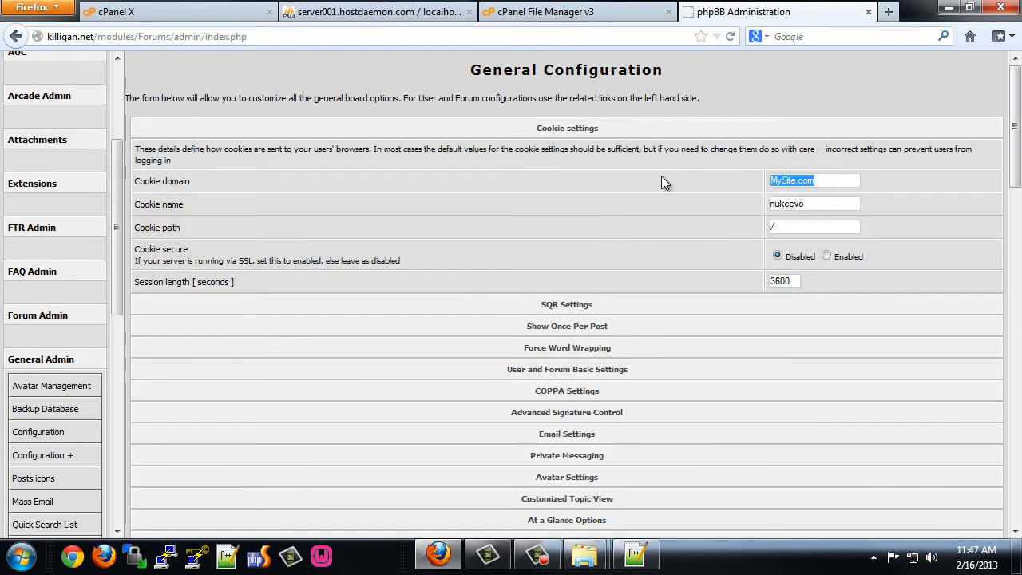
pyautogui.write('.killigan.net')
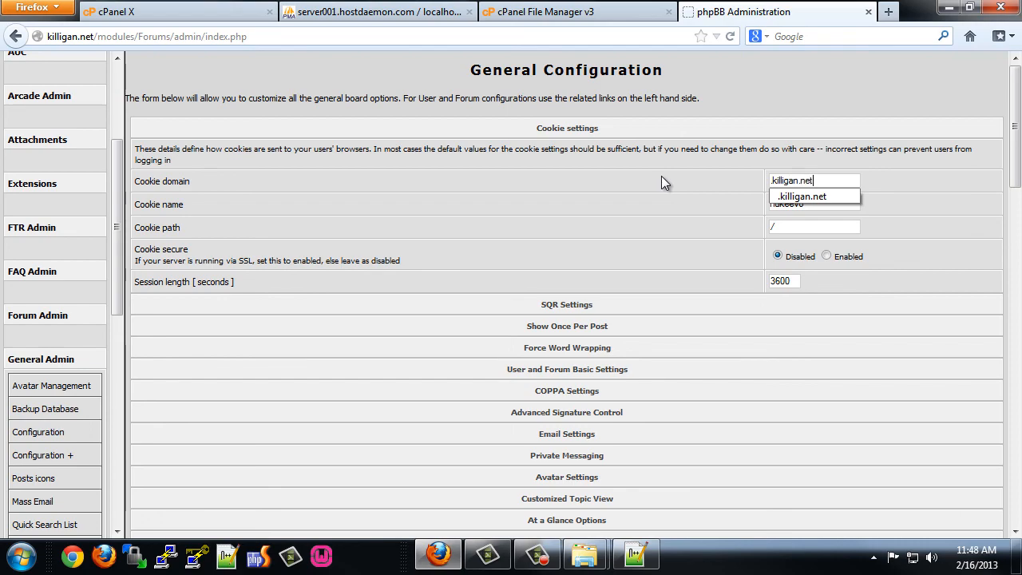
pyautogui.press('Tab')
pyautogui.write('killigan')
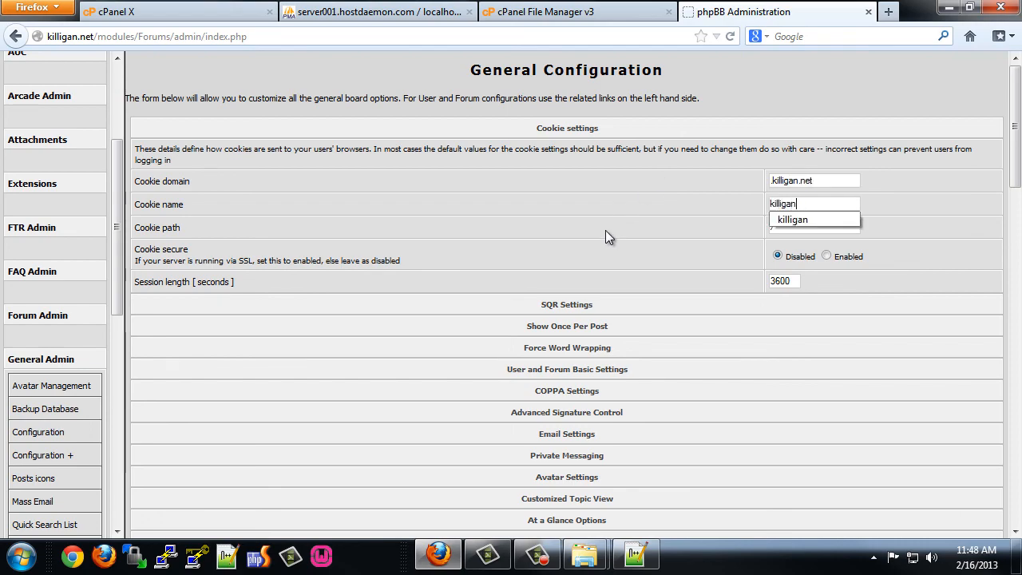
pyautogui.scroll(-20, 606, 234)
pyautogui.click(545, 472)
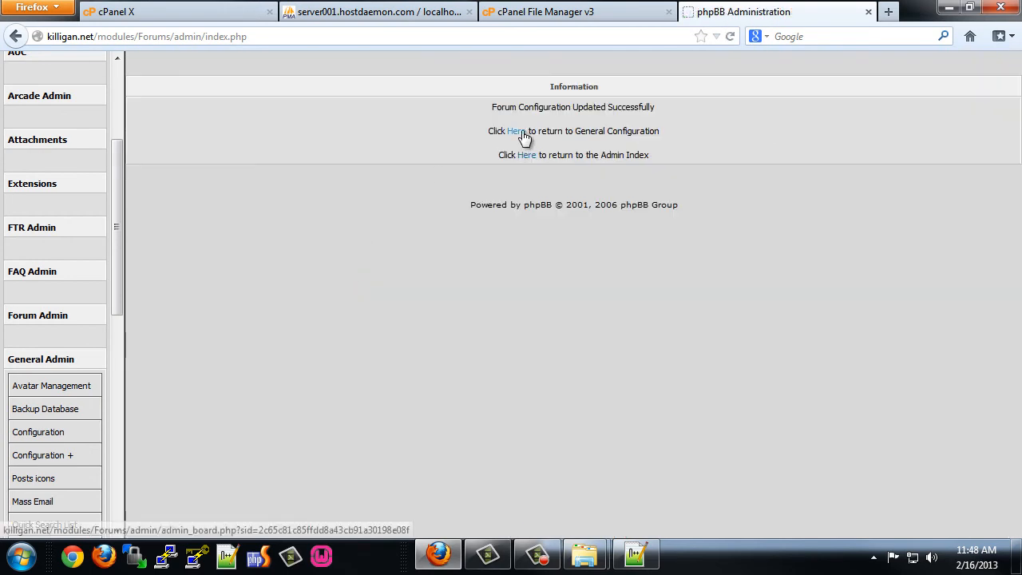
# - Leave the forum administration and check the site's home page and its "Welcome to Nuke-Evolution Xtreme!" topic, ending on the home page
pyautogui.click(519, 132)
pyautogui.scroll(5, 88, 179)
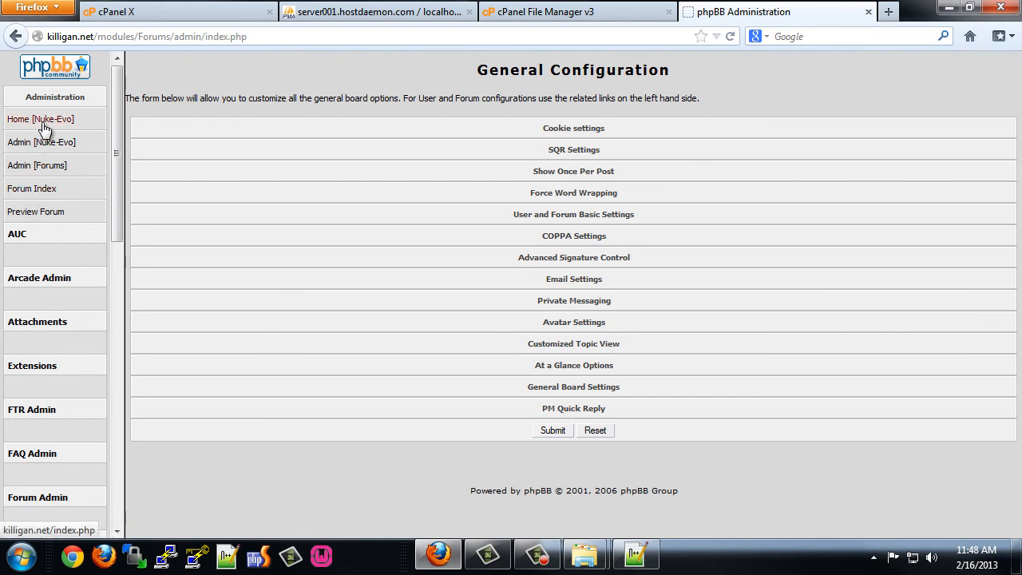
pyautogui.click(43, 126)
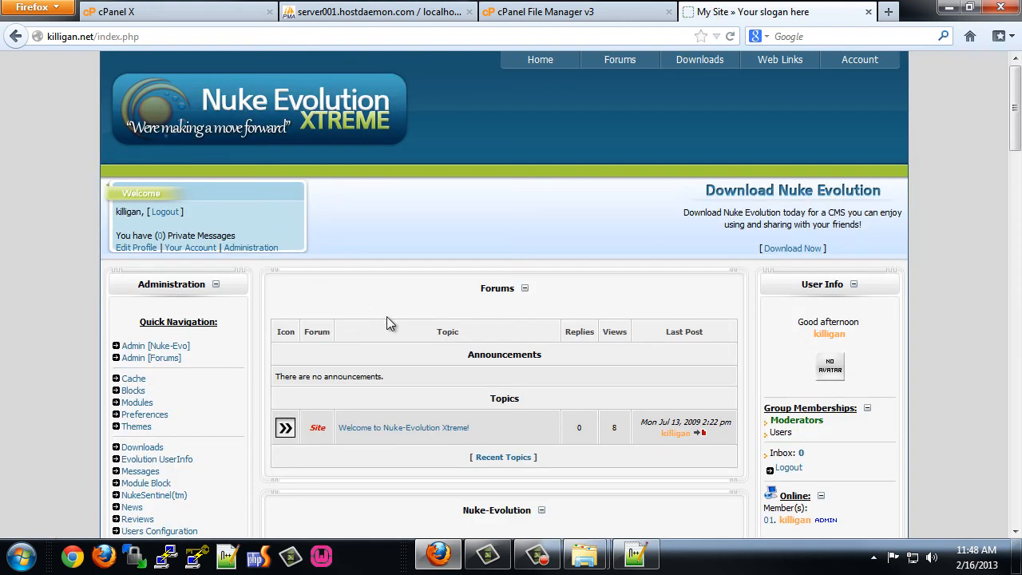
pyautogui.click(355, 428)
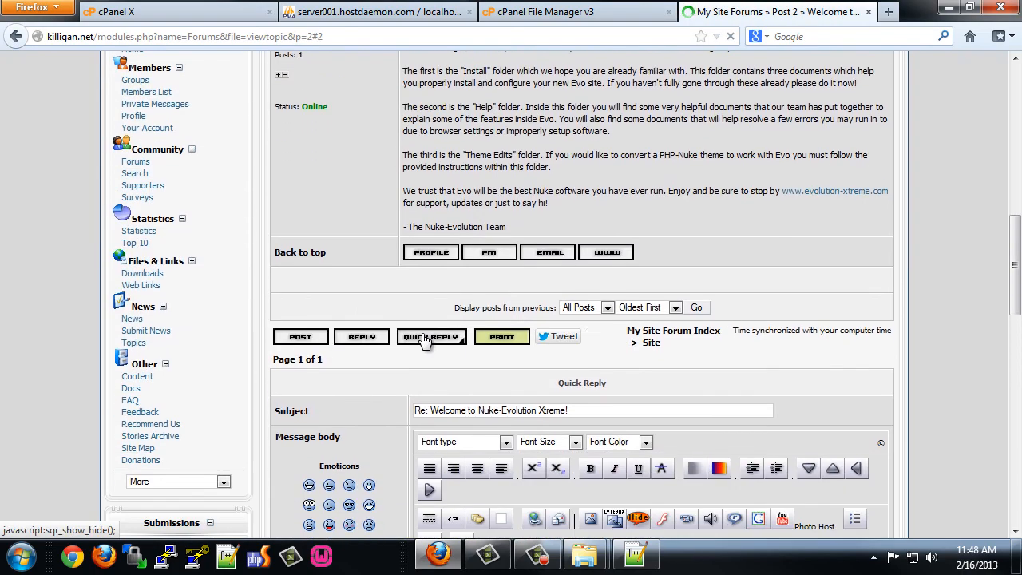
pyautogui.scroll(3, 415, 335)
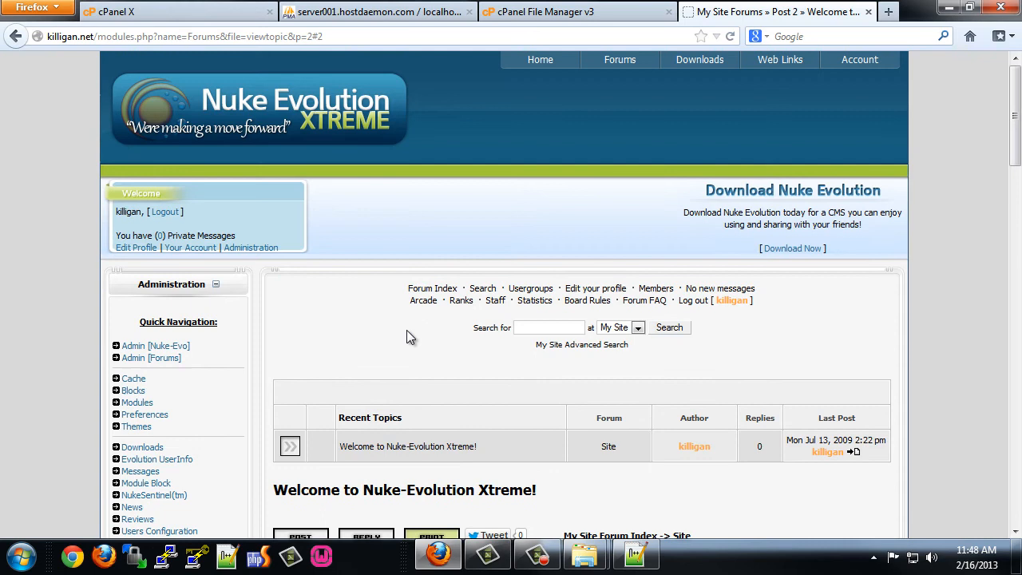
pyautogui.click(533, 70)
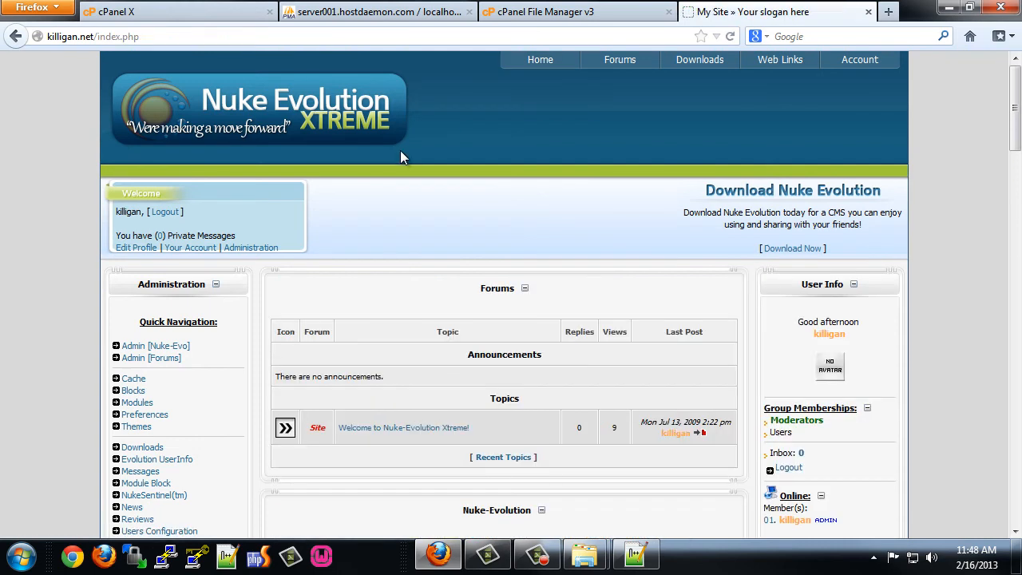